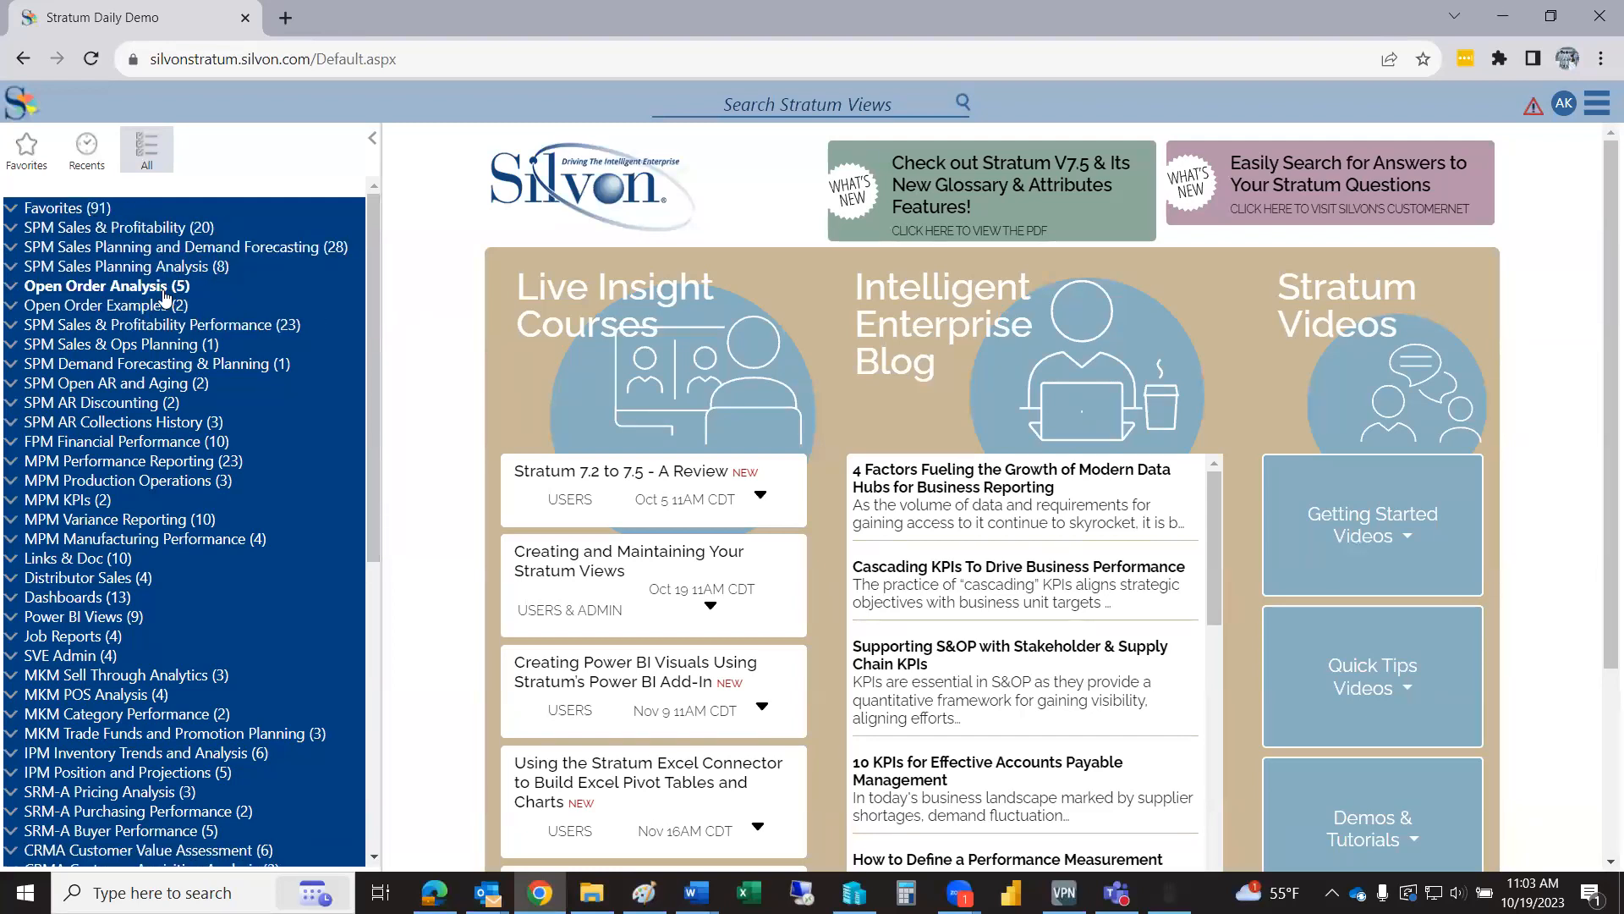
Create a new view in the SPM Sales & Profitability group and collapse the Stratum Views list.
right_click(200, 231)
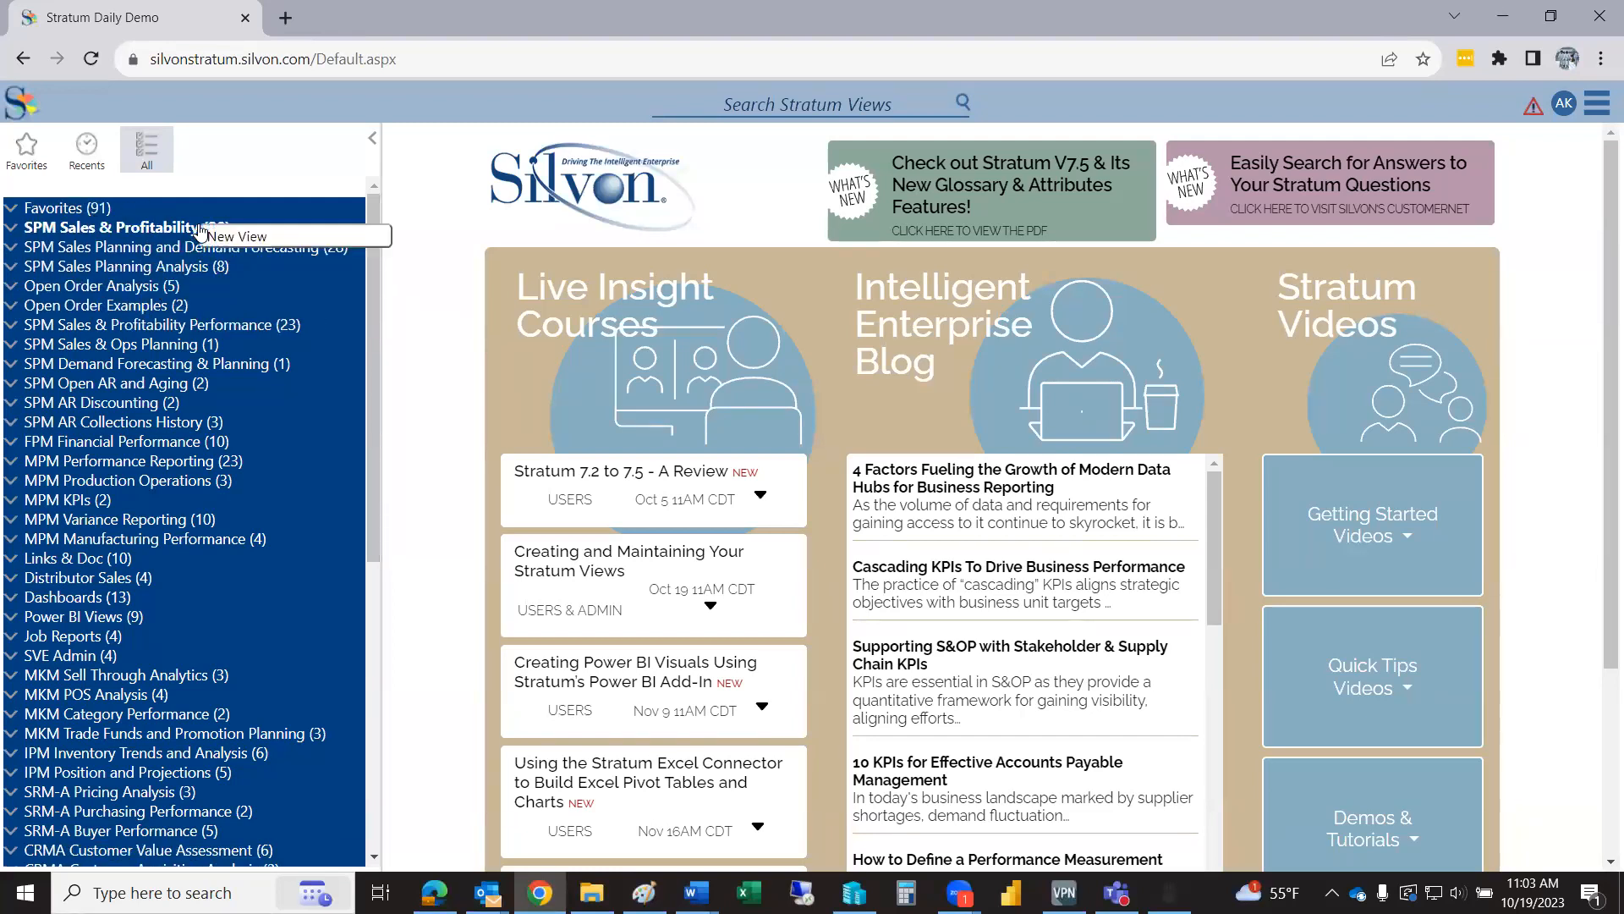
left_click(312, 244)
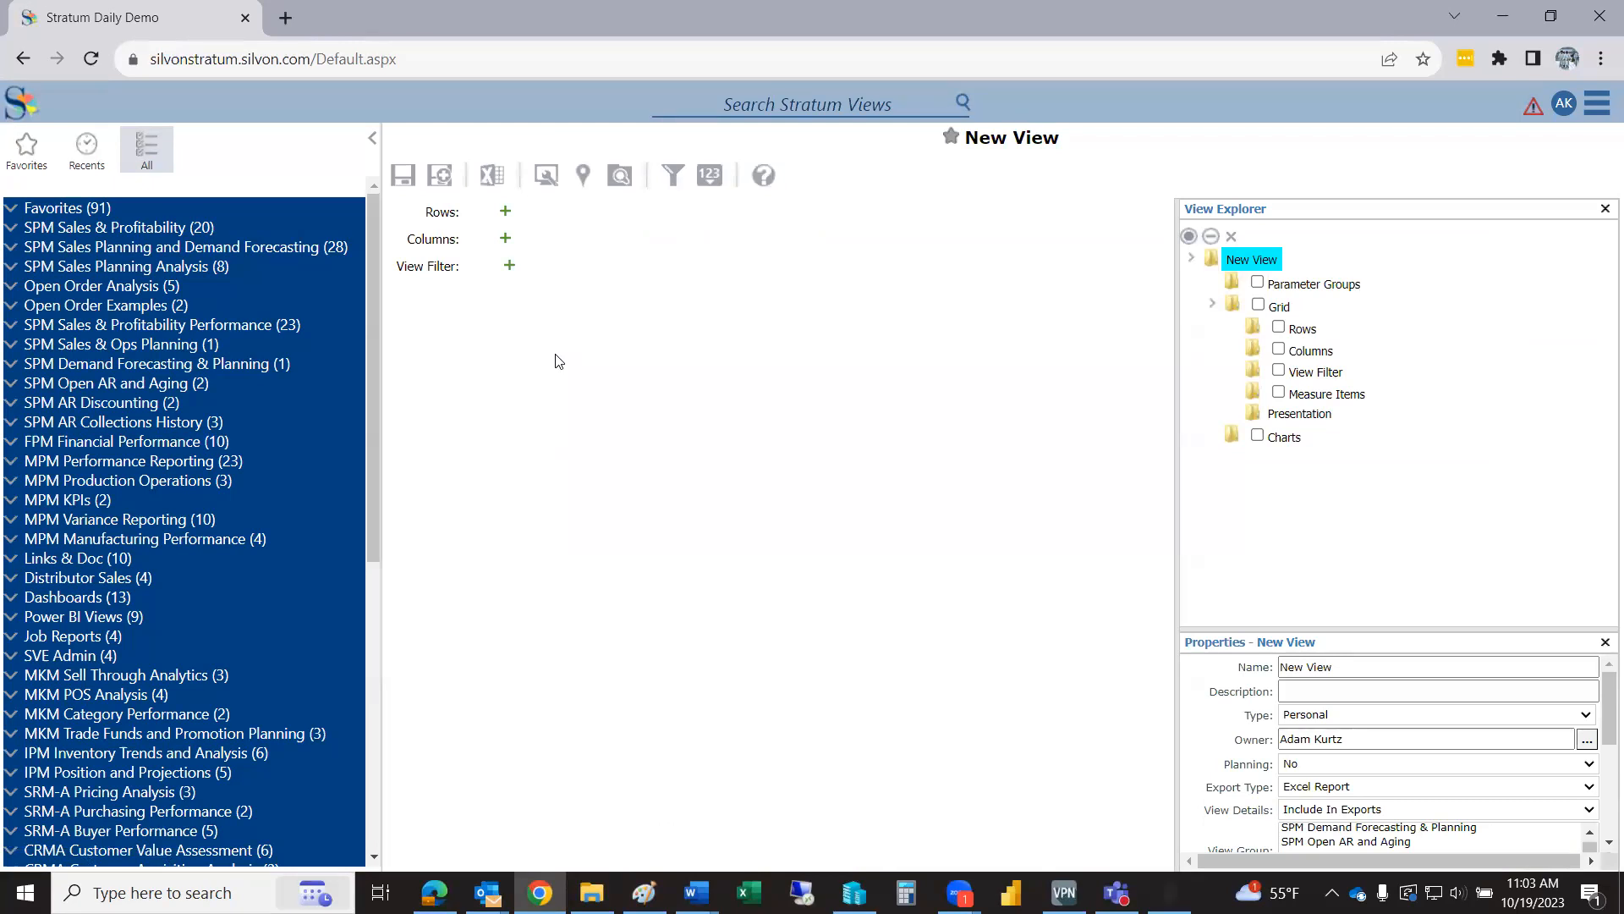
left_click(372, 138)
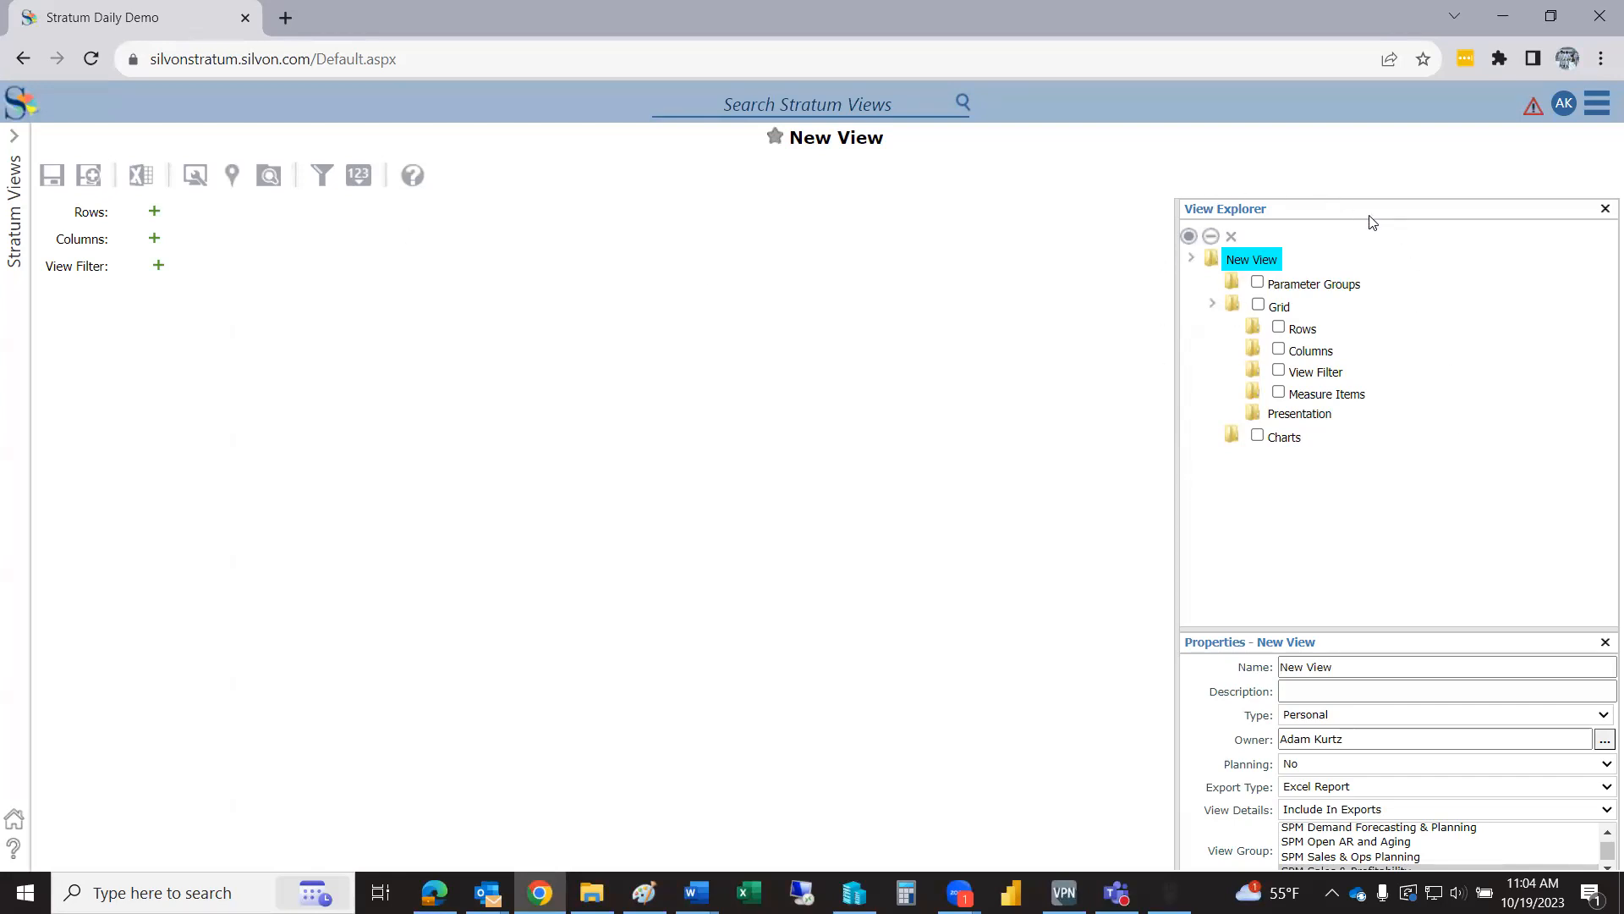
right_click(1301, 338)
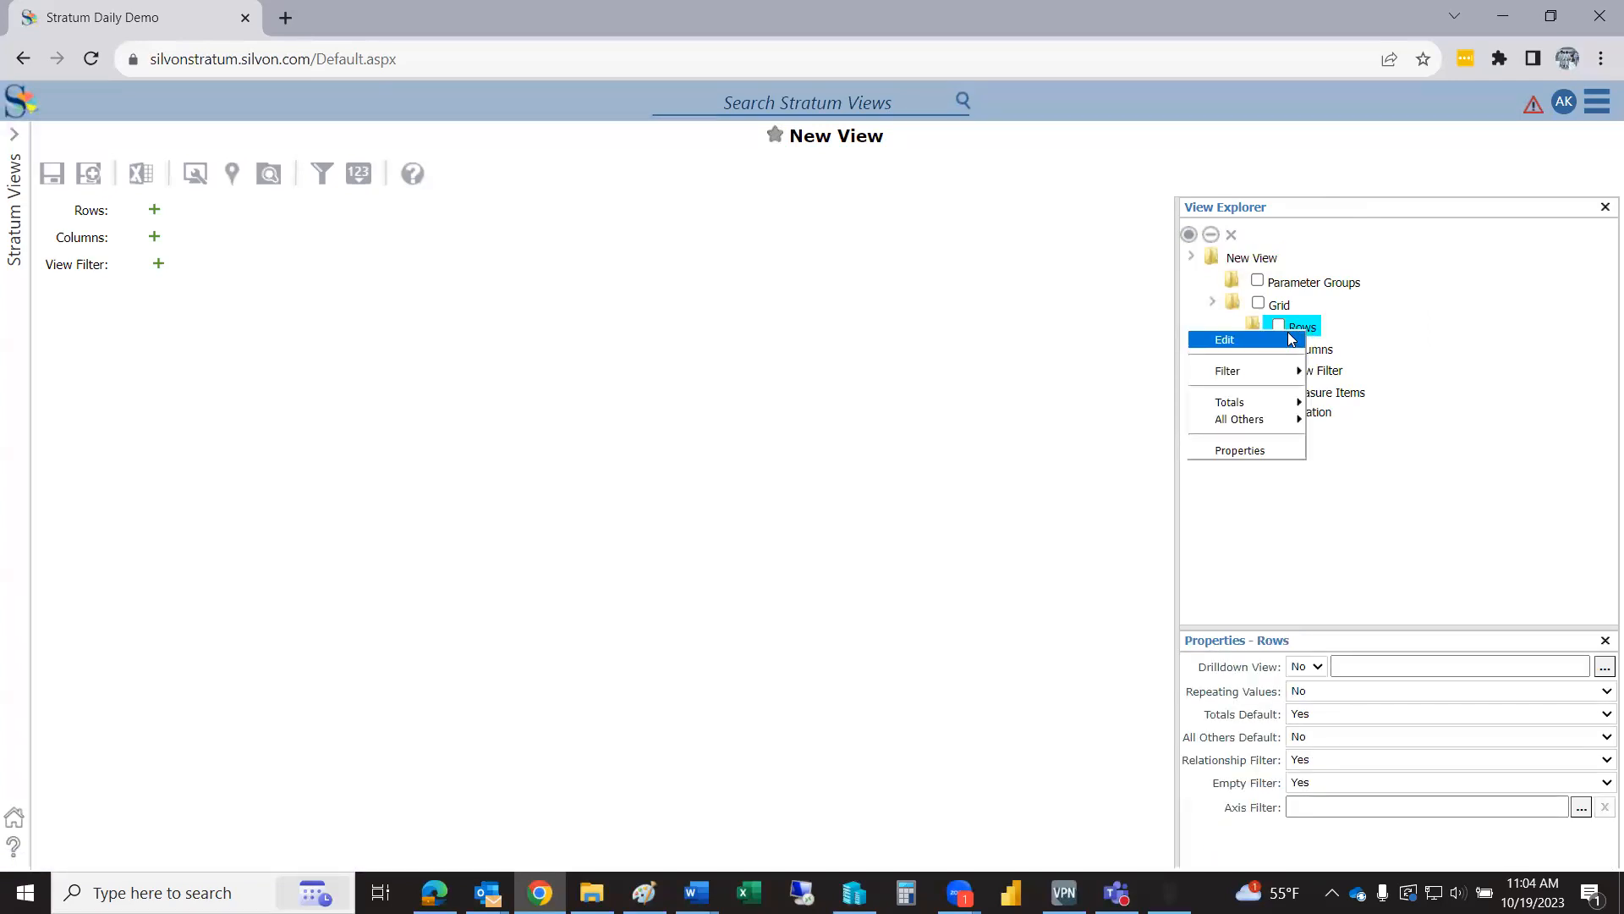
left_click(1291, 339)
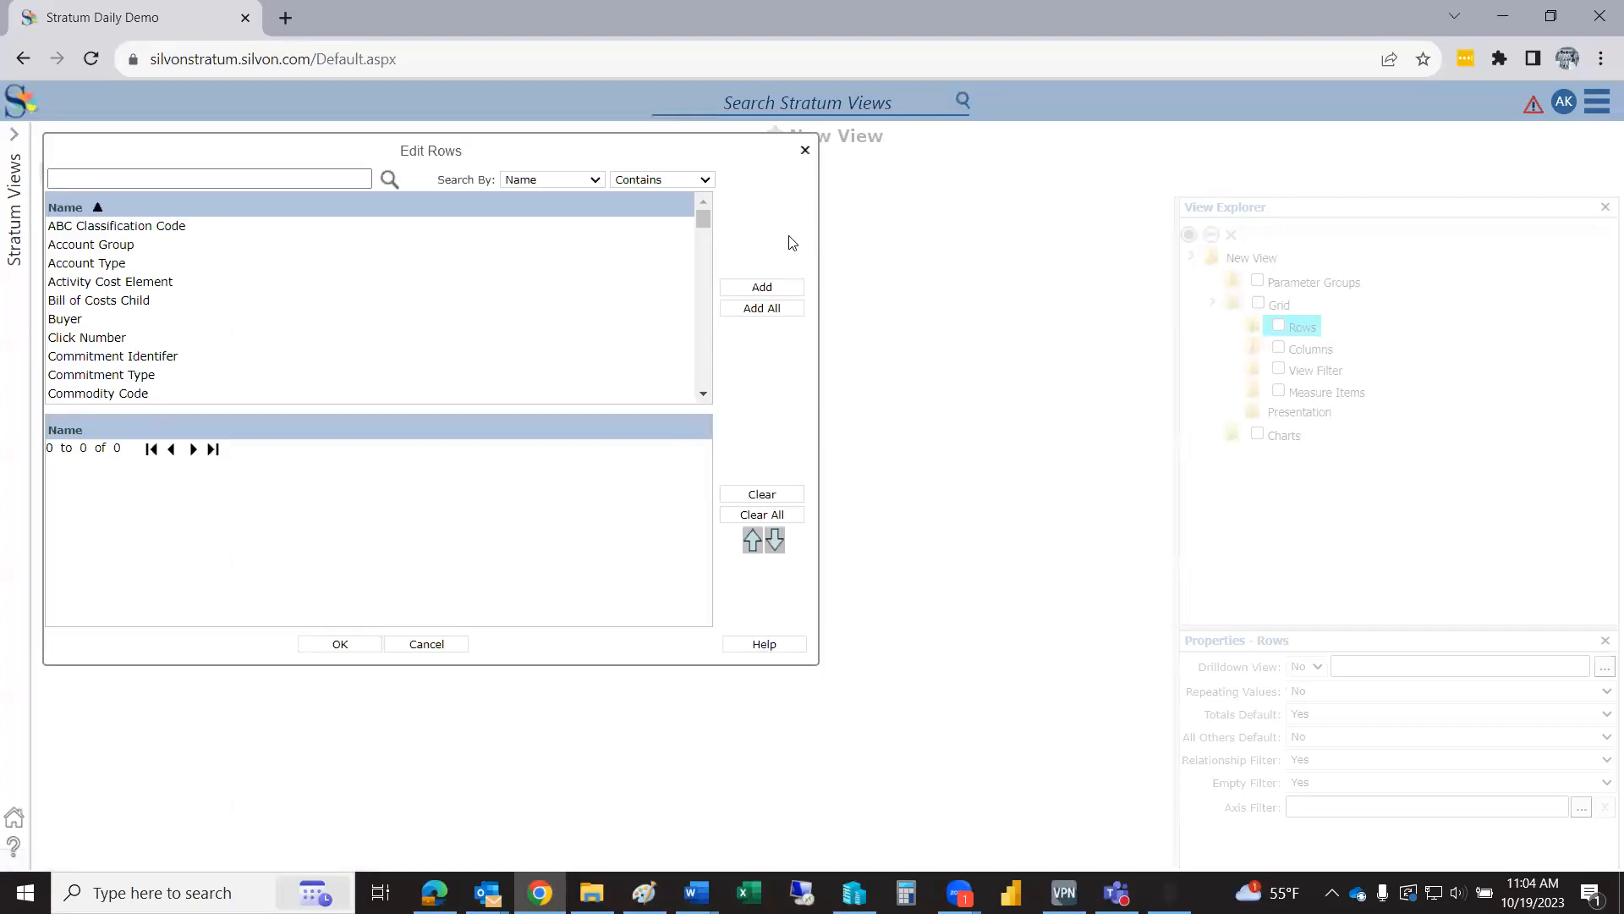
left_click(804, 150)
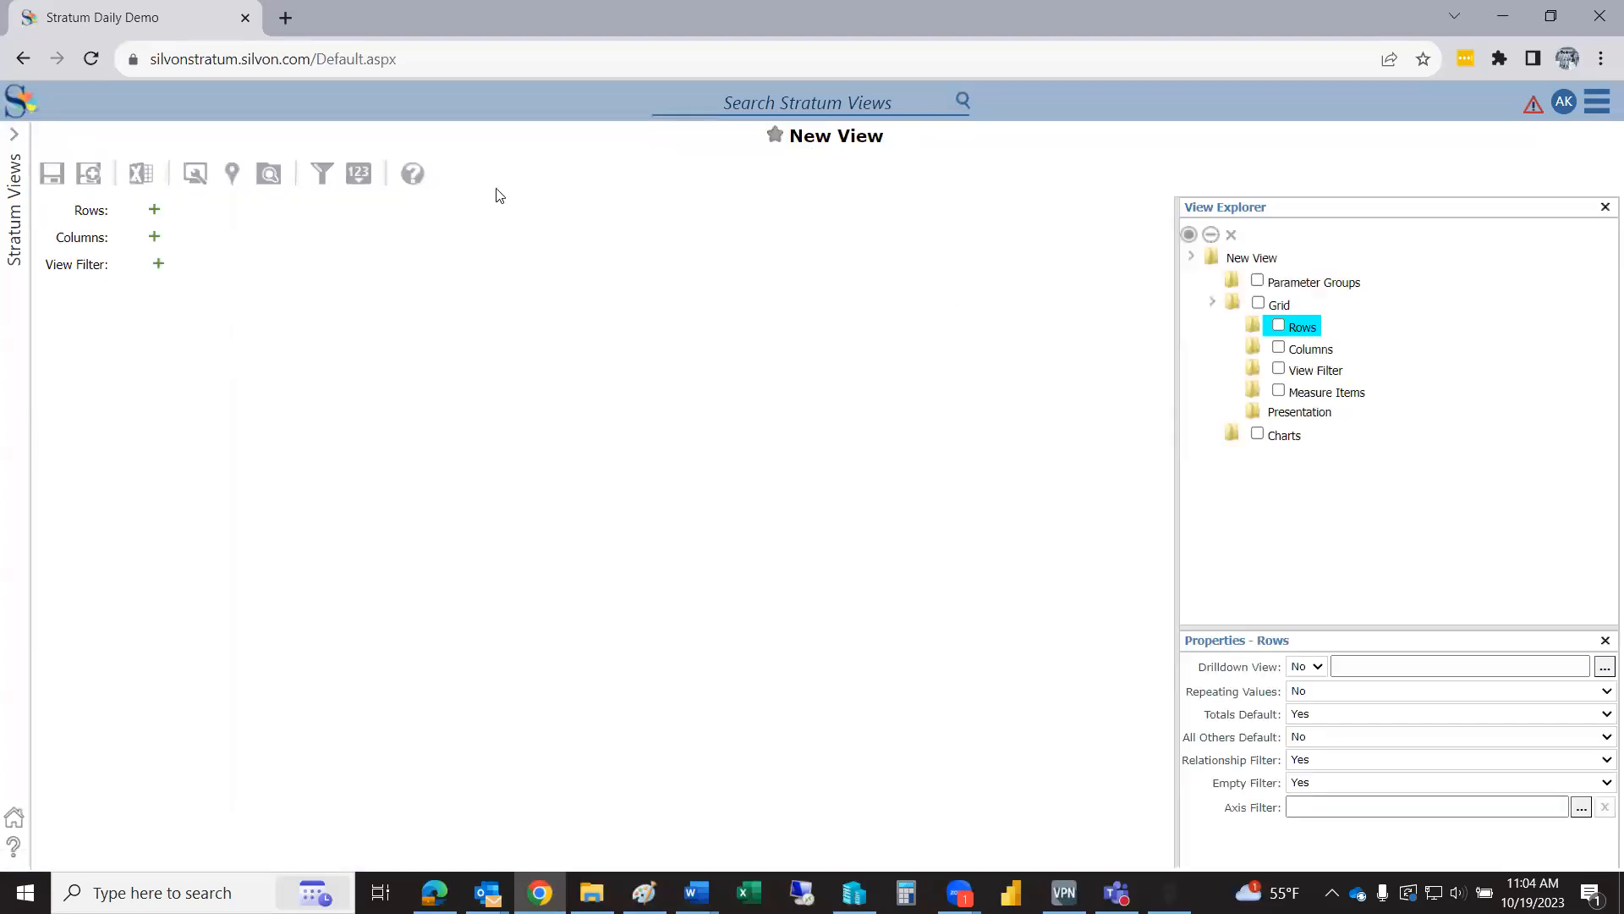
left_click(153, 212)
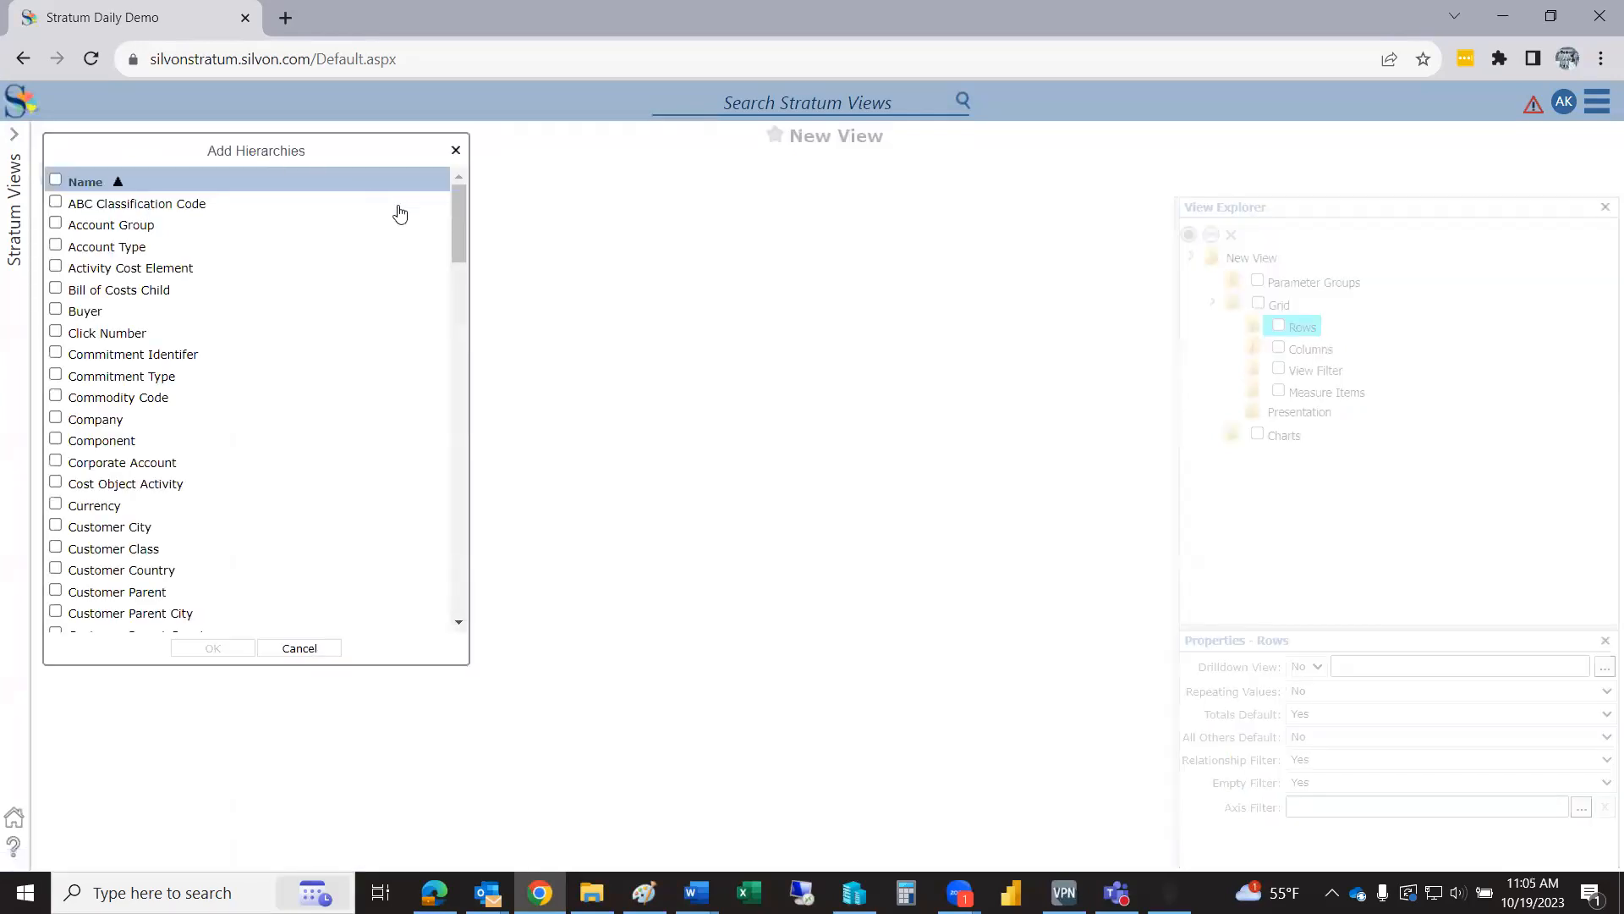
left_click_drag(455, 231, 463, 571)
scroll(472, 285, "up", 10)
left_click(298, 651)
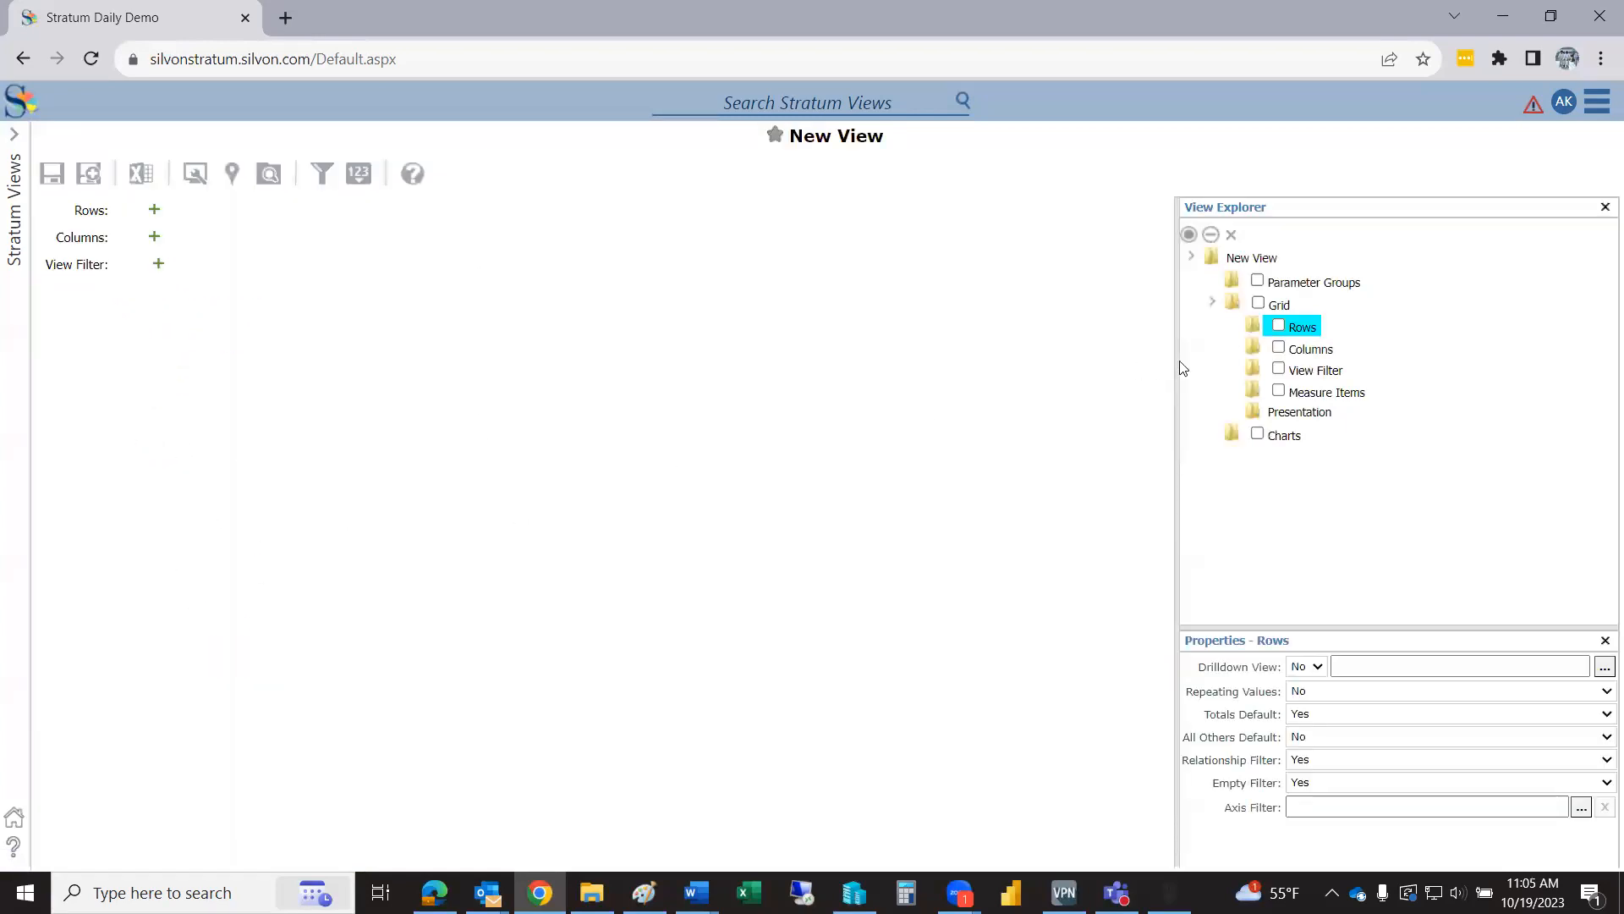
Edit the view's rows, search for "product" and add Product and Product Family.
right_click(1287, 333)
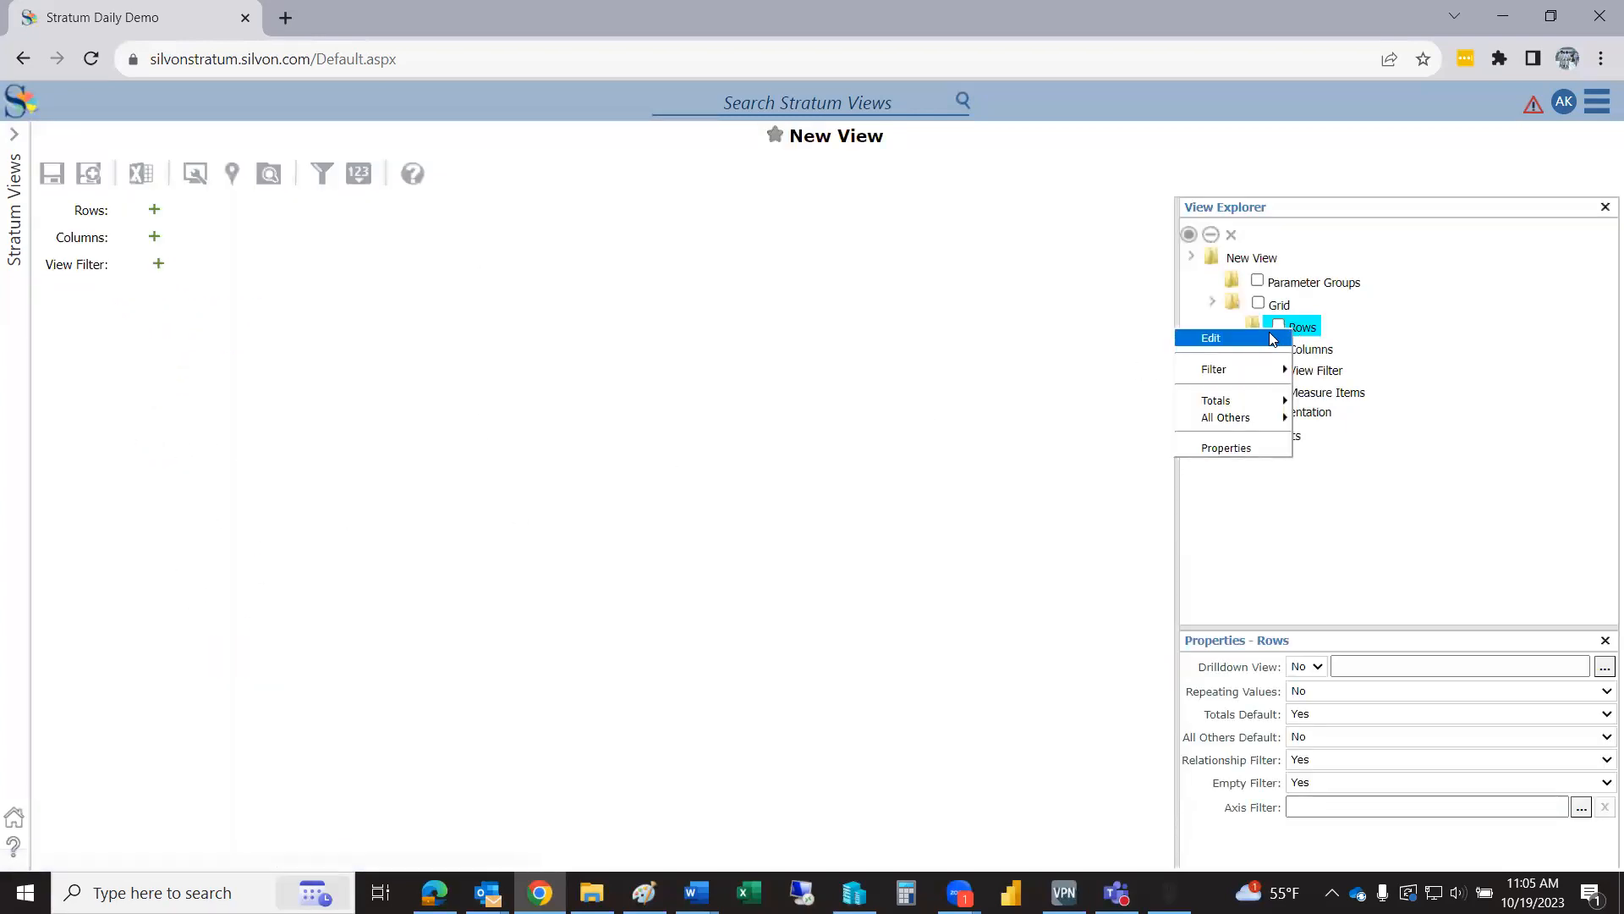
left_click(1235, 337)
left_click(310, 183)
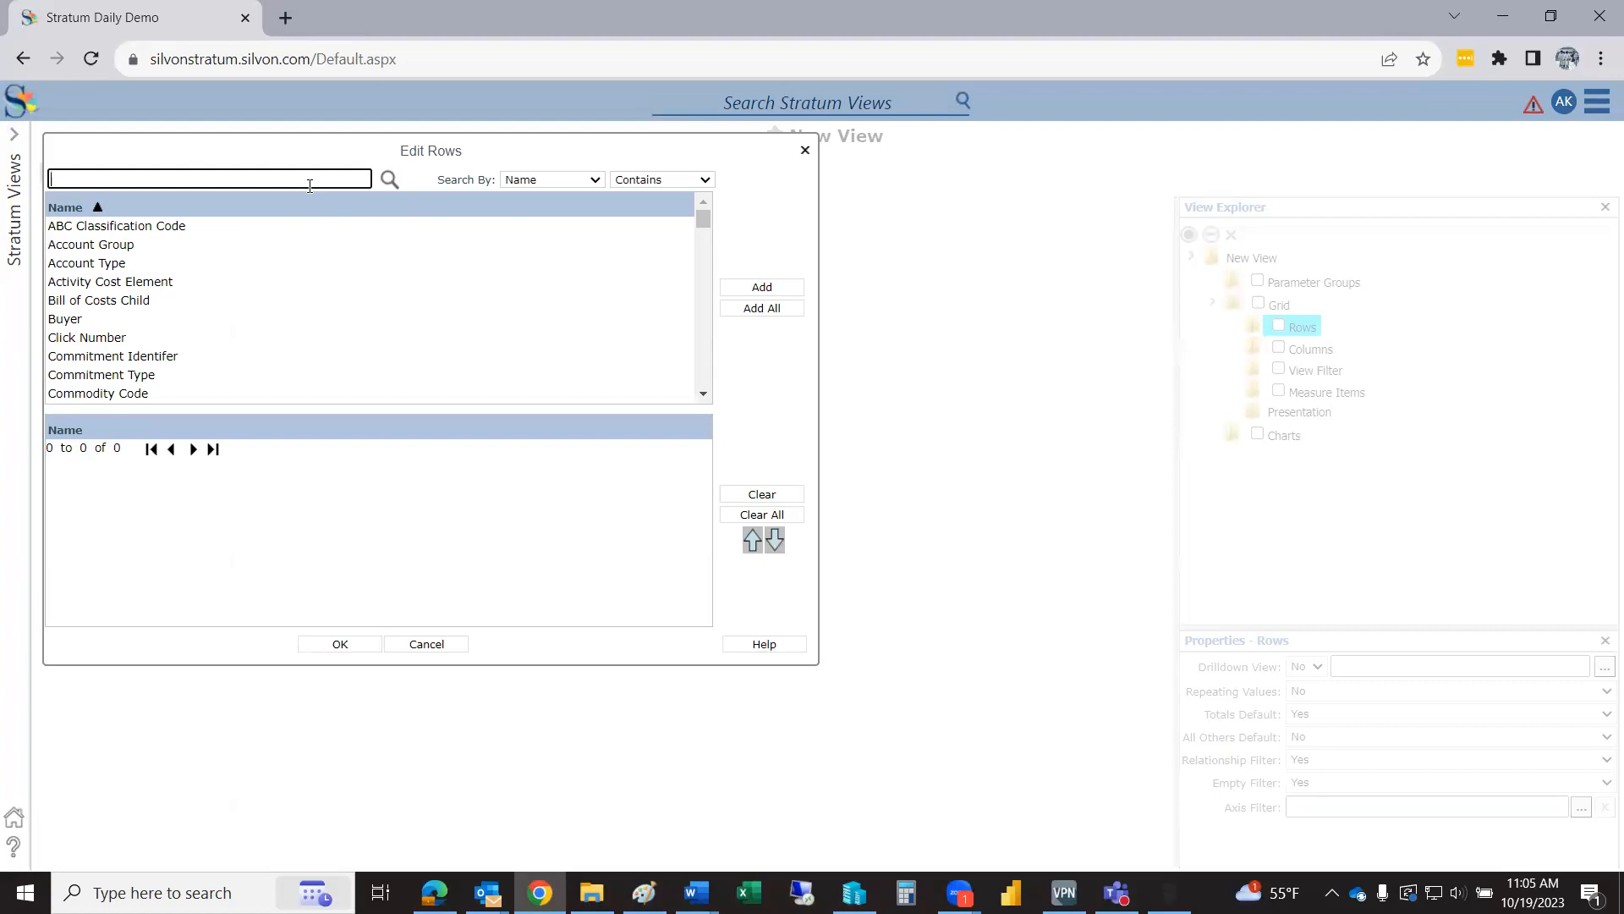
type("product")
key("Return")
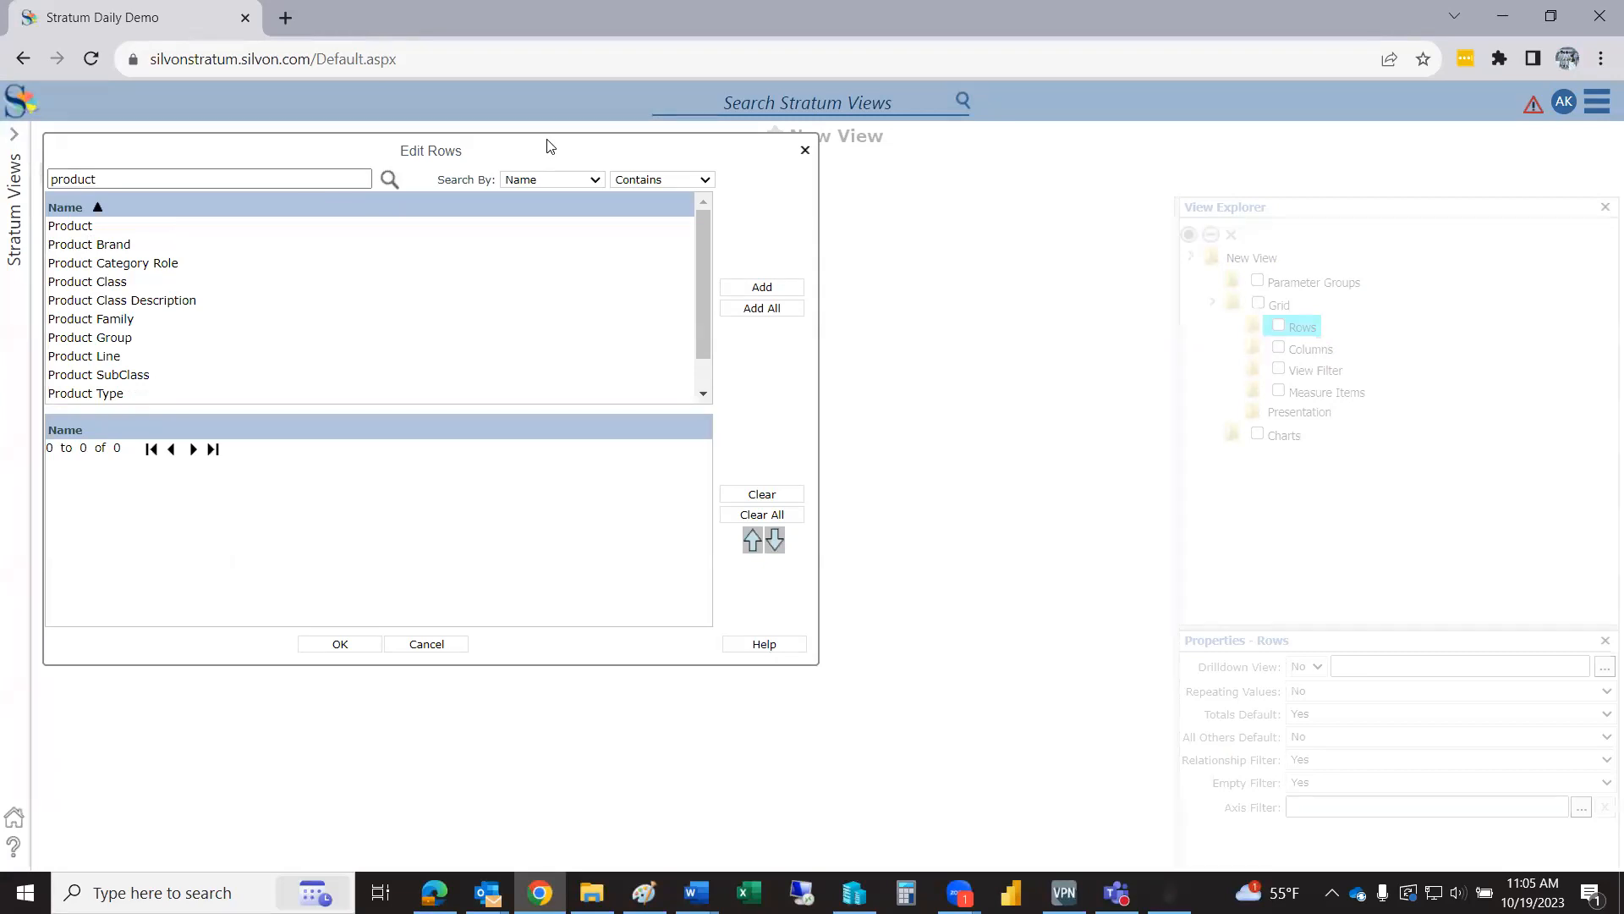
left_click(146, 320)
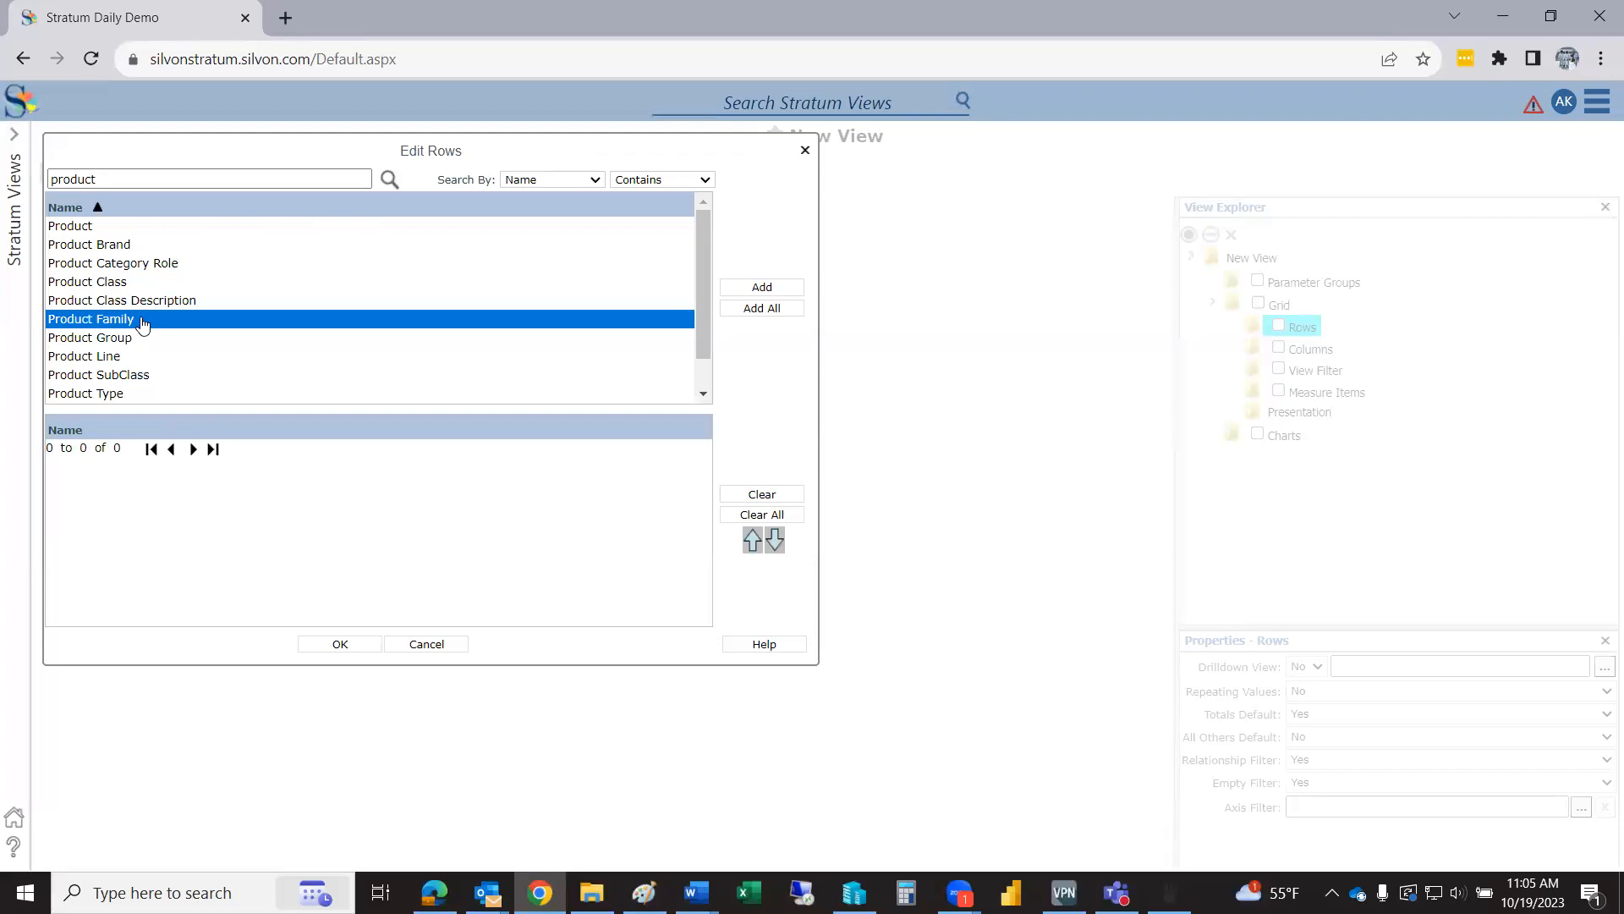
left_click(105, 228, "ctrl")
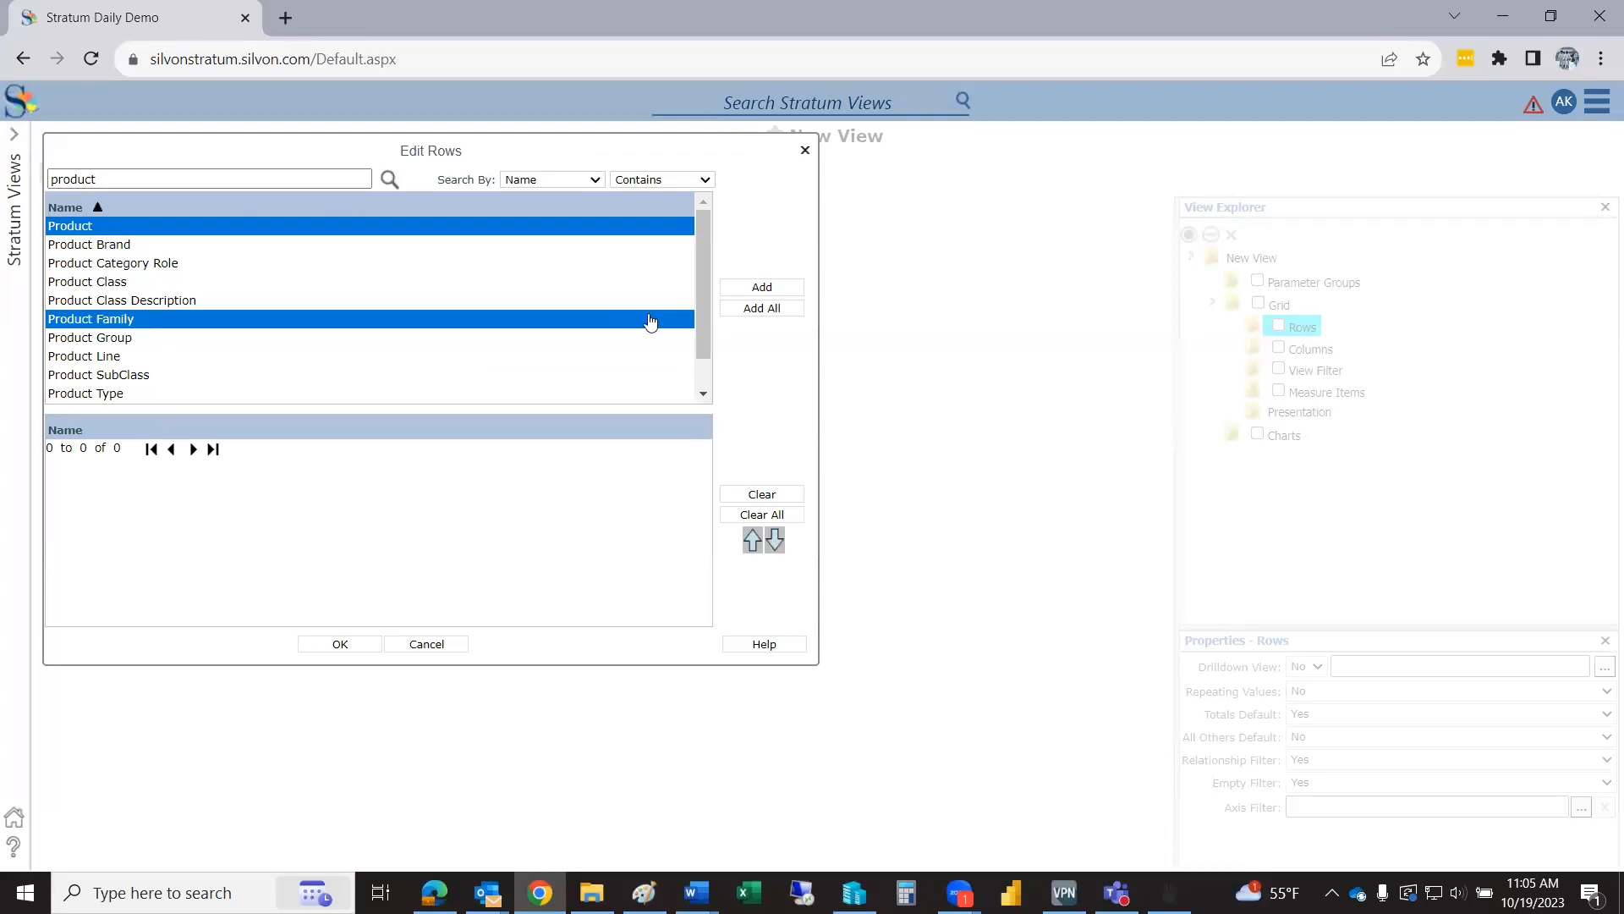
left_click(761, 289)
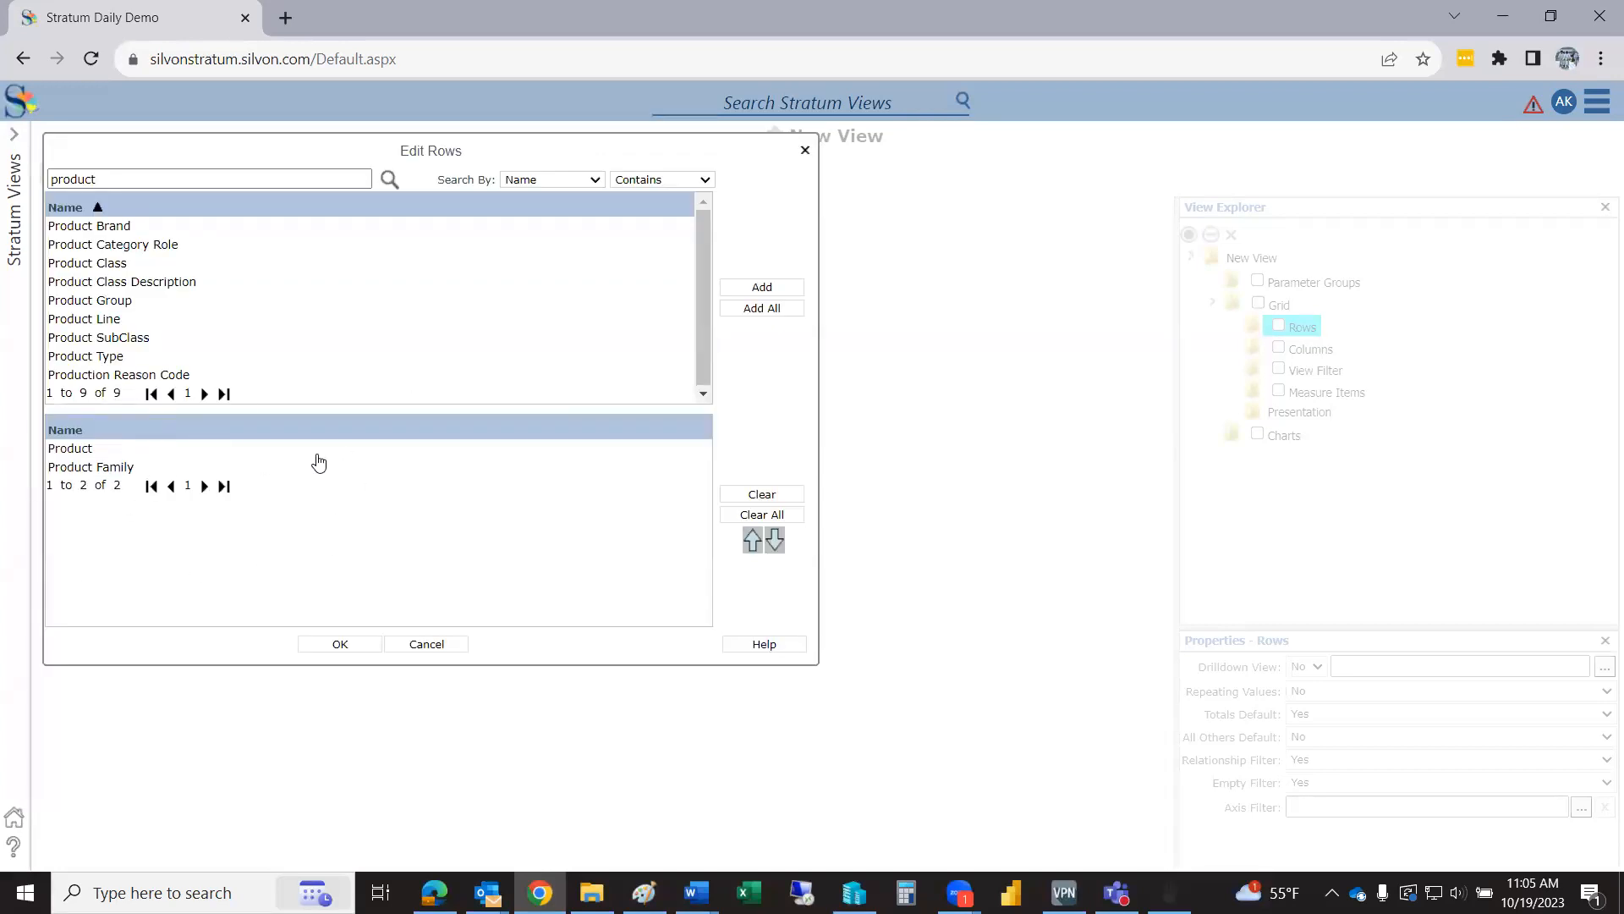
Search the available row hierarchies for "customer" and add Customer Parent and Customer SoldTo.
left_click_drag(95, 178, 7, 211)
type("customer")
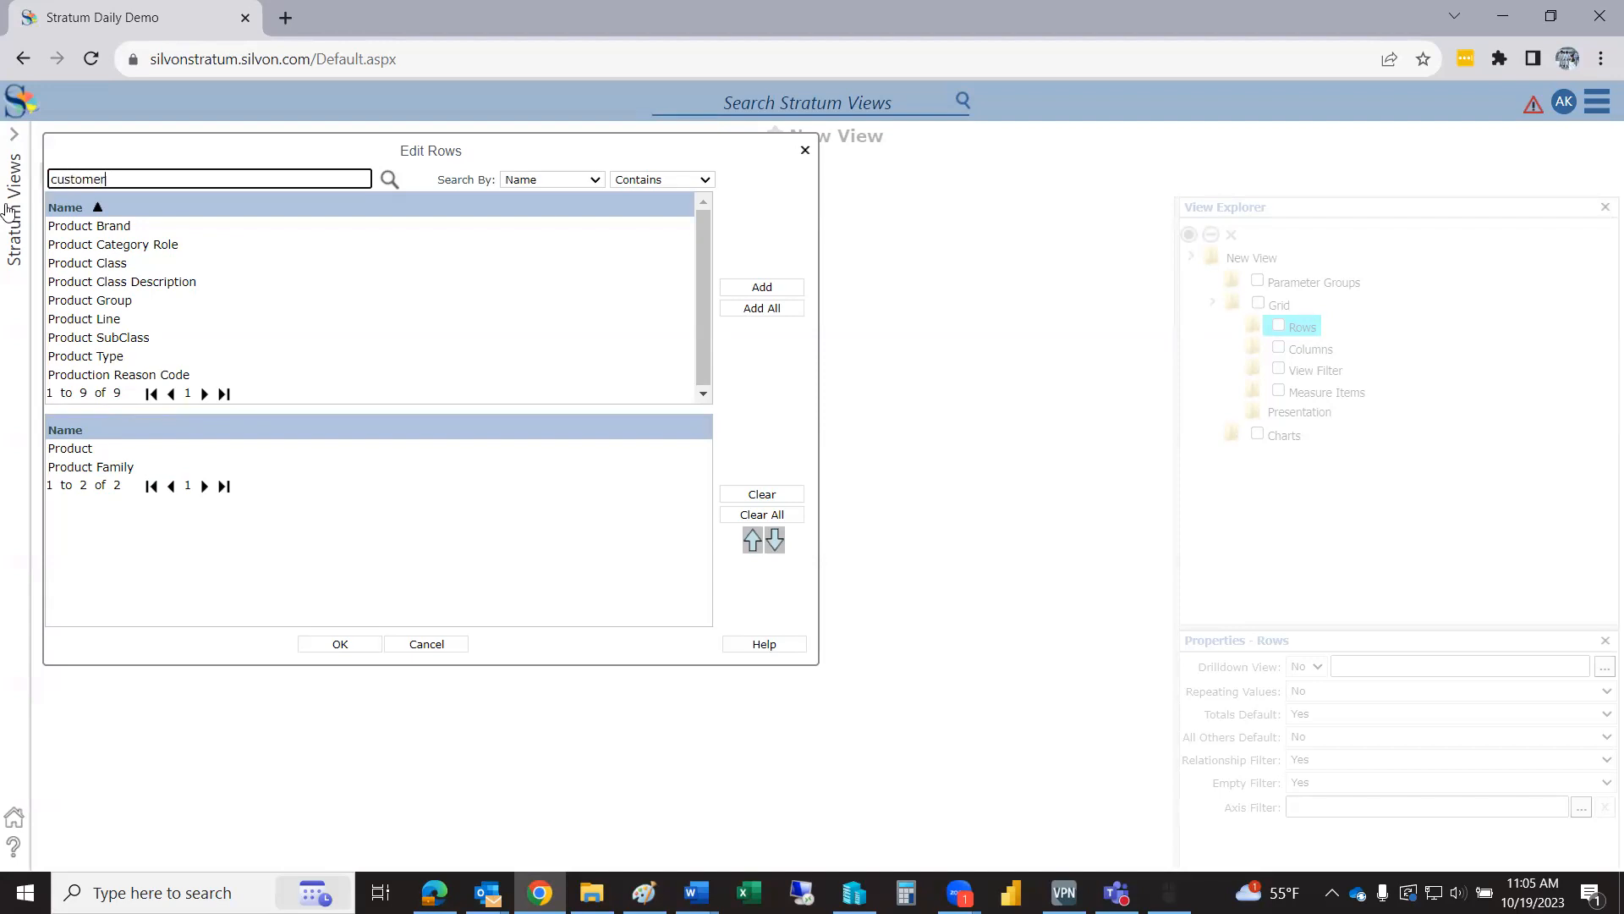
key("Return")
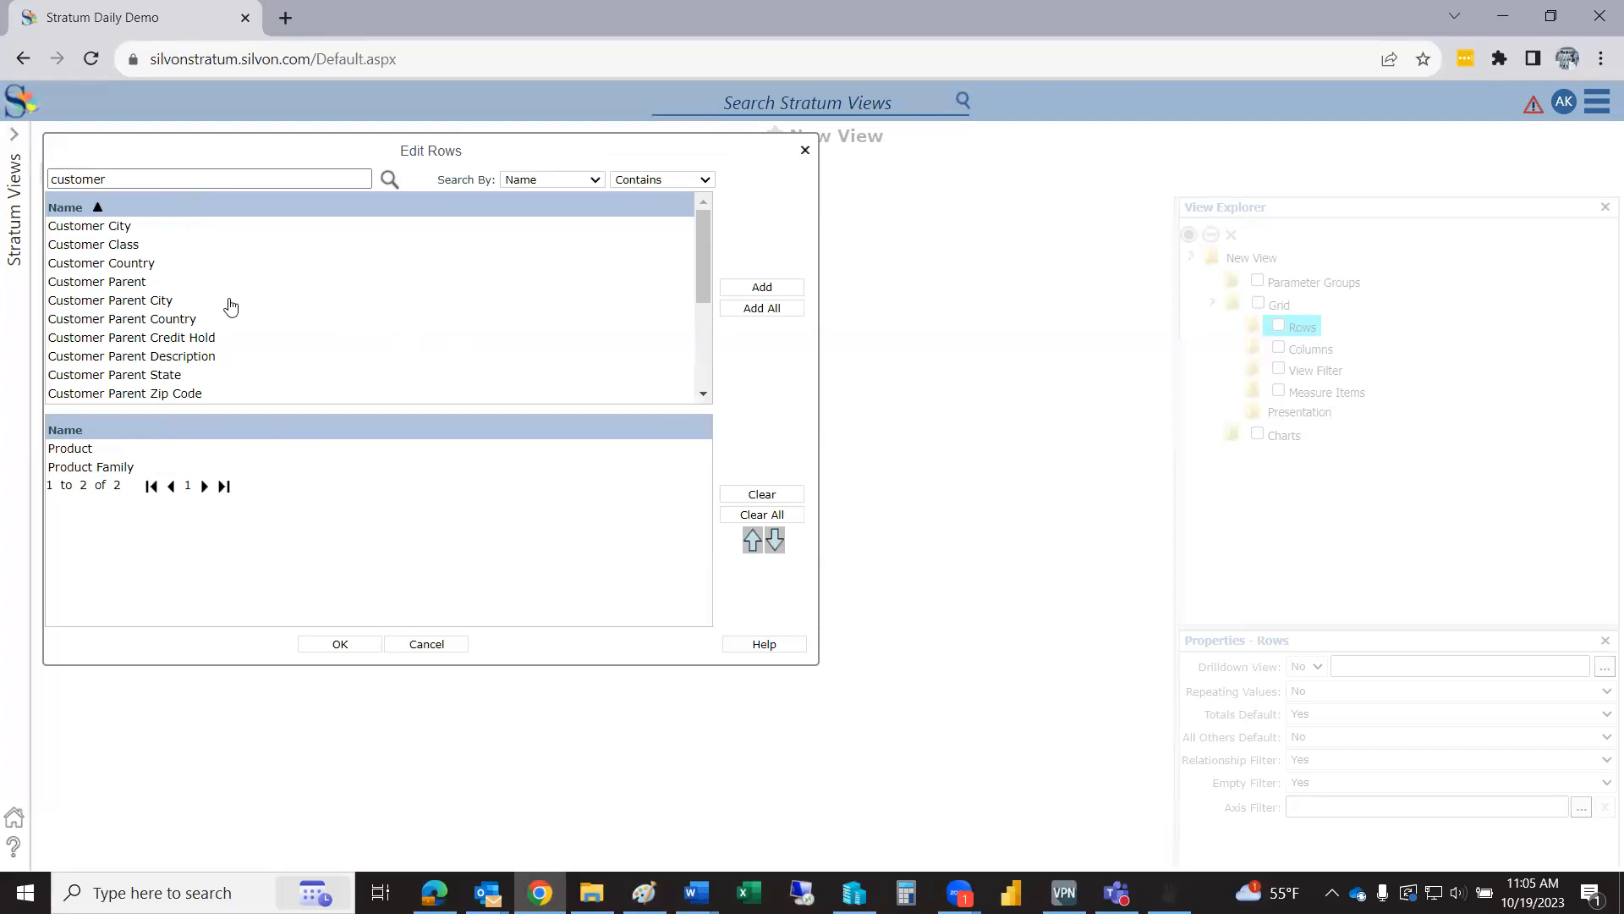
double_click(190, 282)
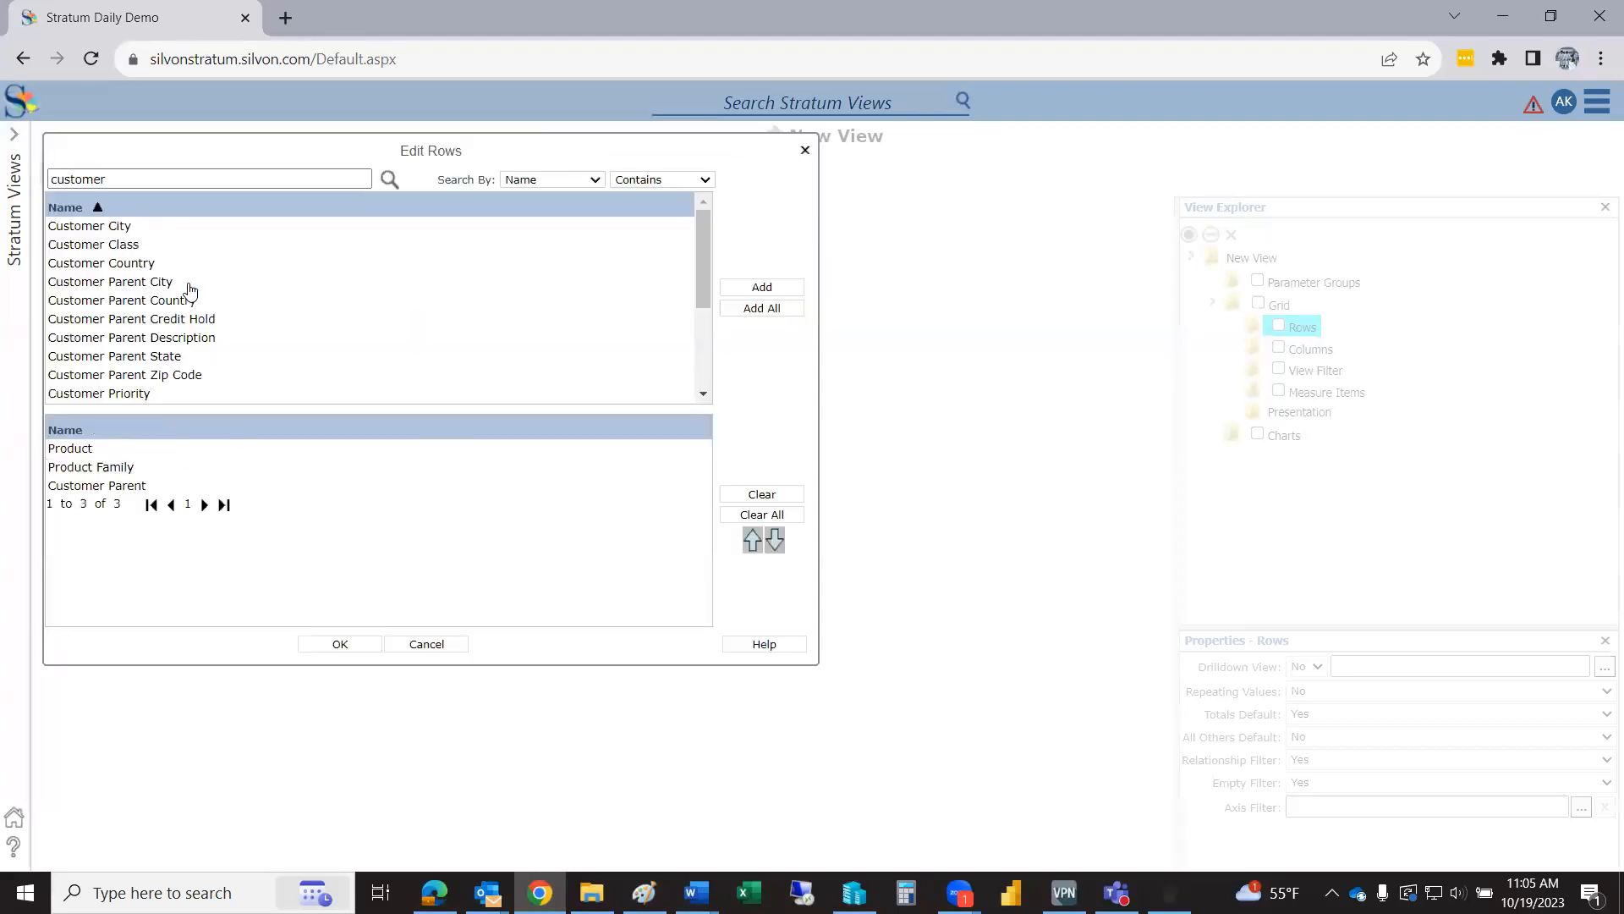
left_click(700, 372)
double_click(168, 326)
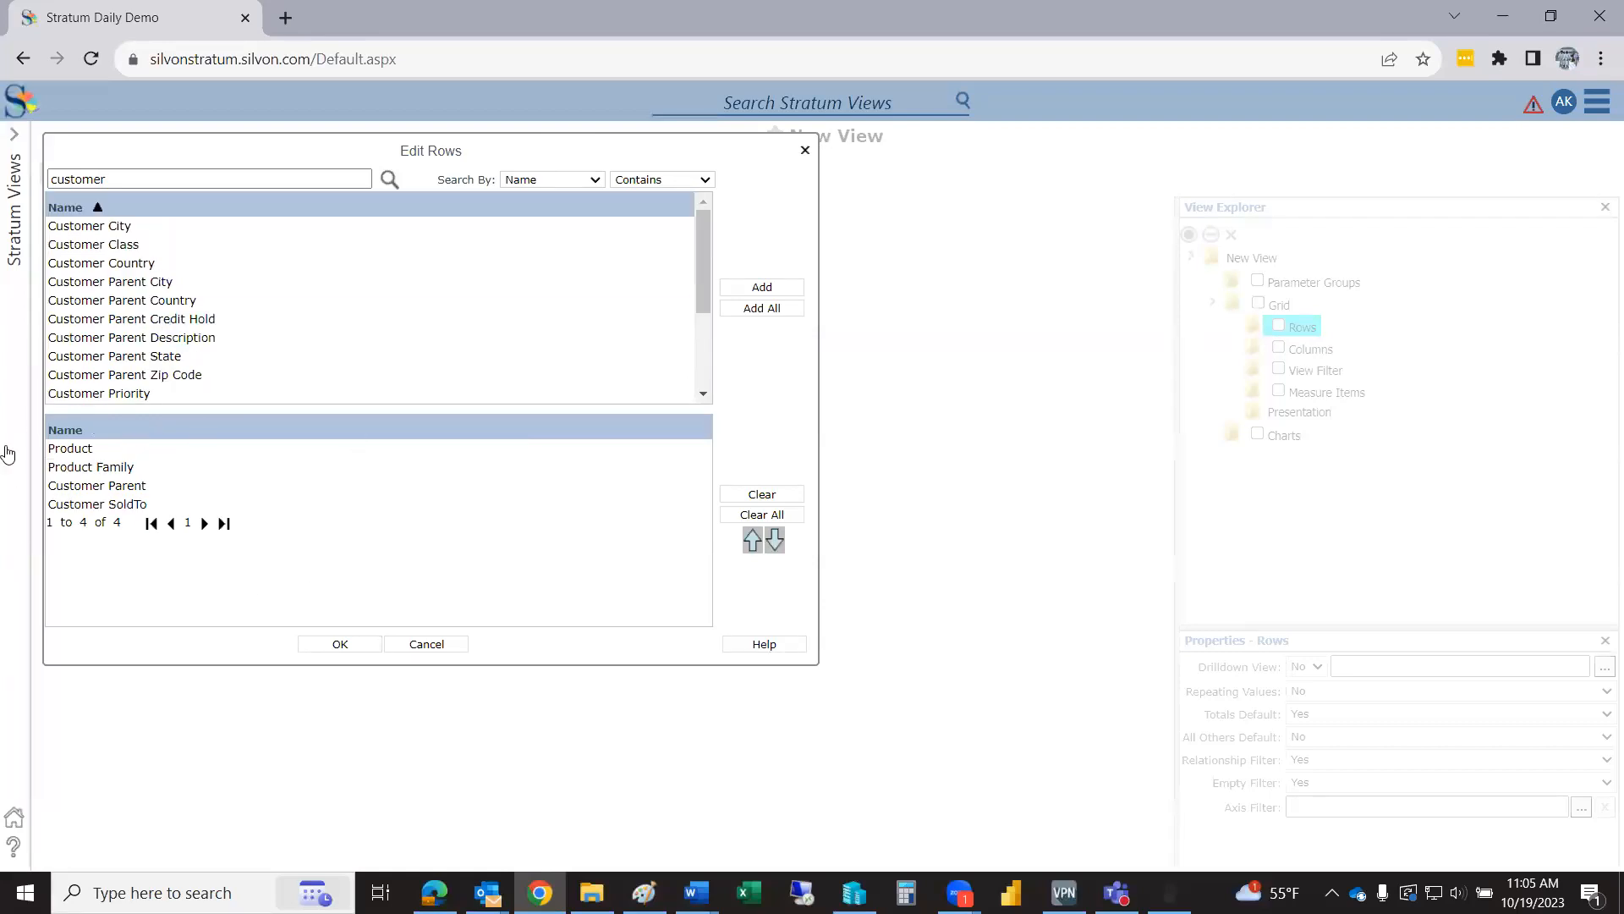
Clear the hierarchy search, add Division to the rows and accept the row selection.
left_click_drag(114, 178, 7, 182)
key("BackSpace")
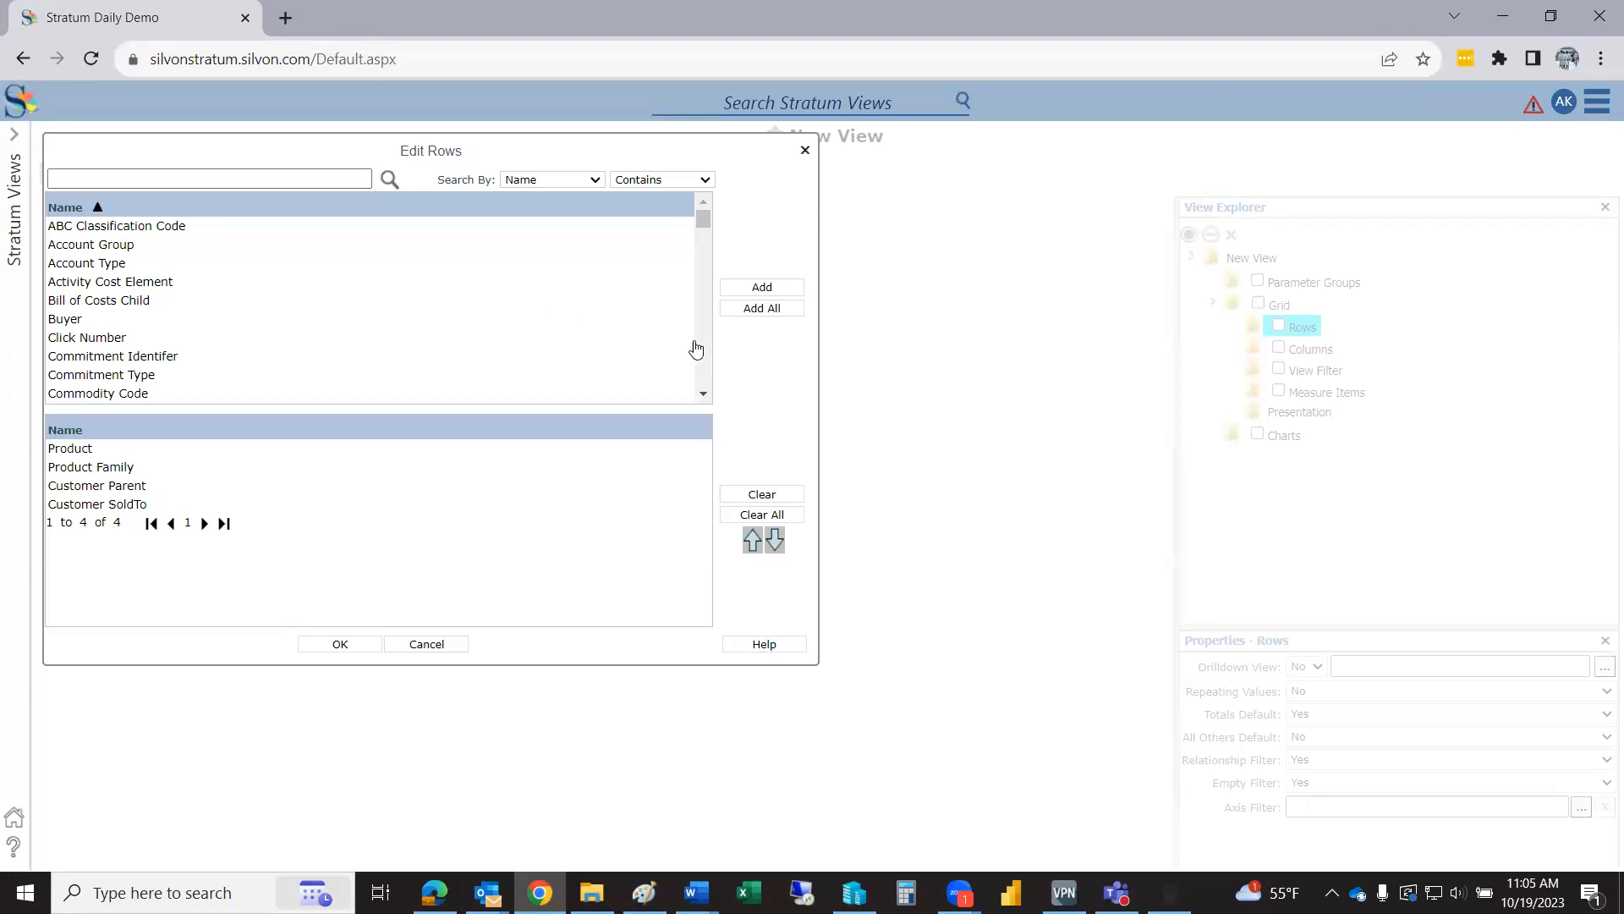
scroll(693, 347, "down", 2)
scroll(695, 347, "down", 4)
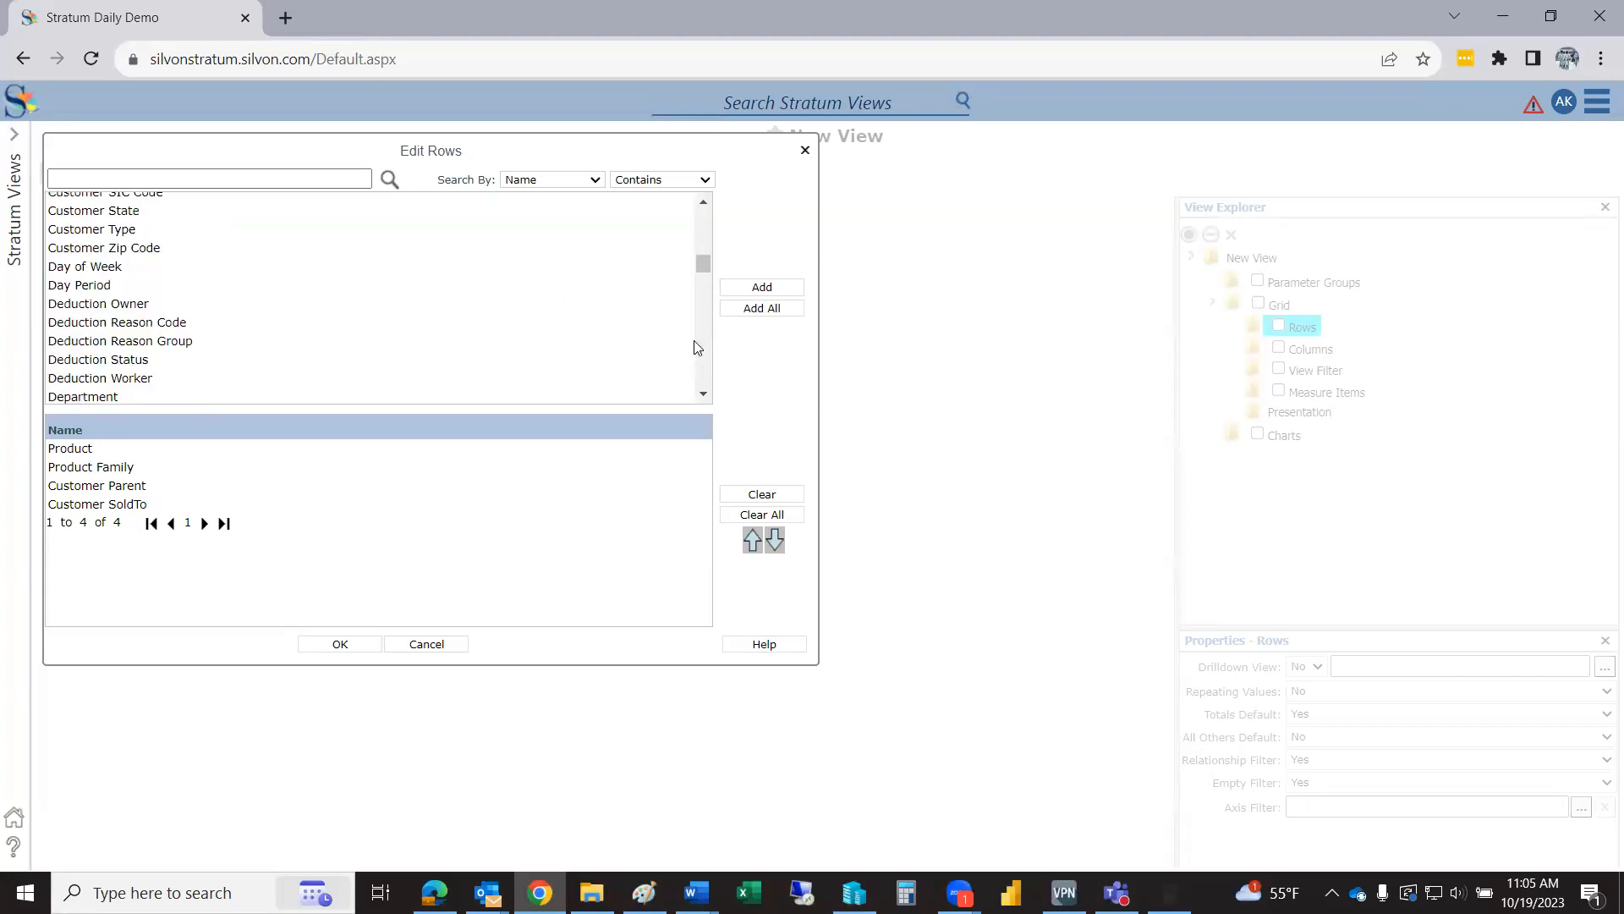
scroll(695, 347, "down", 3)
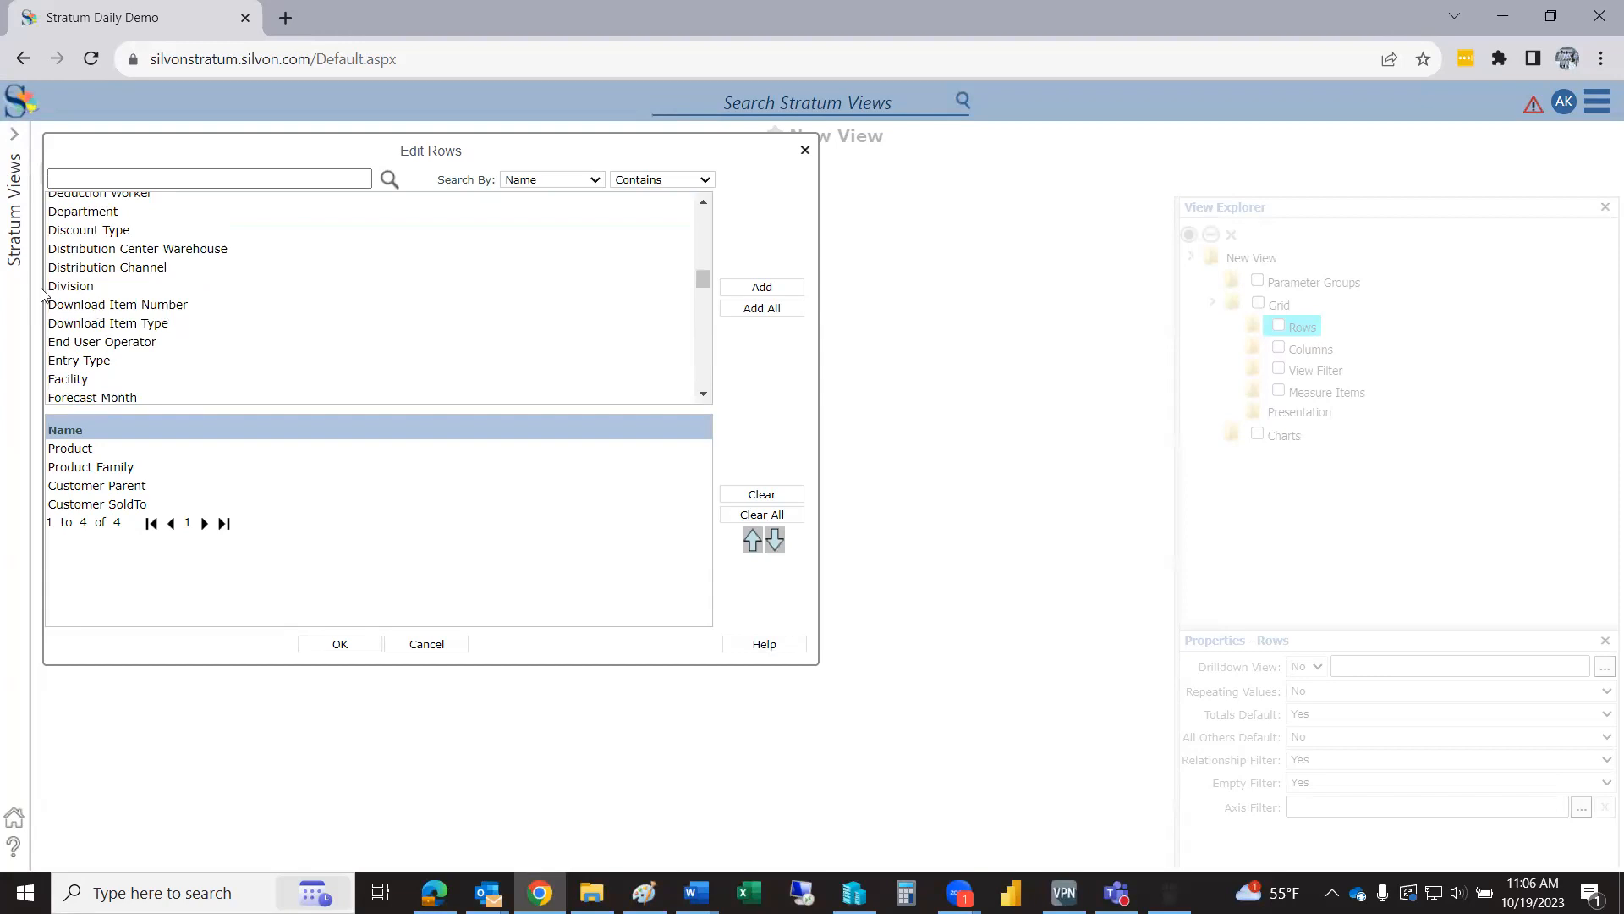
double_click(69, 286)
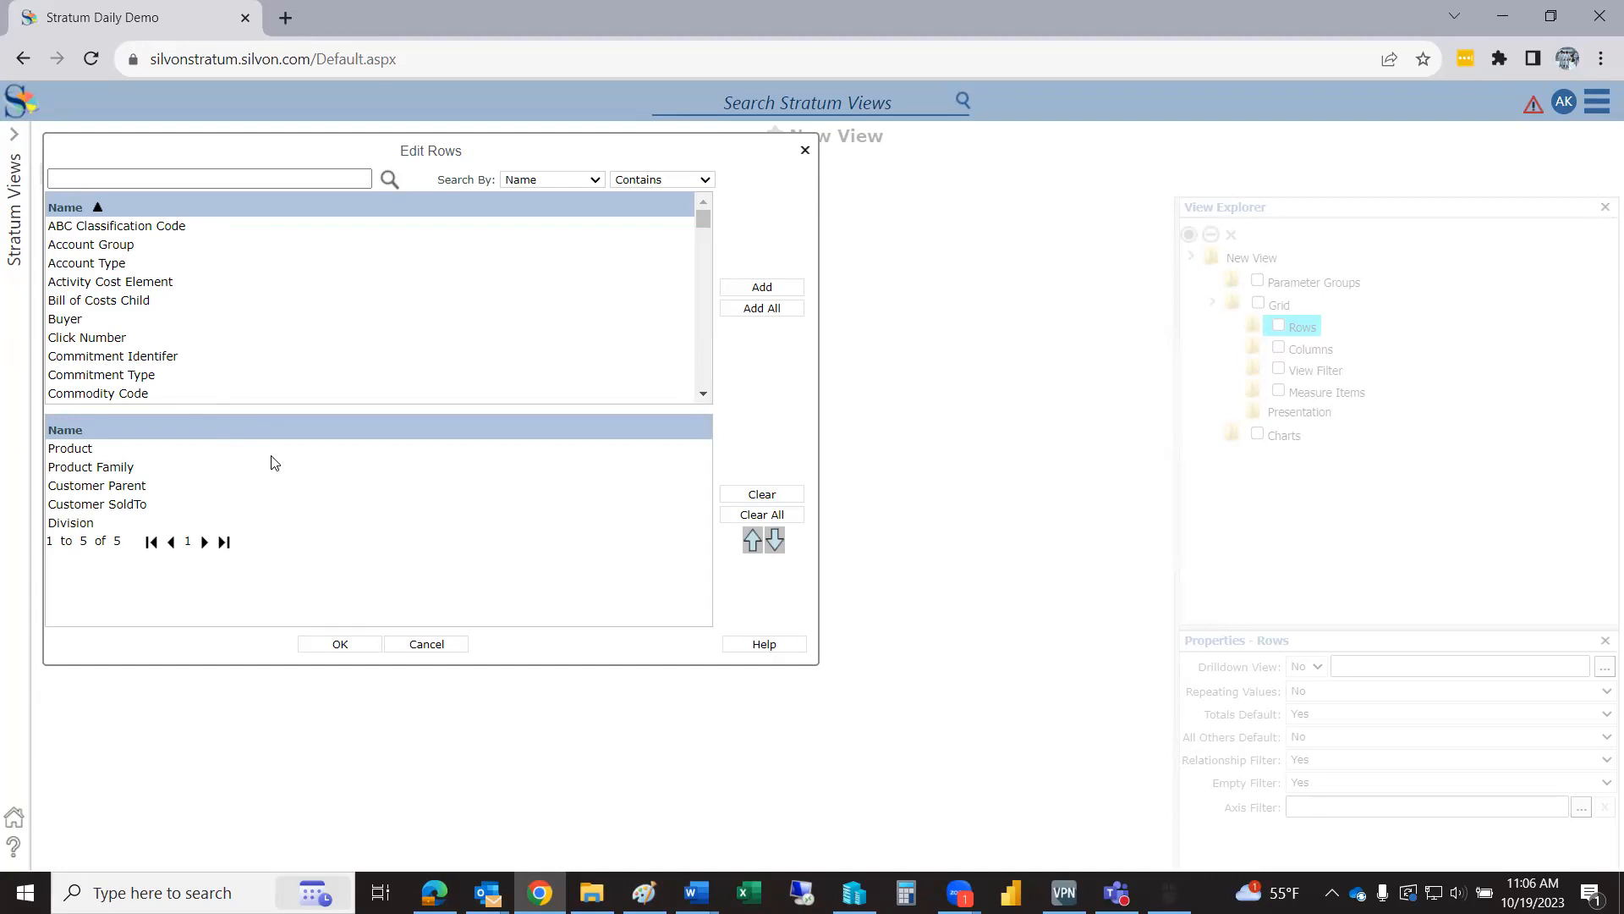
left_click(340, 644)
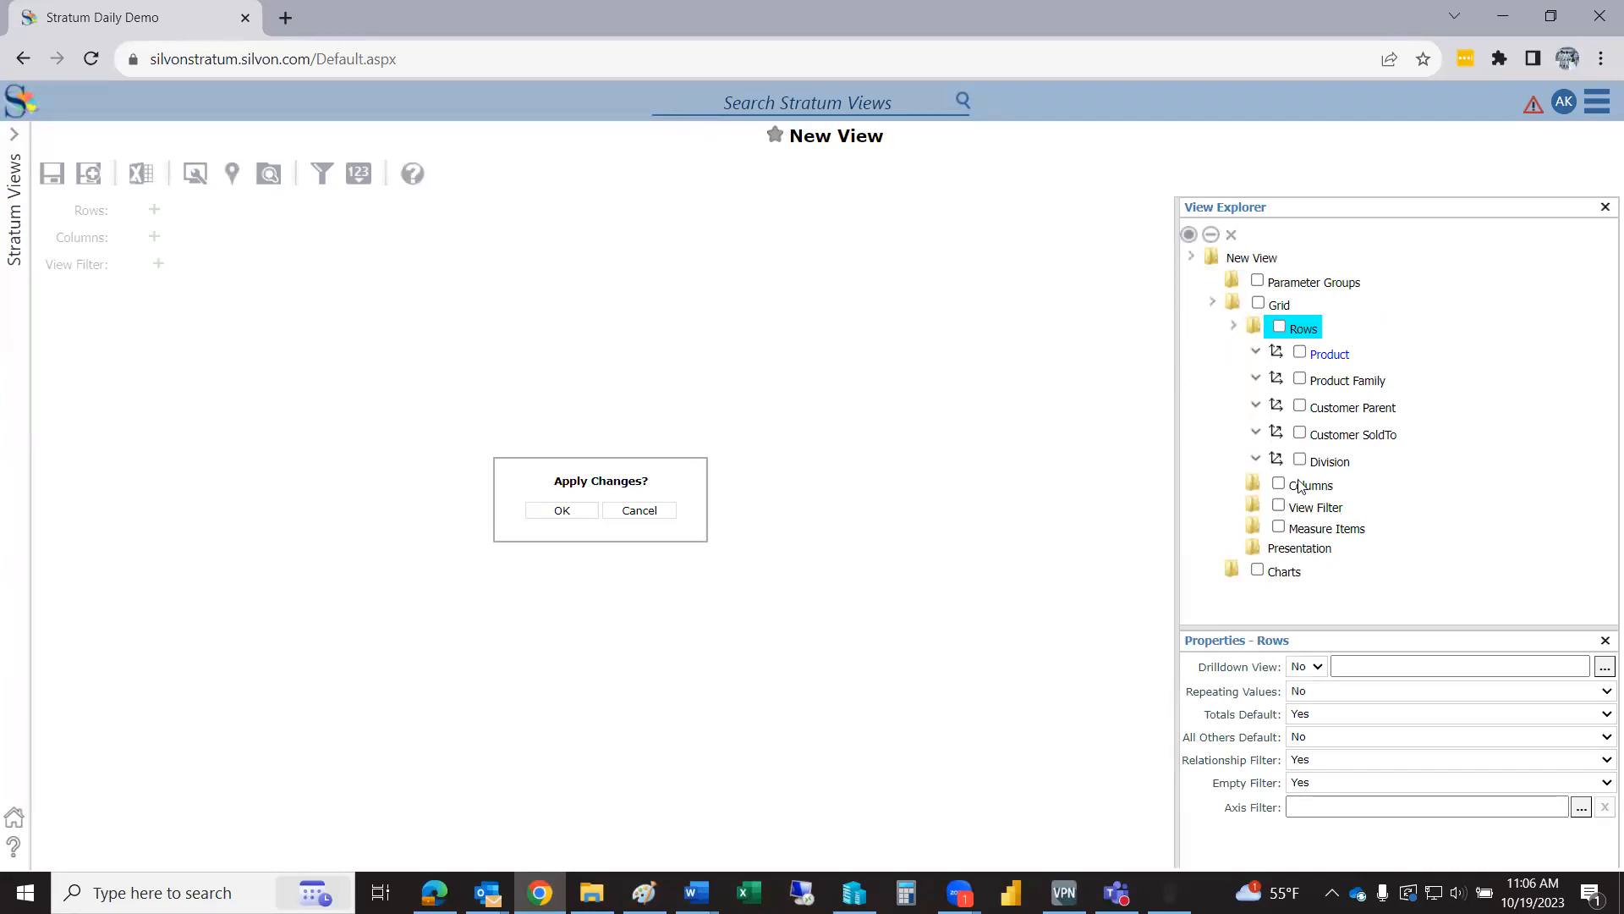
Reorder the rows as Division, Customer Parent, Customer SoldTo, Product Family and Product.
left_click_drag(1342, 463, 1303, 331)
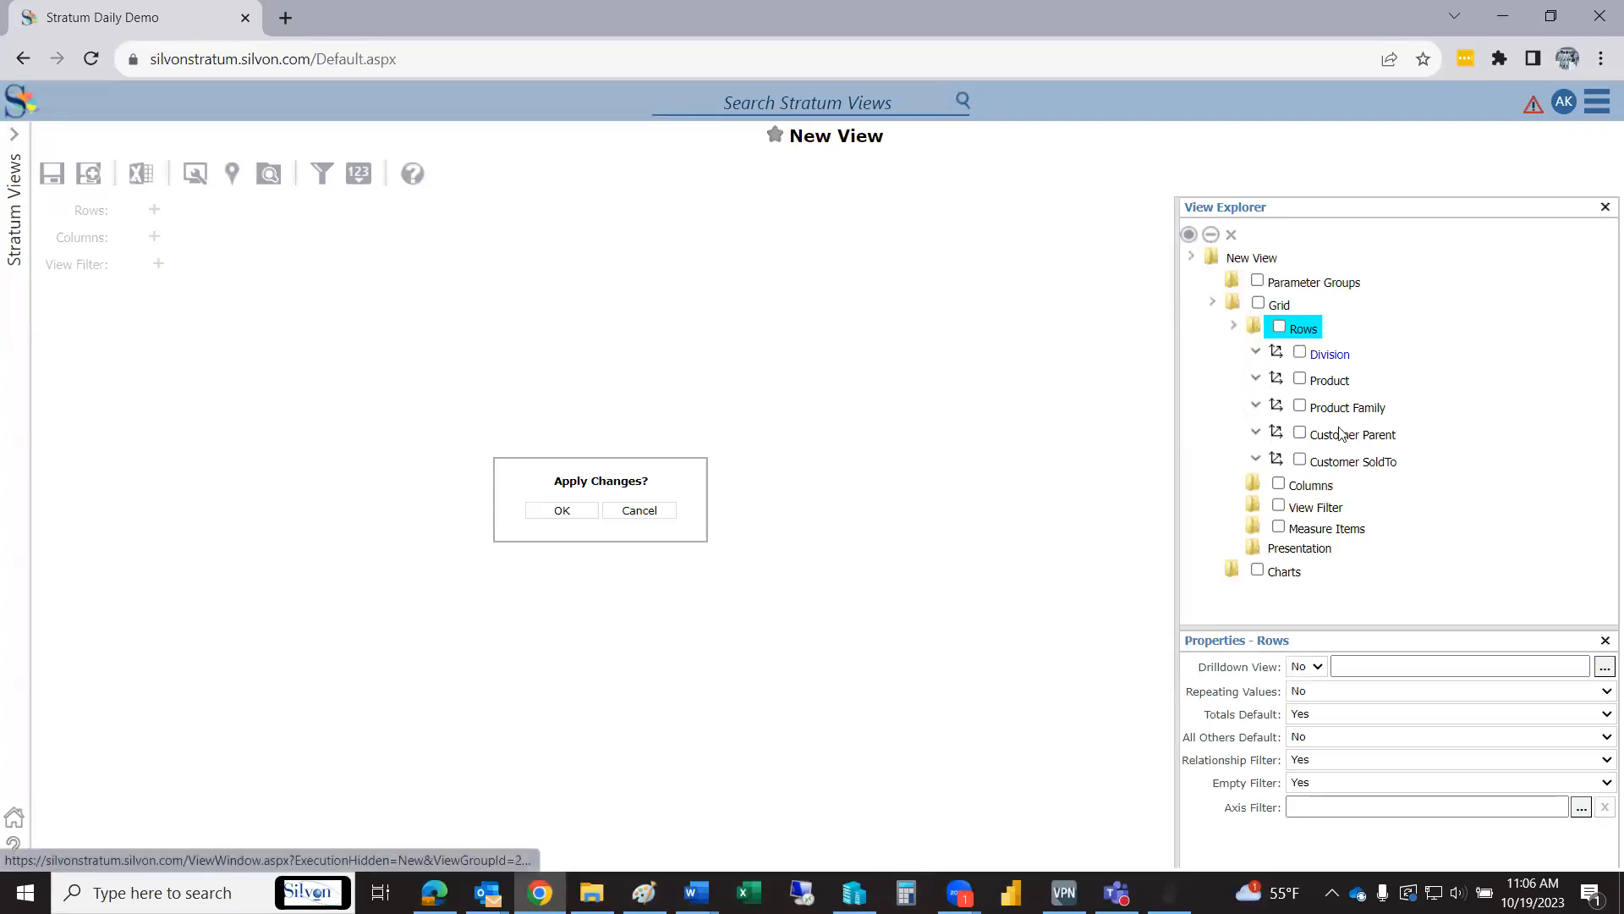
left_click_drag(1349, 442, 1332, 359)
left_click_drag(1349, 461, 1363, 383)
left_click_drag(1349, 461, 1352, 419)
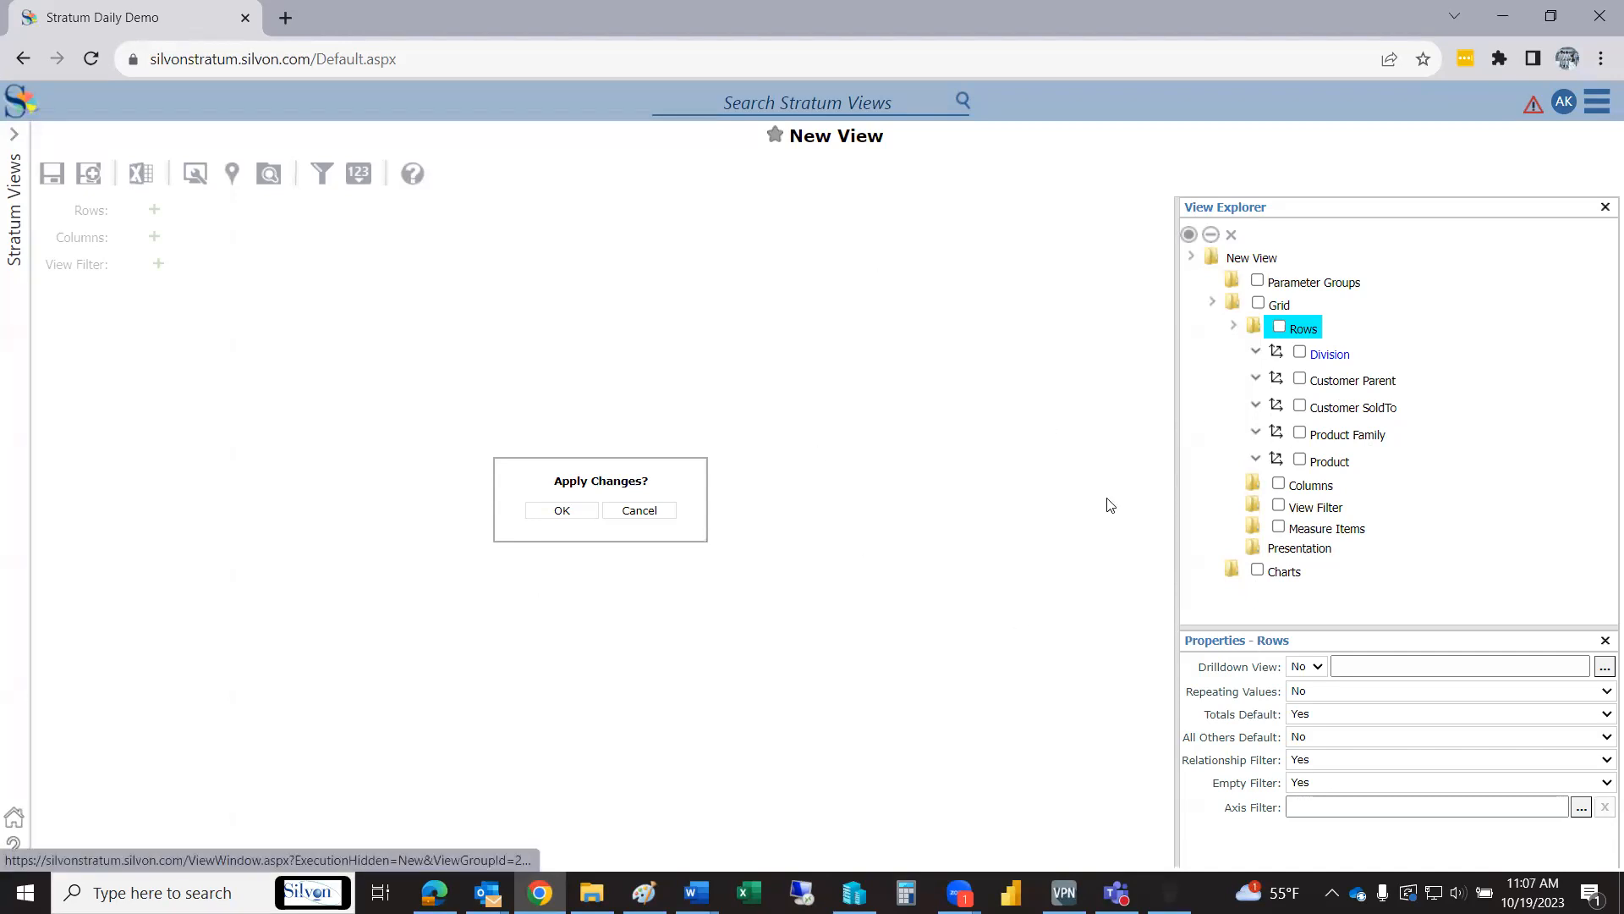
Start adding regular measure items, search for "sales" and select Actual Sales Amount and Actual Sales Units.
left_click(1349, 533)
right_click(1348, 533)
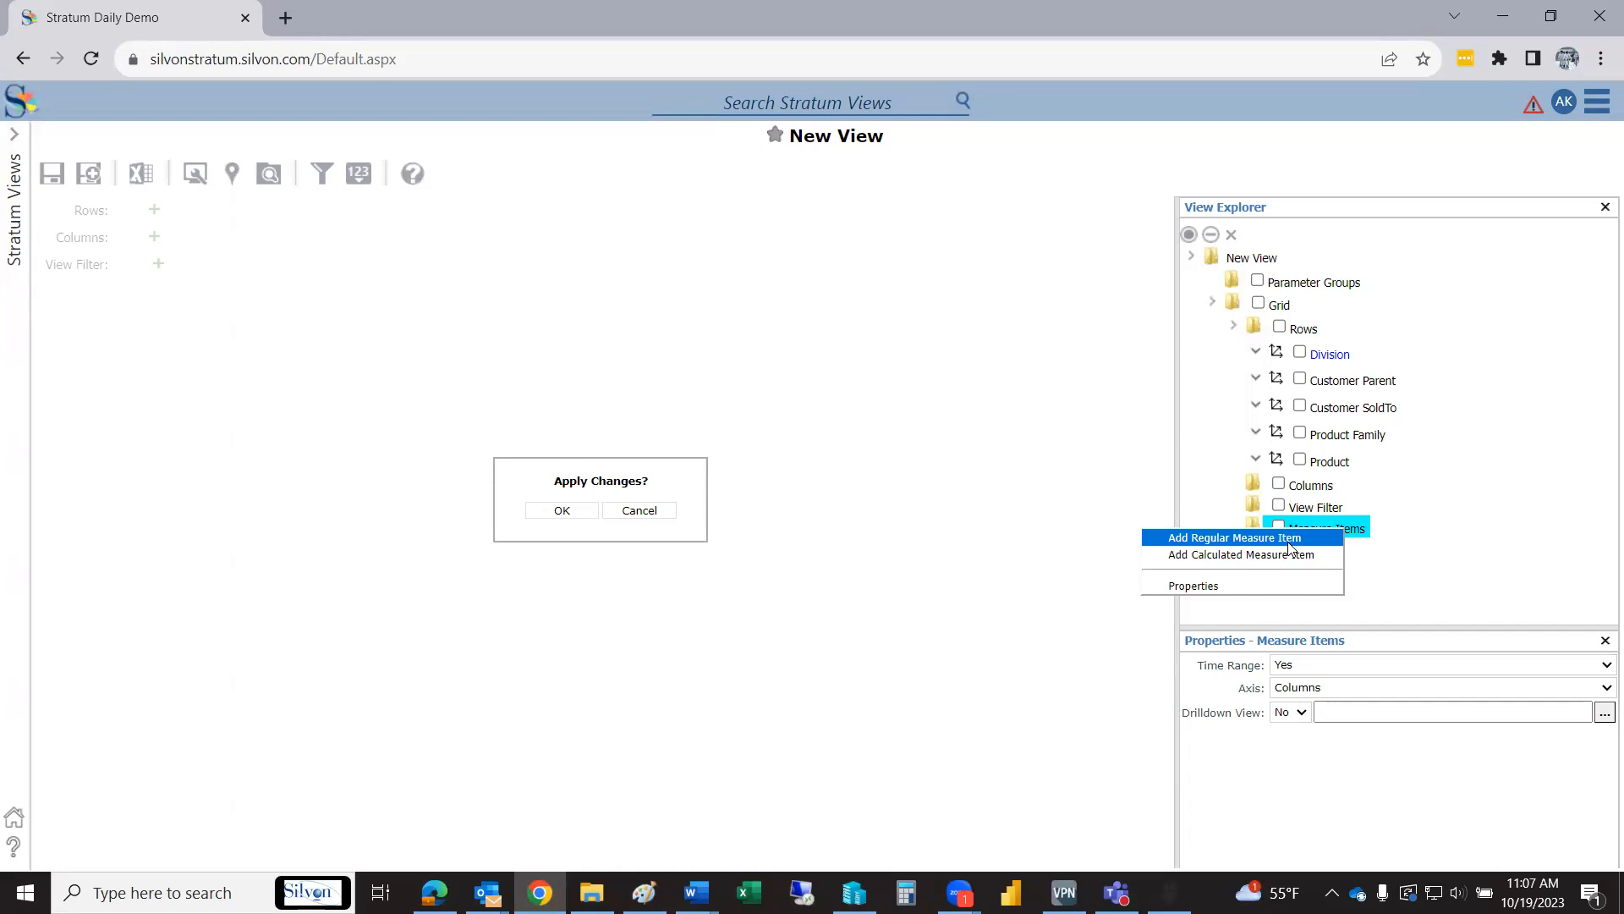
left_click(1288, 539)
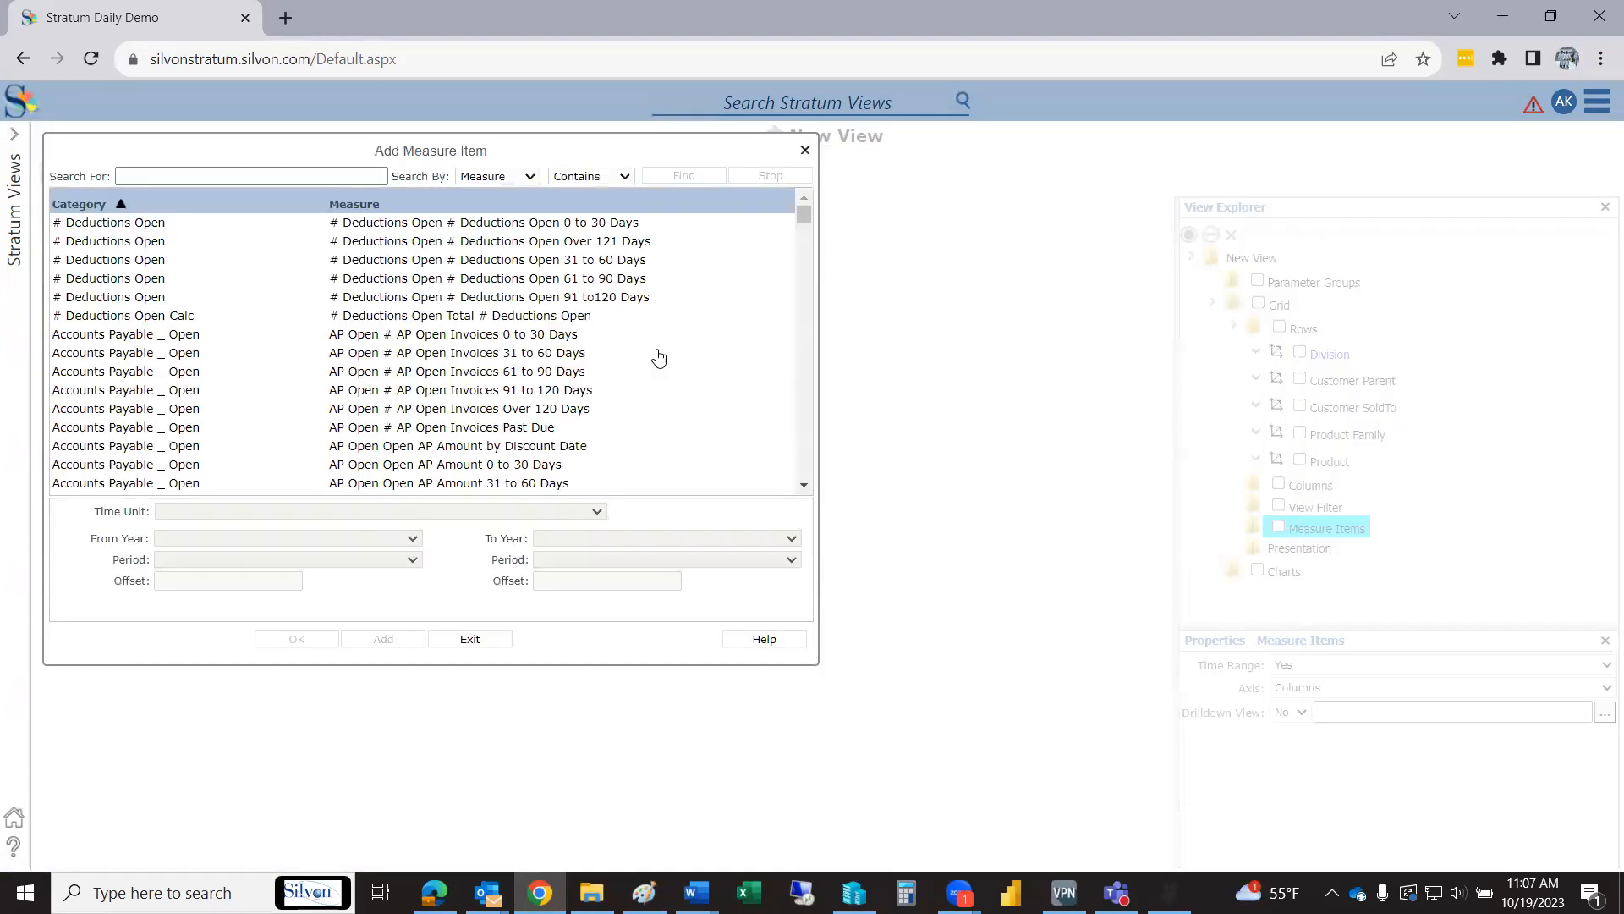
left_click(316, 178)
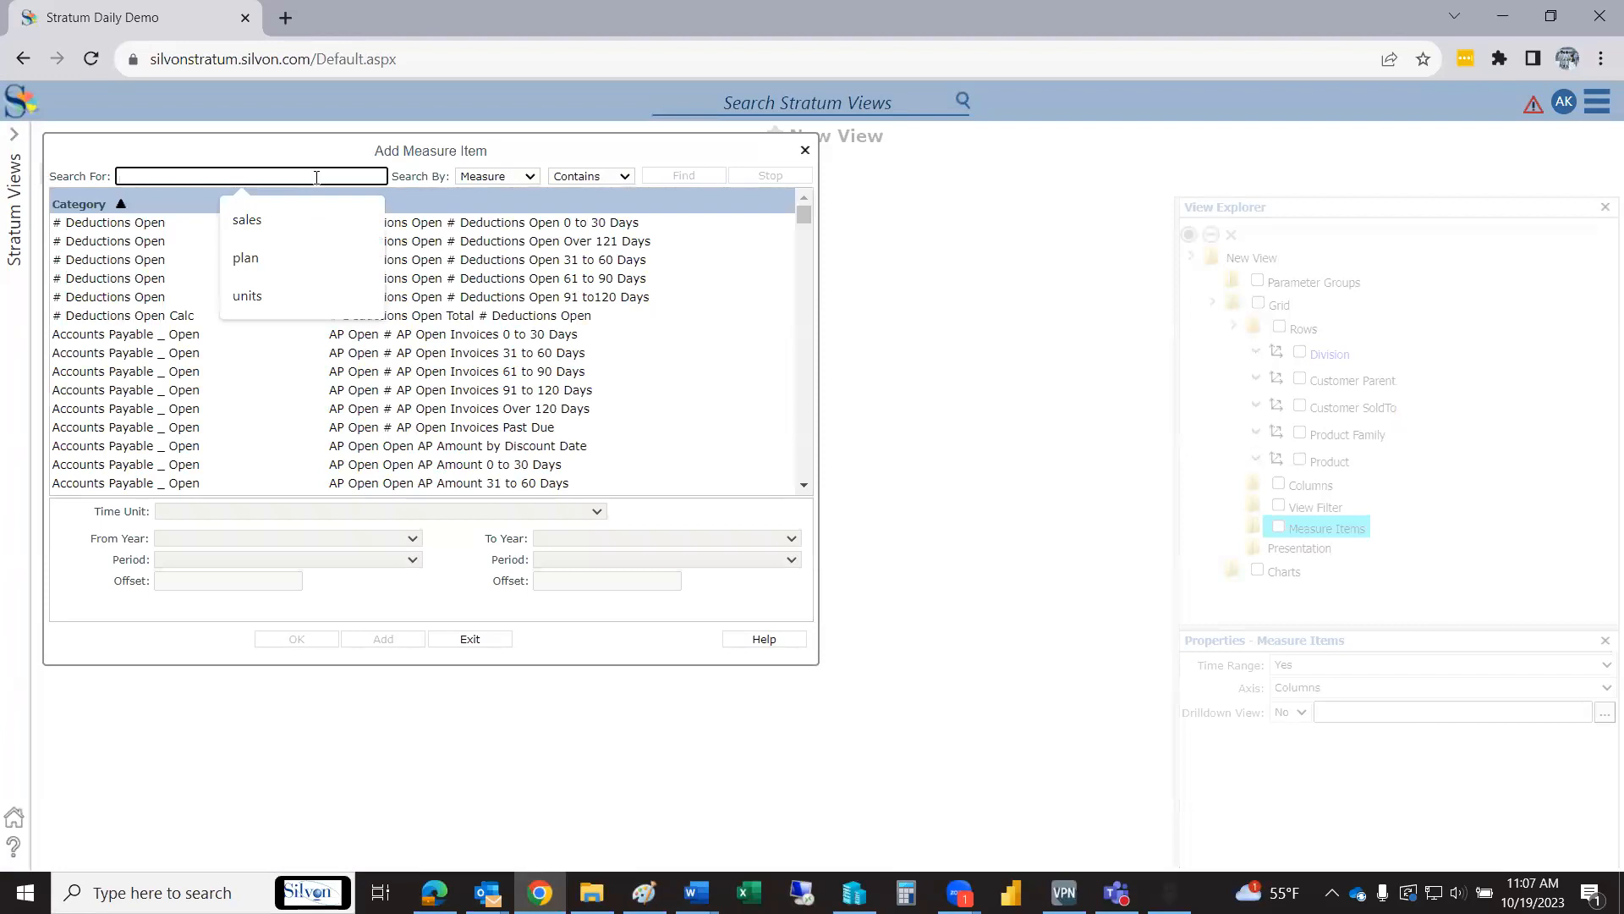
left_click(262, 229)
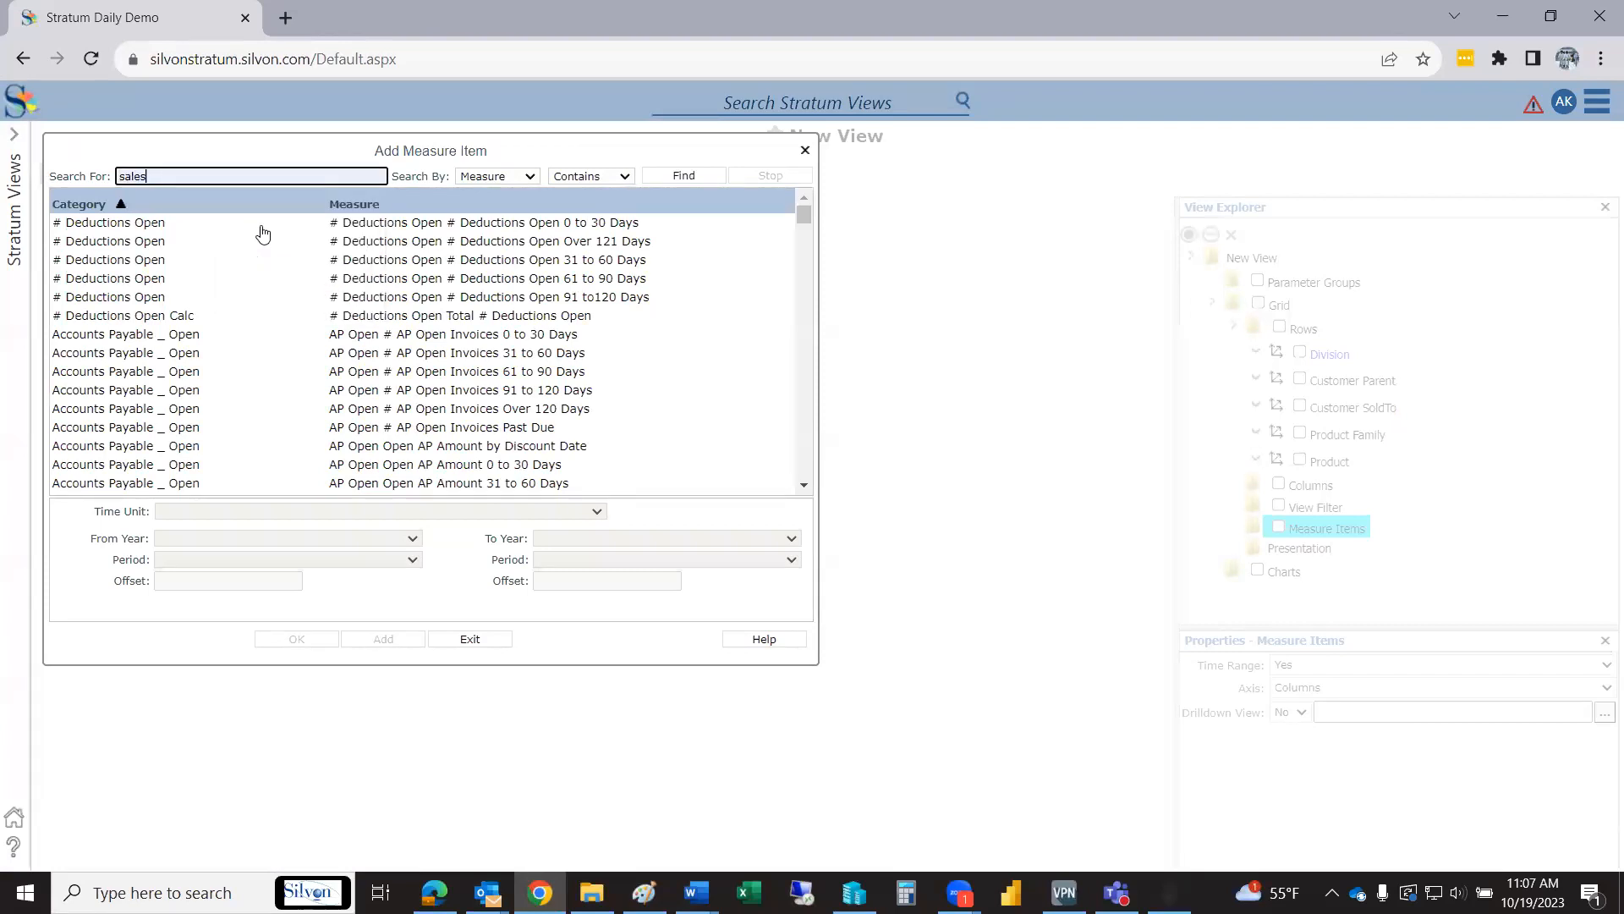
key("Return")
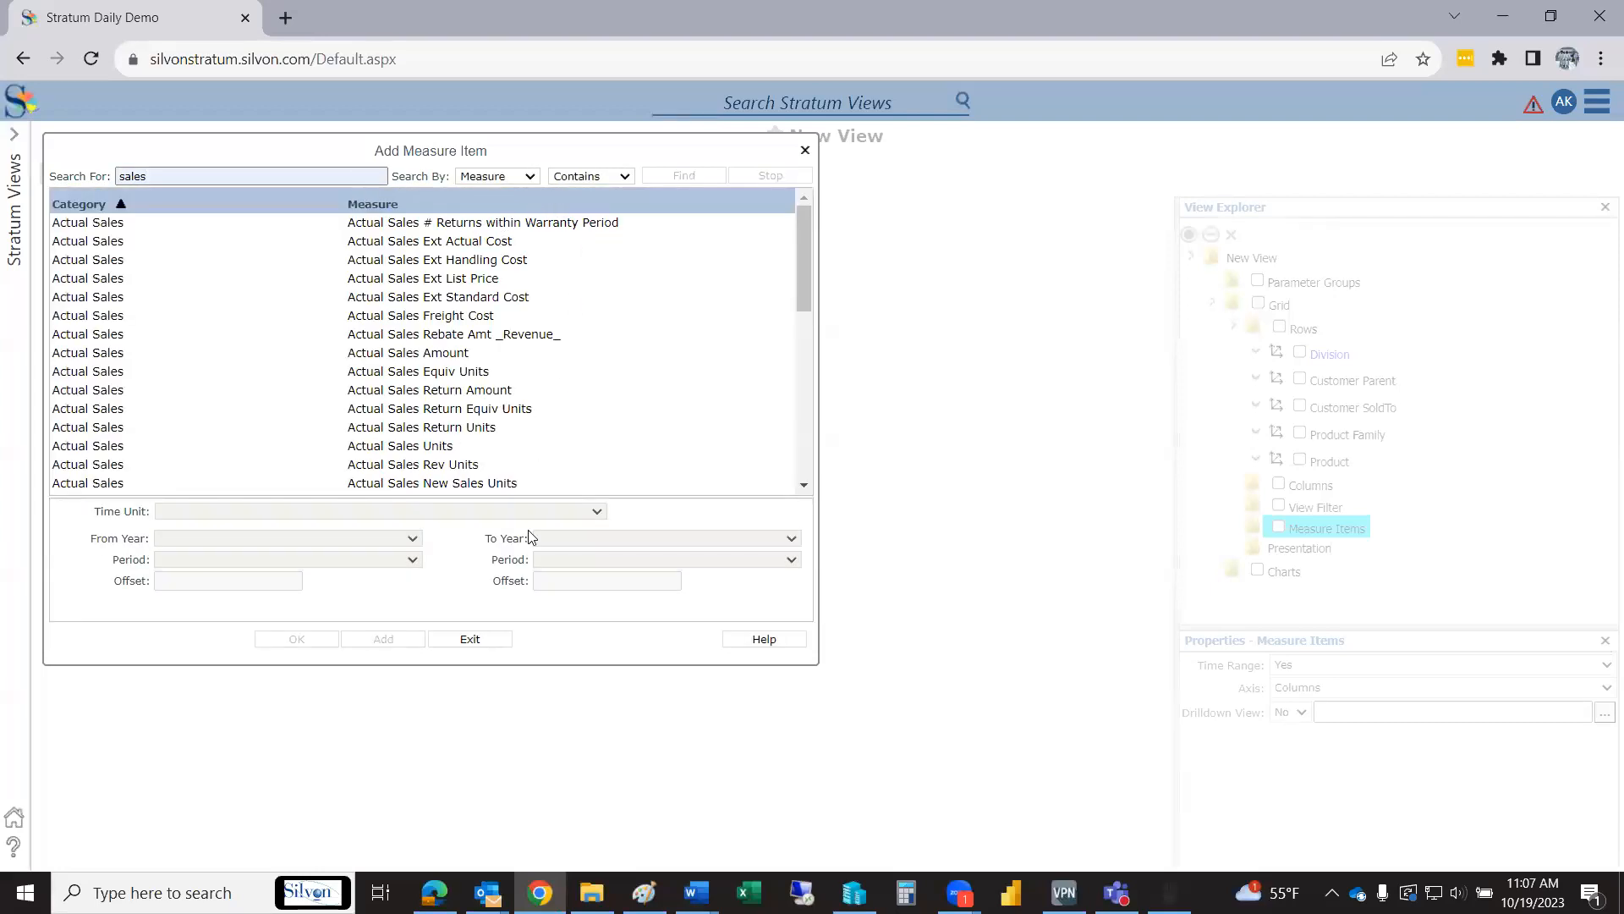
left_click(446, 372)
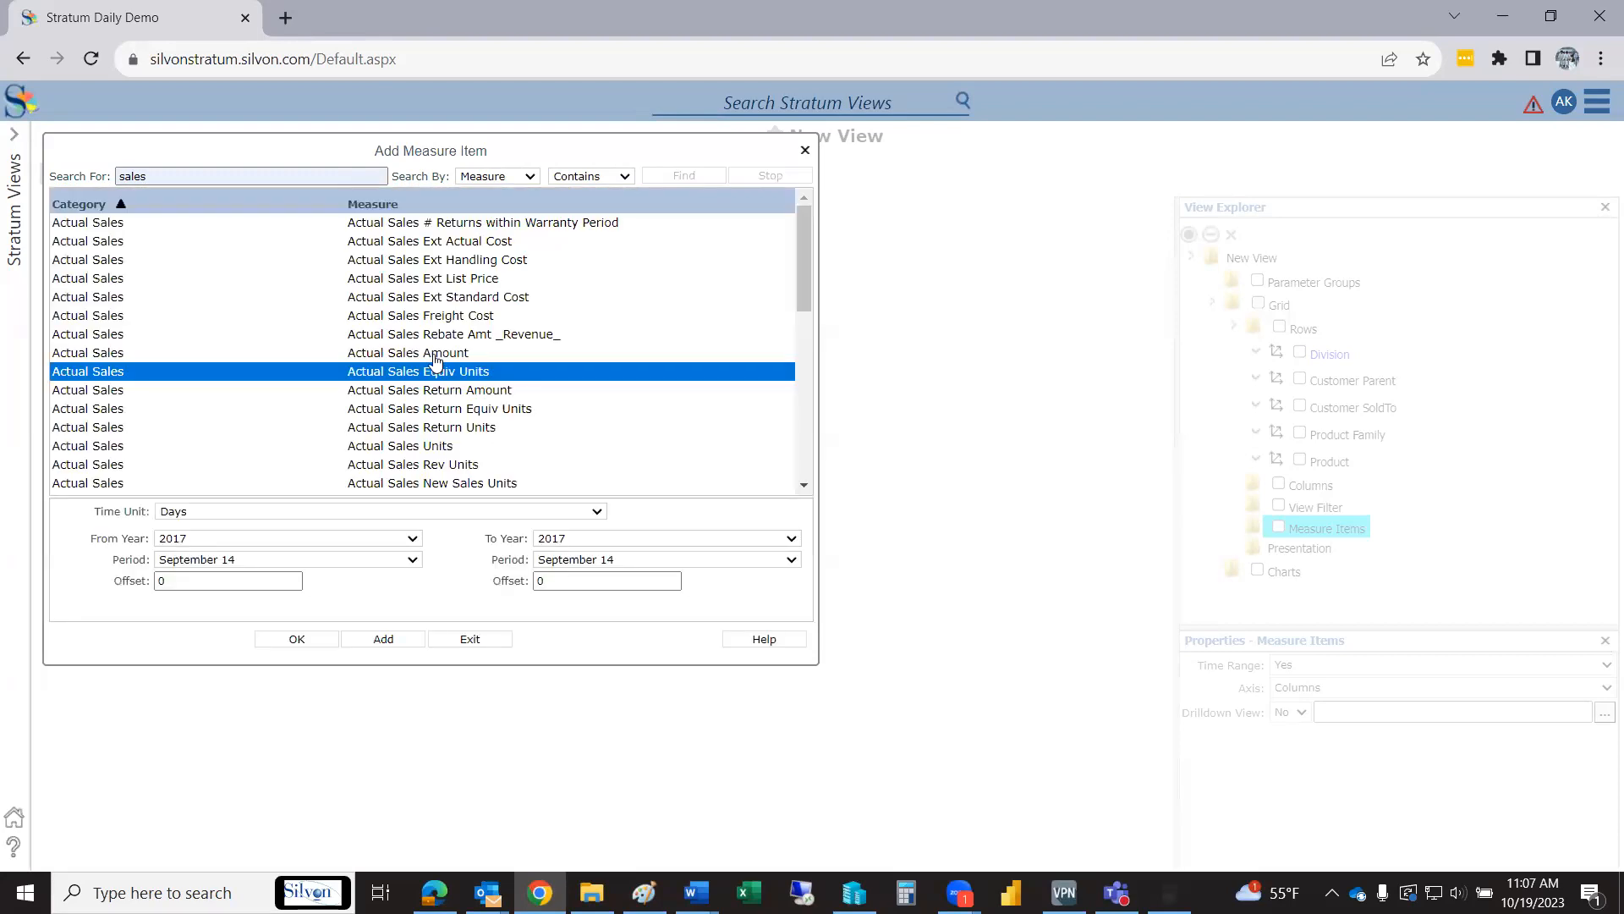
left_click(436, 356)
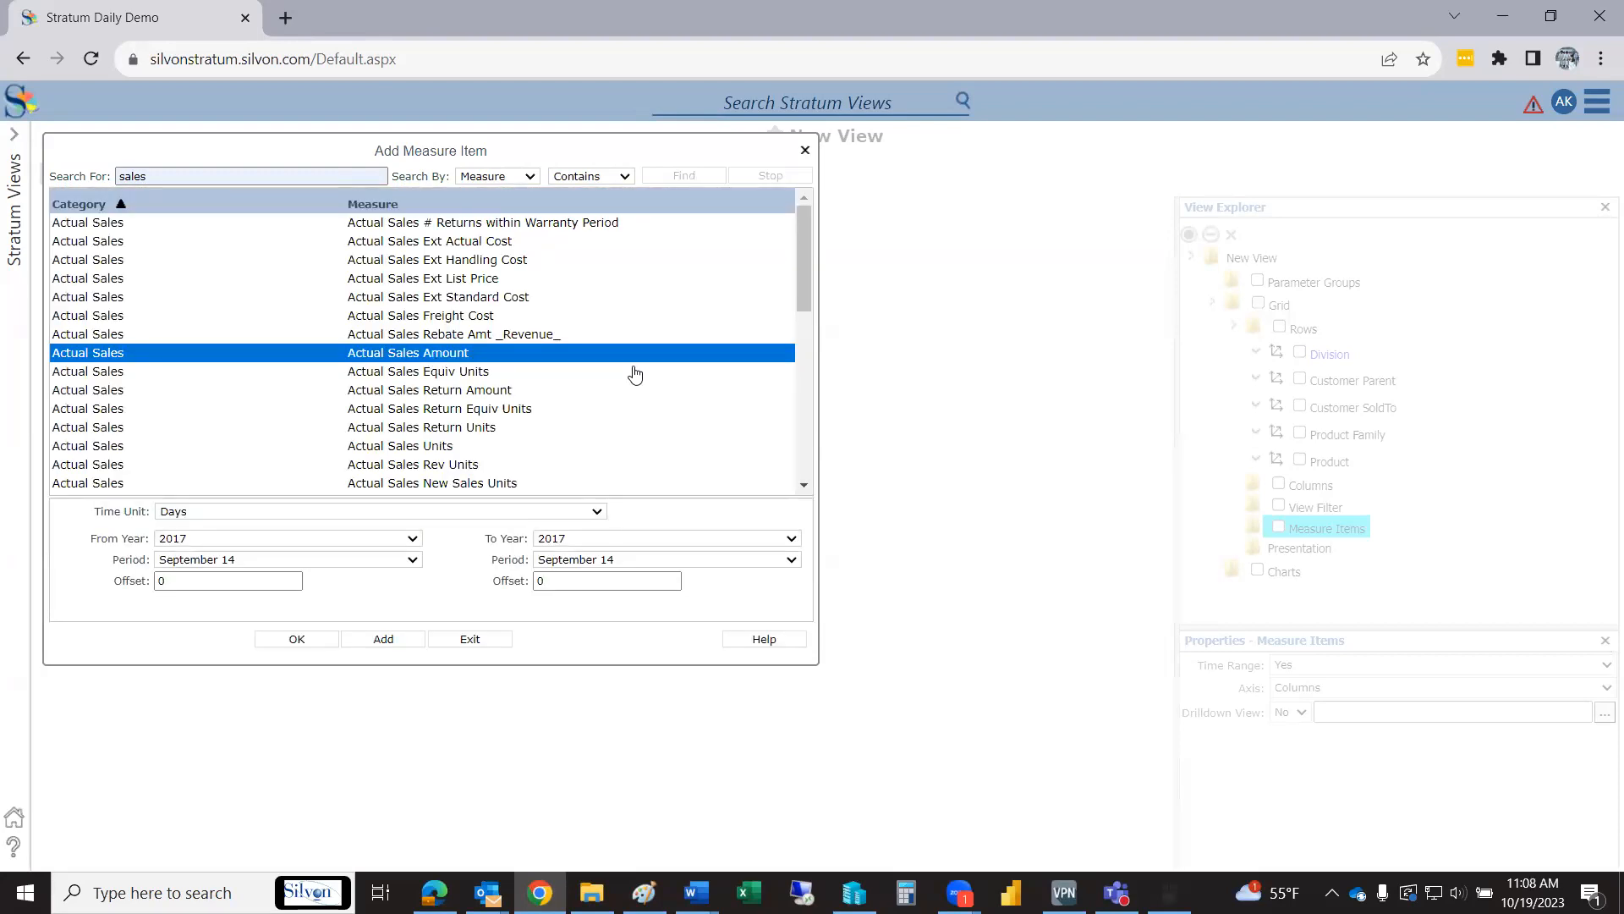
left_click(454, 452, "ctrl")
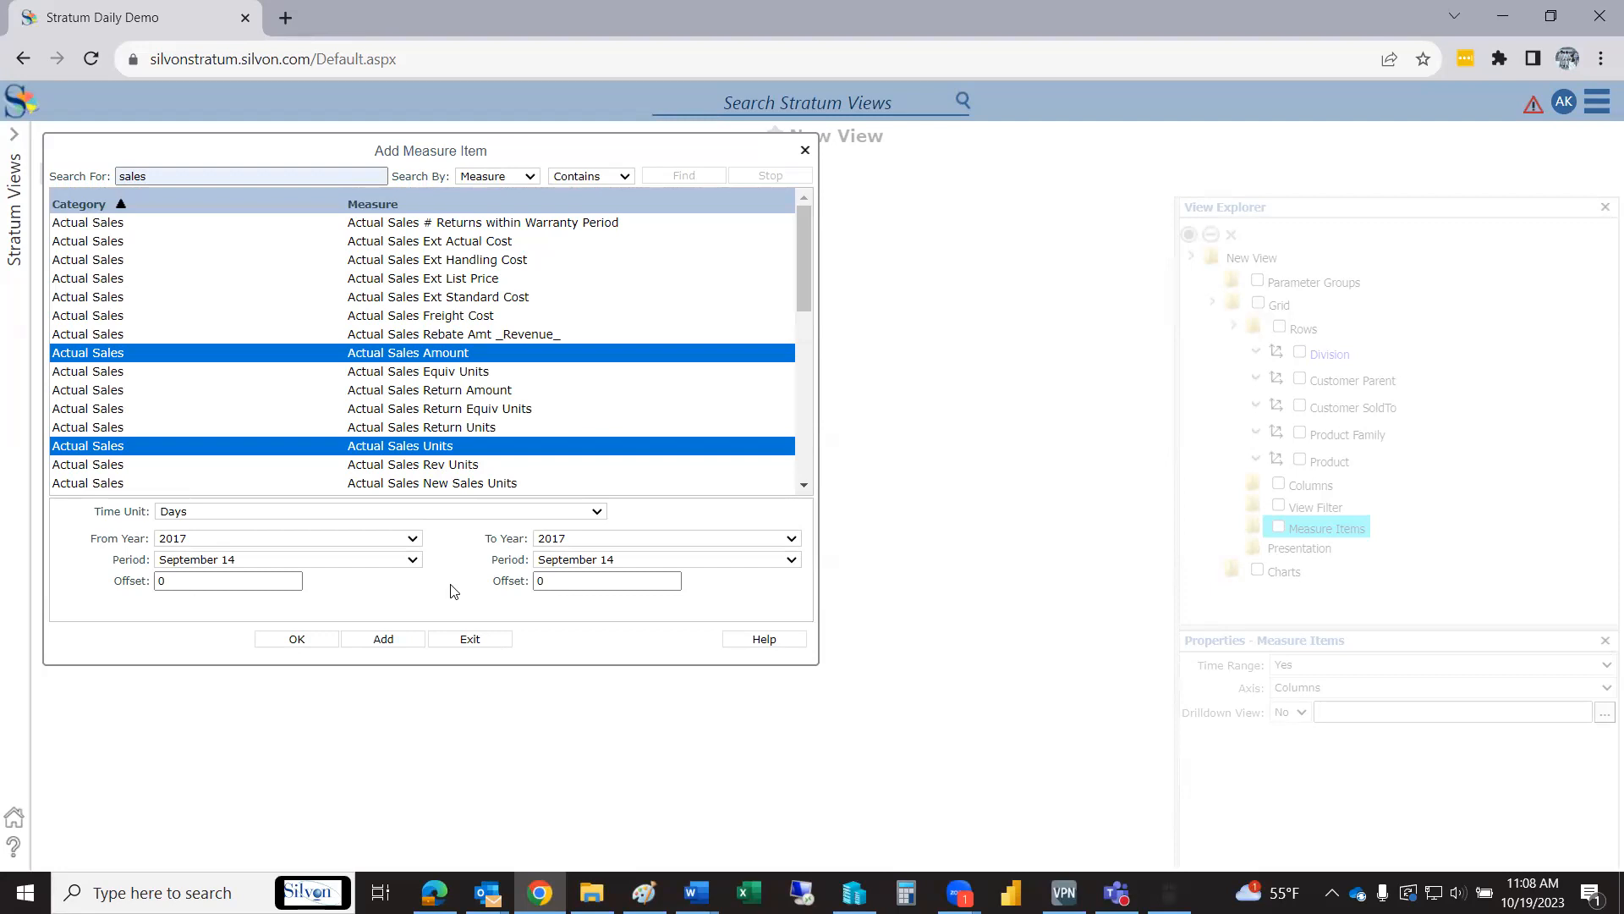
Set the measures' time unit to Months and start the range at January of Current Year.
left_click(234, 516)
left_click(234, 516)
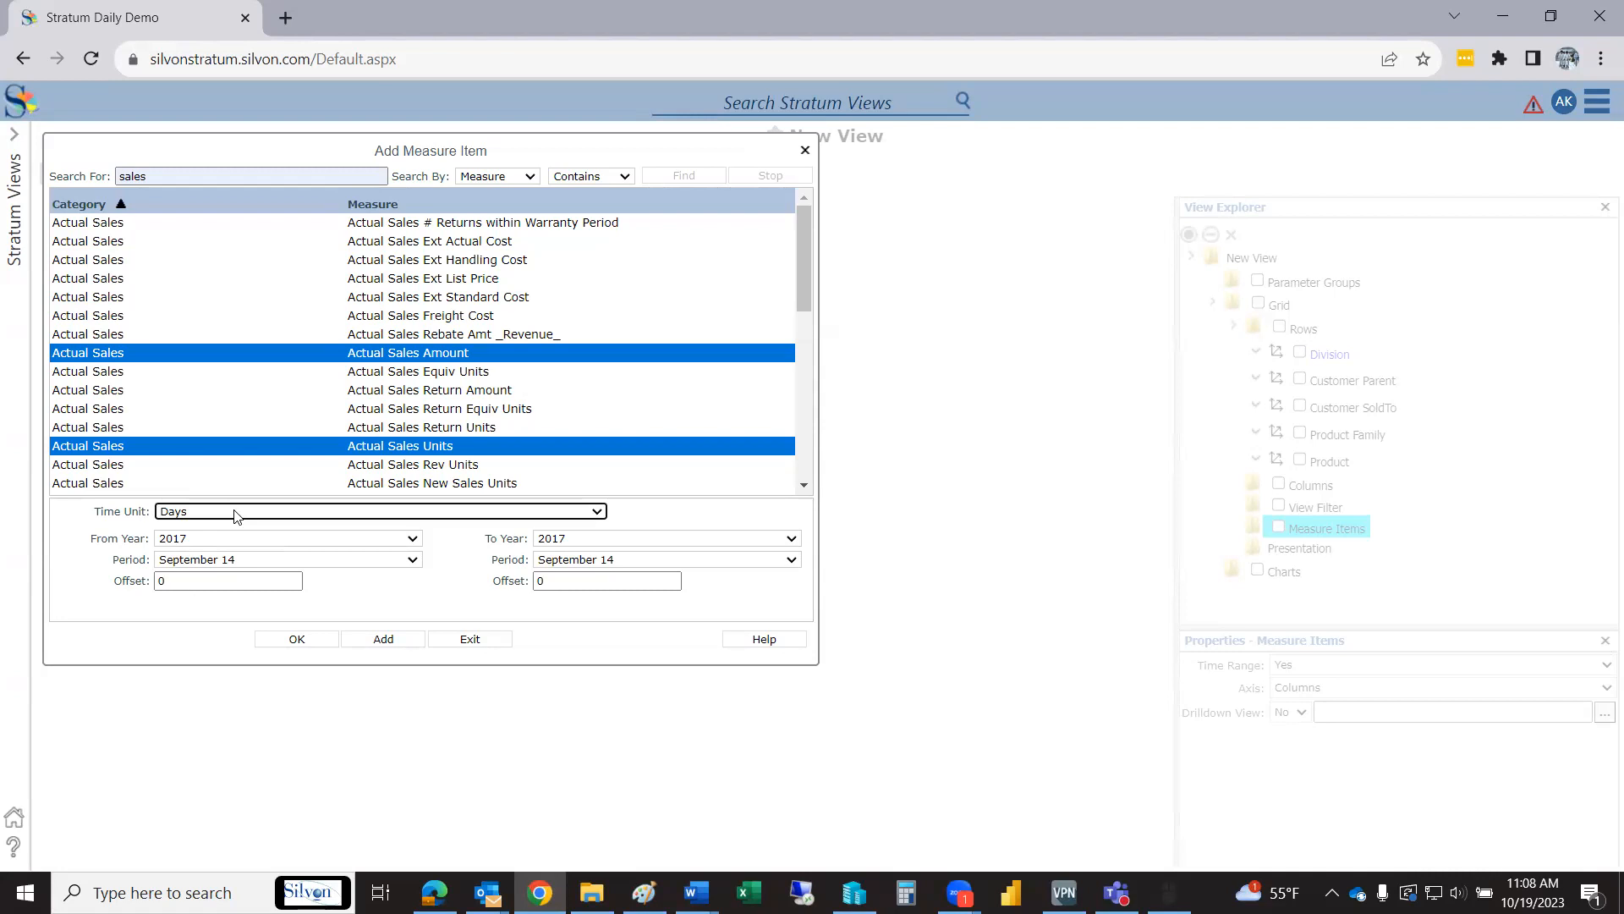
left_click(236, 513)
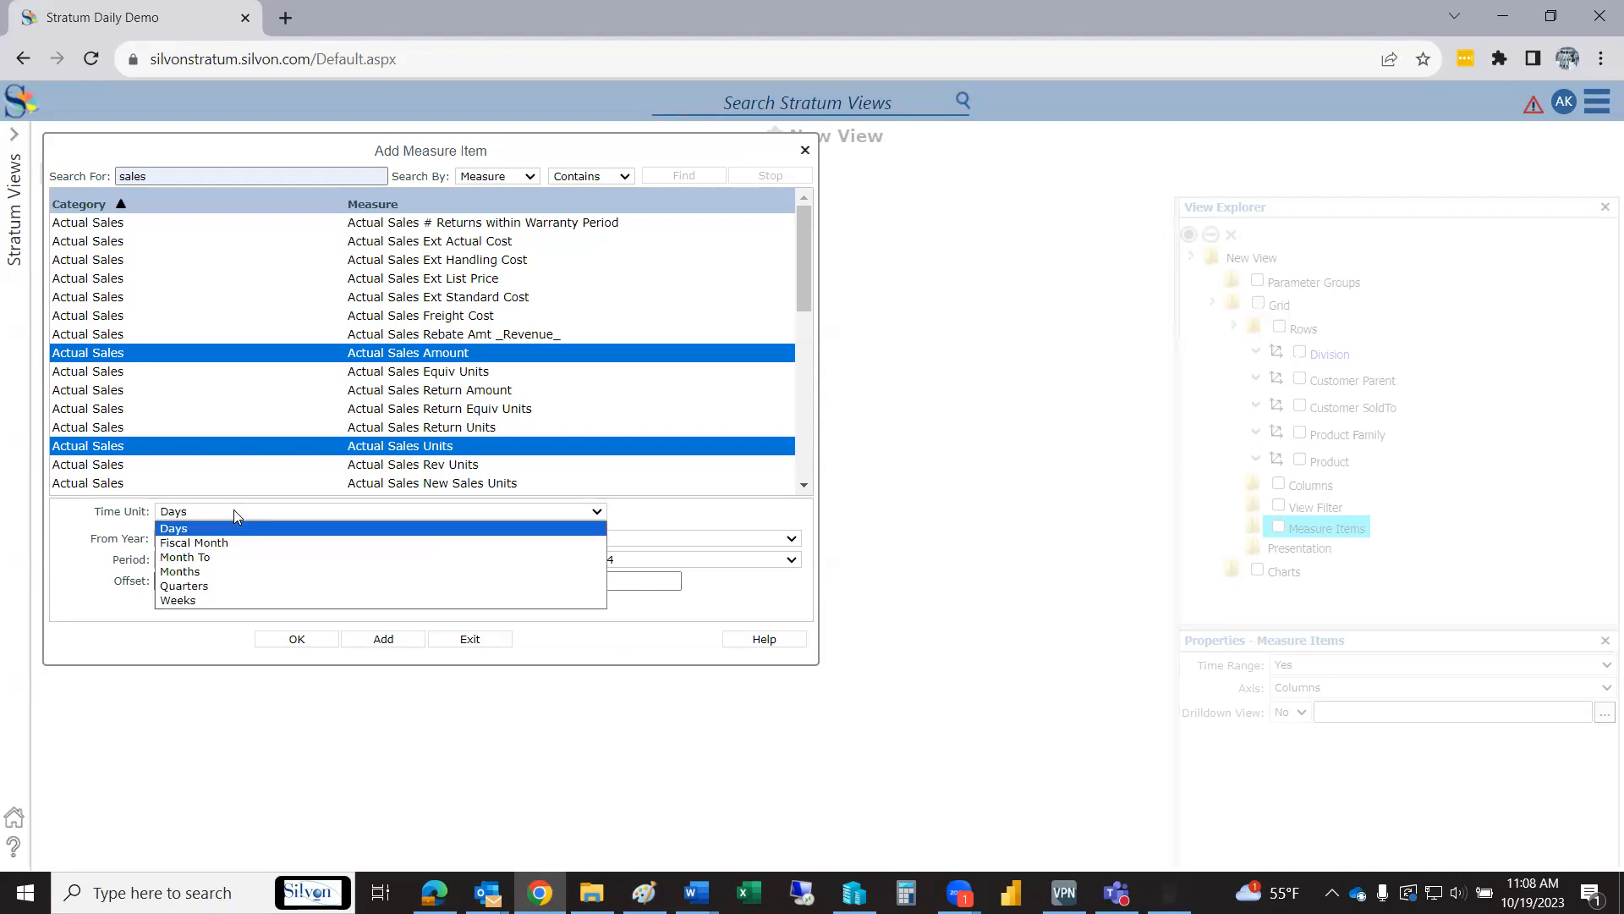
left_click(227, 574)
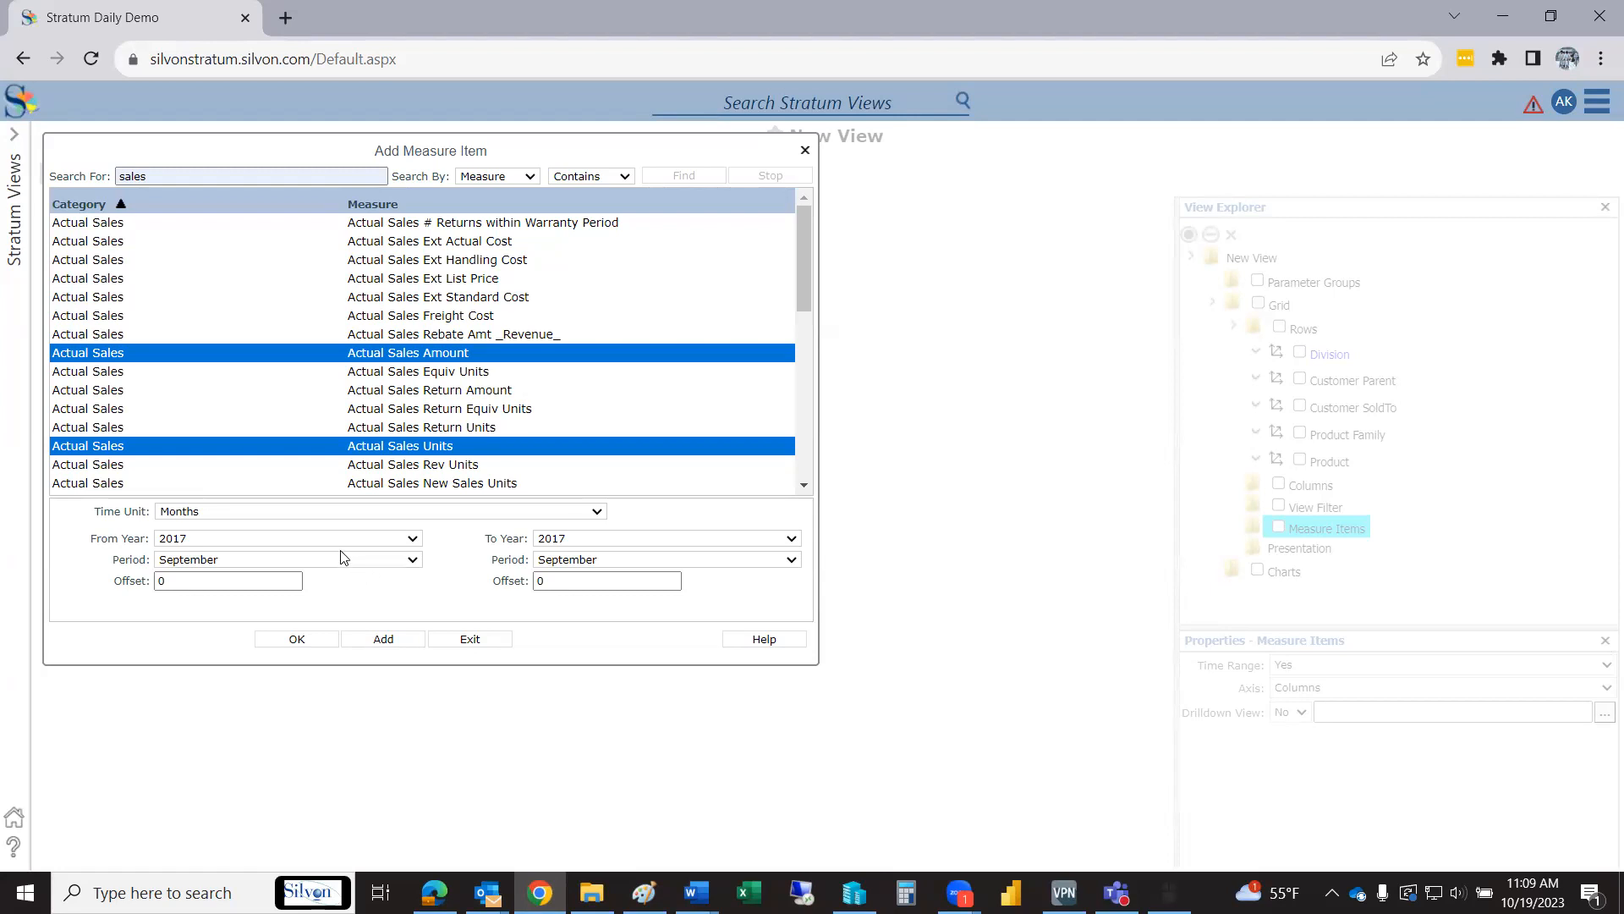
left_click(388, 557)
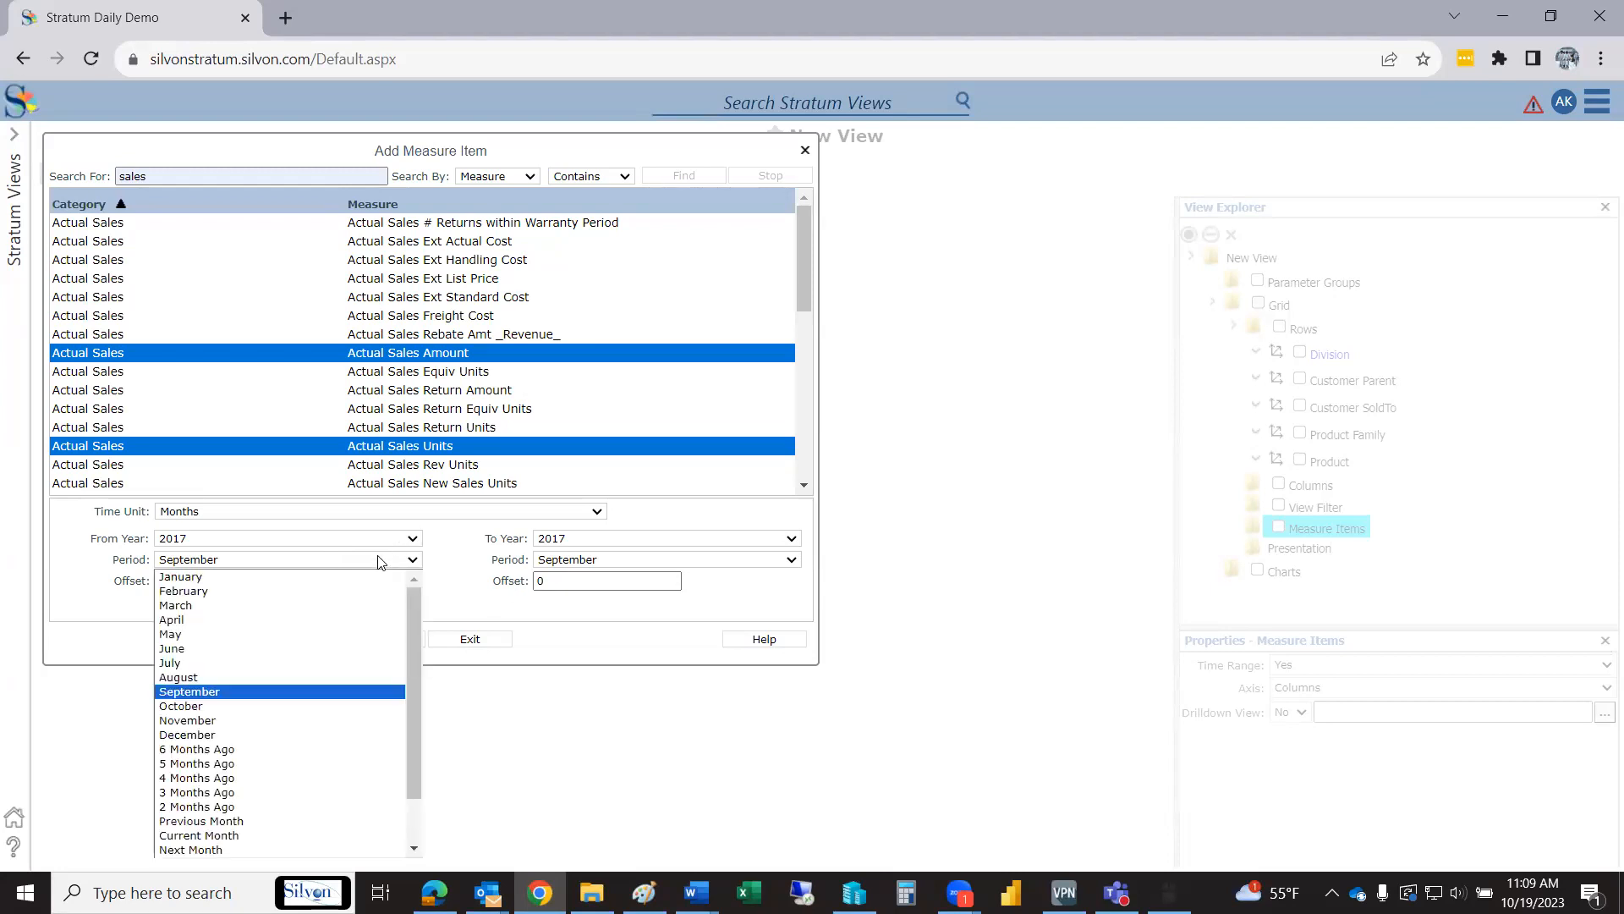
left_click(230, 575)
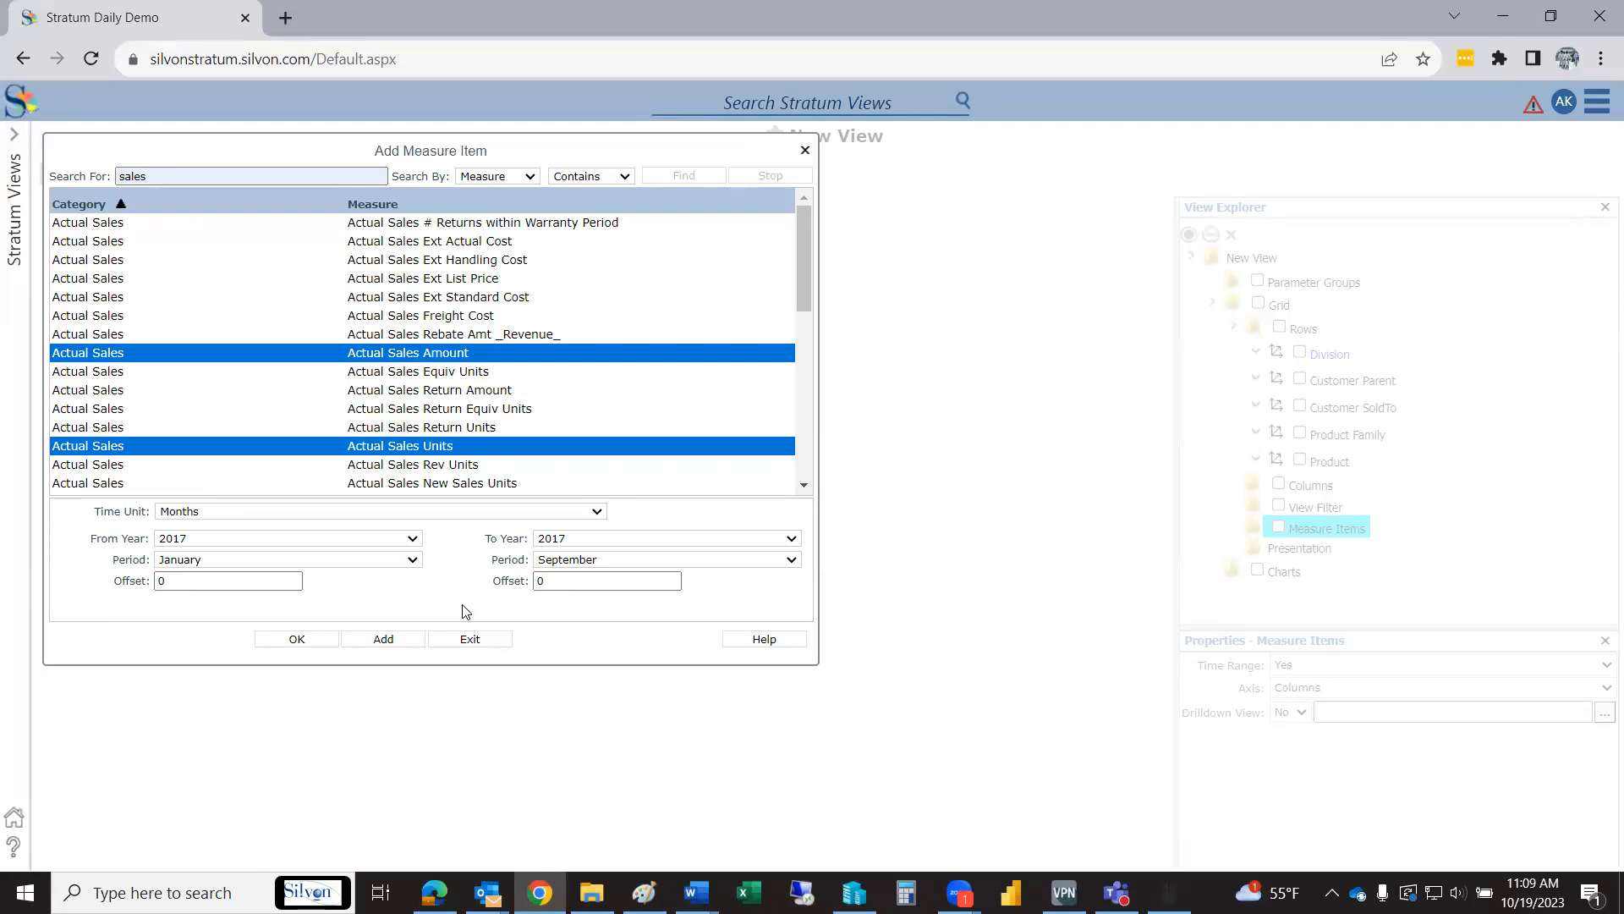
left_click(340, 543)
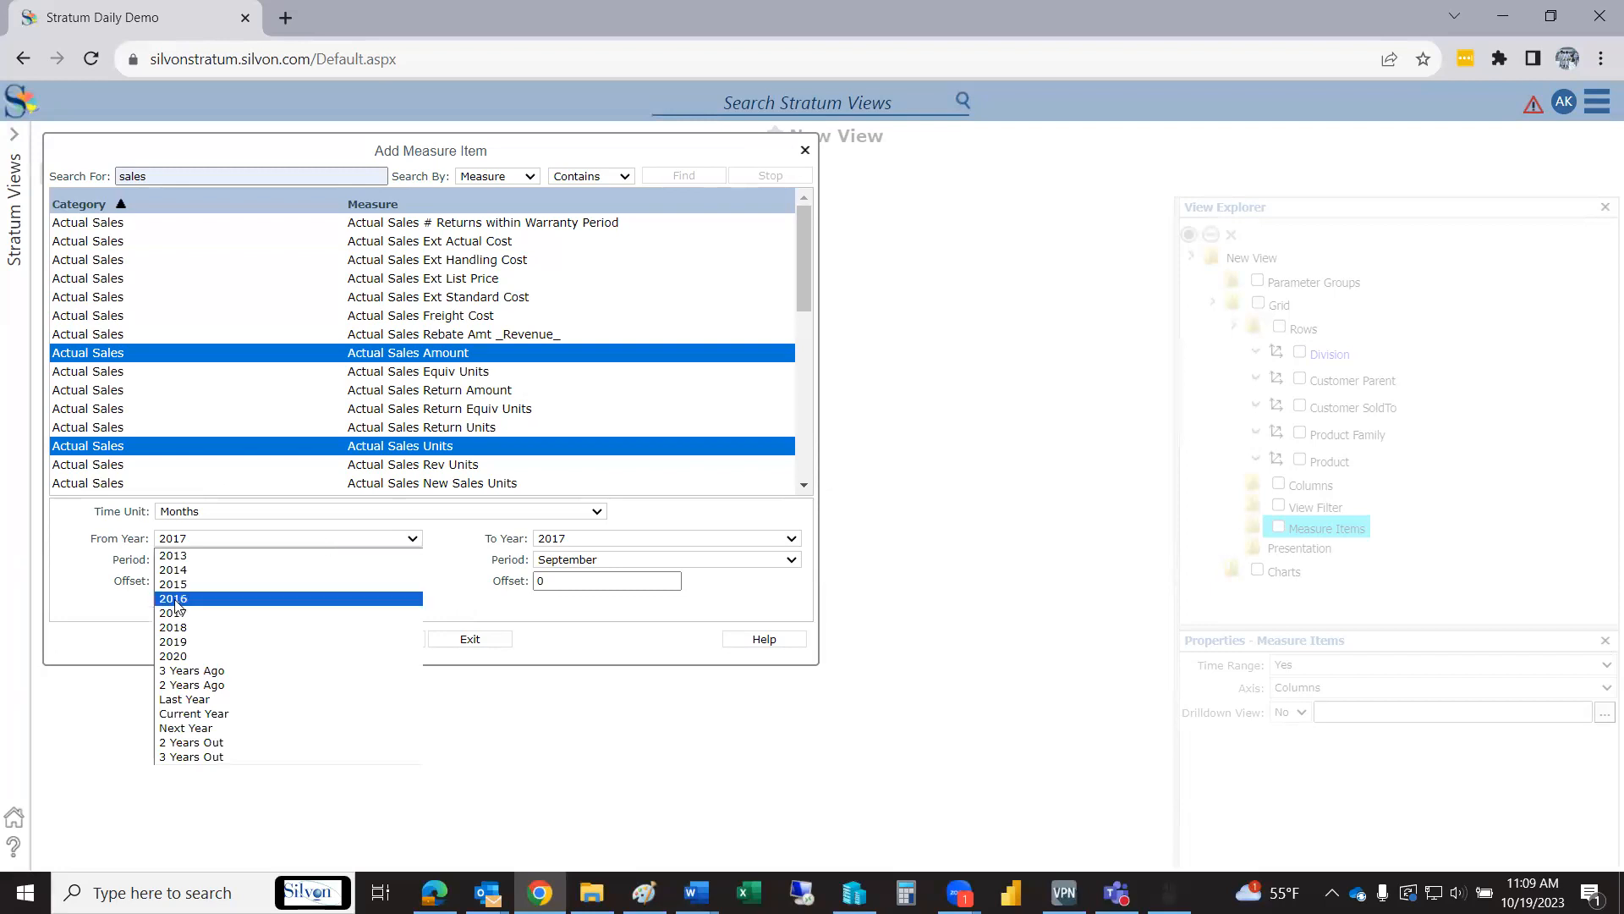
left_click(194, 713)
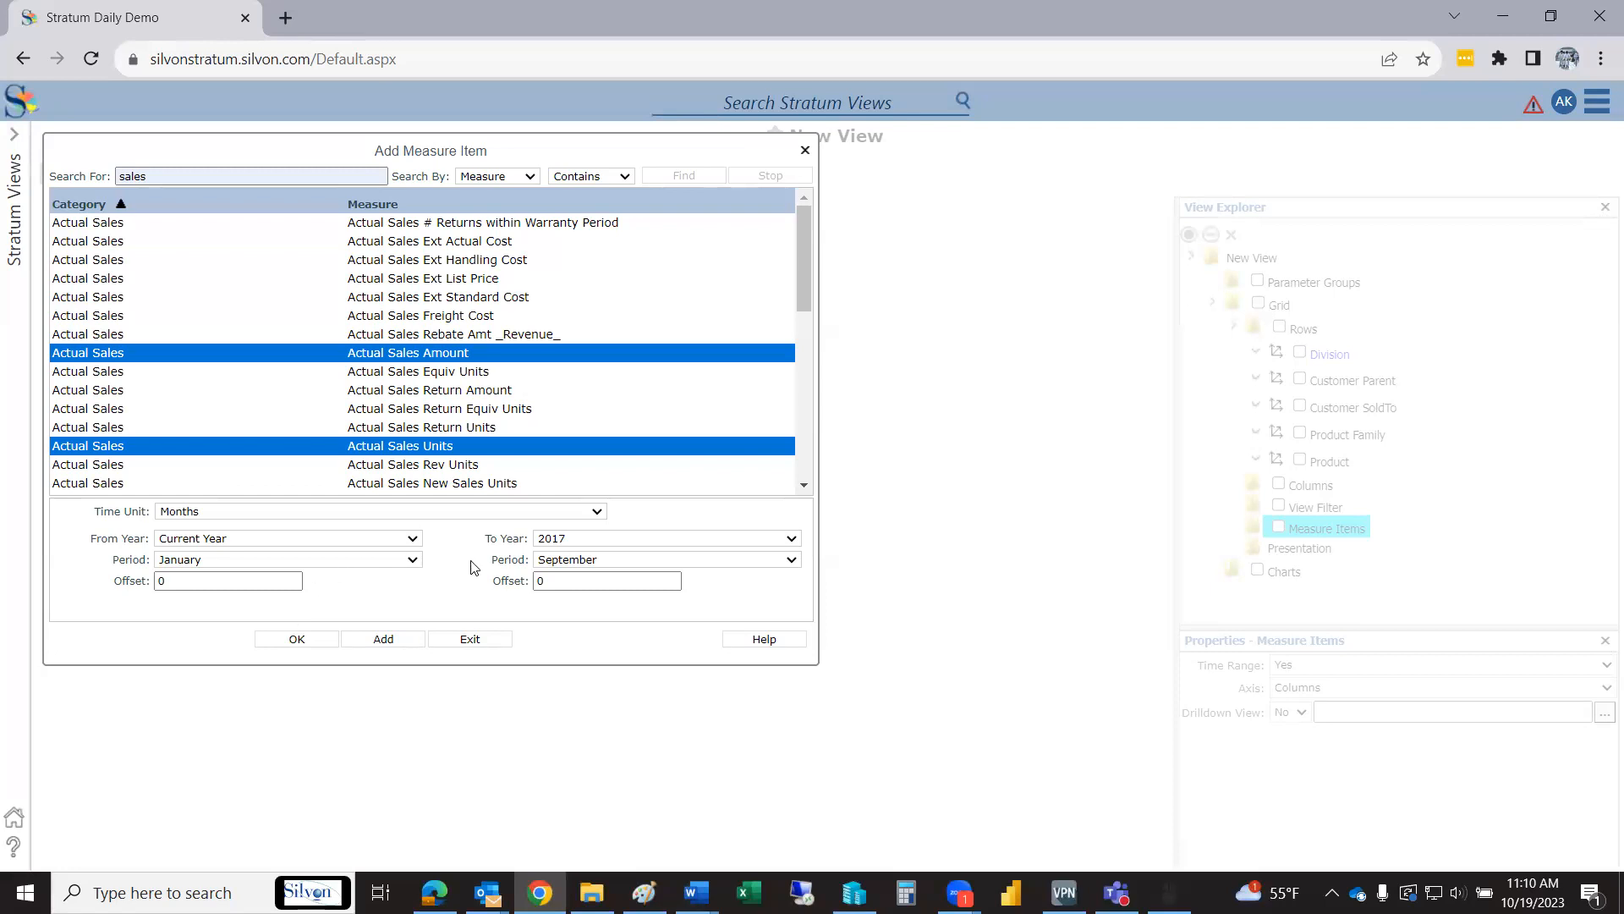
End the range at Previous Month of Current Year and add both sales measures for that range.
left_click(554, 542)
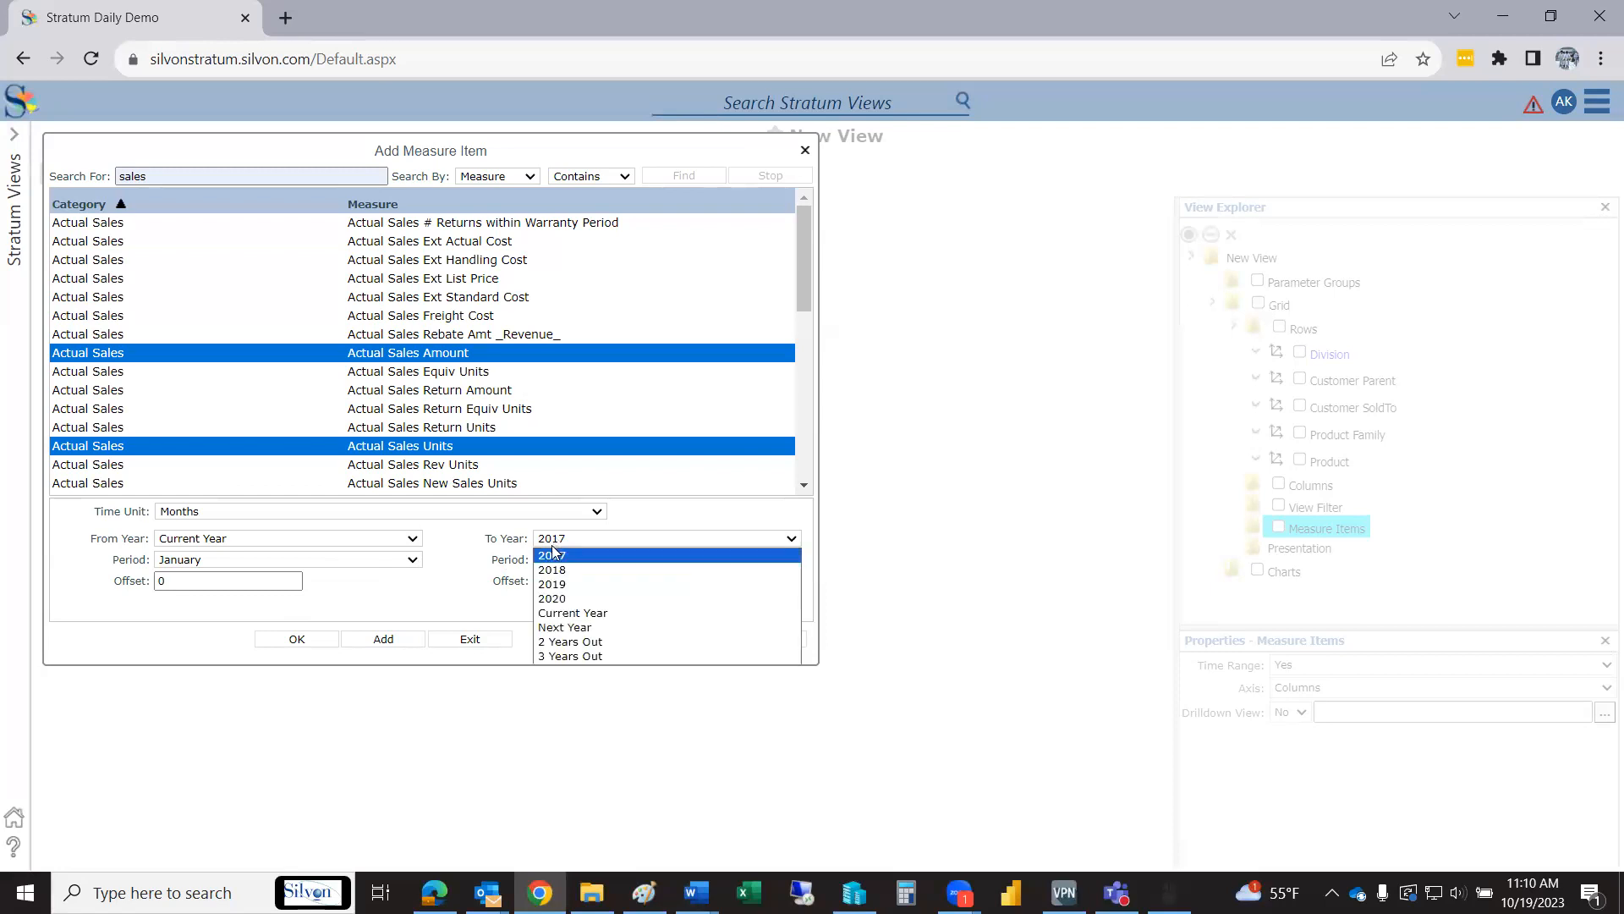
left_click(565, 614)
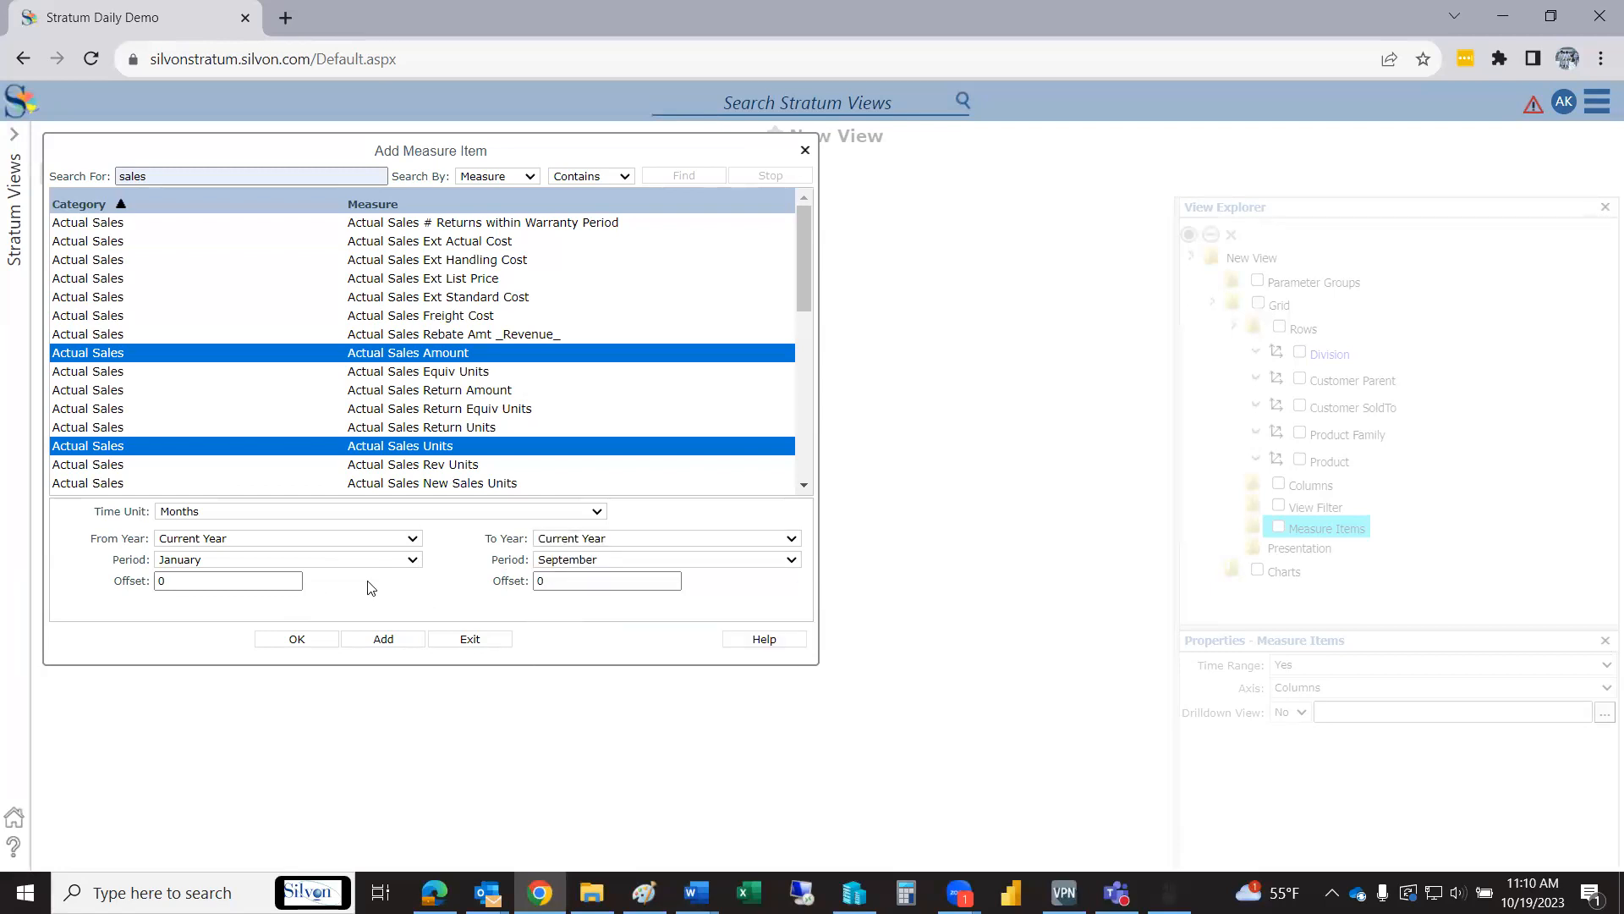
left_click(604, 561)
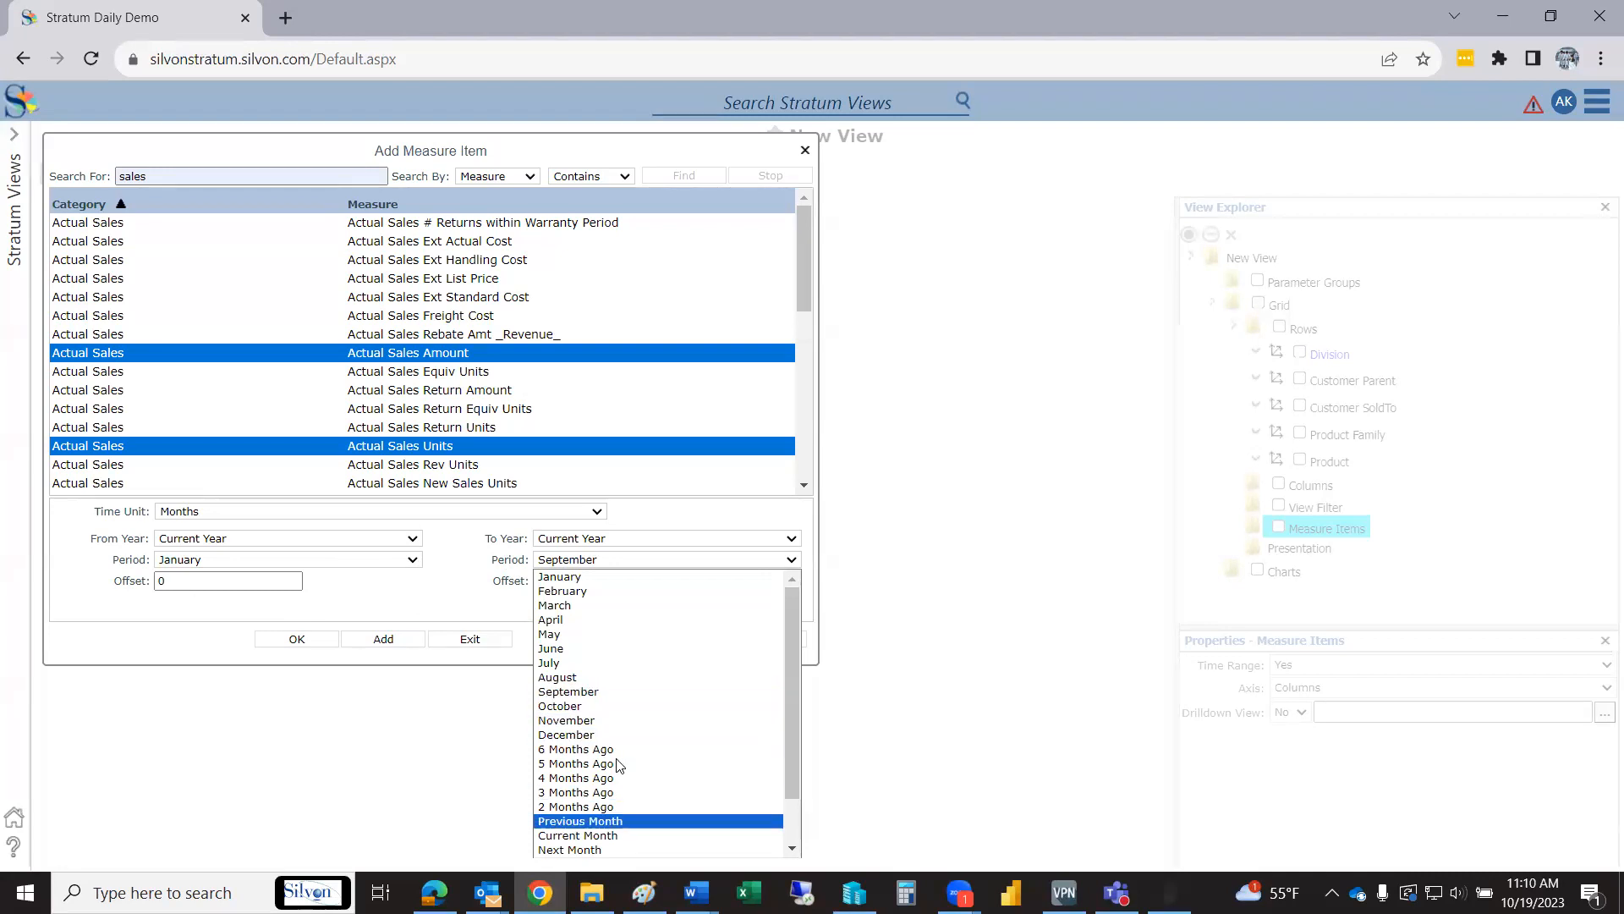
left_click(592, 835)
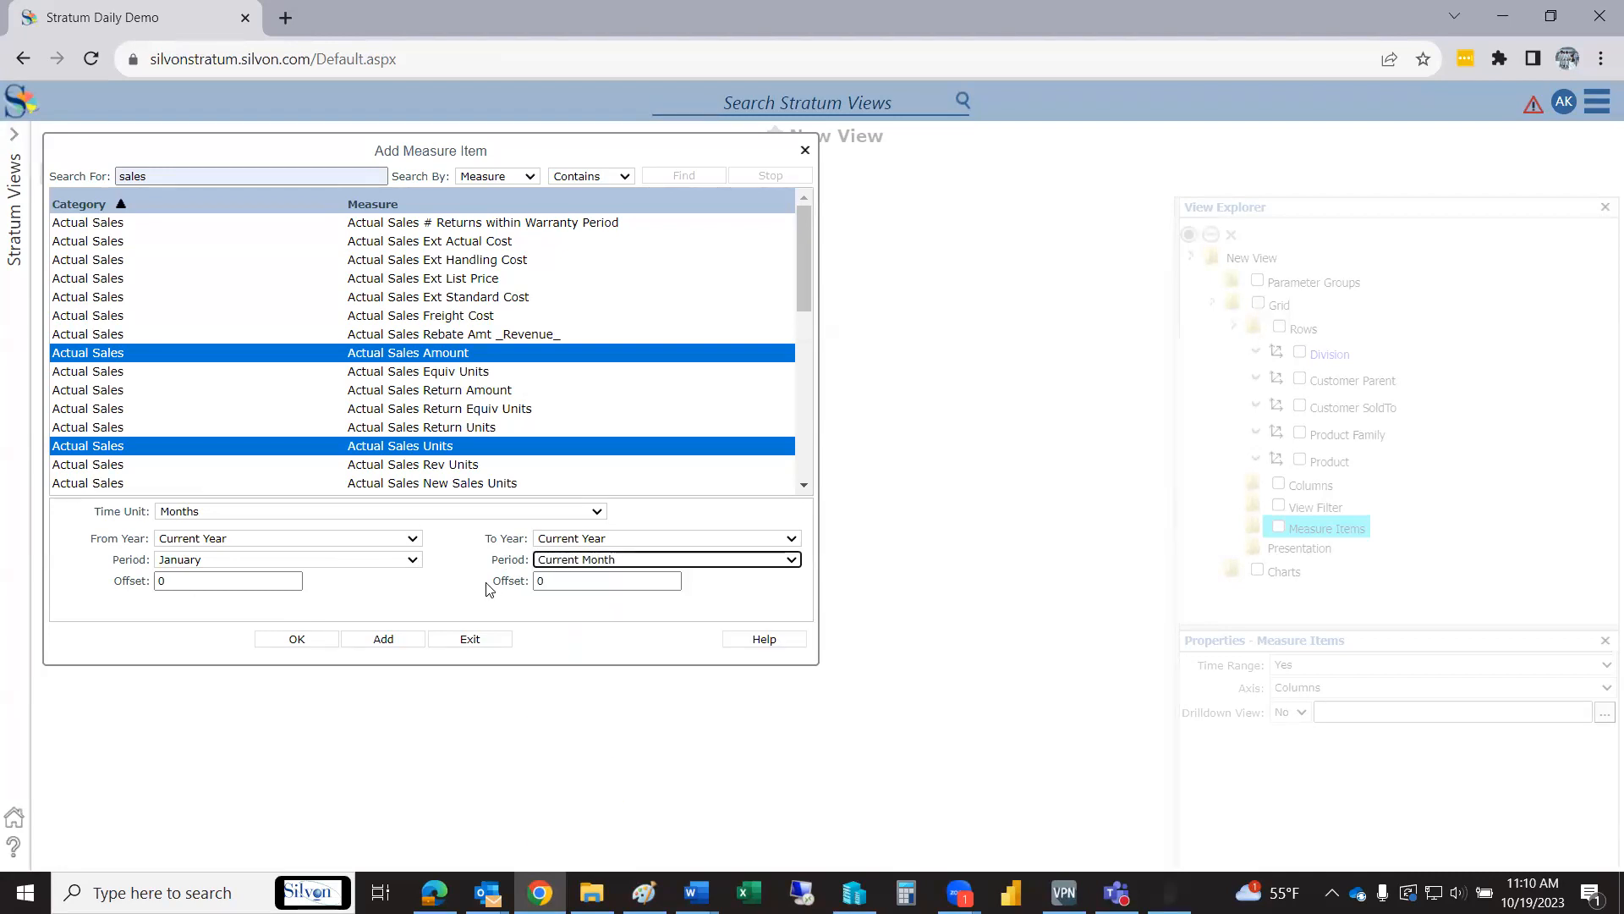
left_click(586, 560)
key("Down")
key("Return")
left_click(404, 643)
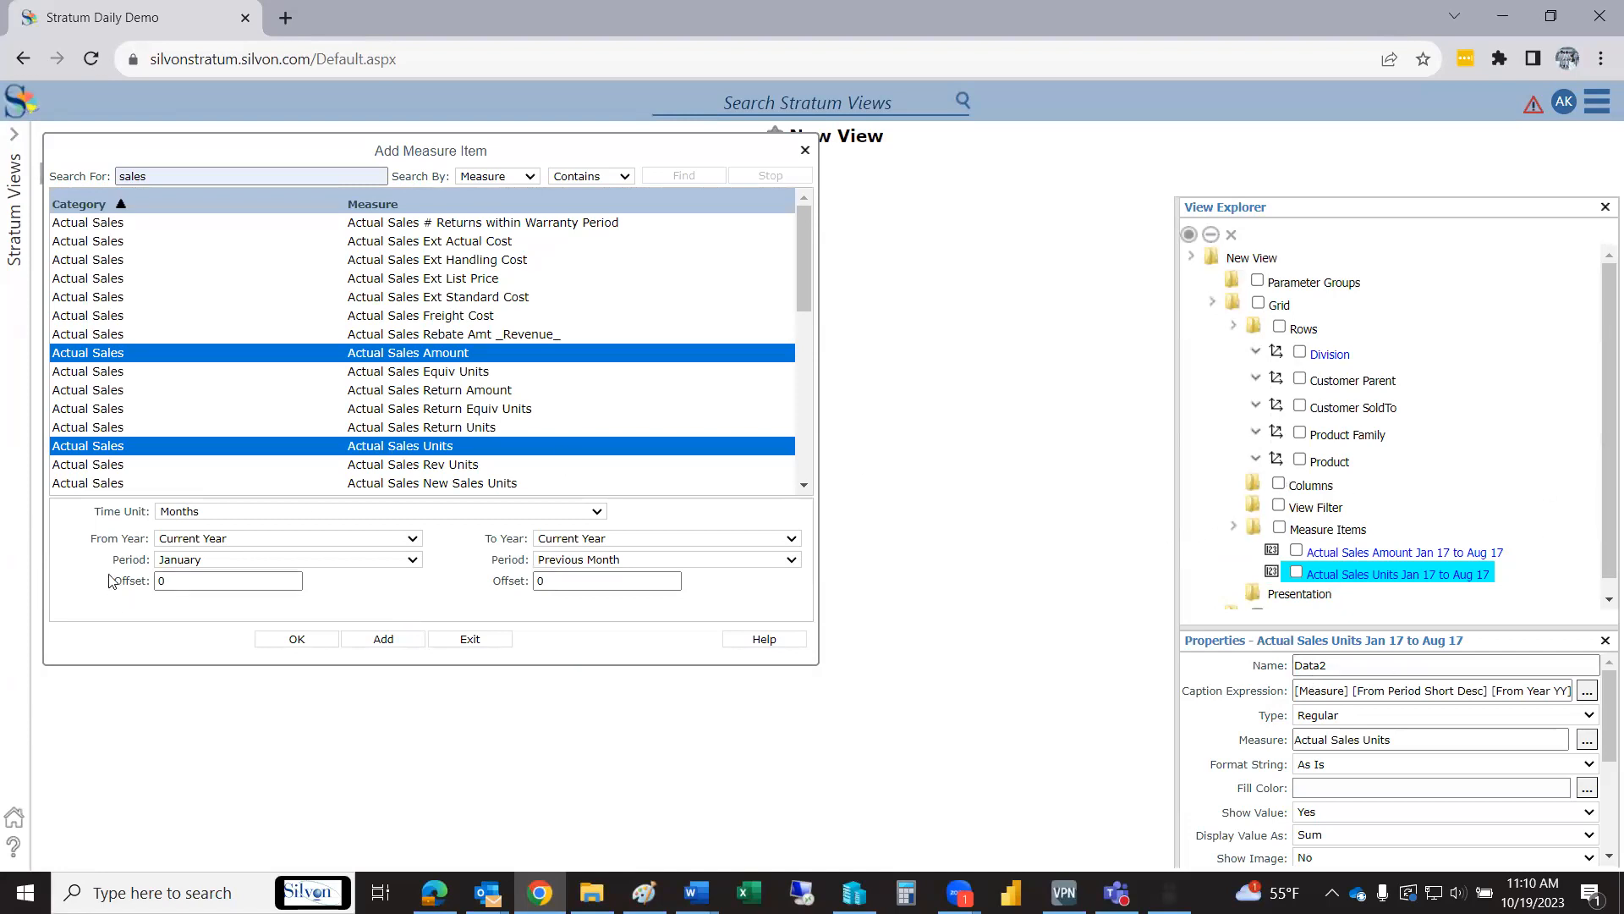
Set both the from and to years to Last Year and add the two sales measures for that range.
left_click(343, 542)
left_click(194, 699)
left_click(588, 541)
left_click(563, 626)
left_click(383, 639)
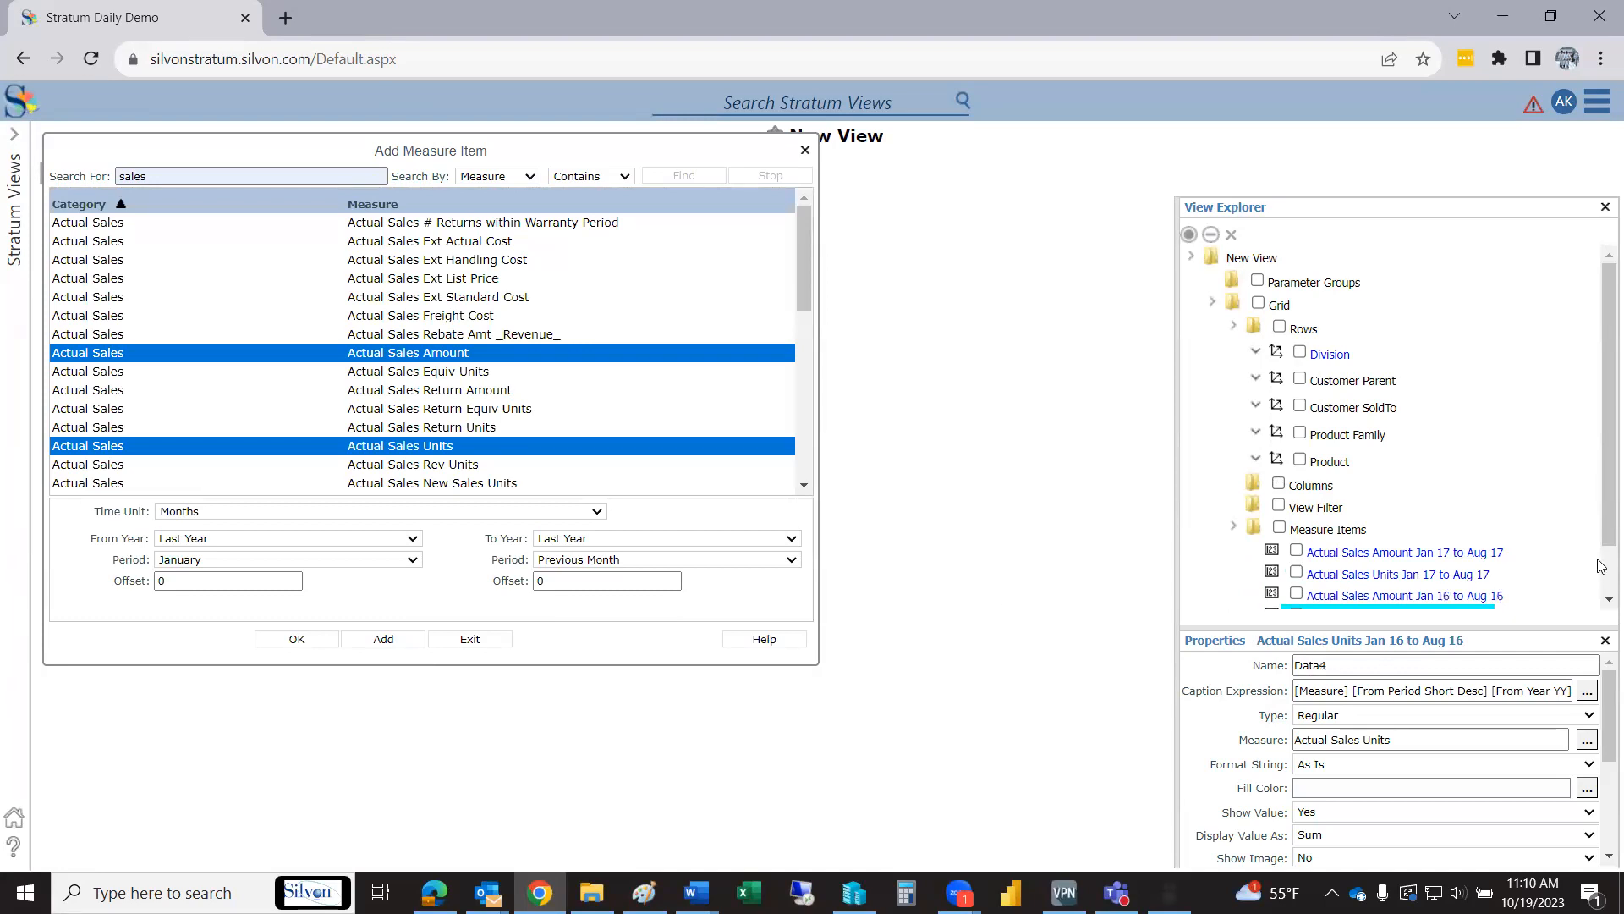
scroll(1604, 574, "down", 1)
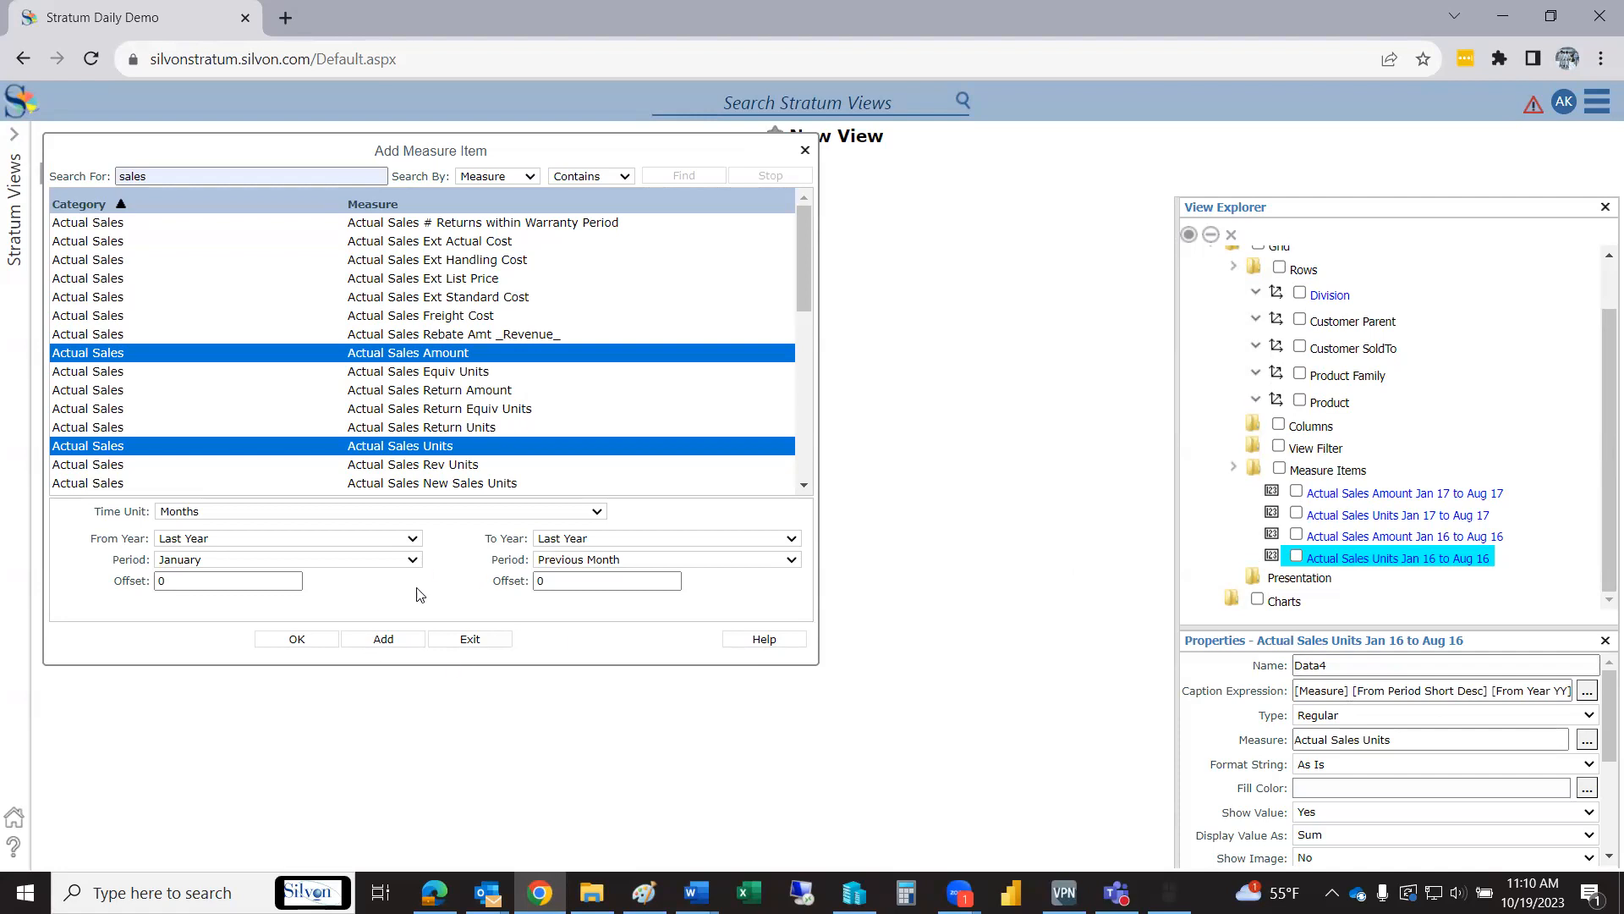
Finish adding measures, apply the changes, and move the last-year Actual Sales Amount column beside the current-year amount column.
left_click(466, 641)
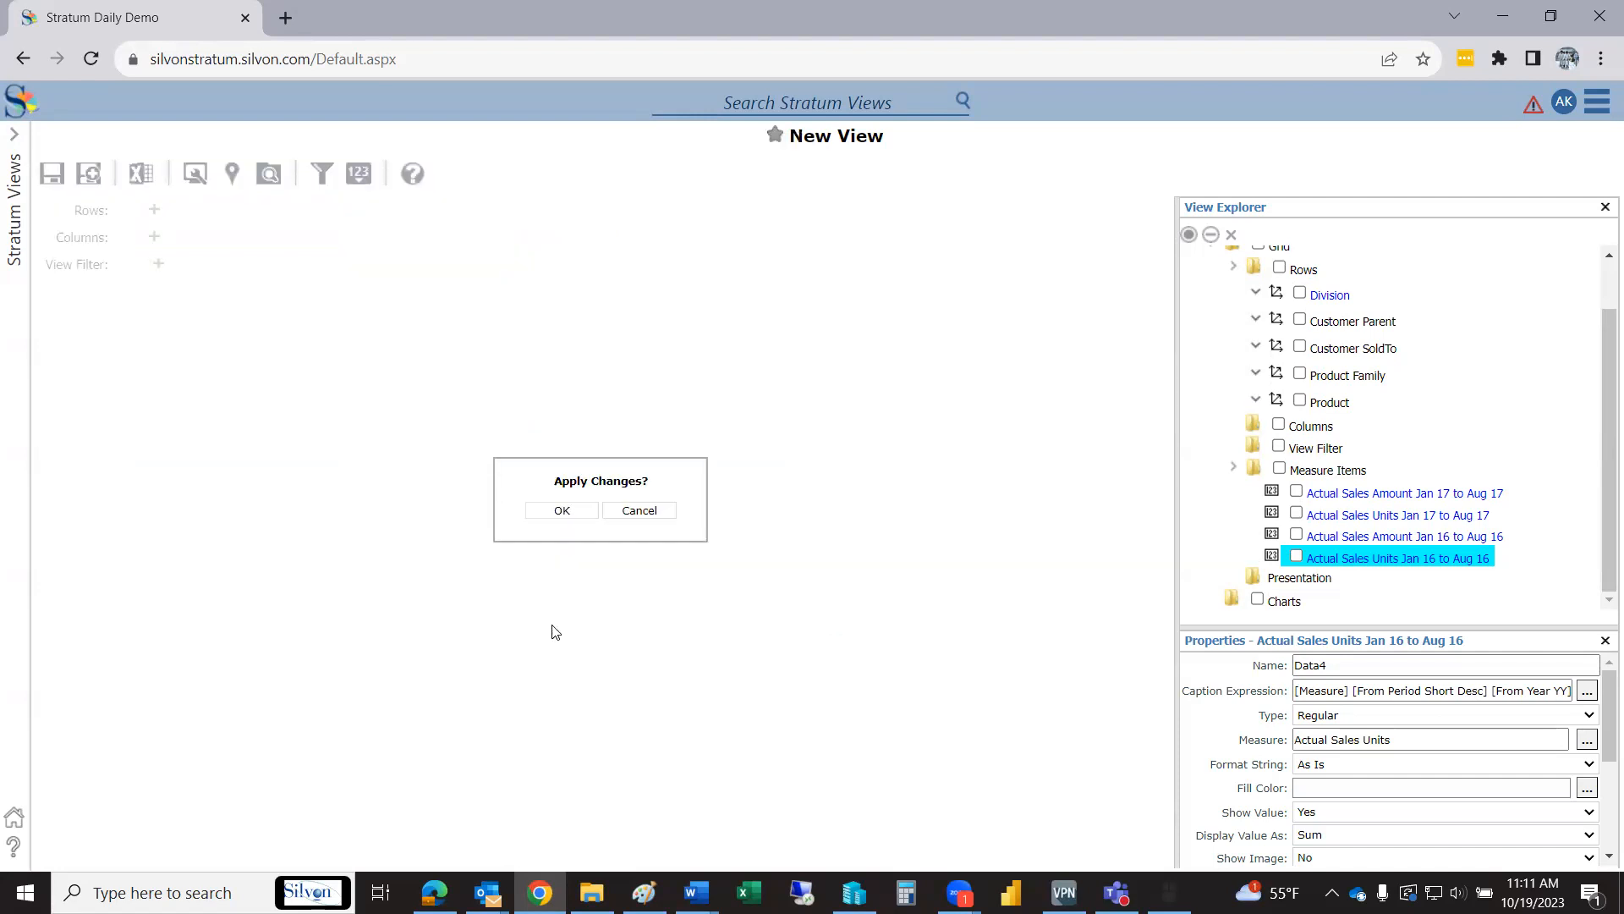
left_click(554, 516)
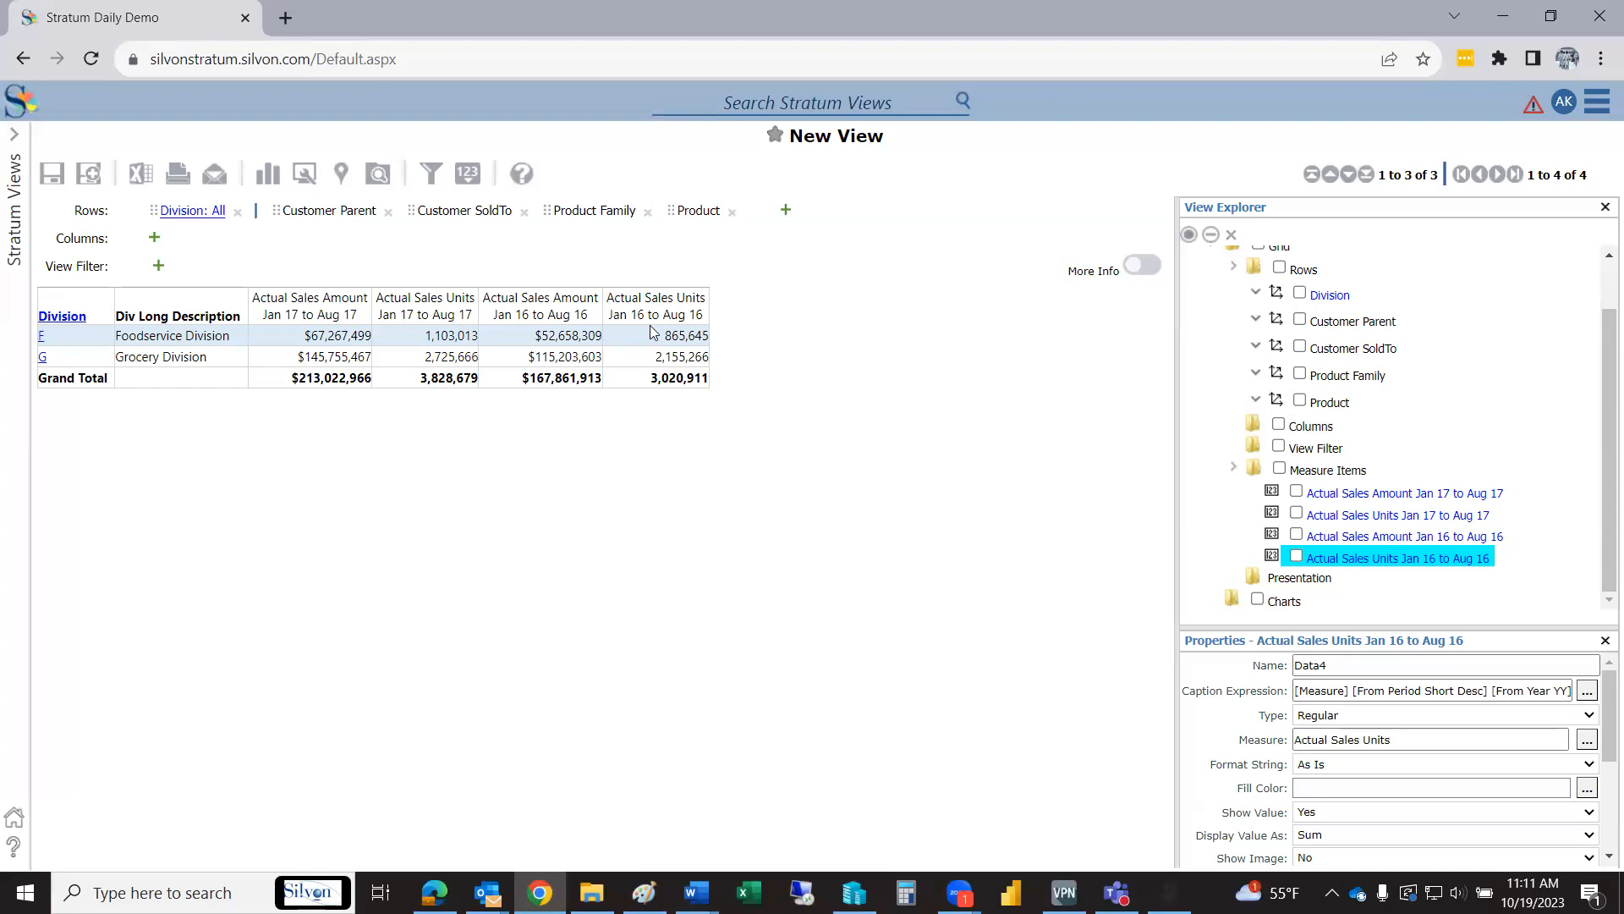
left_click_drag(554, 310, 324, 316)
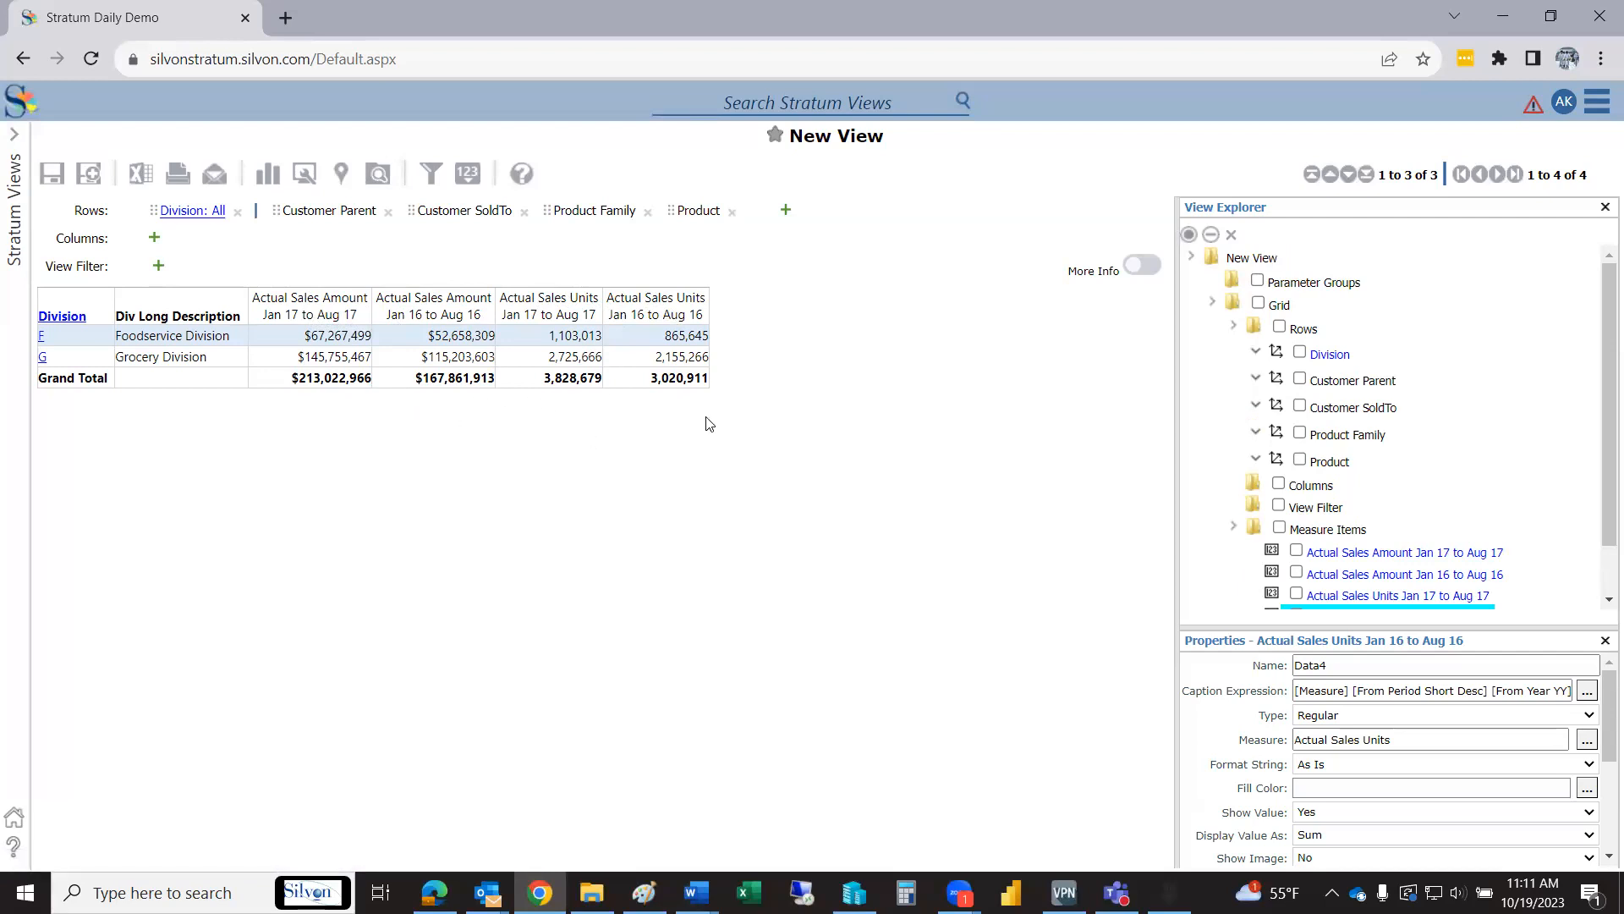
Drill down from Division to Customer Parent, into Good Foods, Inc., and on to the product families of its sold-to customers.
left_click(63, 317)
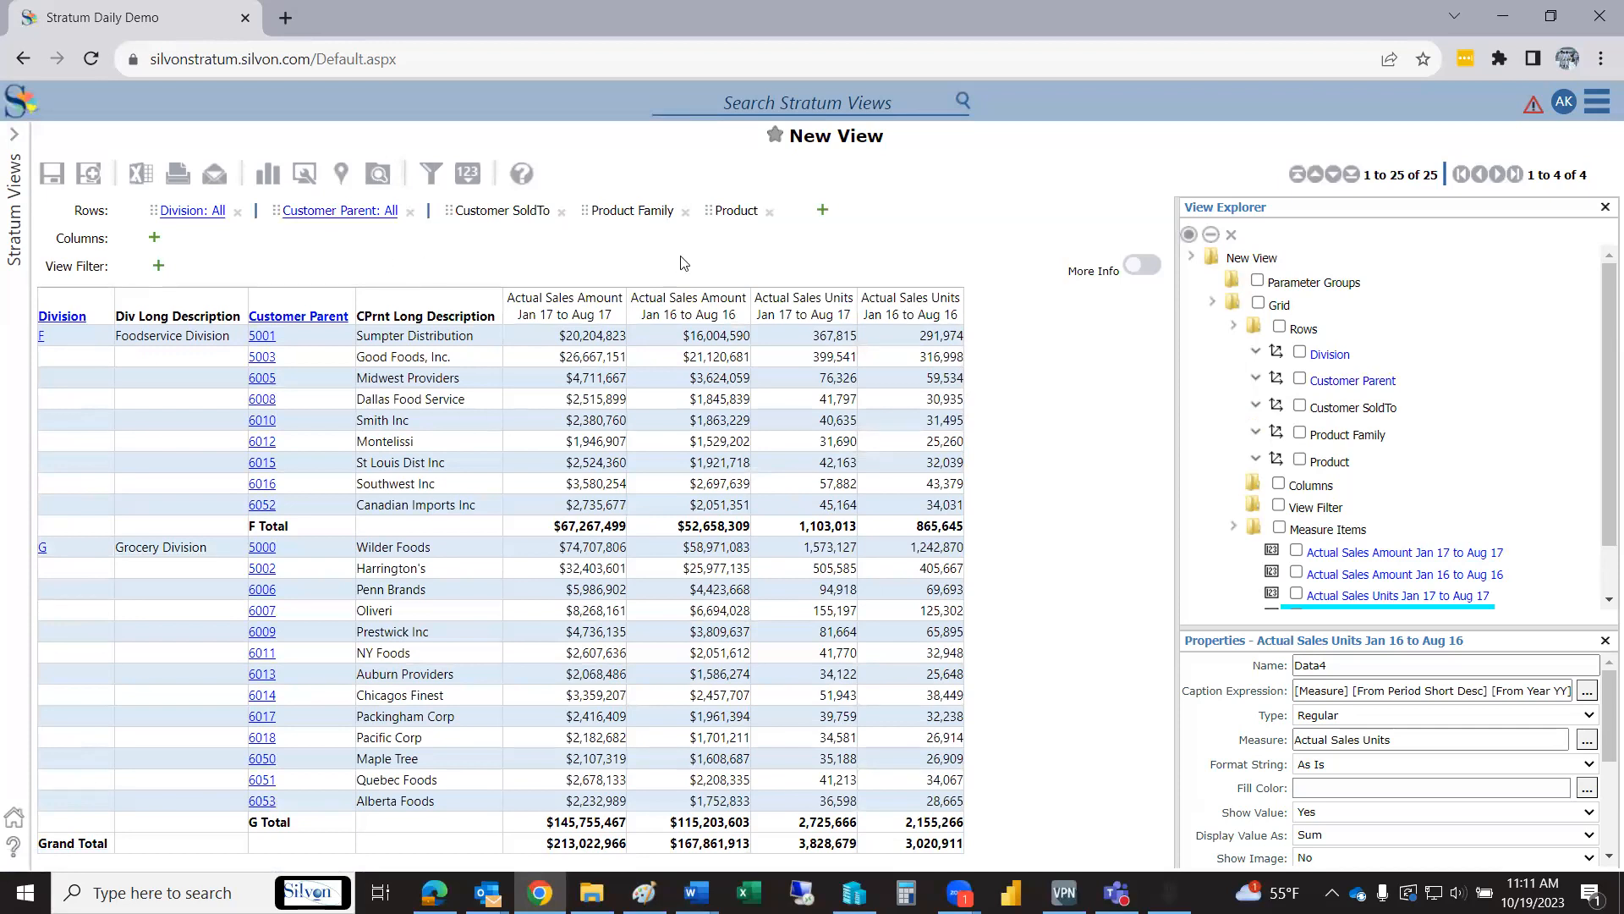
left_click(262, 357)
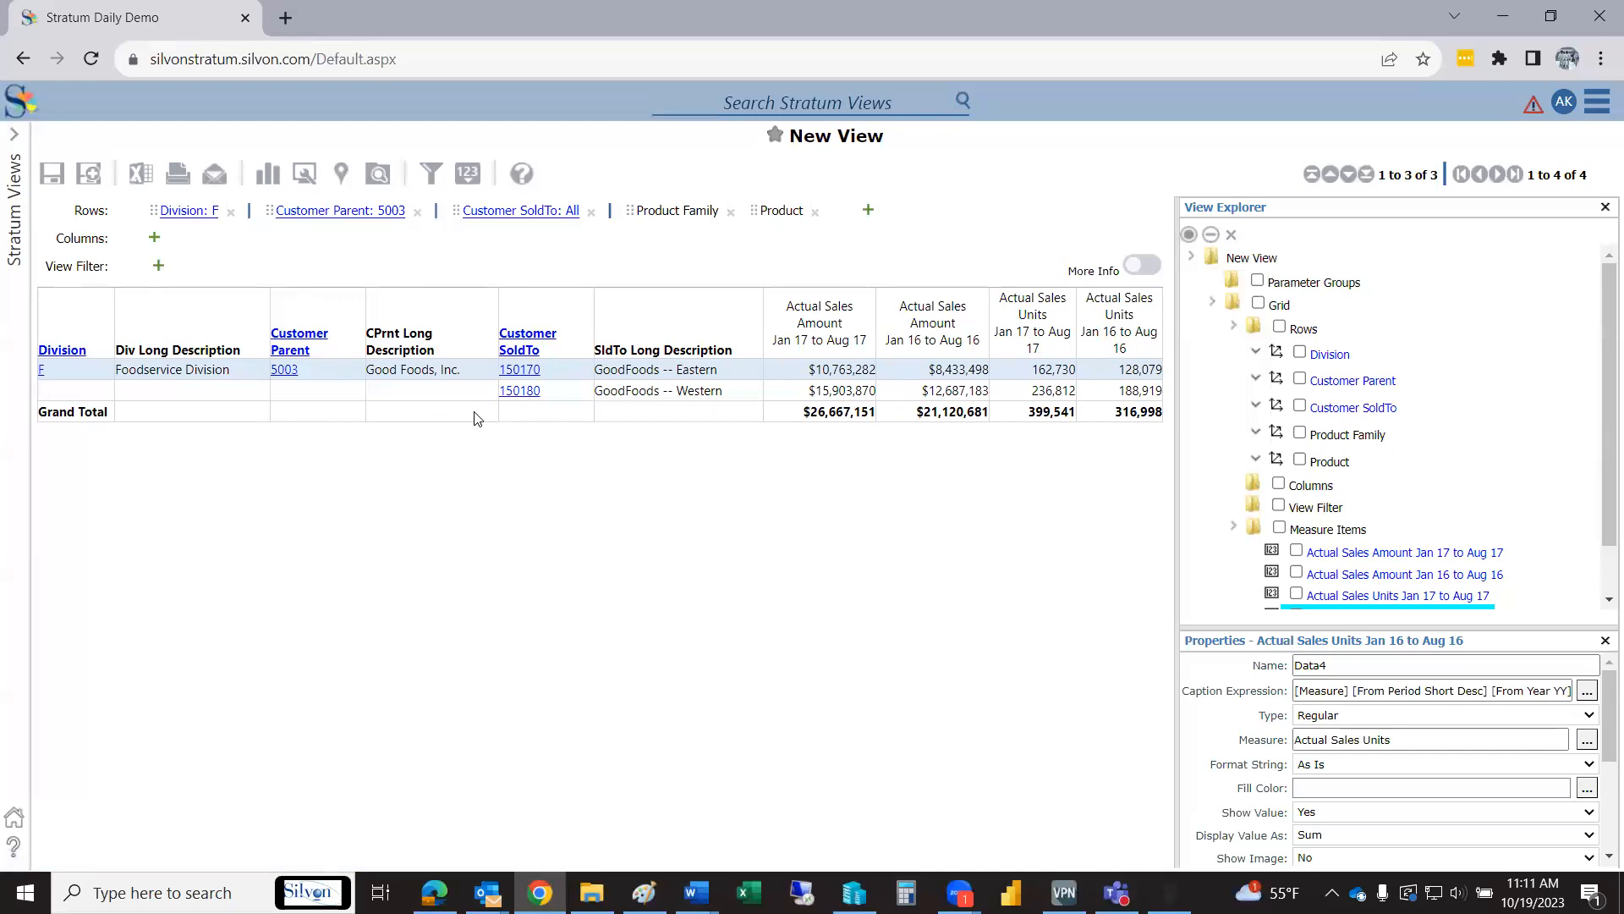
left_click(521, 369)
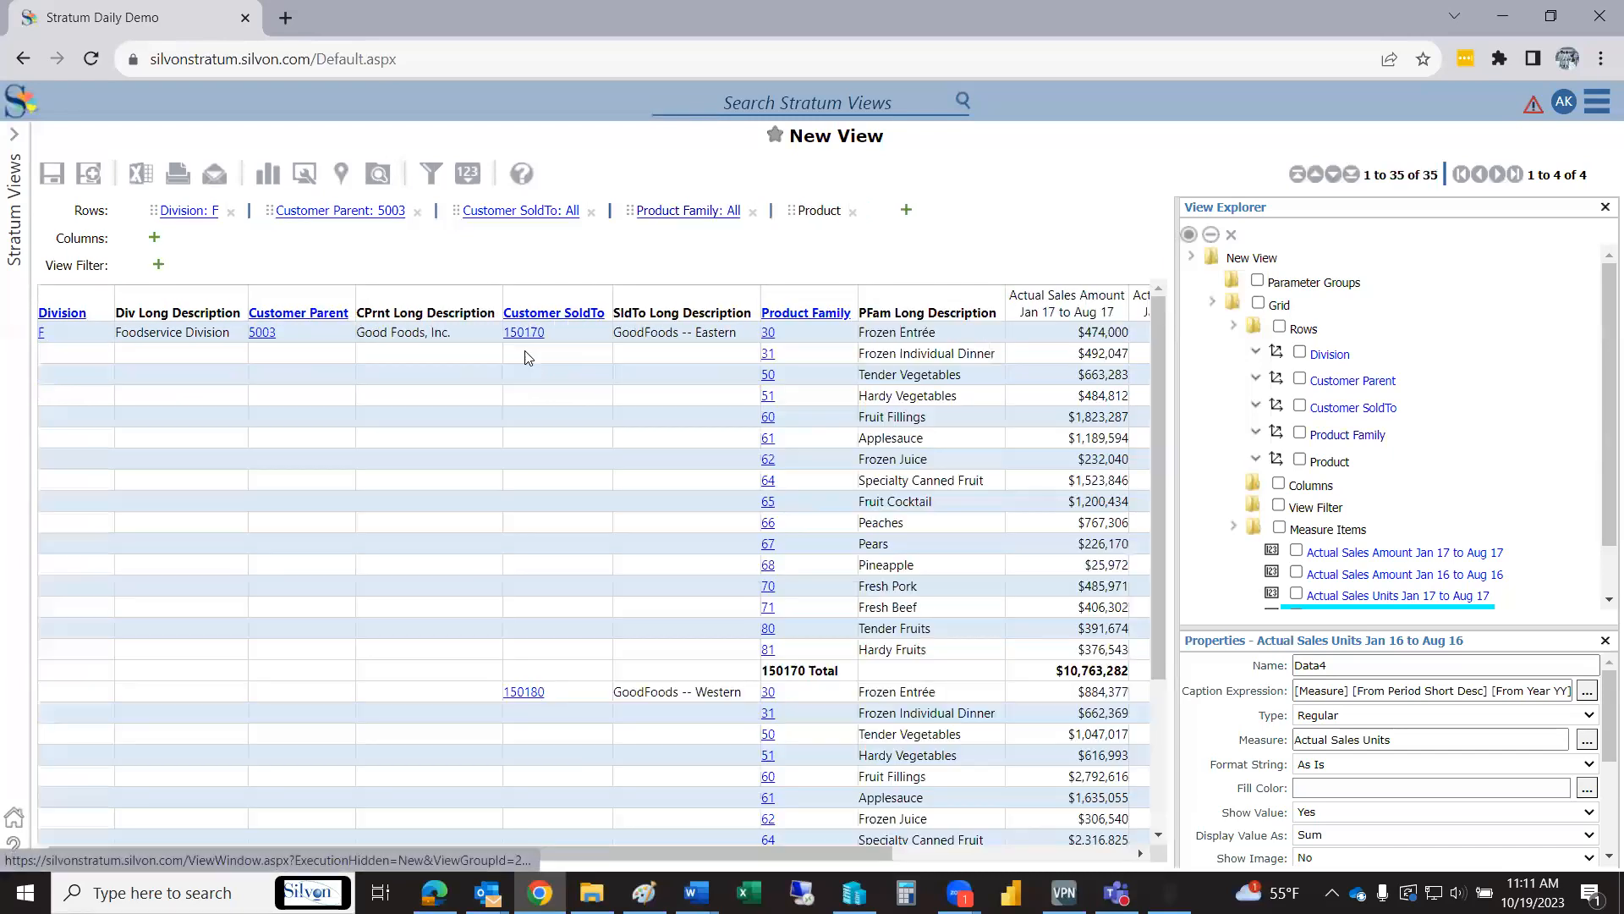
mouse_move(1160, 424)
left_mouse_down()
mouse_move(1162, 546)
mouse_move(1170, 398)
left_mouse_up()
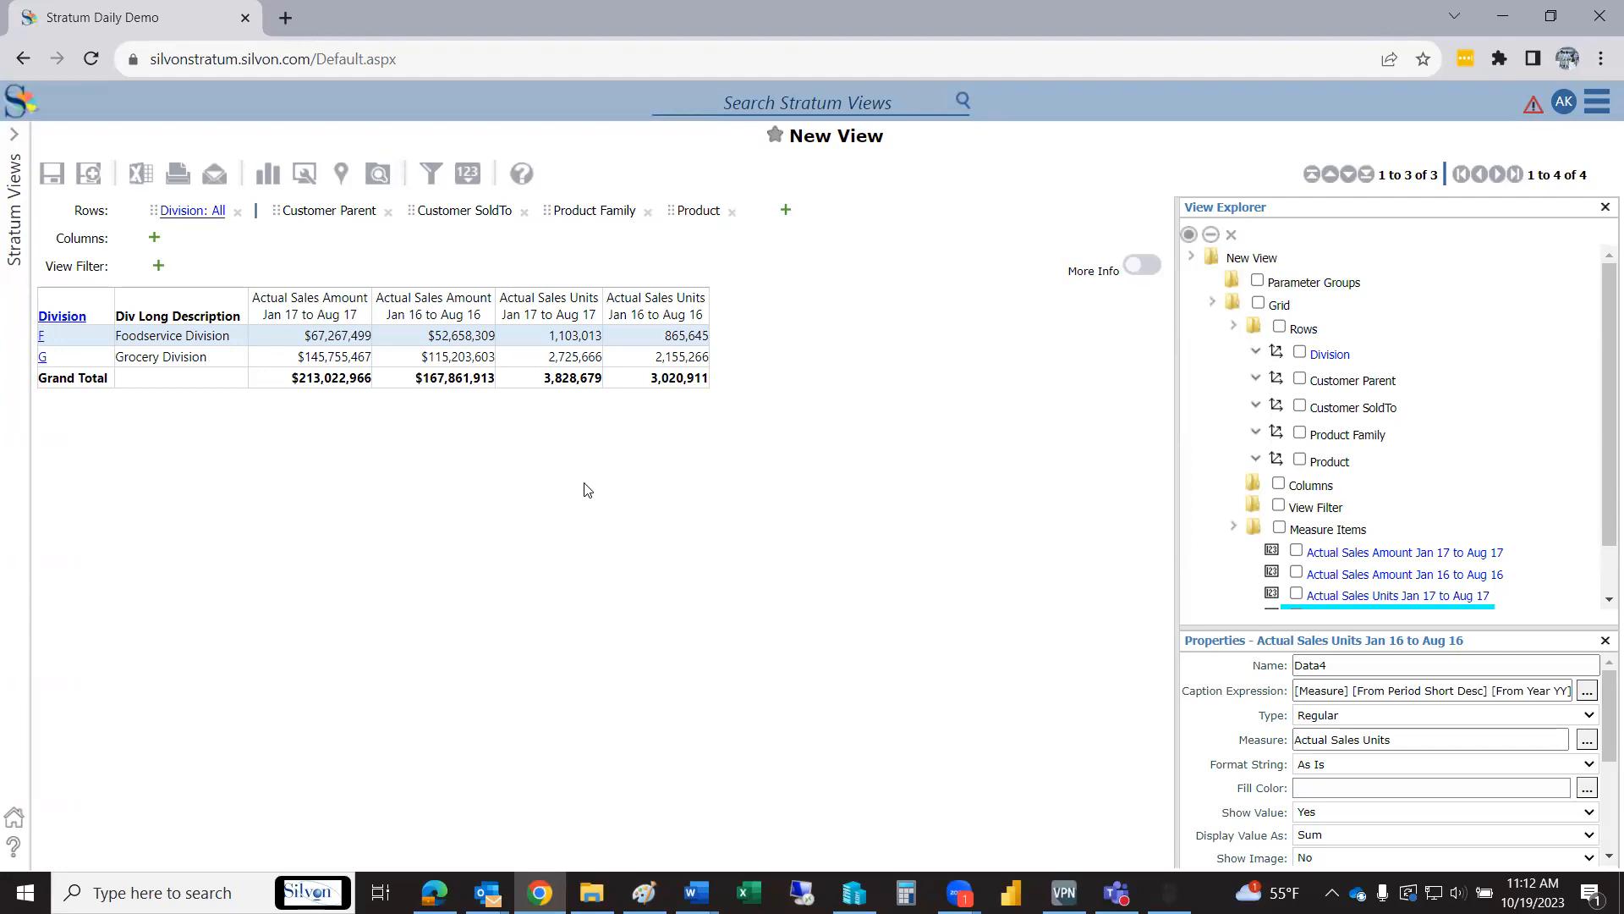
Start adding a calculated measure item from the sales amount column and reposition its dialog to uncover the grid.
right_click(461, 317)
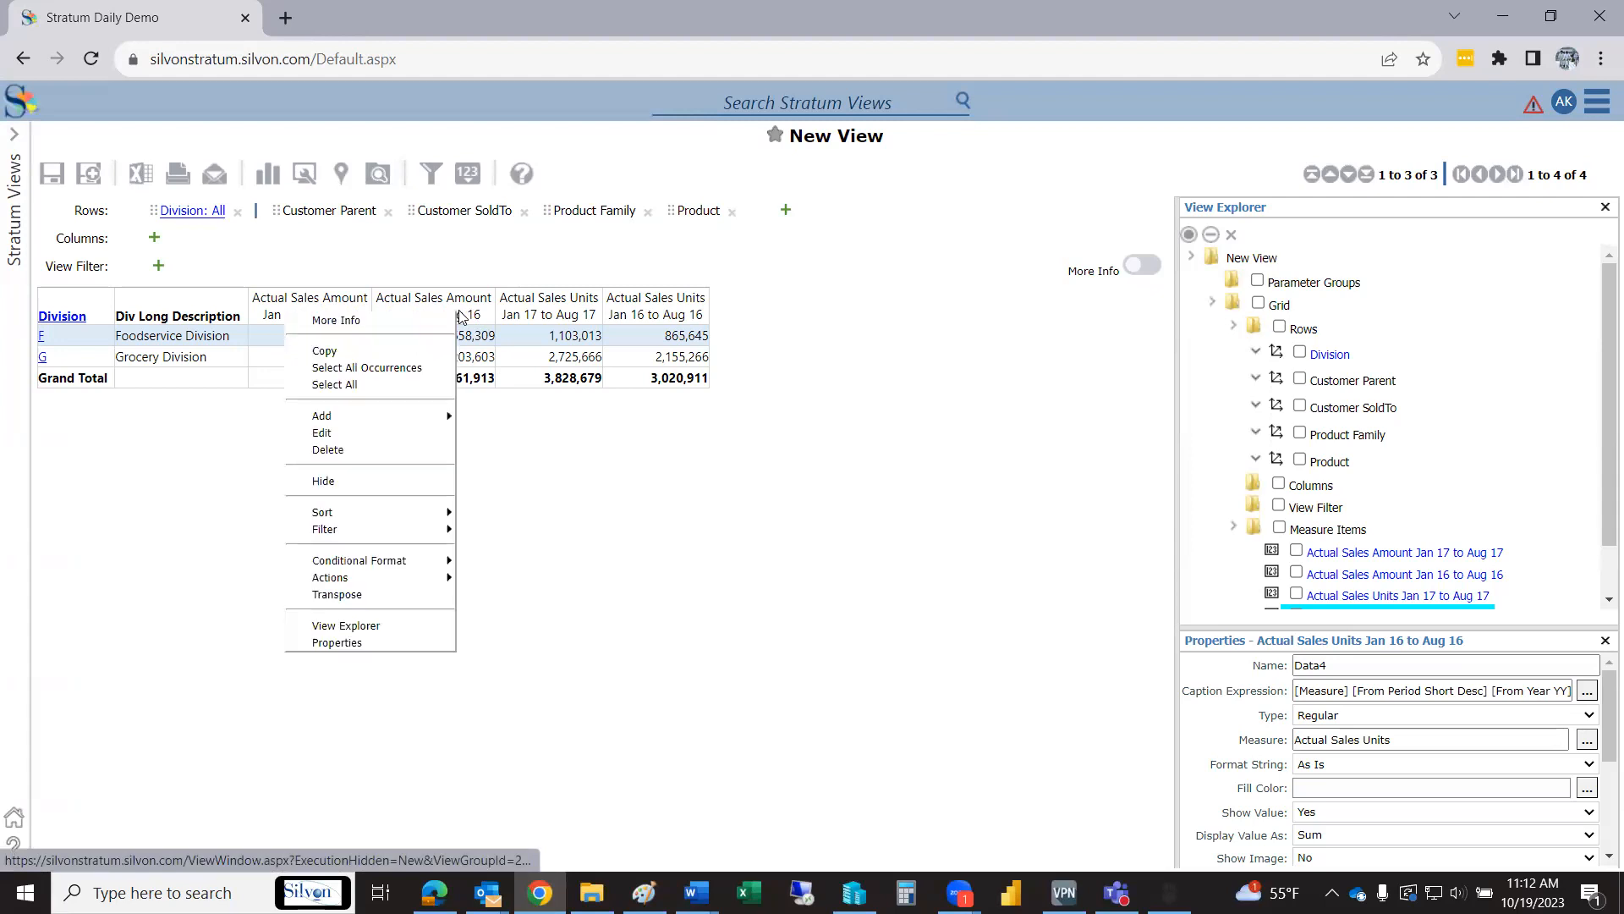
mouse_move(448, 415)
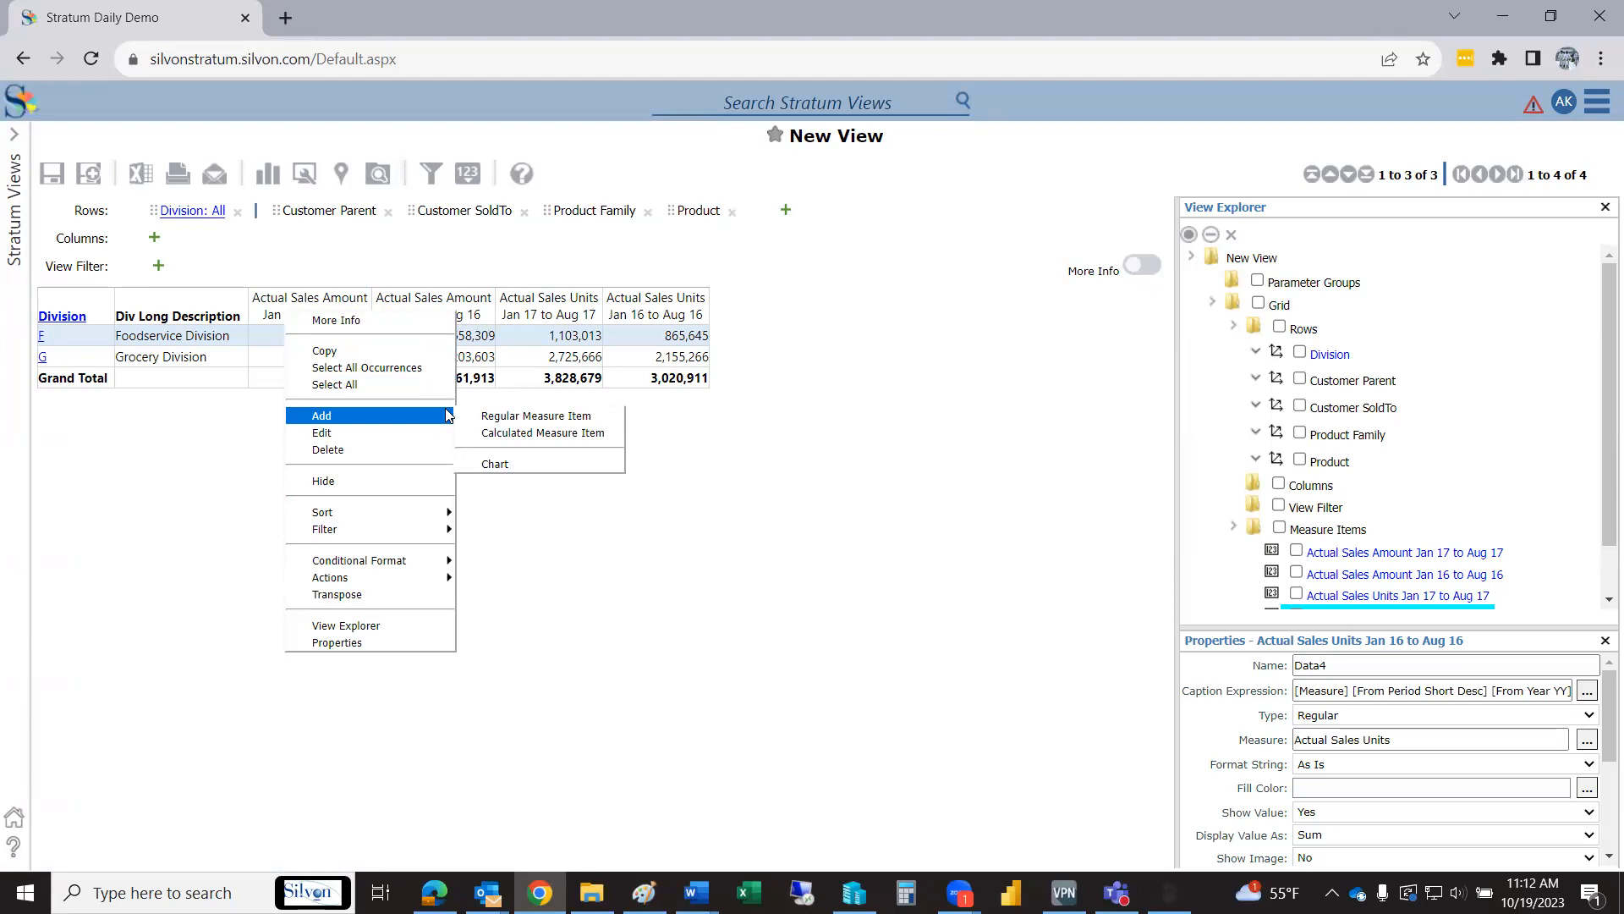
left_click(522, 434)
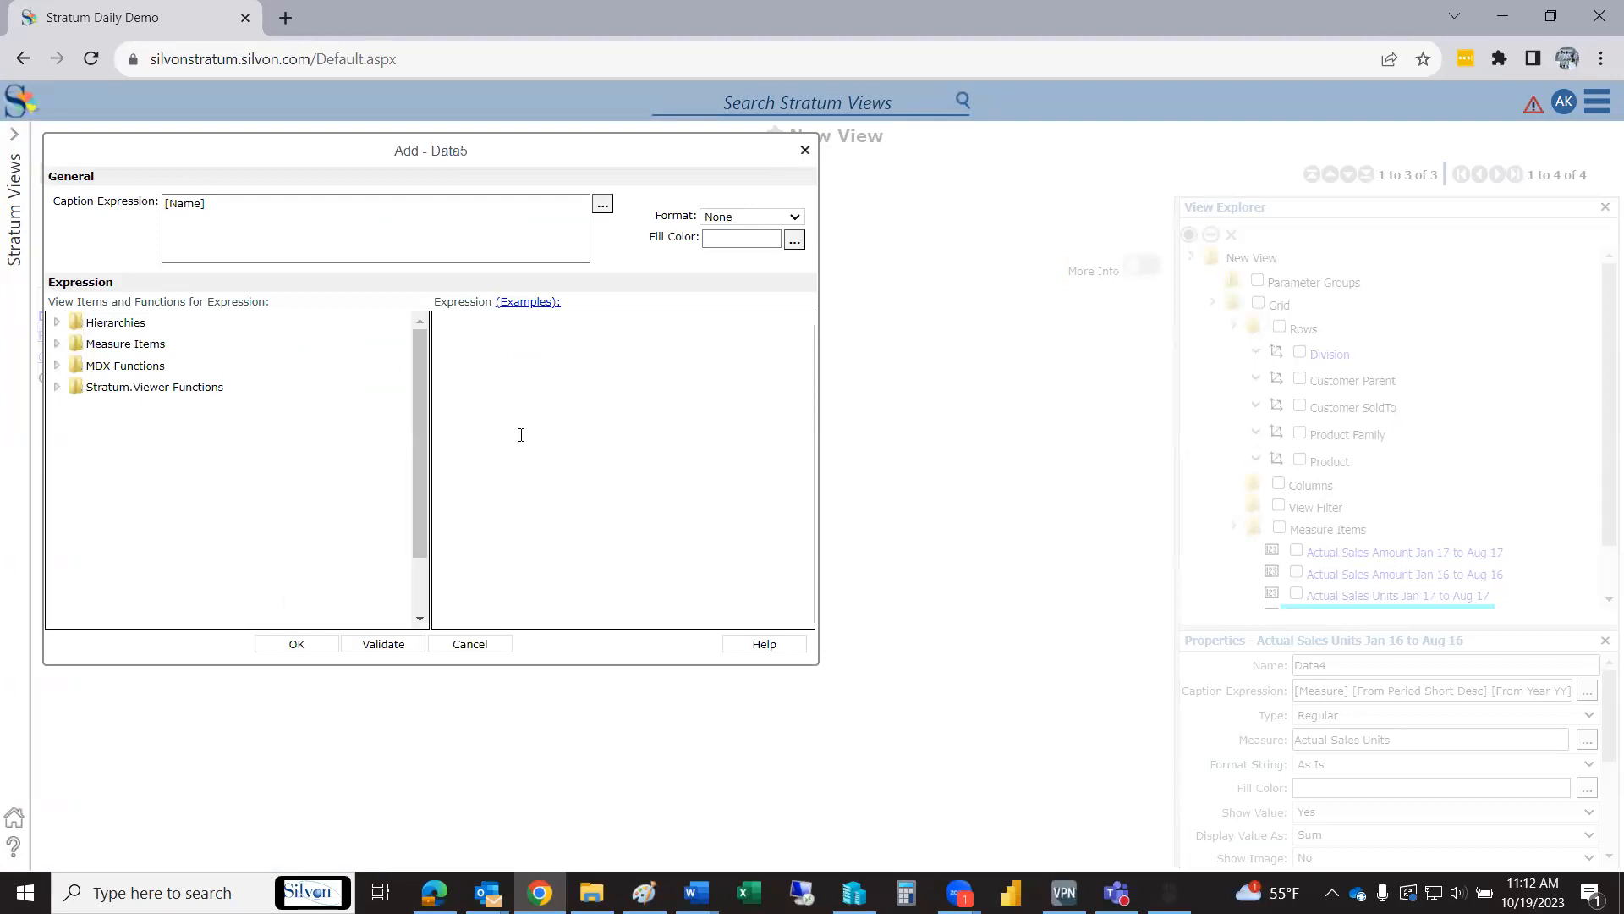
left_click_drag(497, 145, 709, 286)
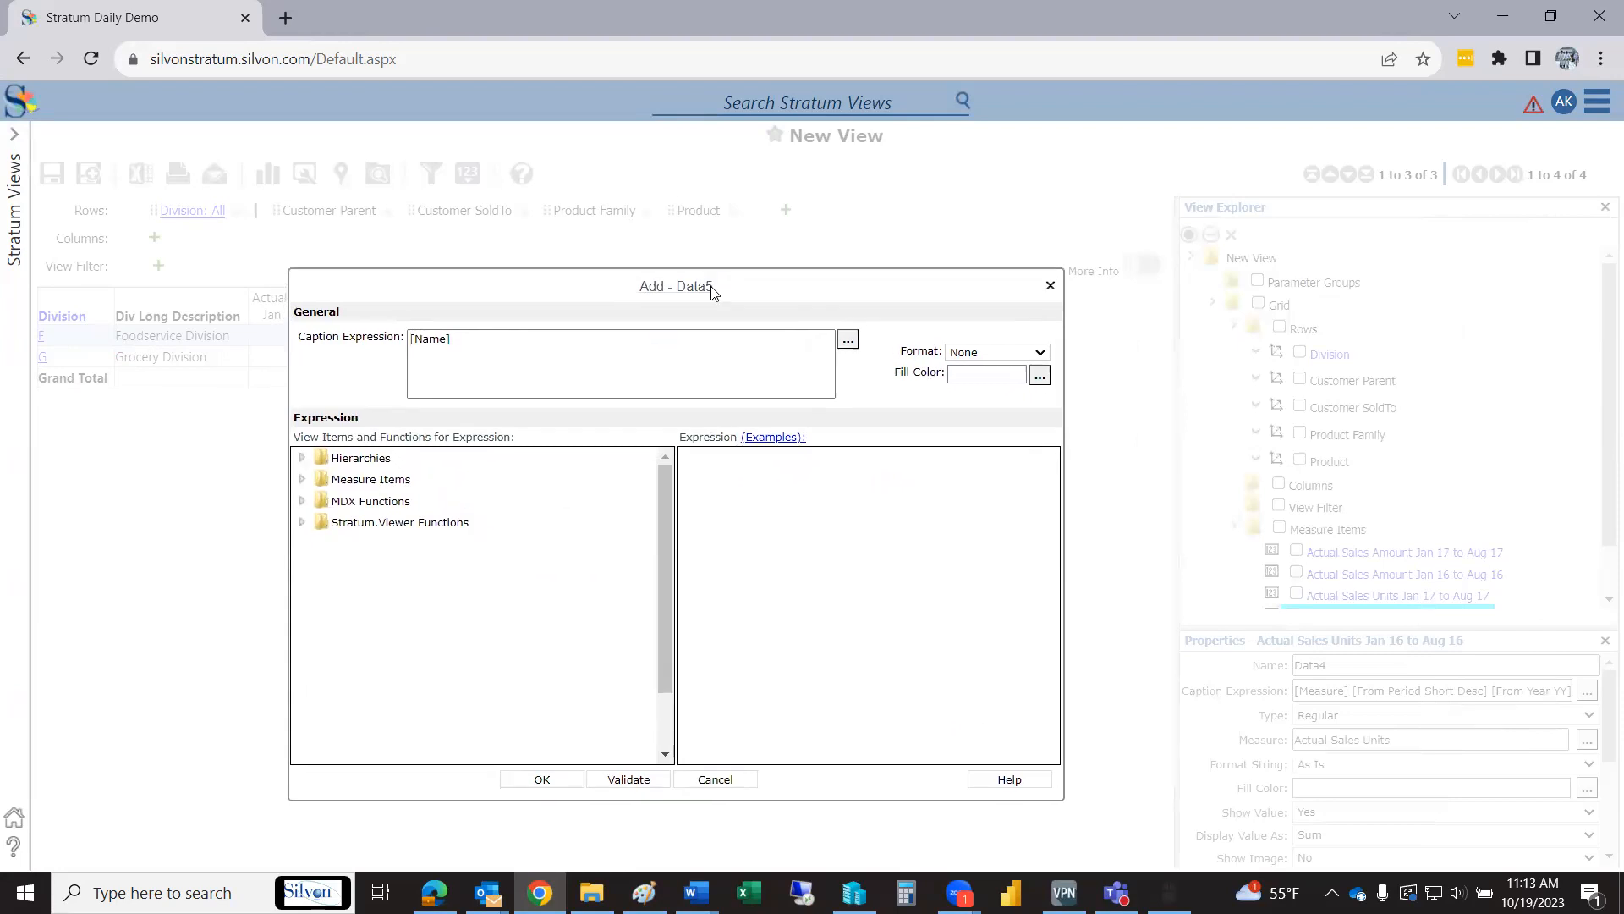
left_click(303, 481)
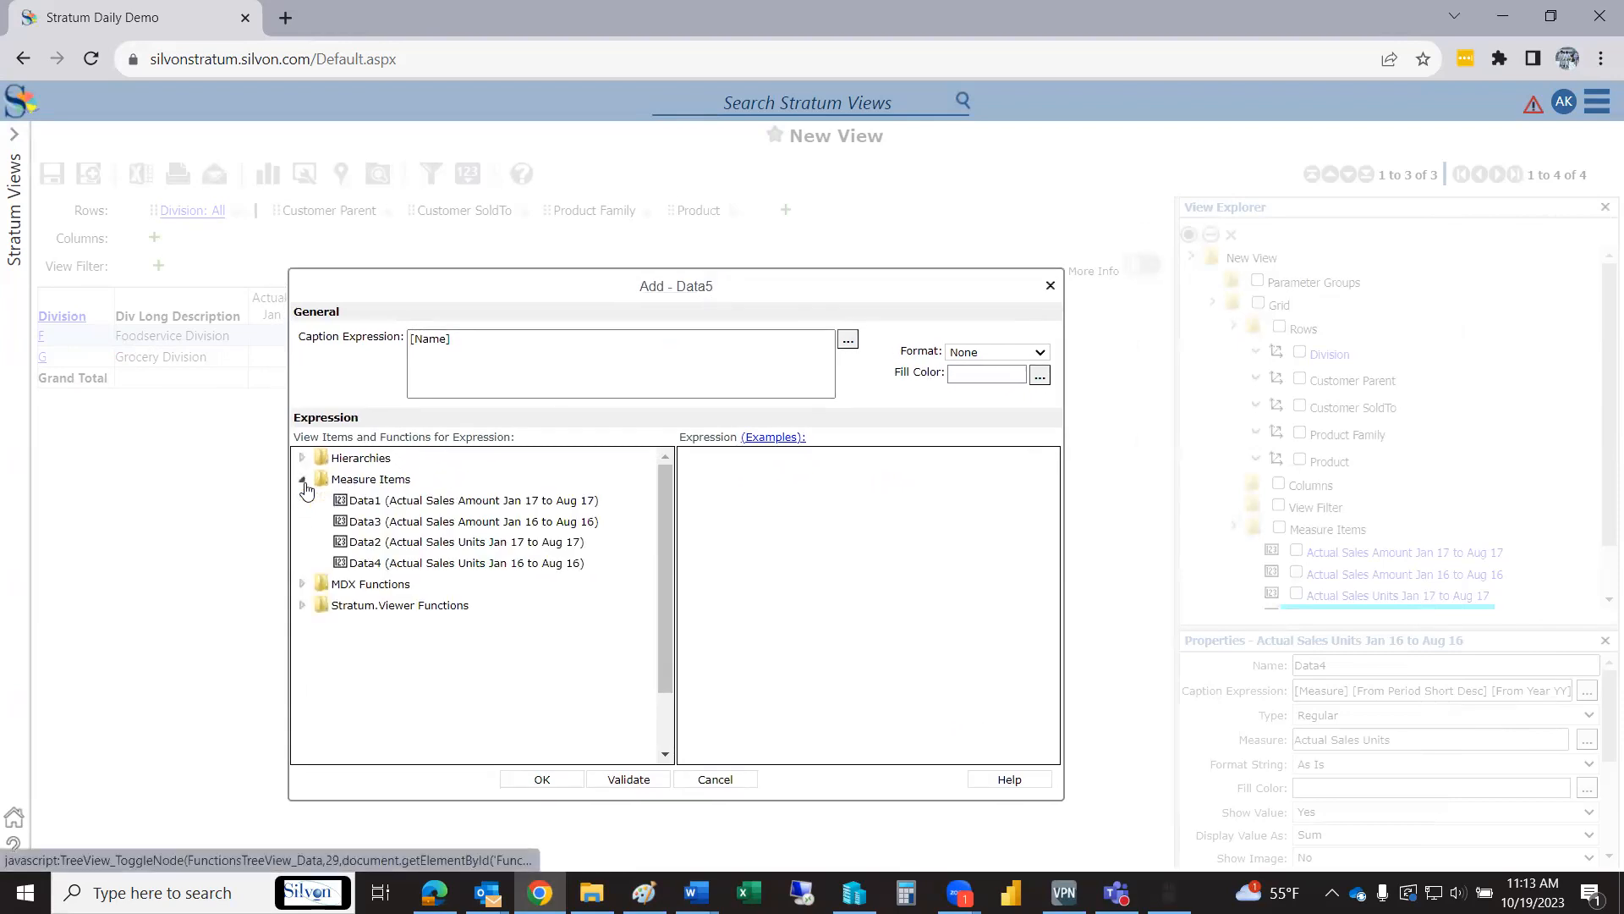
left_click(303, 481)
left_click_drag(754, 285, 677, 249)
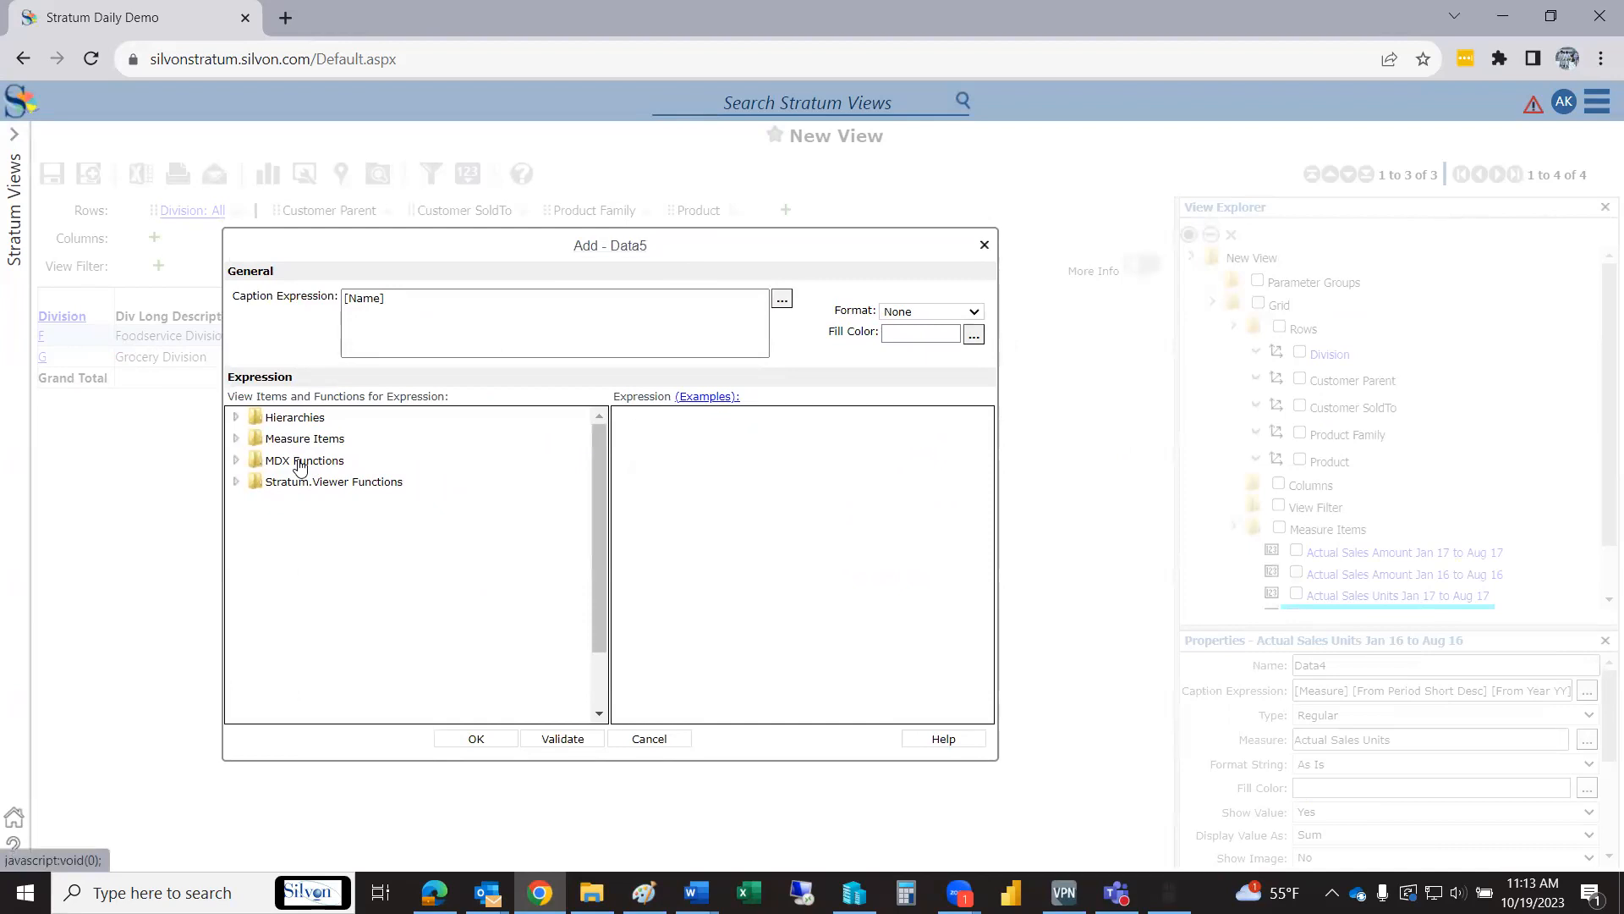
Build the expression Data1 (Actual Sales Amount Jan 17 to Aug 17) minus Data3 (Actual Sales Amount Jan 16 to Aug 16) and validate it.
left_click(719, 463)
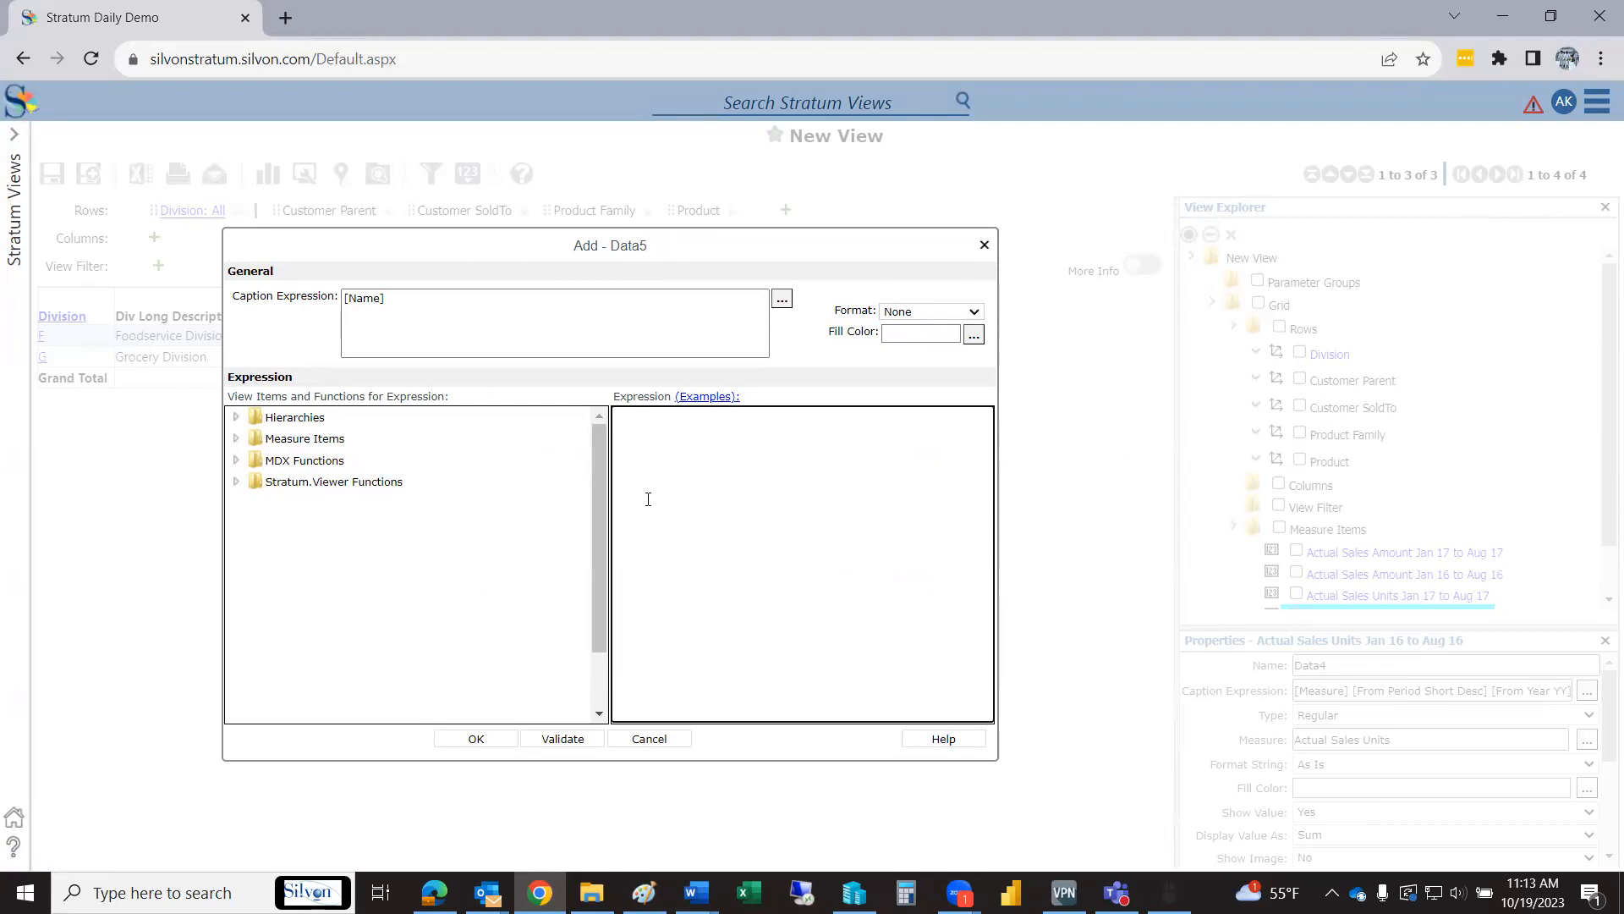
left_click(236, 440)
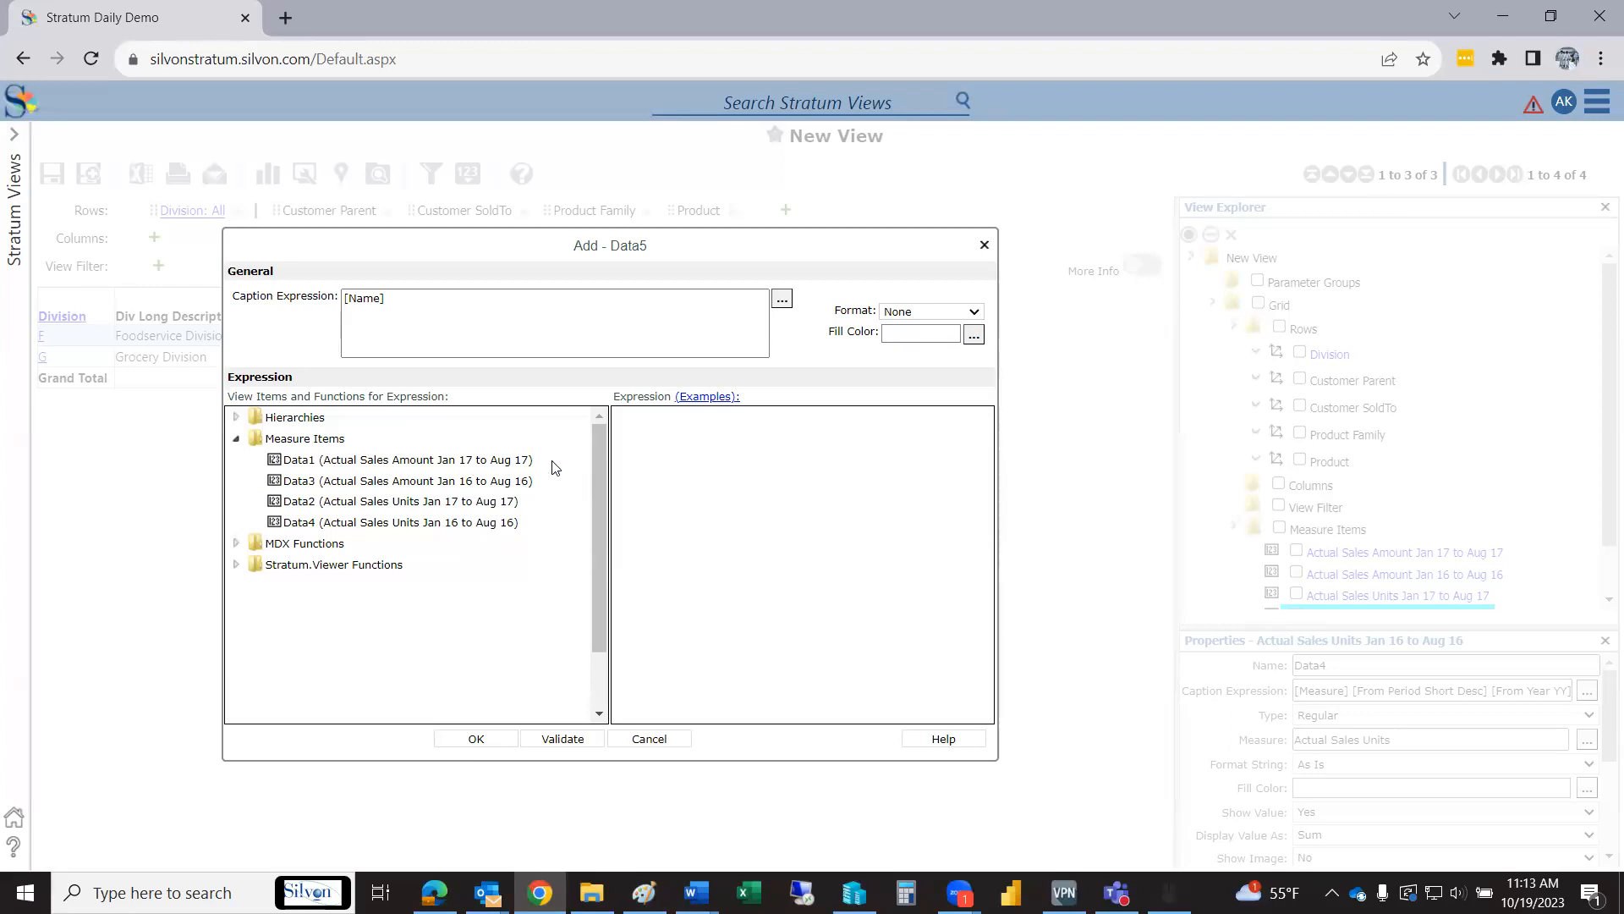
double_click(521, 465)
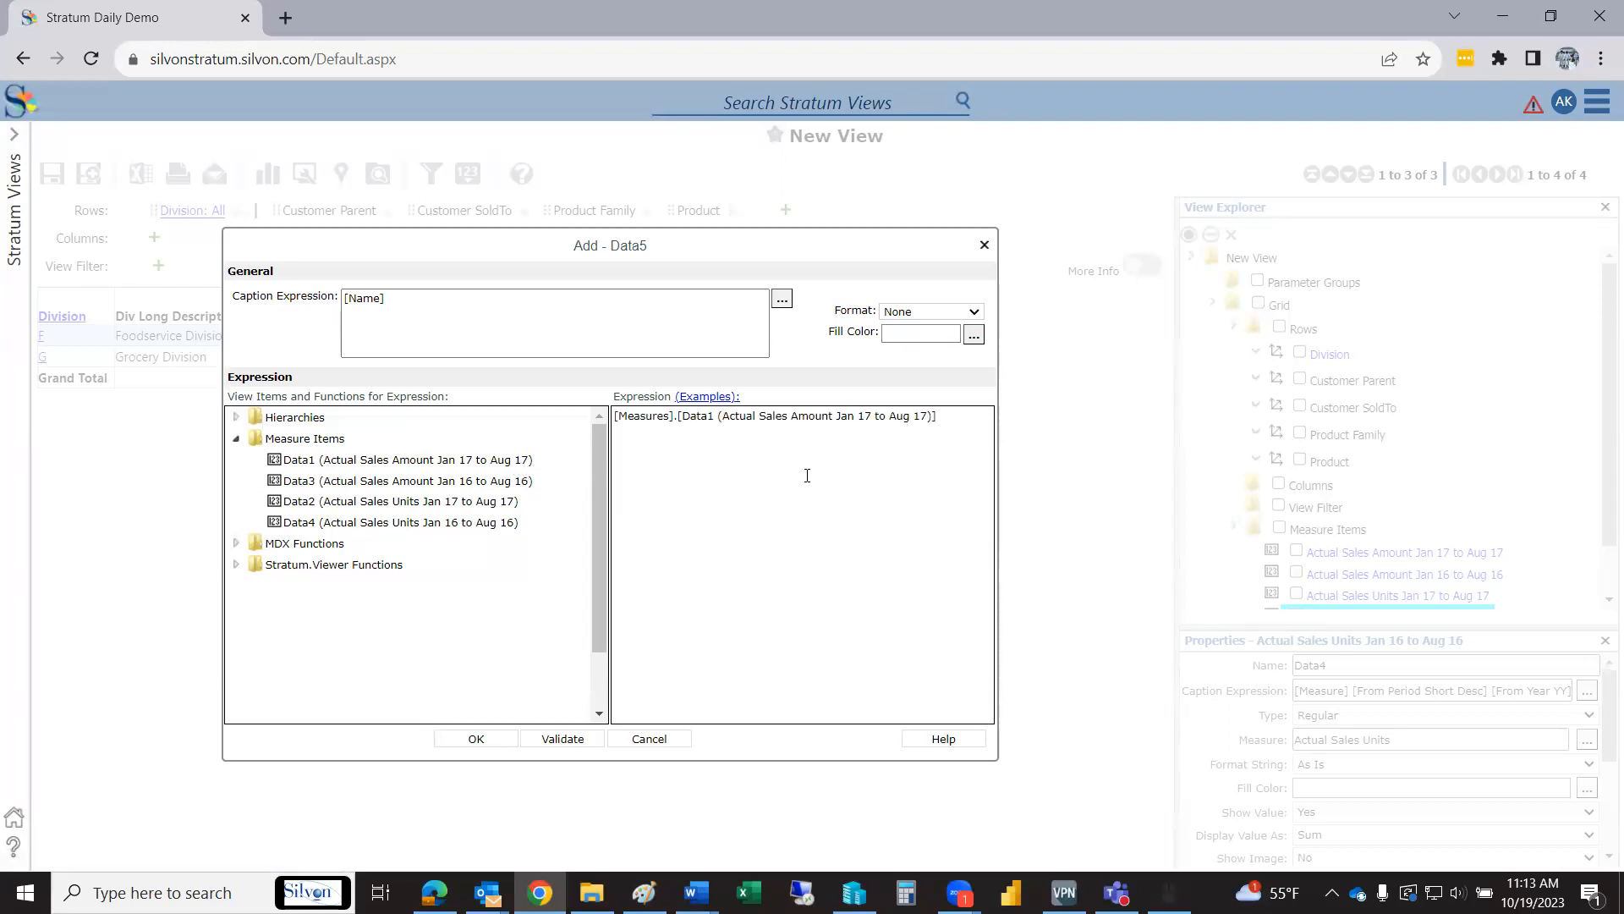
left_click(934, 460)
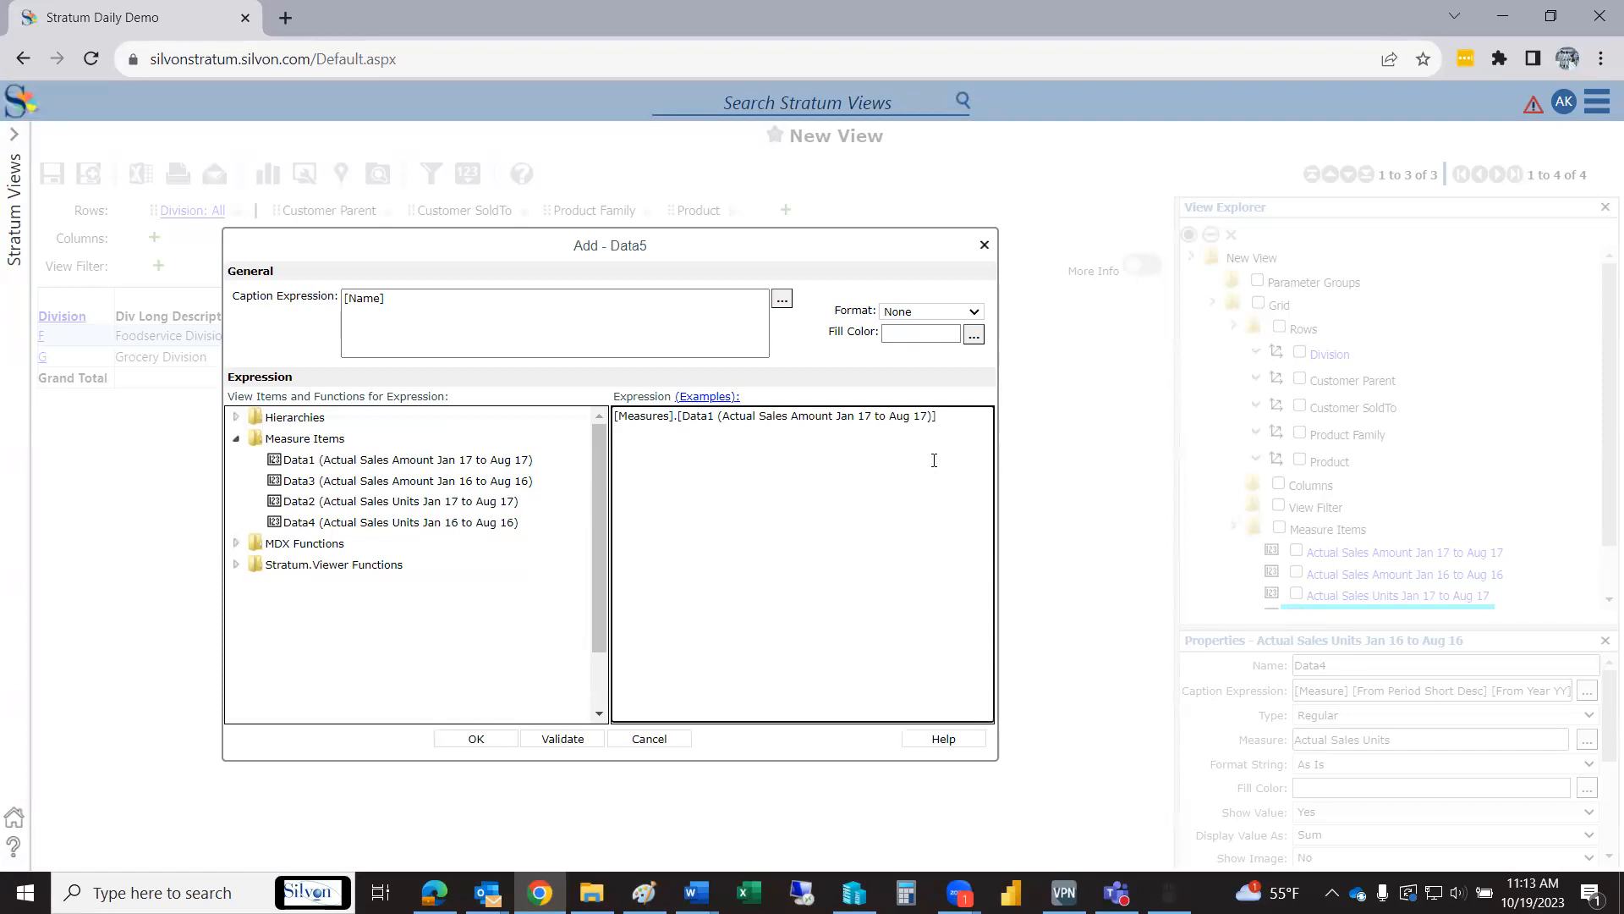
type("-")
left_click(461, 482)
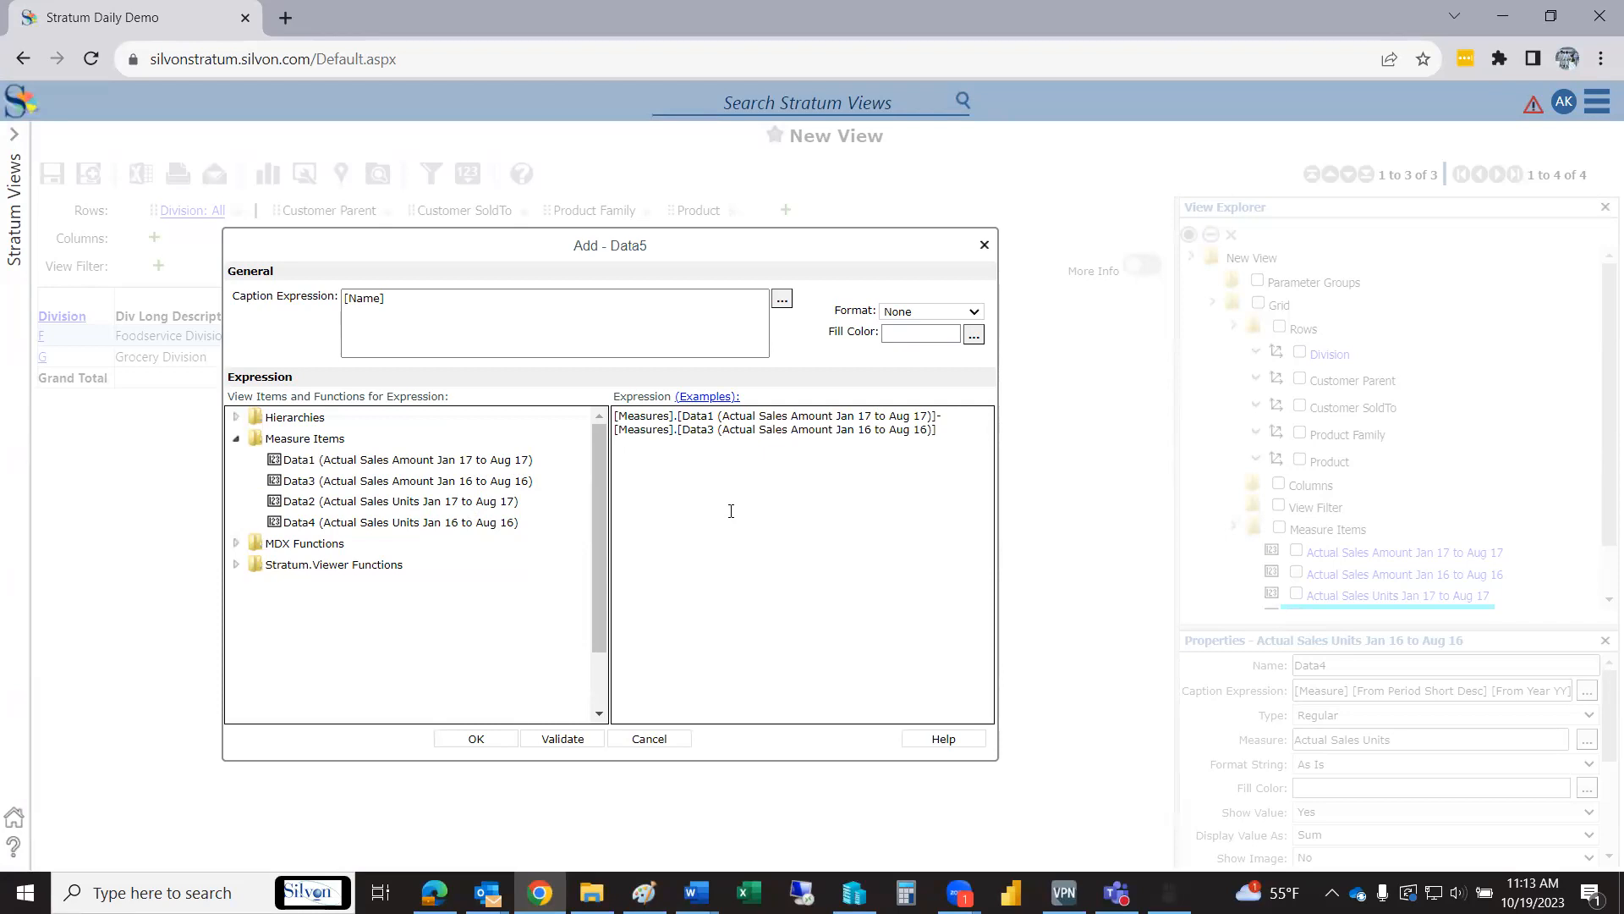
left_click(561, 743)
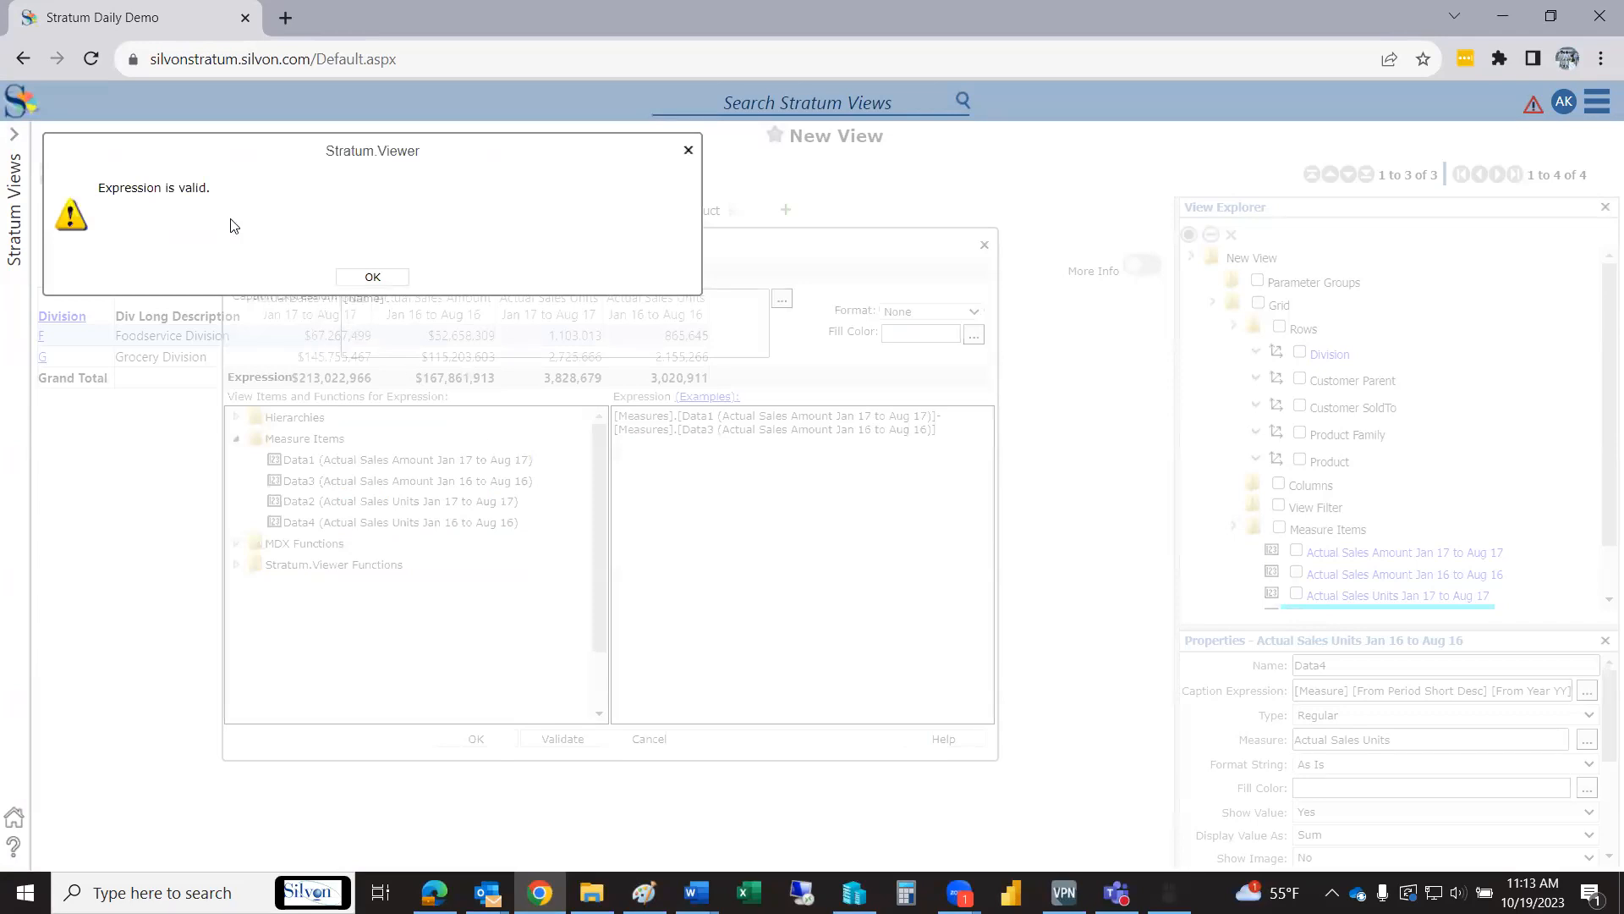
left_click(375, 276)
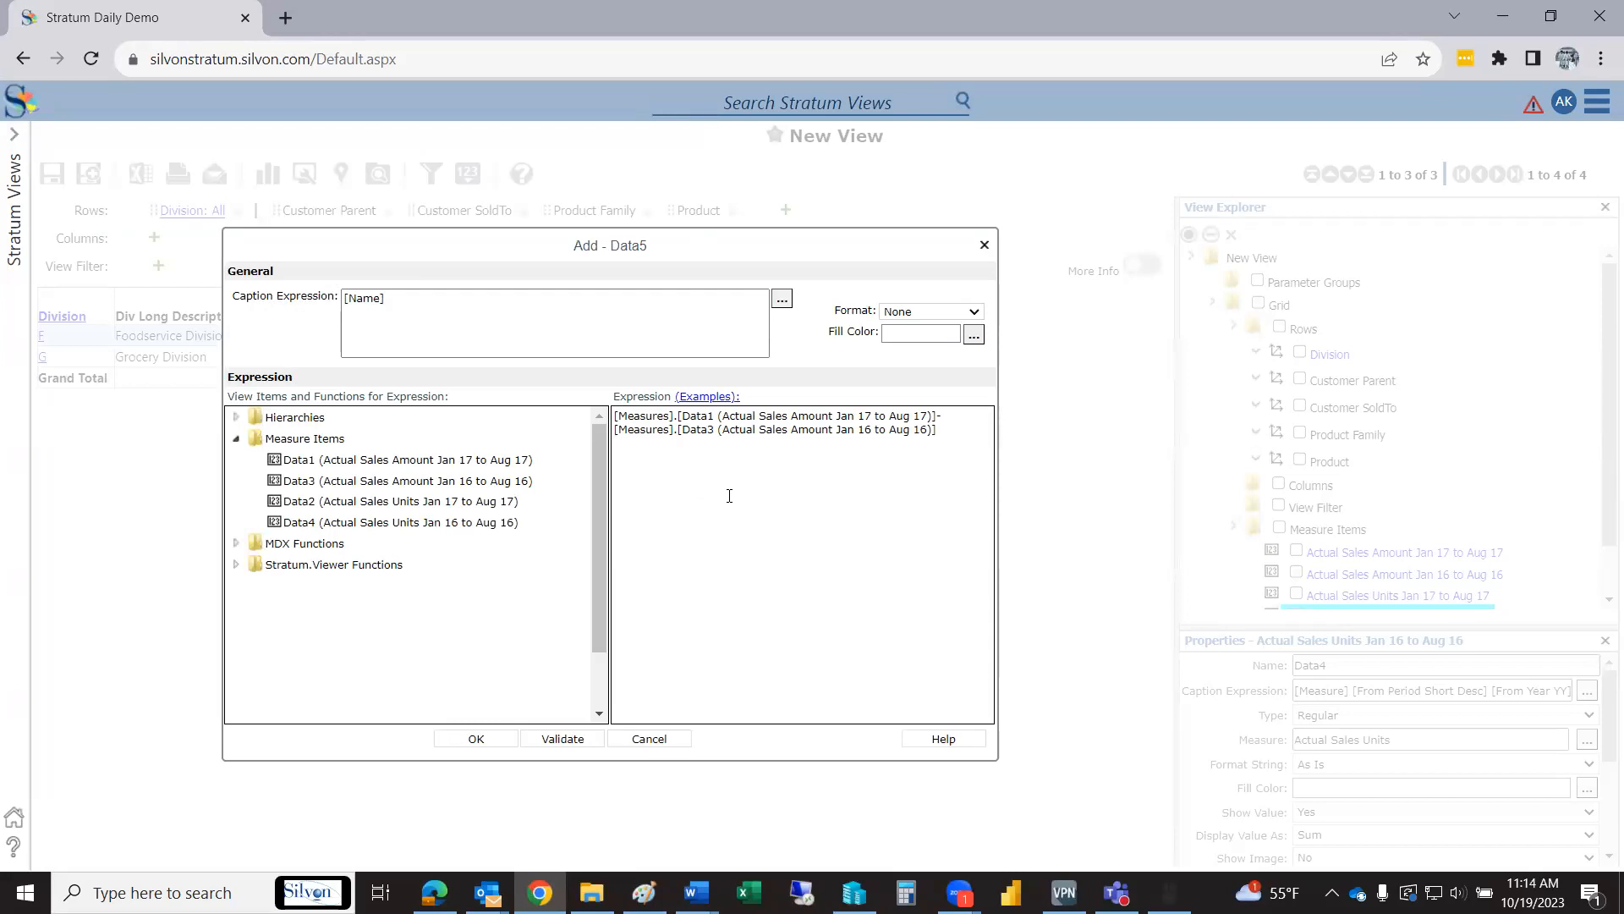
Set the calculated measure's format to $#,###,##0 and give it a light cream fill colour.
left_click(973, 313)
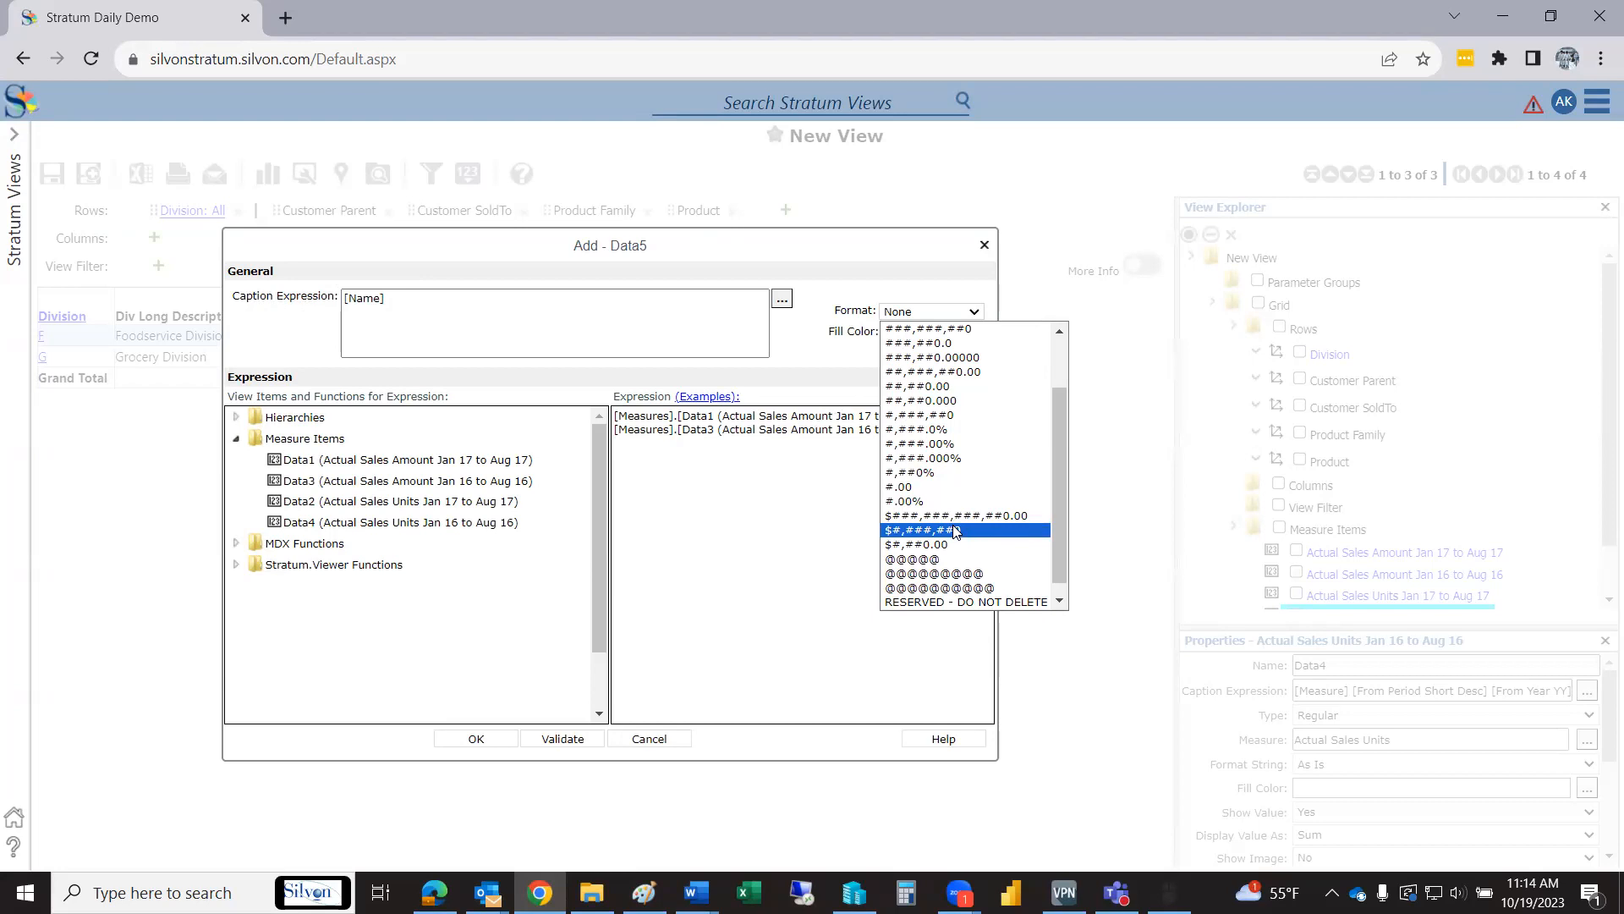
left_click(954, 531)
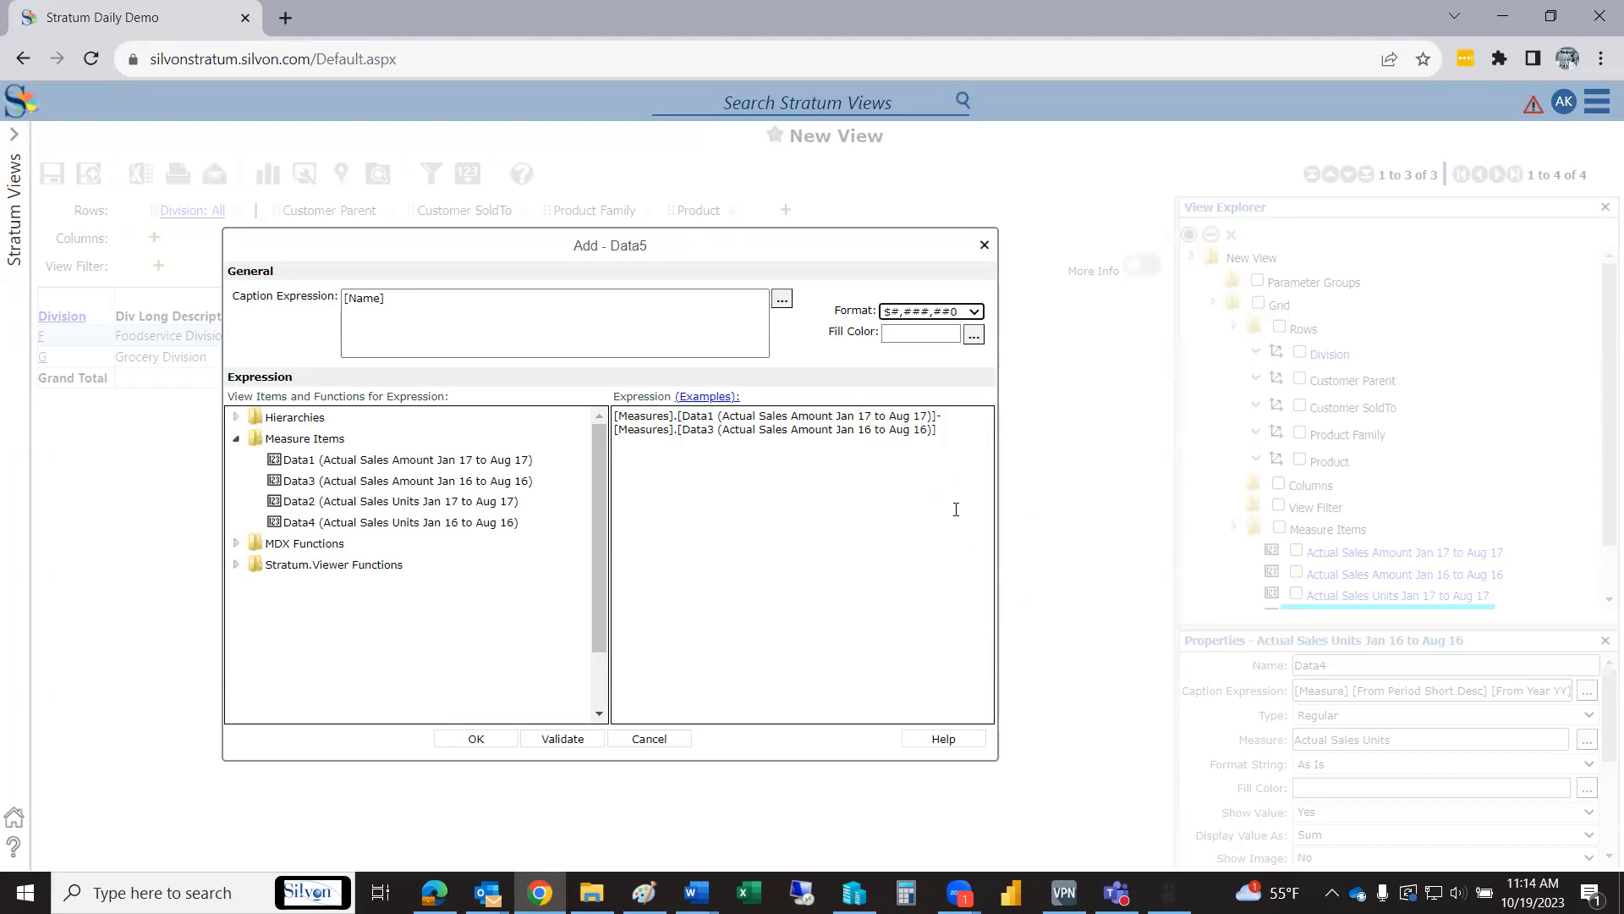
left_click(973, 337)
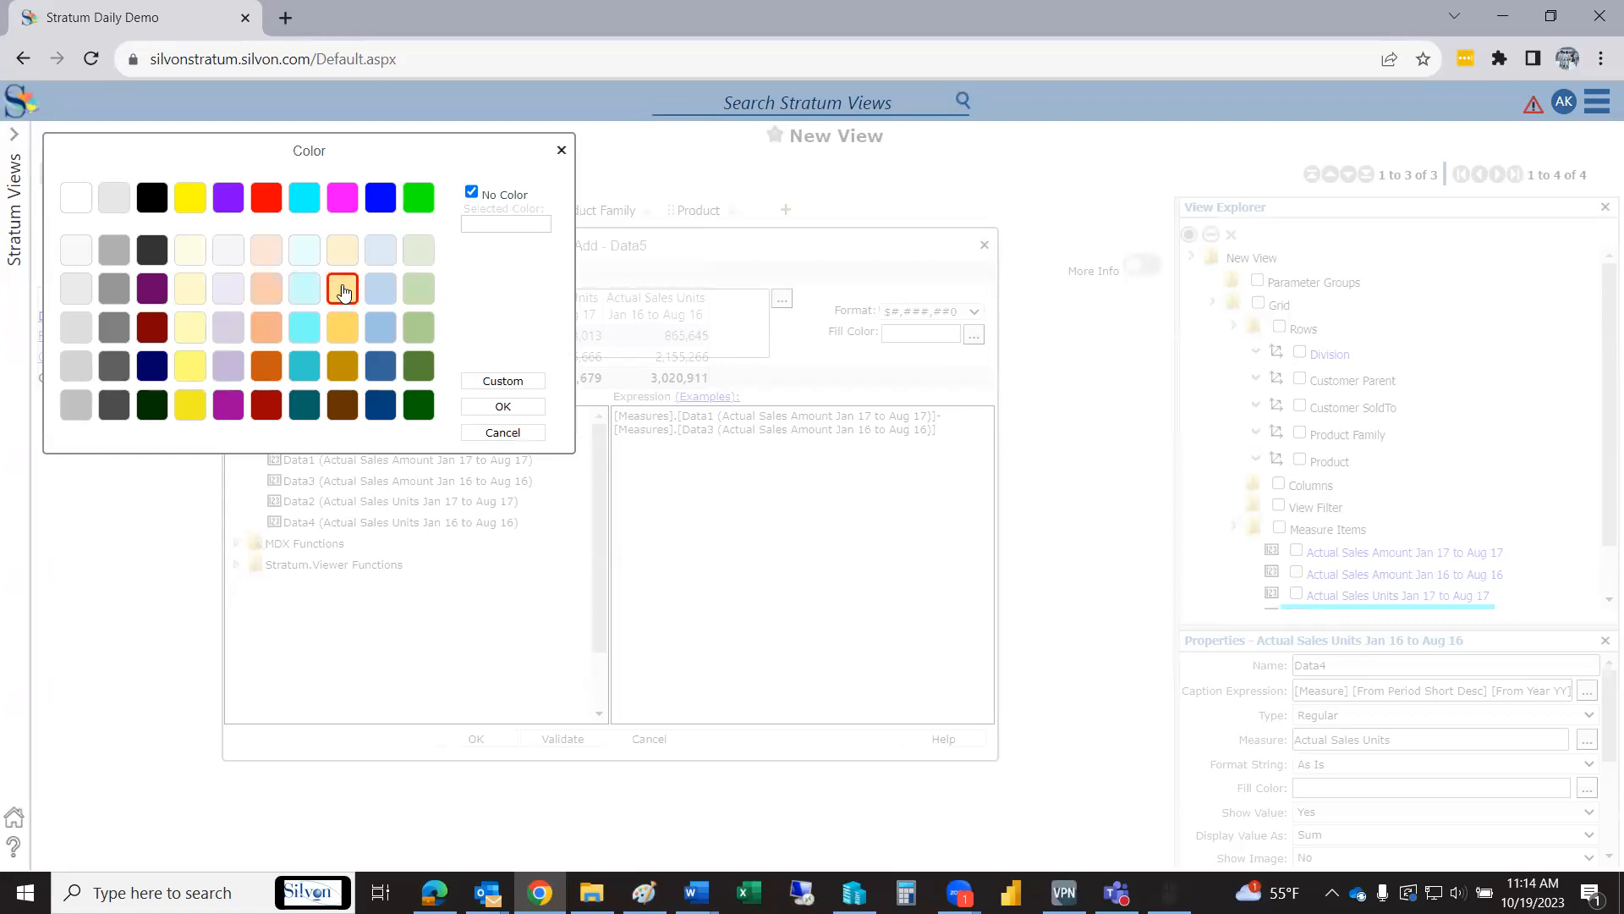
left_click(383, 257)
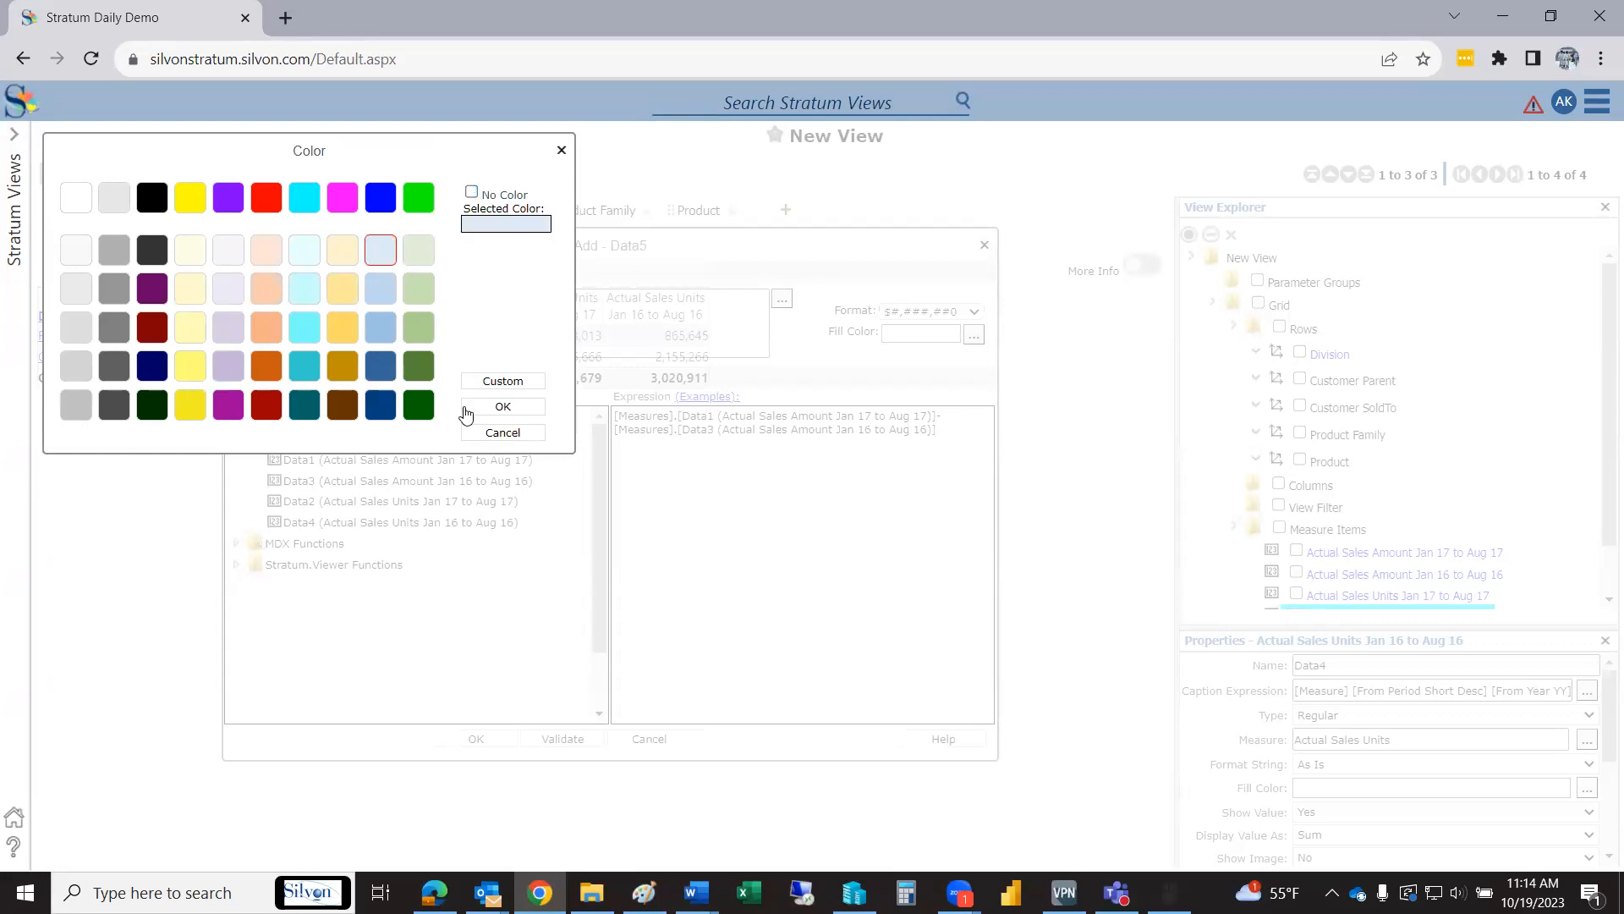
left_click(341, 252)
left_click(498, 409)
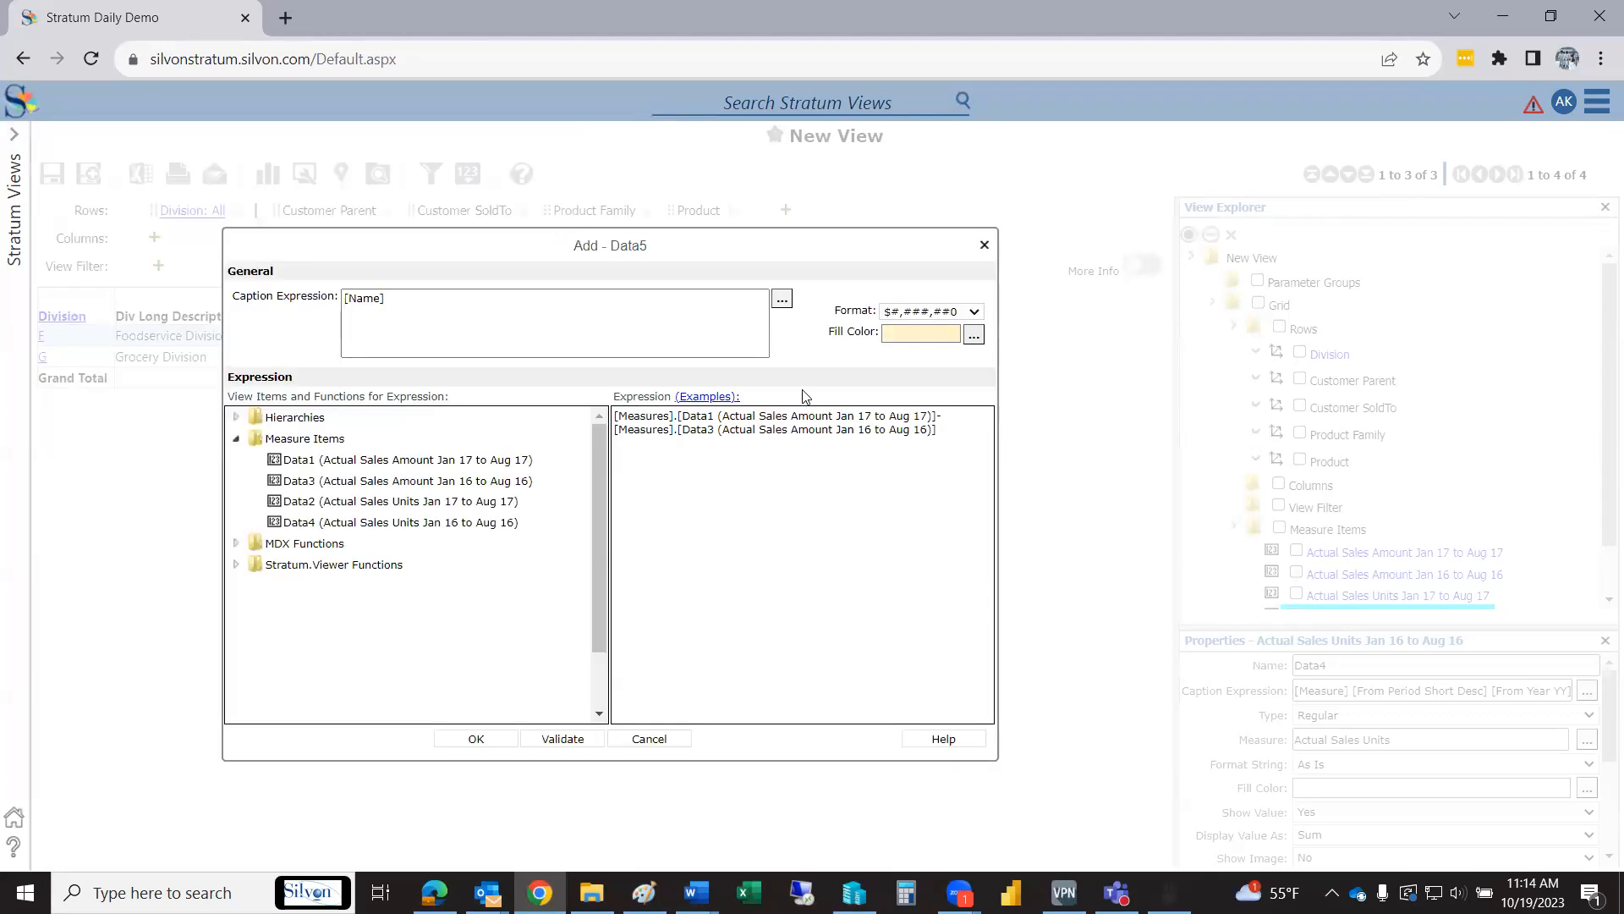
Replace the measure's default caption expression with "Var $" and add the measure to the view.
left_click_drag(385, 300, 291, 296)
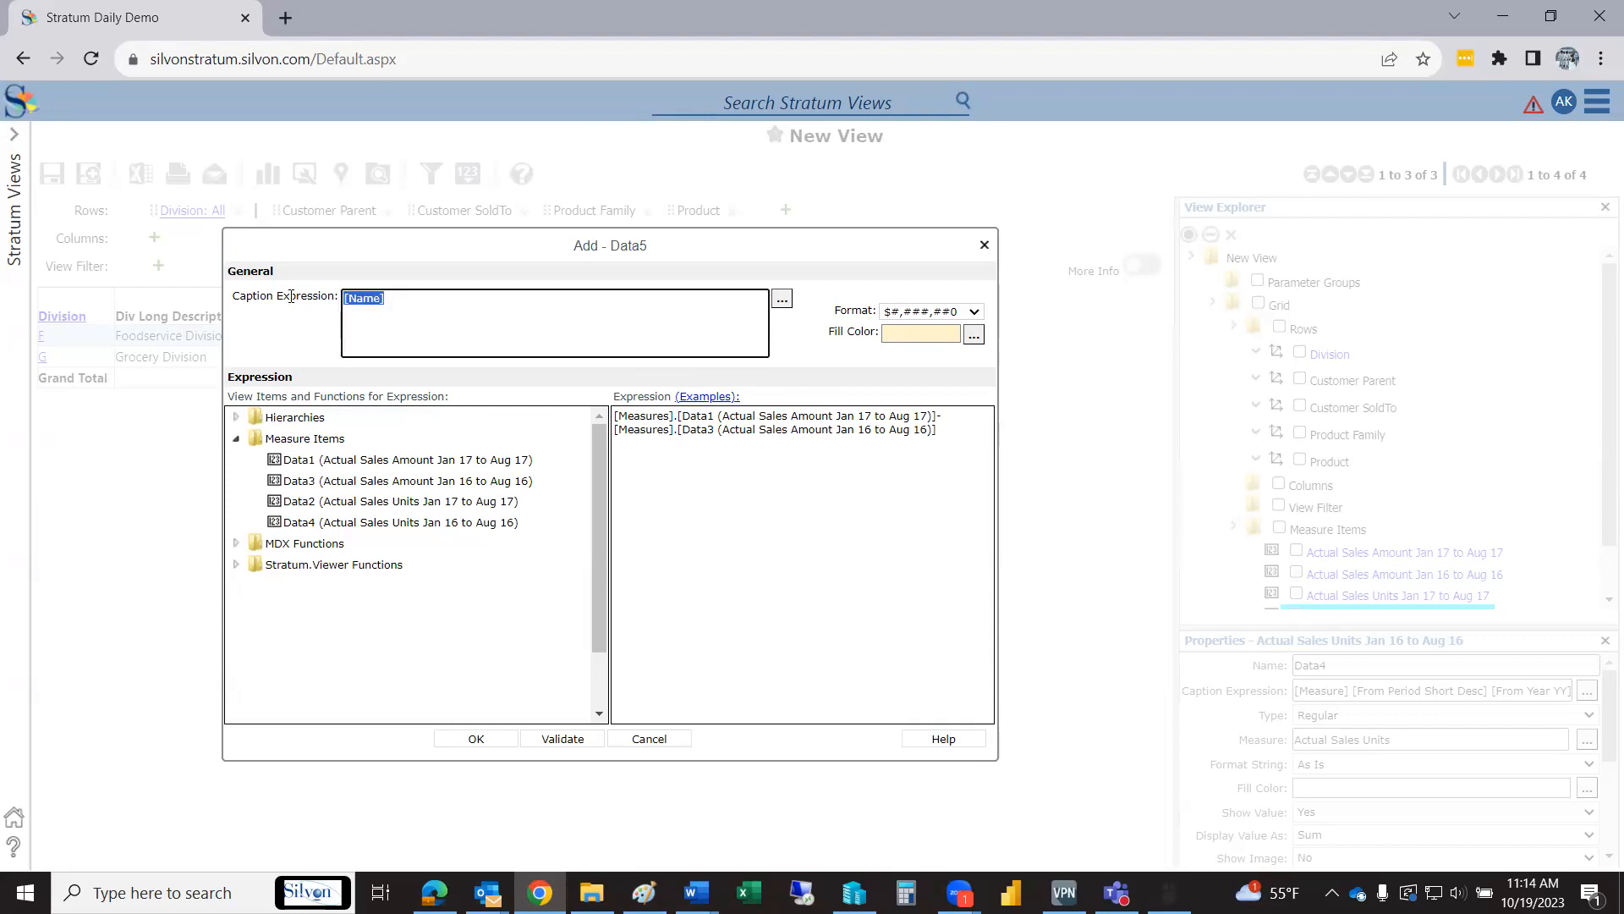
left_click(384, 347)
left_click_drag(396, 302, 318, 313)
type("Var $")
left_click(489, 740)
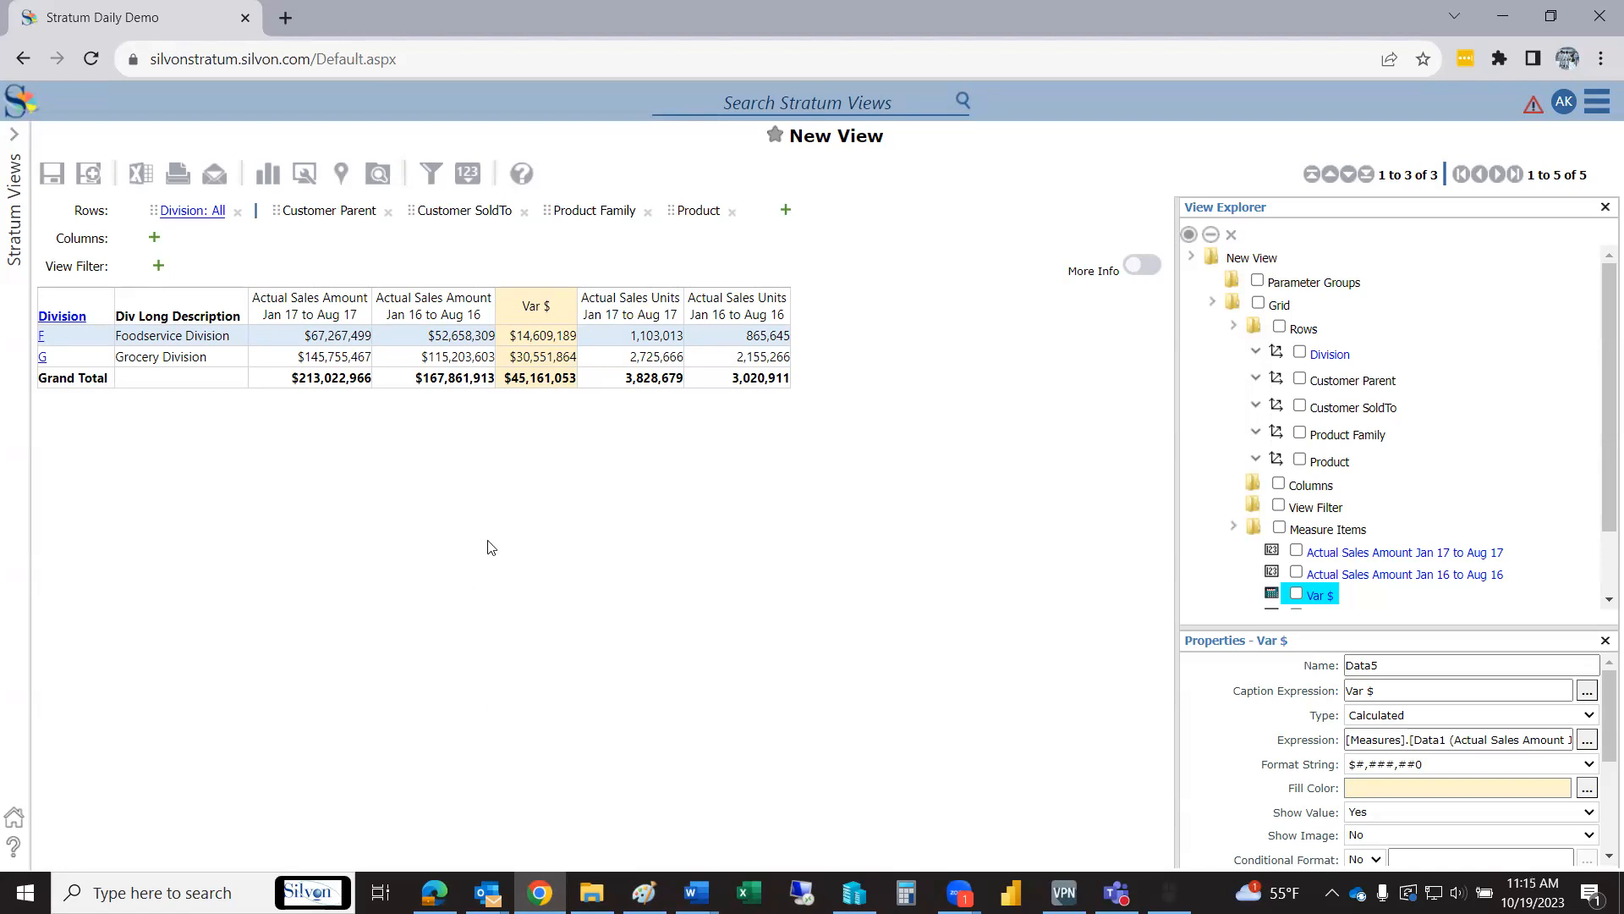
Start another calculated measure item from the Var $ column and insert the Divide With Zero Check function into its expression.
right_click(522, 313)
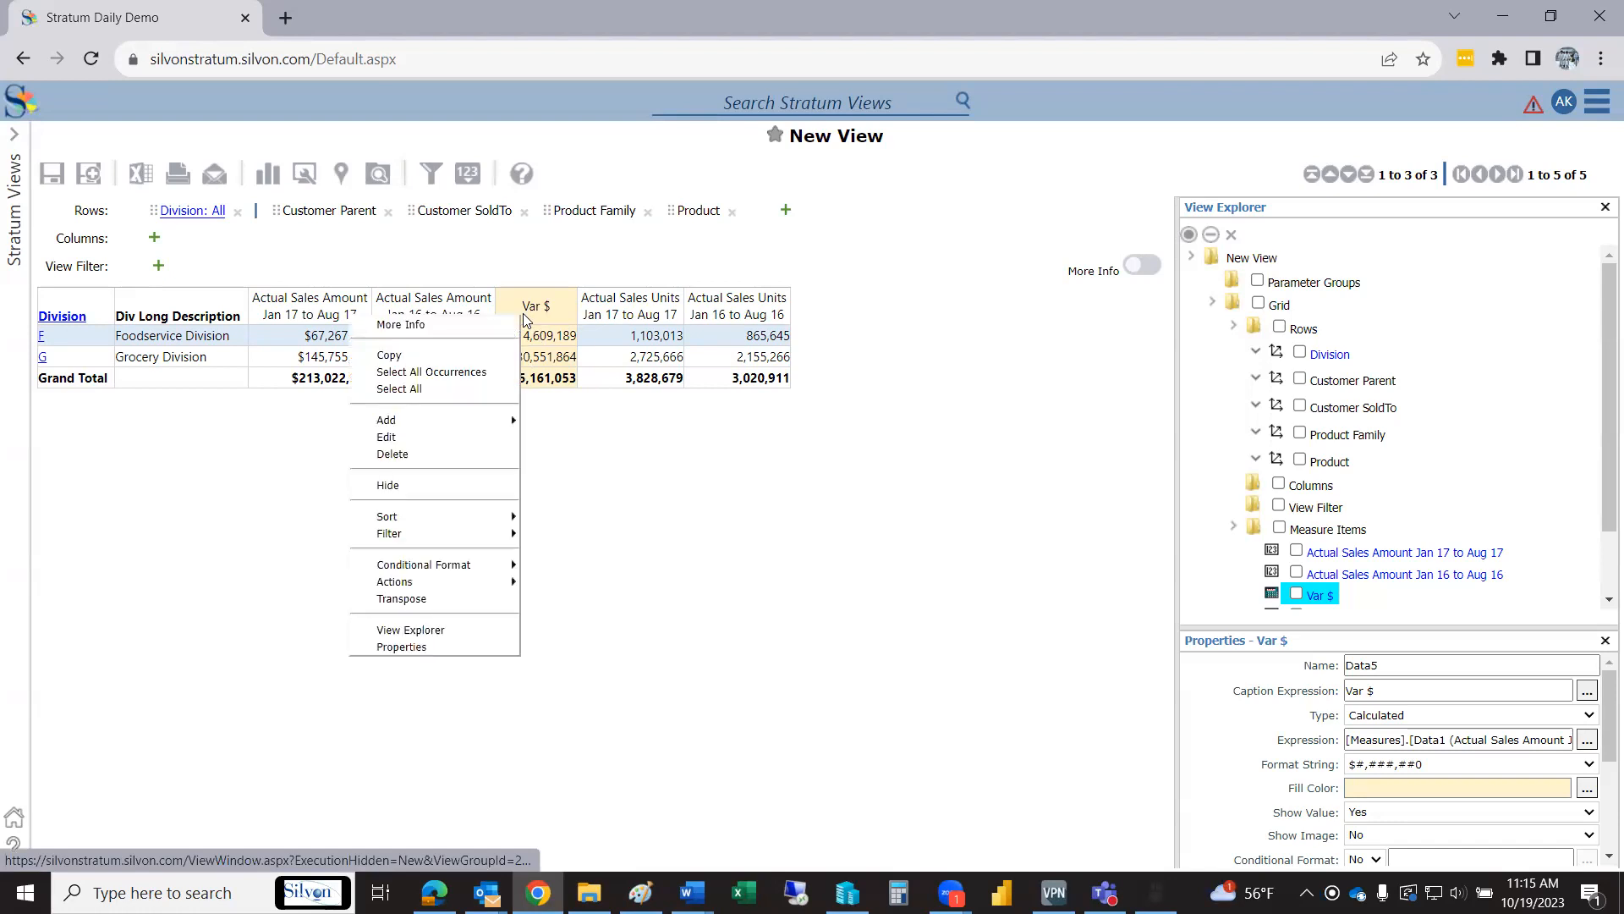
mouse_move(499, 423)
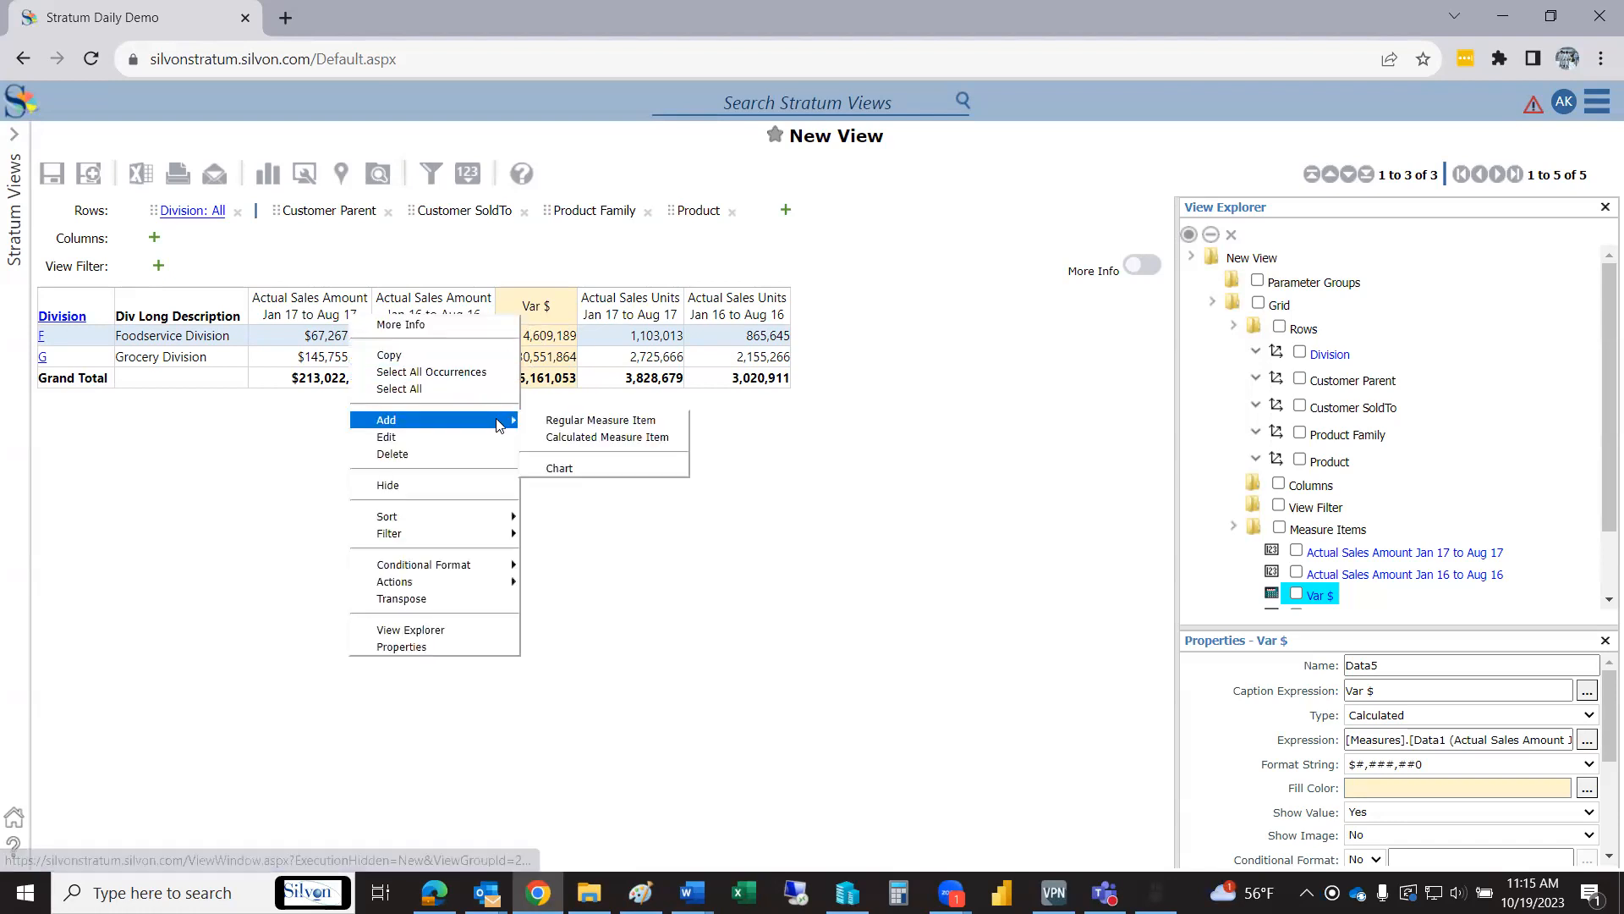
left_click(569, 440)
left_click(568, 436)
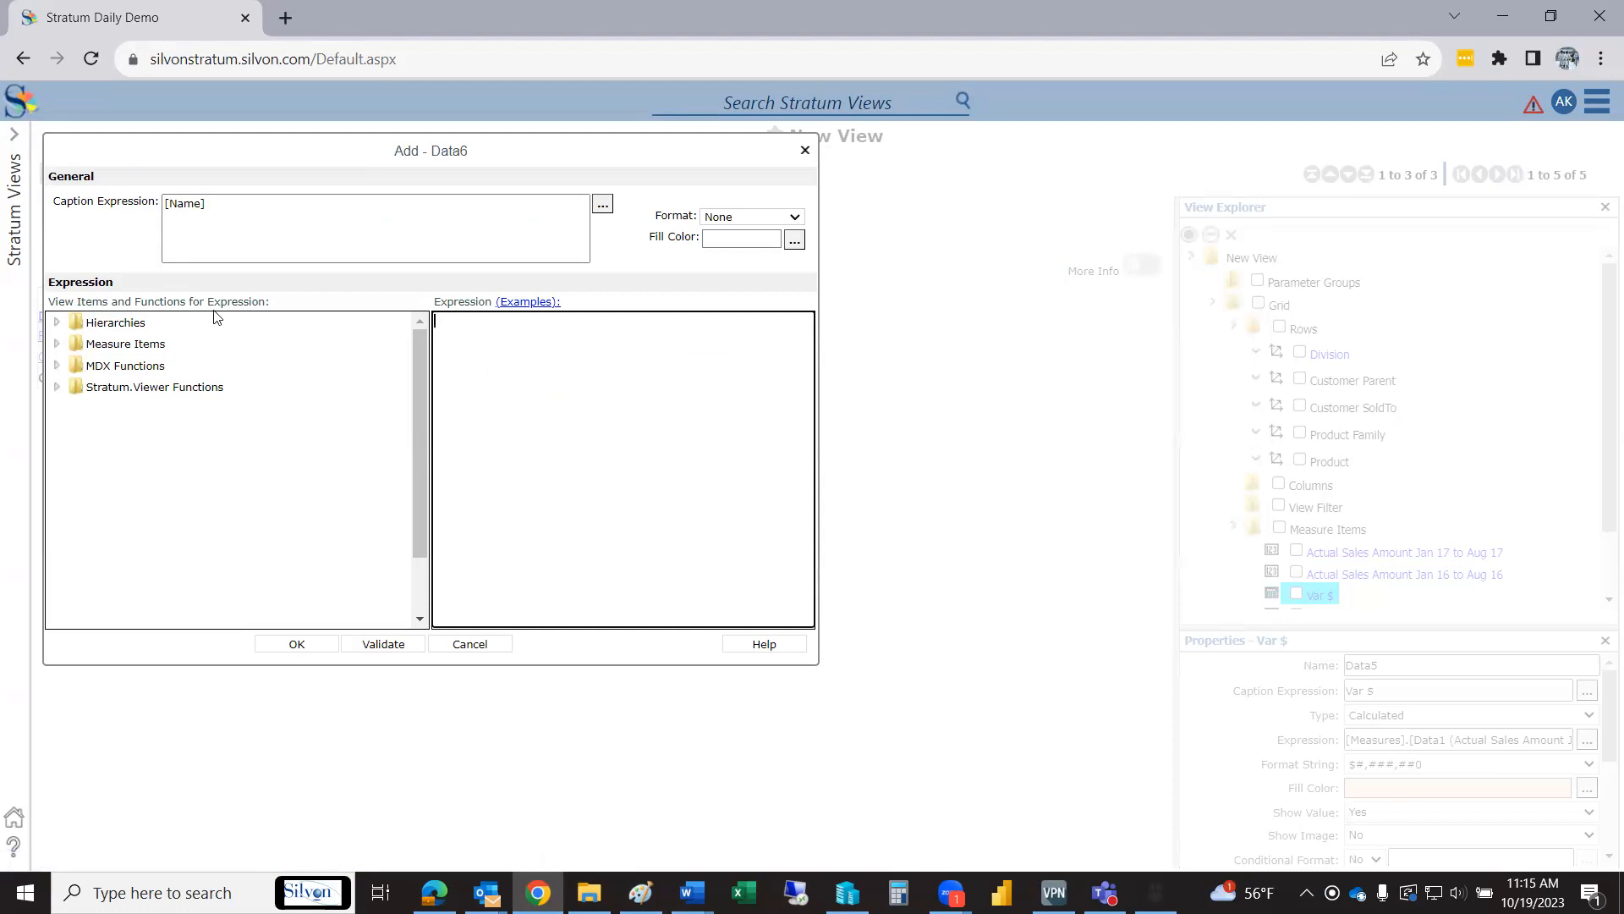
left_click(56, 345)
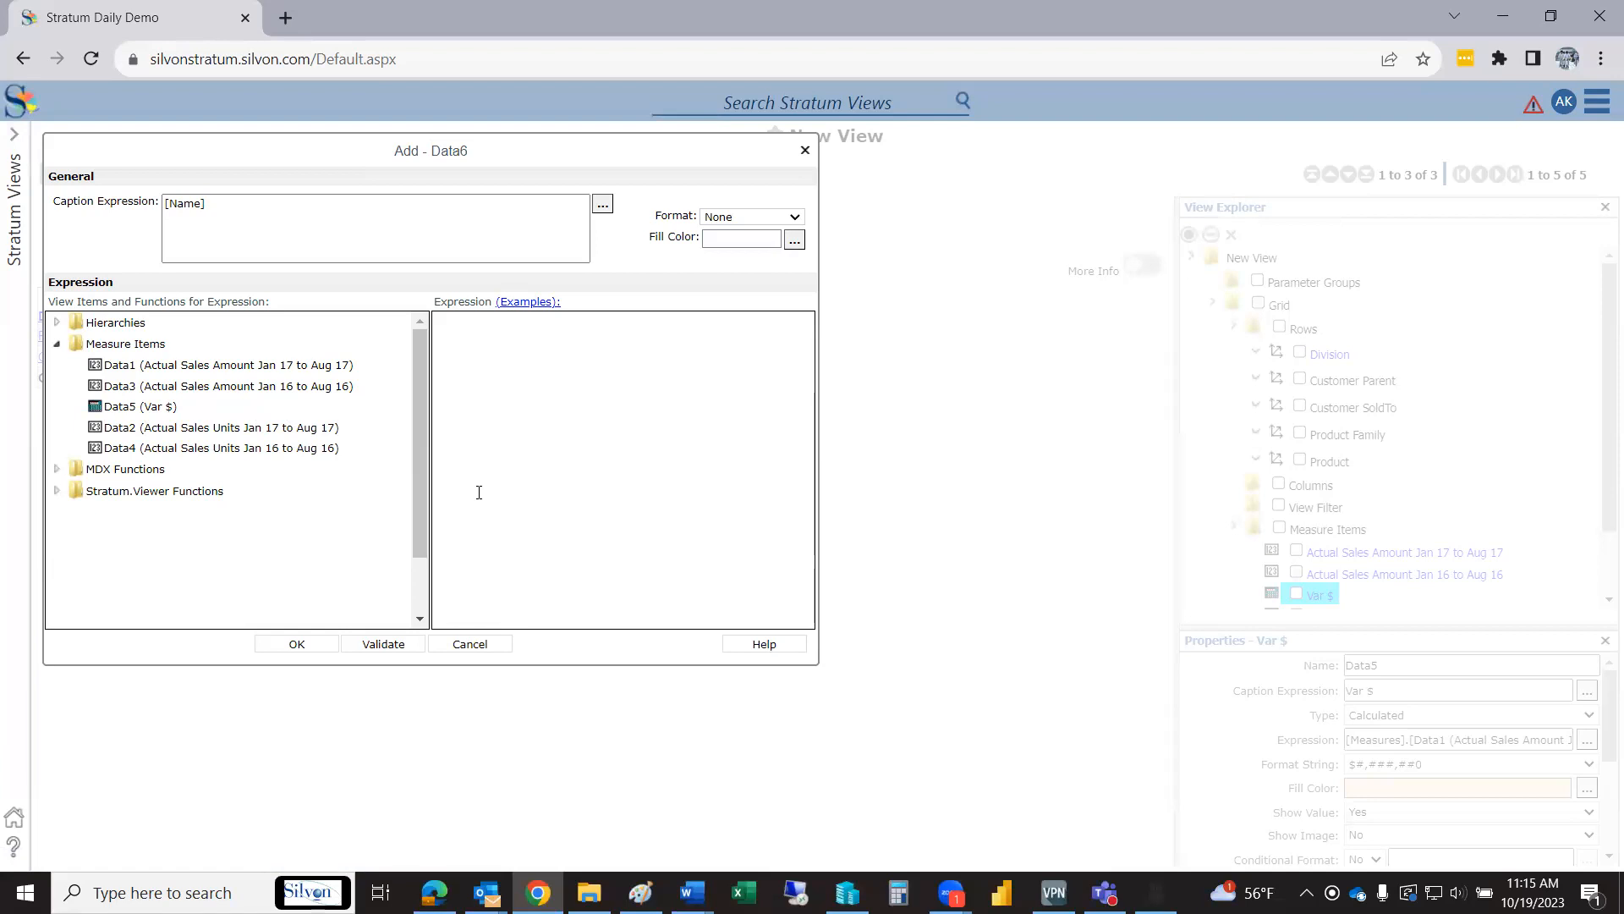
left_click(56, 492)
scroll(412, 569, "down", 1)
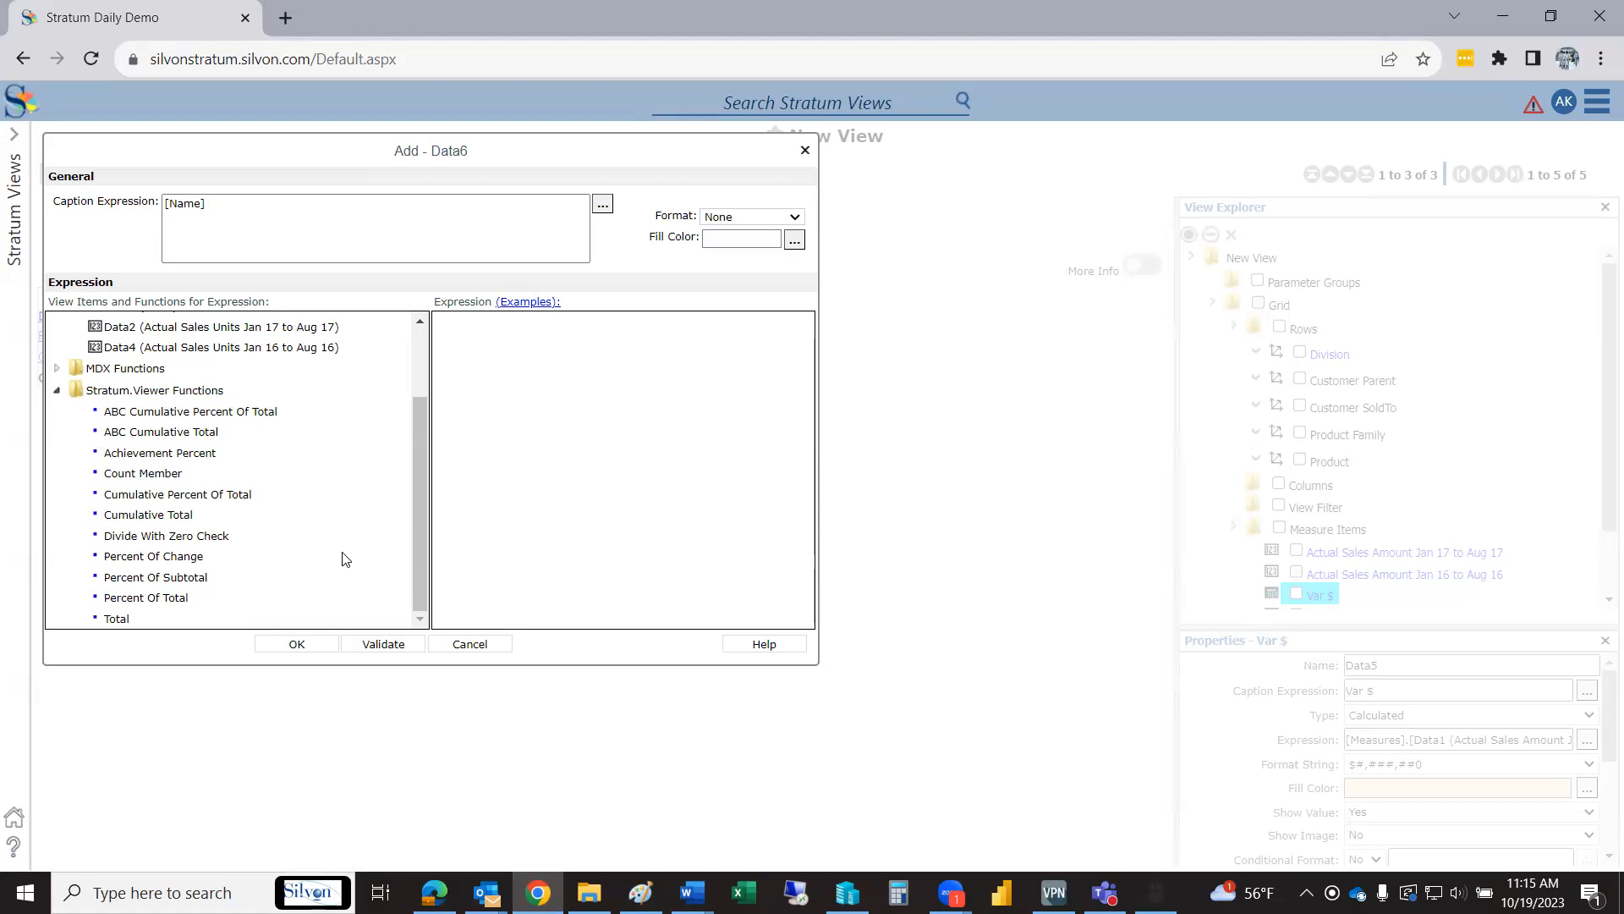
left_click(214, 541)
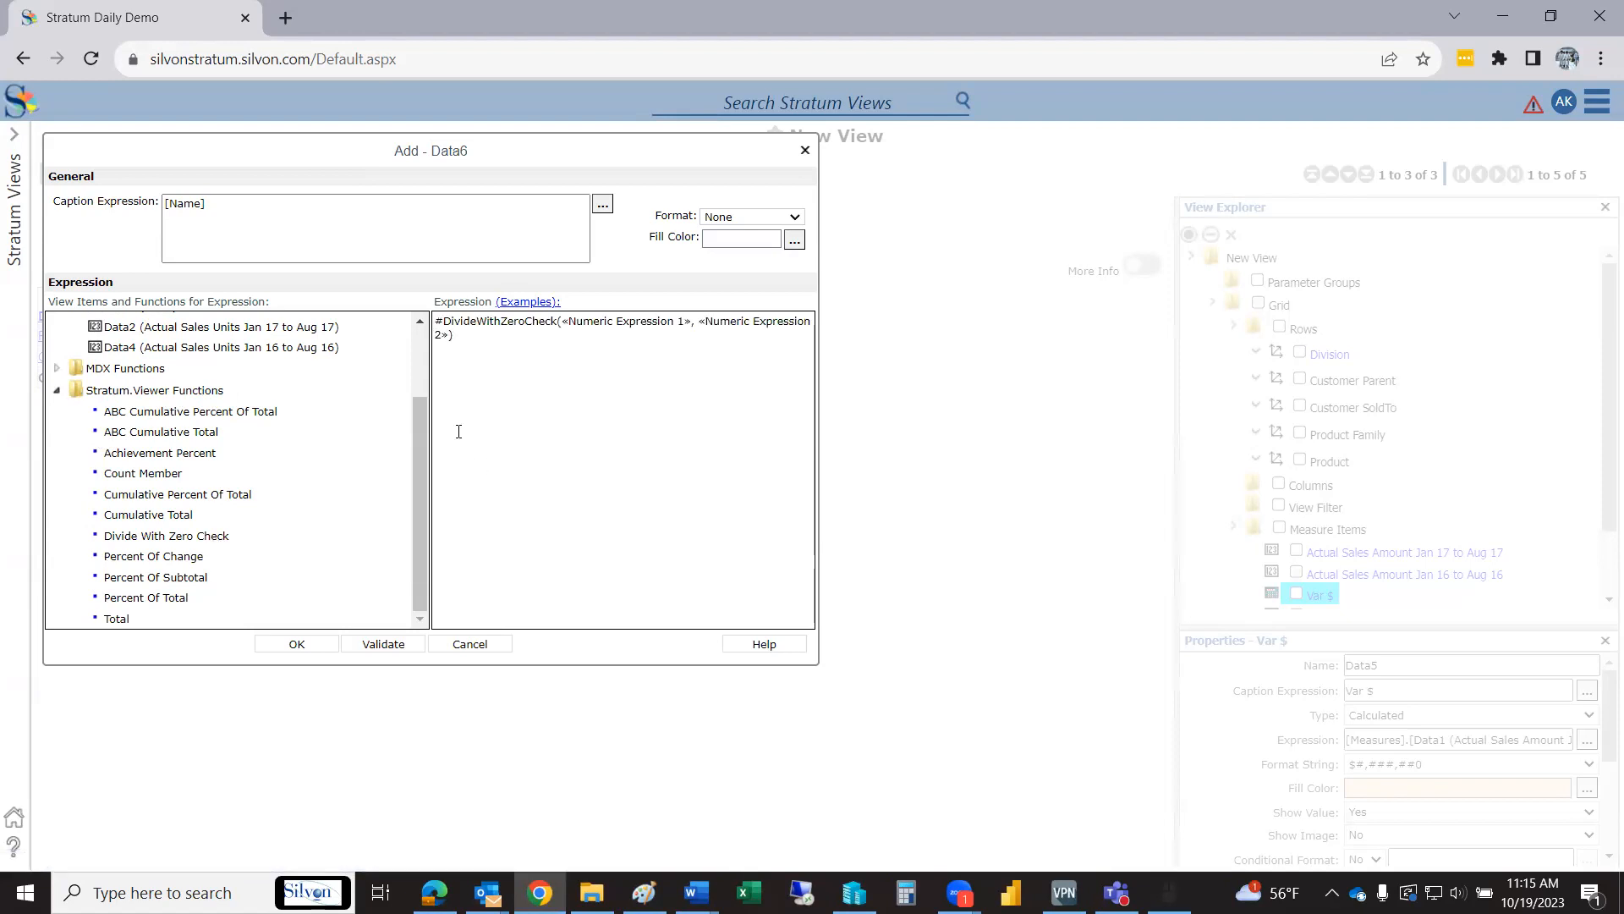
Fill the function with Data5 (Var $) divided by Data3 (Actual Sales Amount Jan 16 to Aug 16) and validate the expression.
scroll(417, 388, "up", 2)
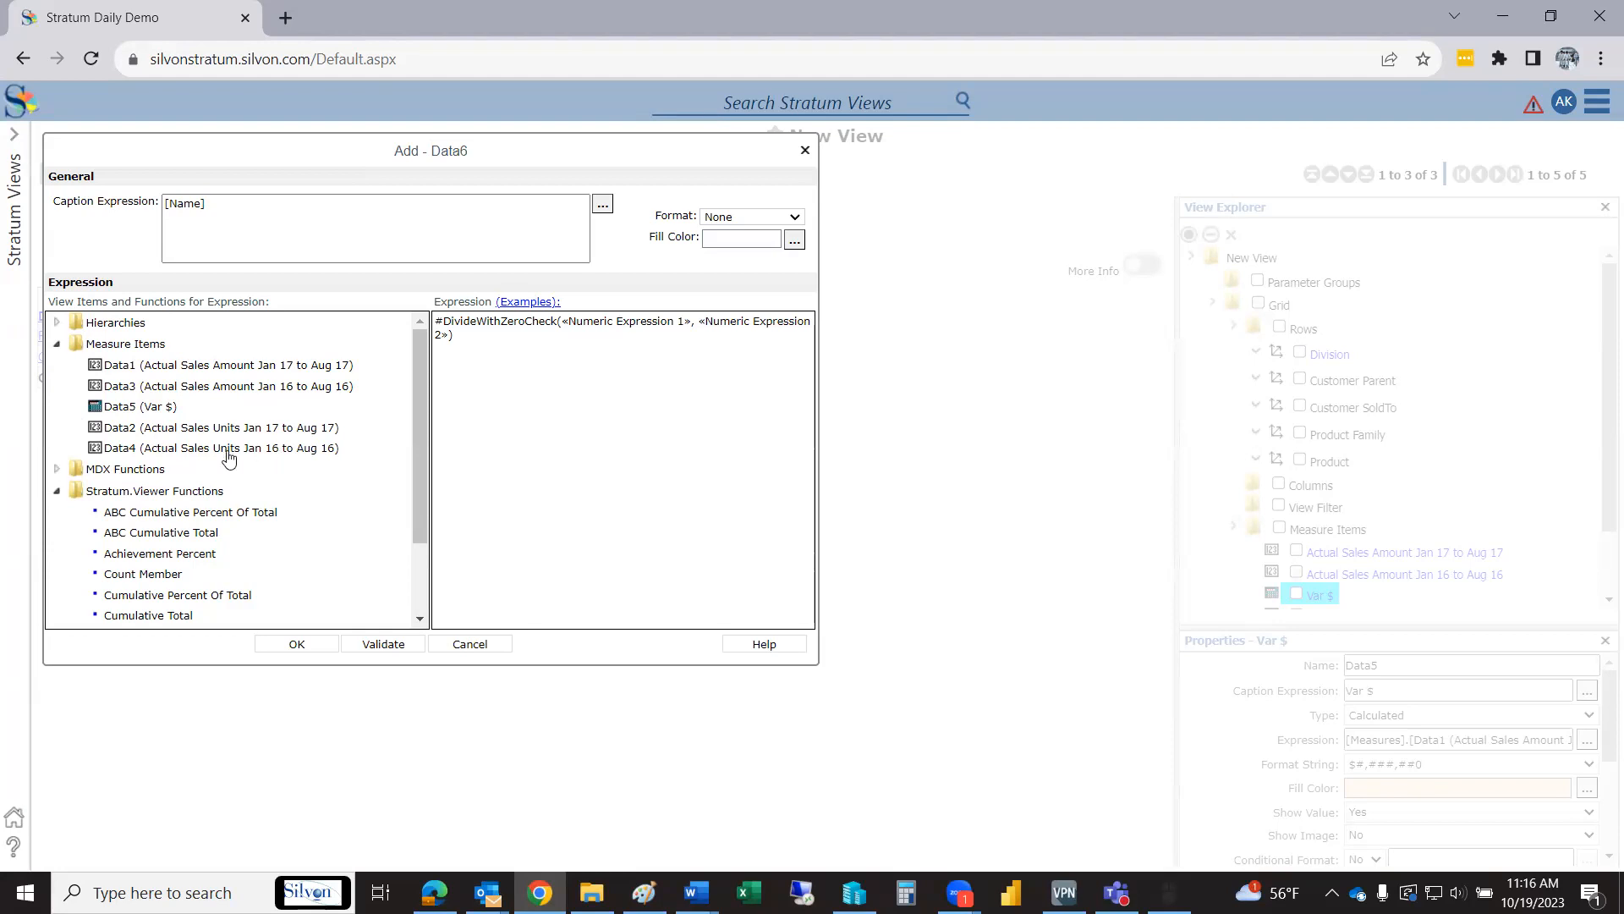
double_click(150, 410)
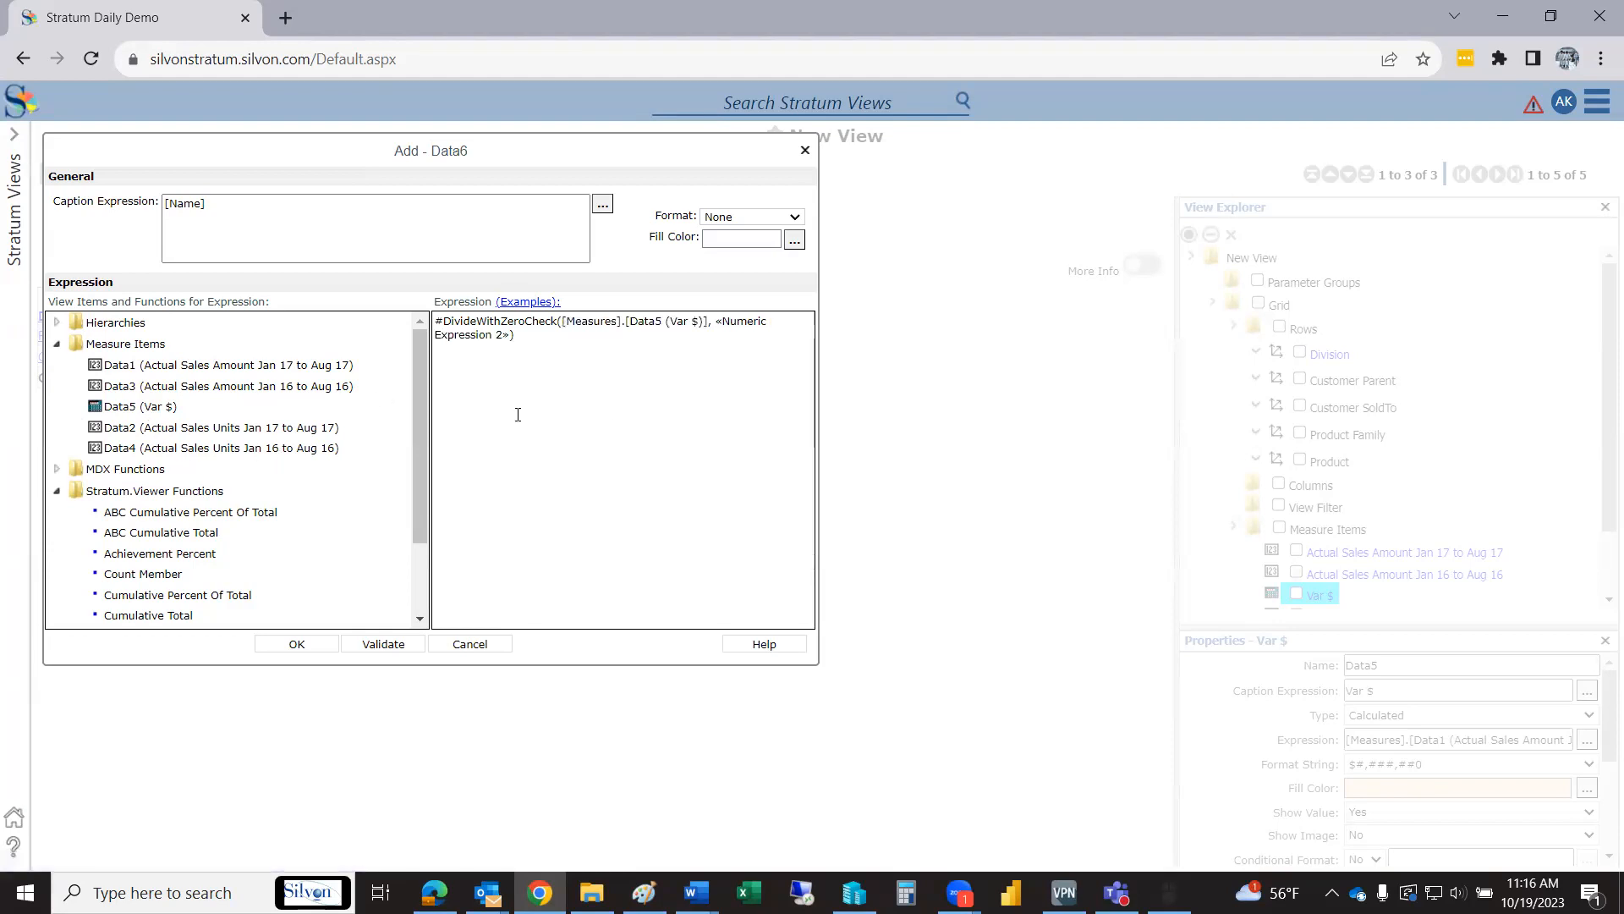
double_click(300, 395)
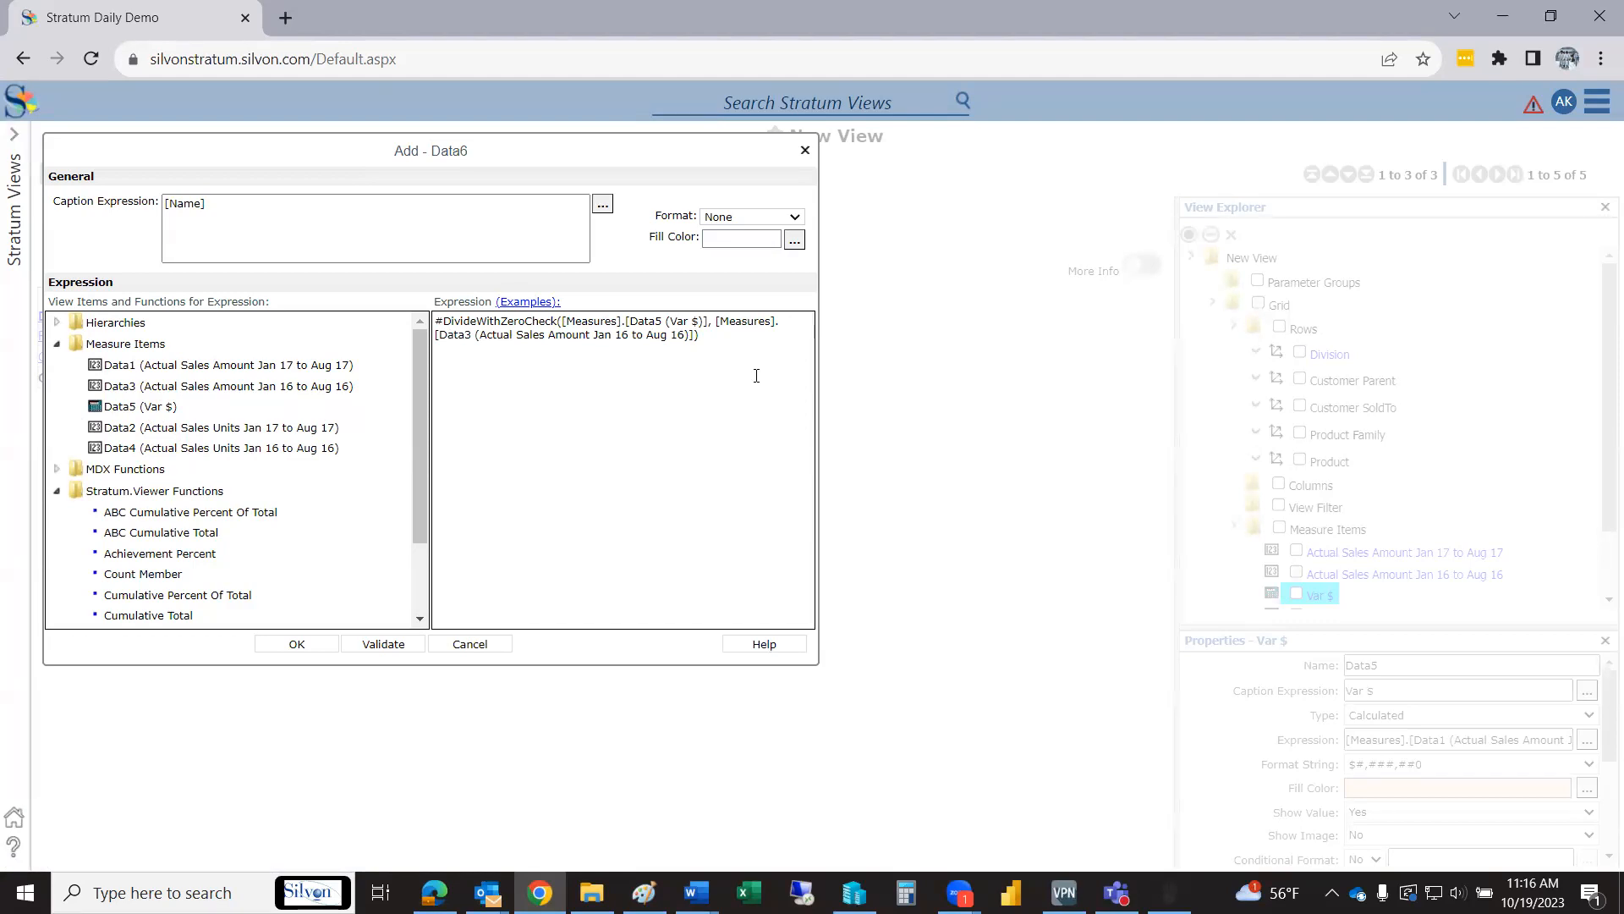
left_click(380, 649)
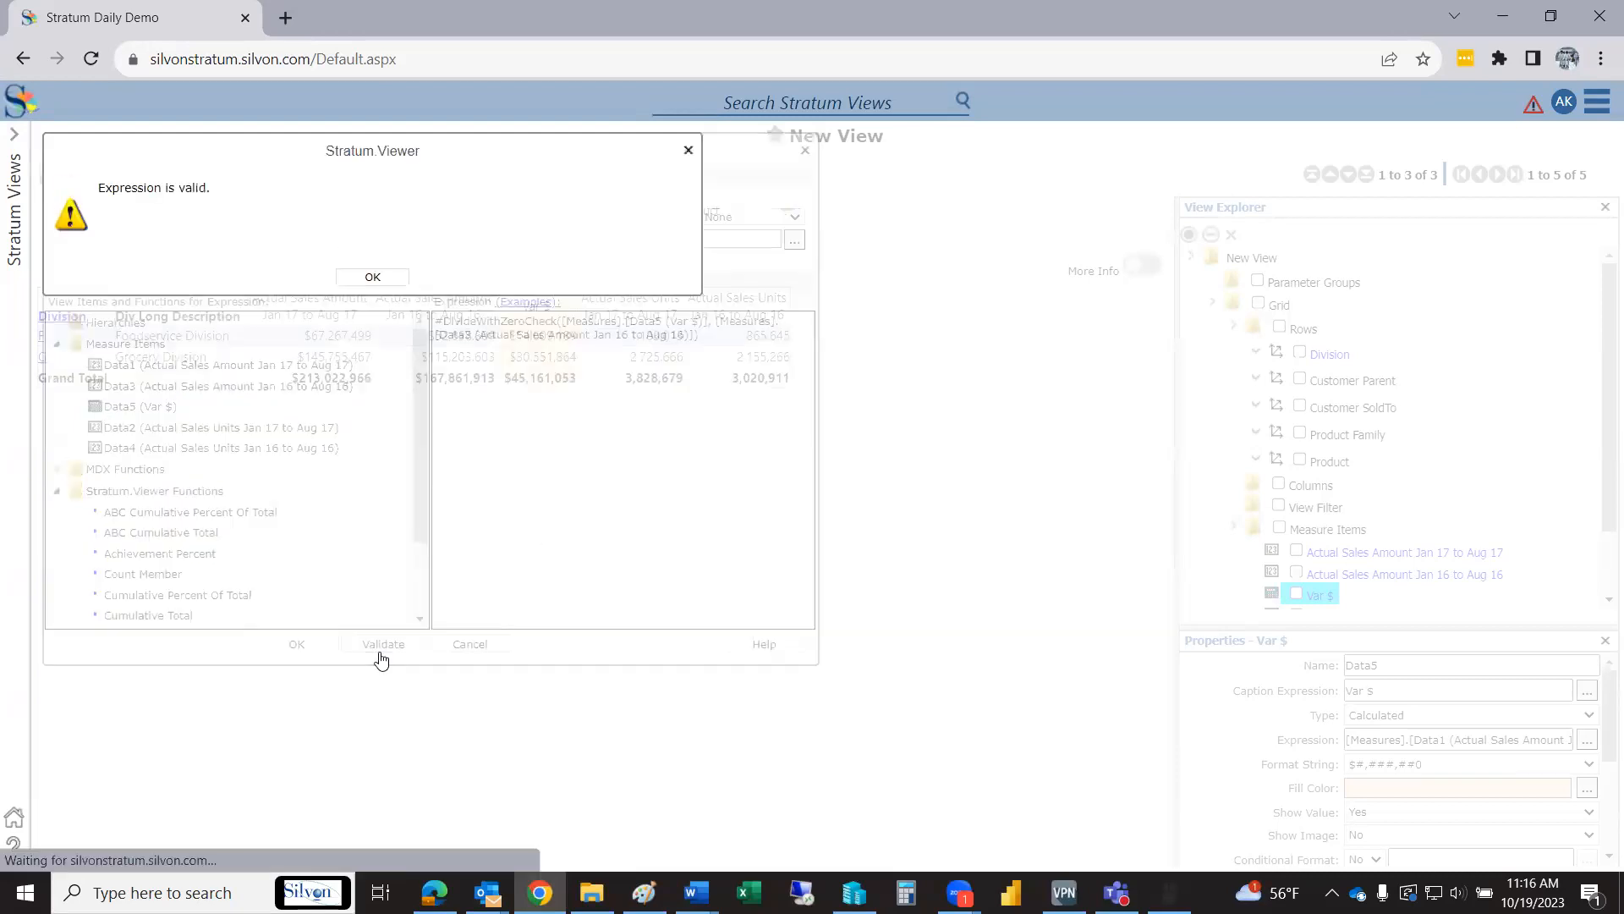
left_click(404, 279)
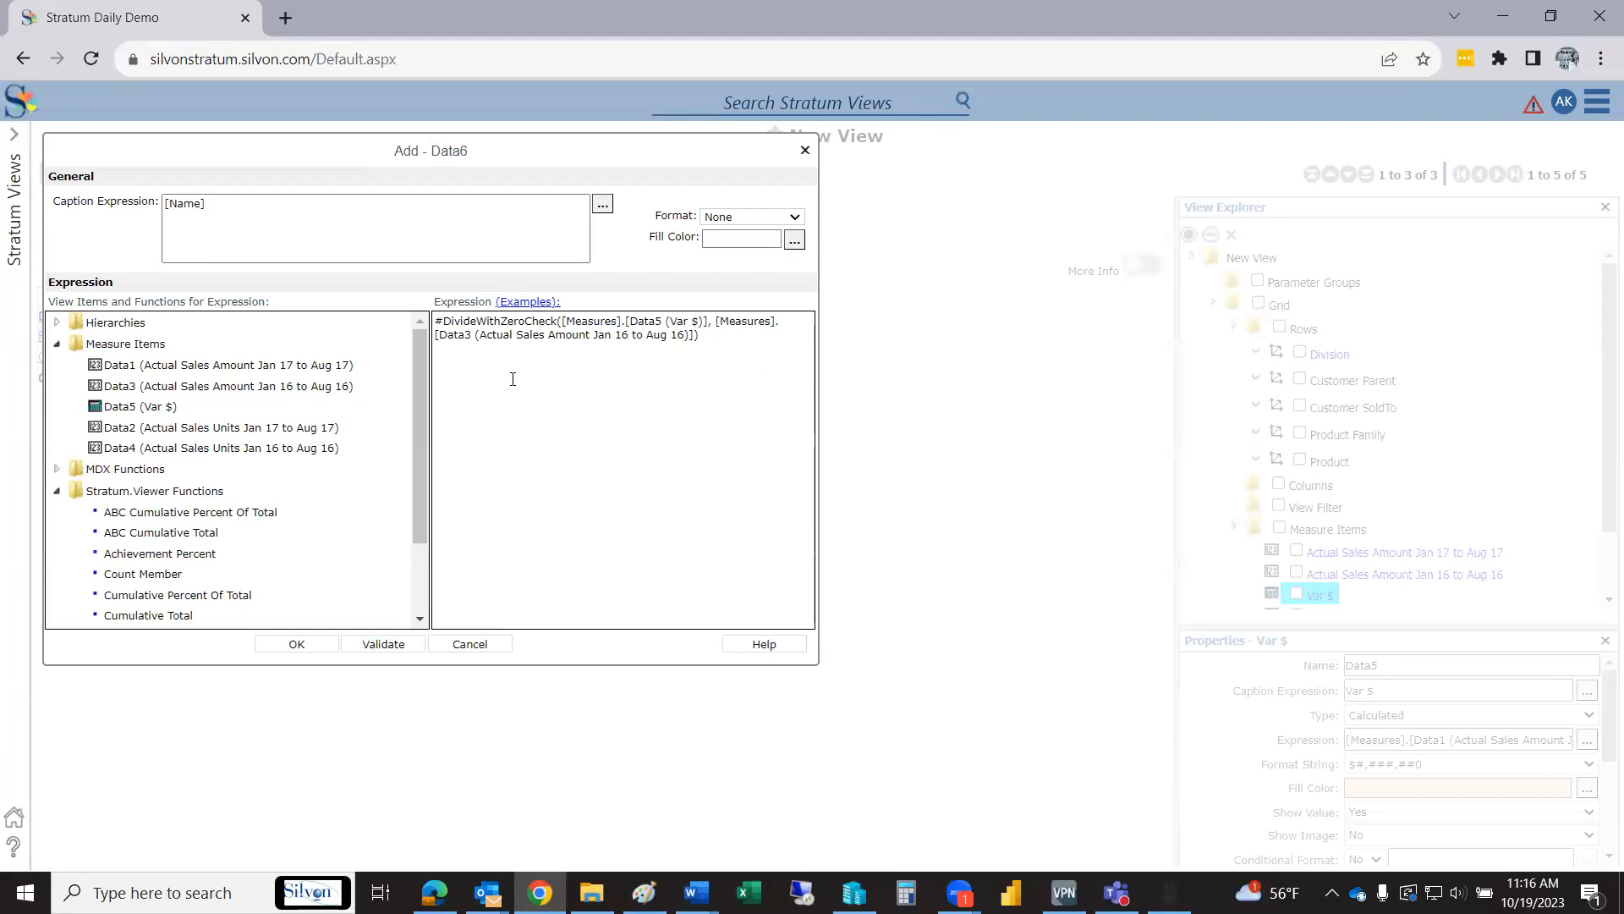
Format the new measure as #,##0% and give it the same light cream fill colour as Var $.
left_click(767, 222)
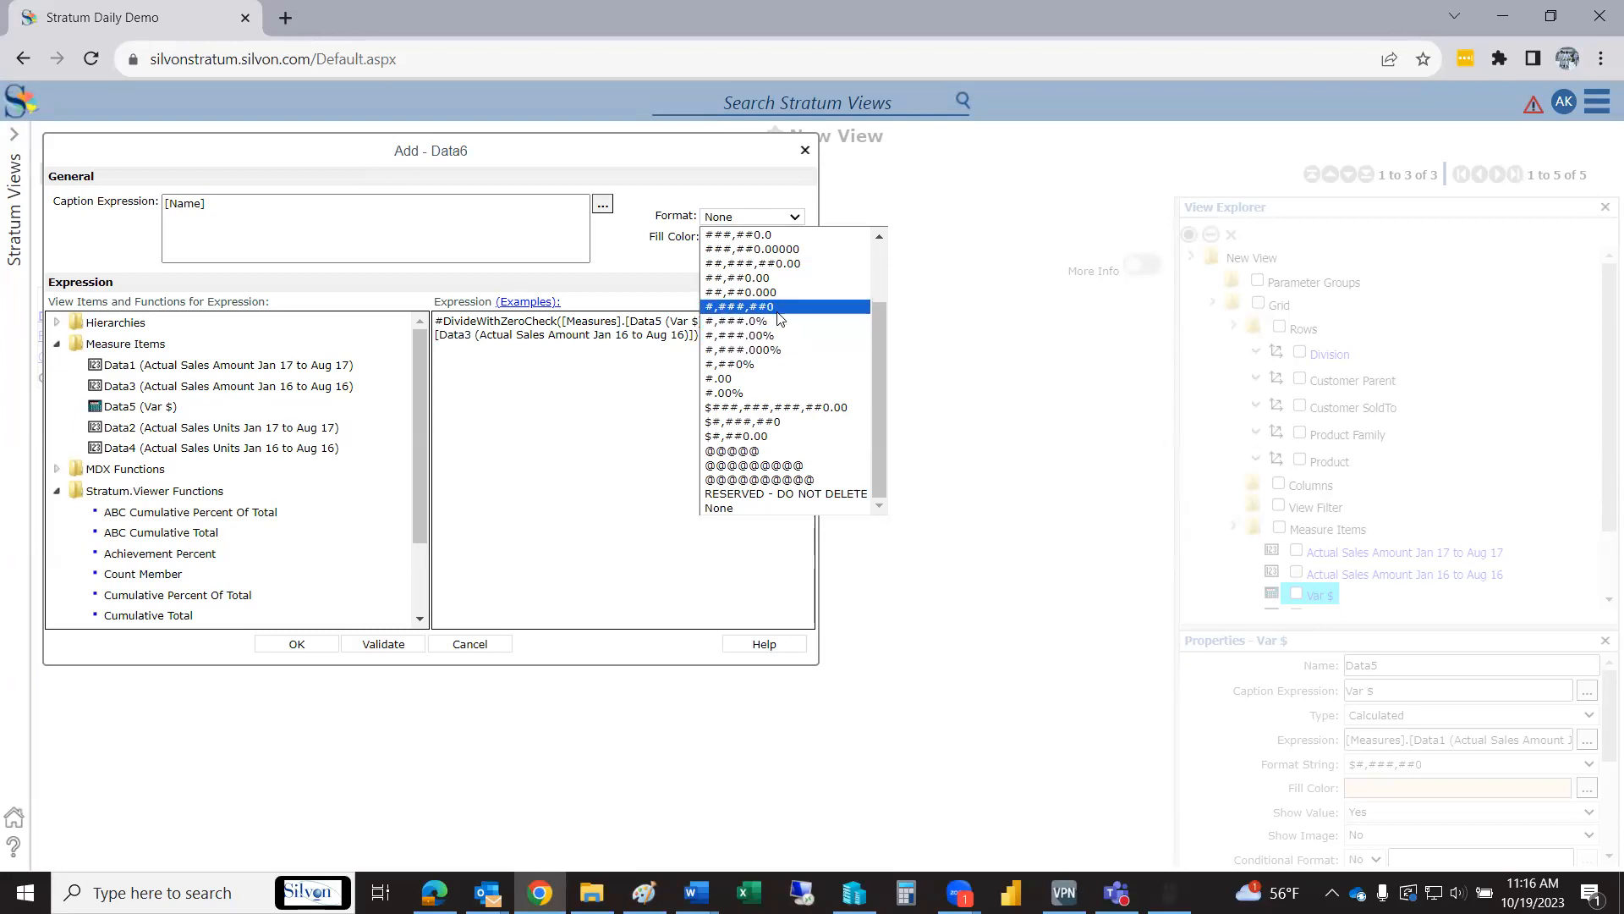
left_click(772, 365)
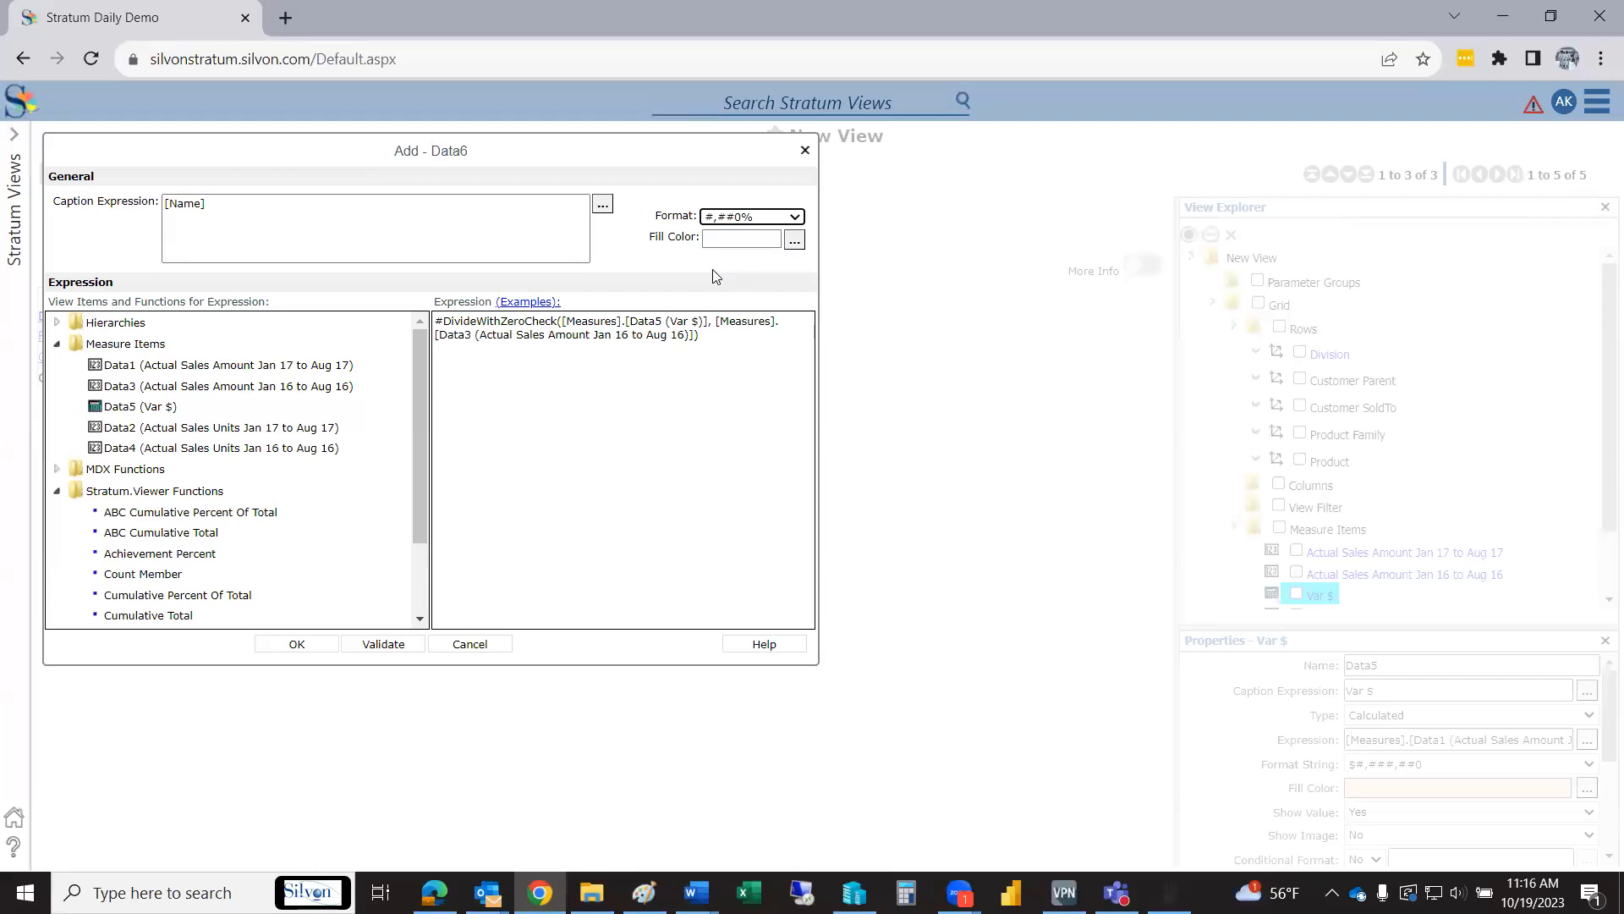
left_click(794, 240)
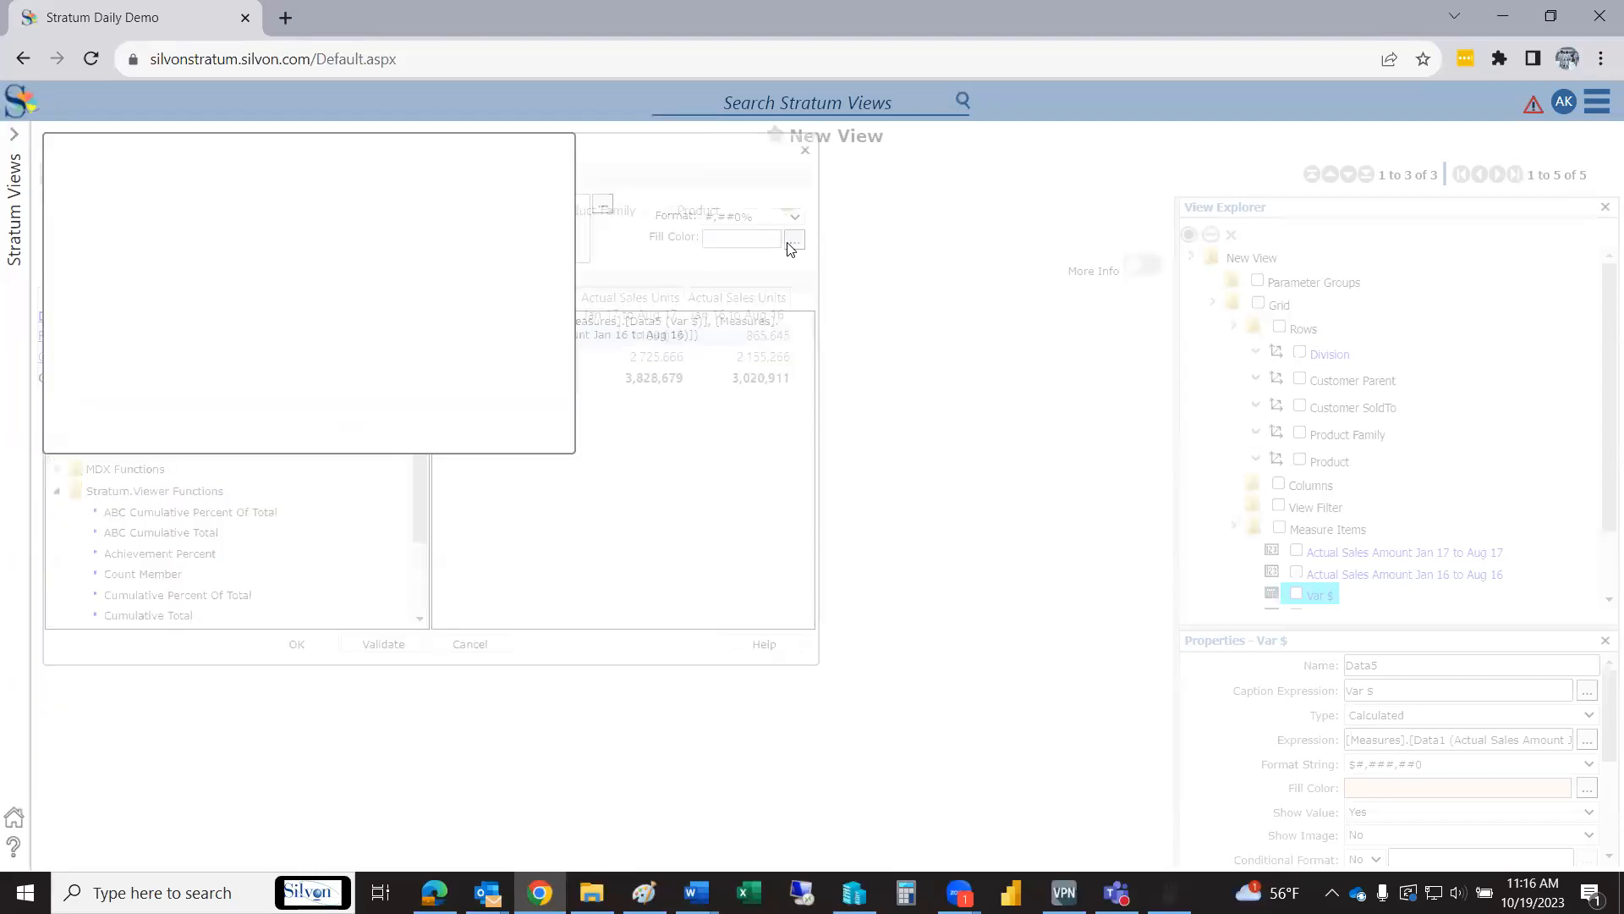
left_click(343, 249)
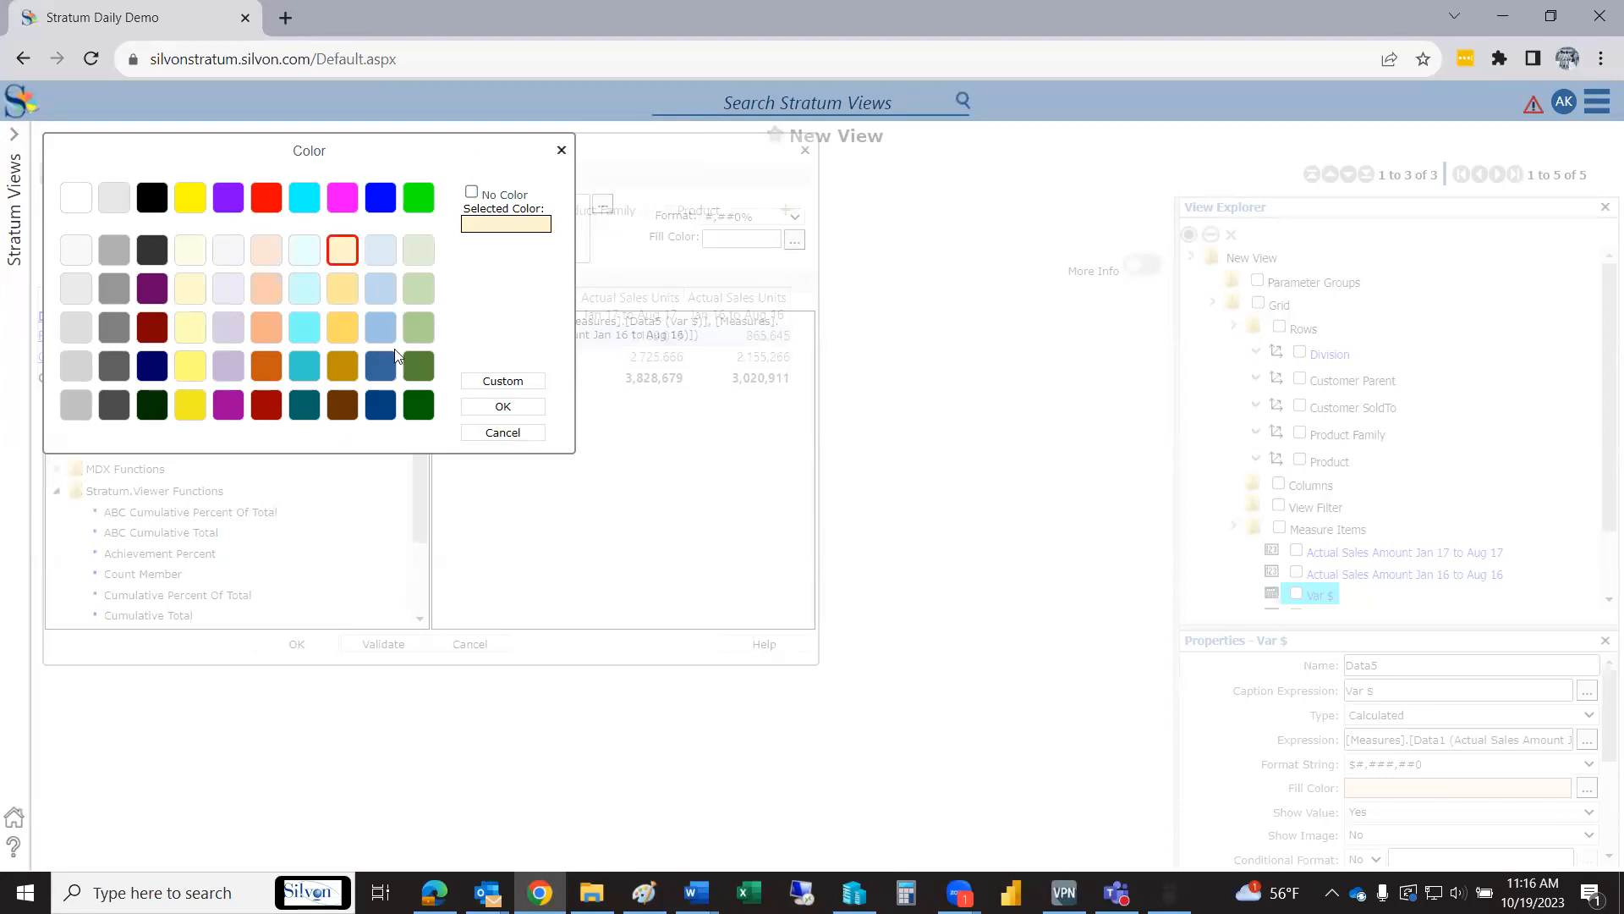
left_click(499, 408)
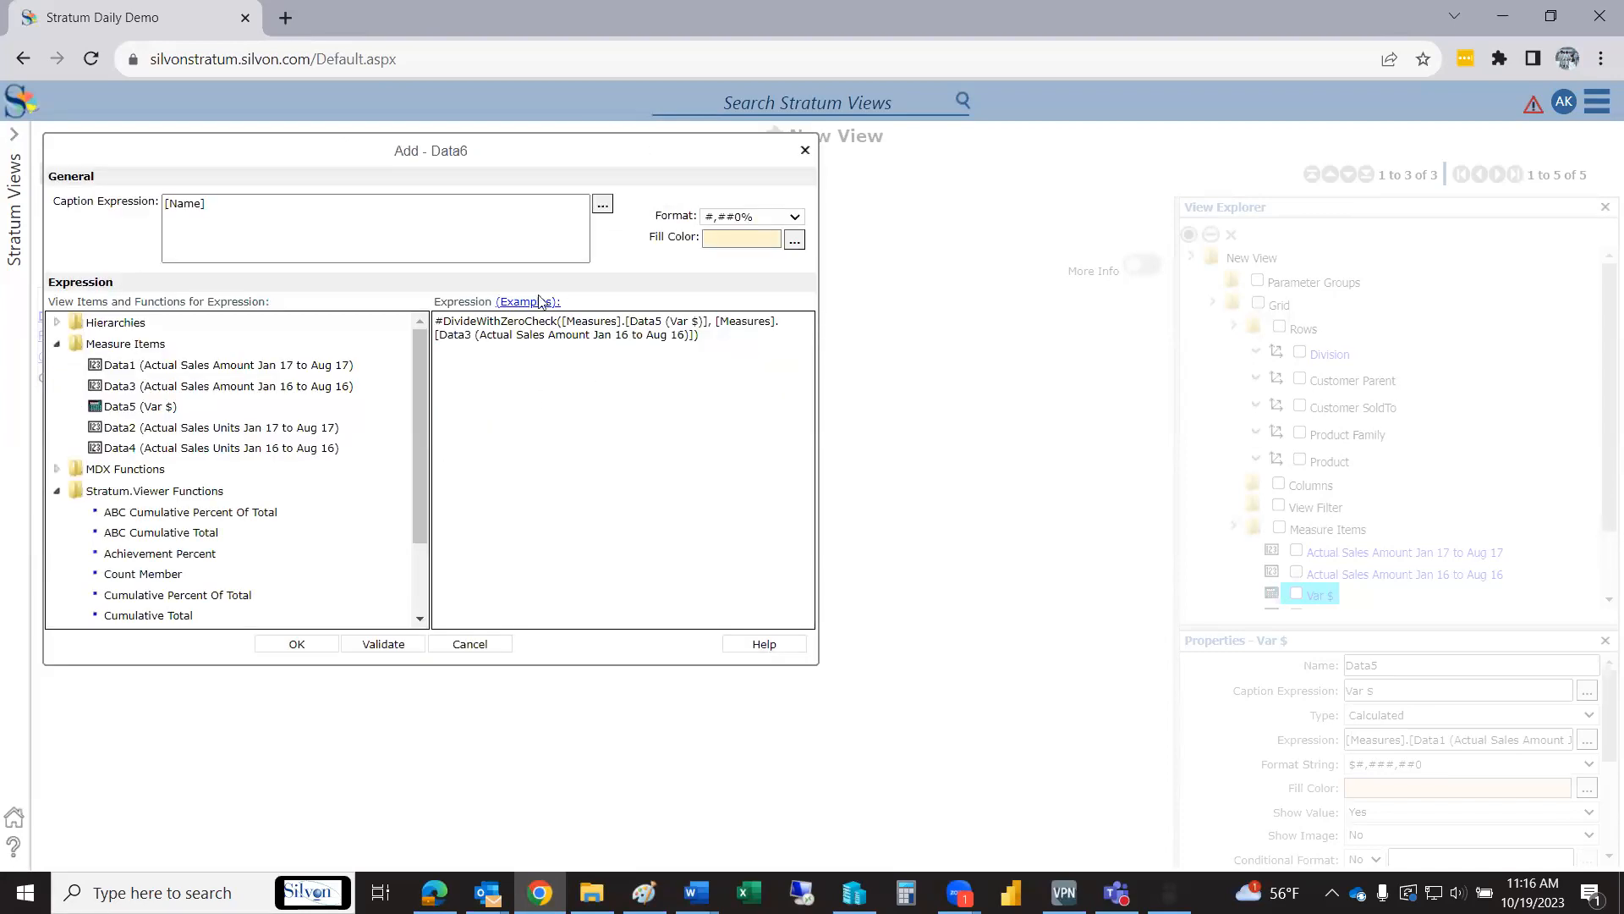
Caption the new measure "Var %" and add it to the view.
left_click_drag(216, 225, 87, 244)
type("Var ")
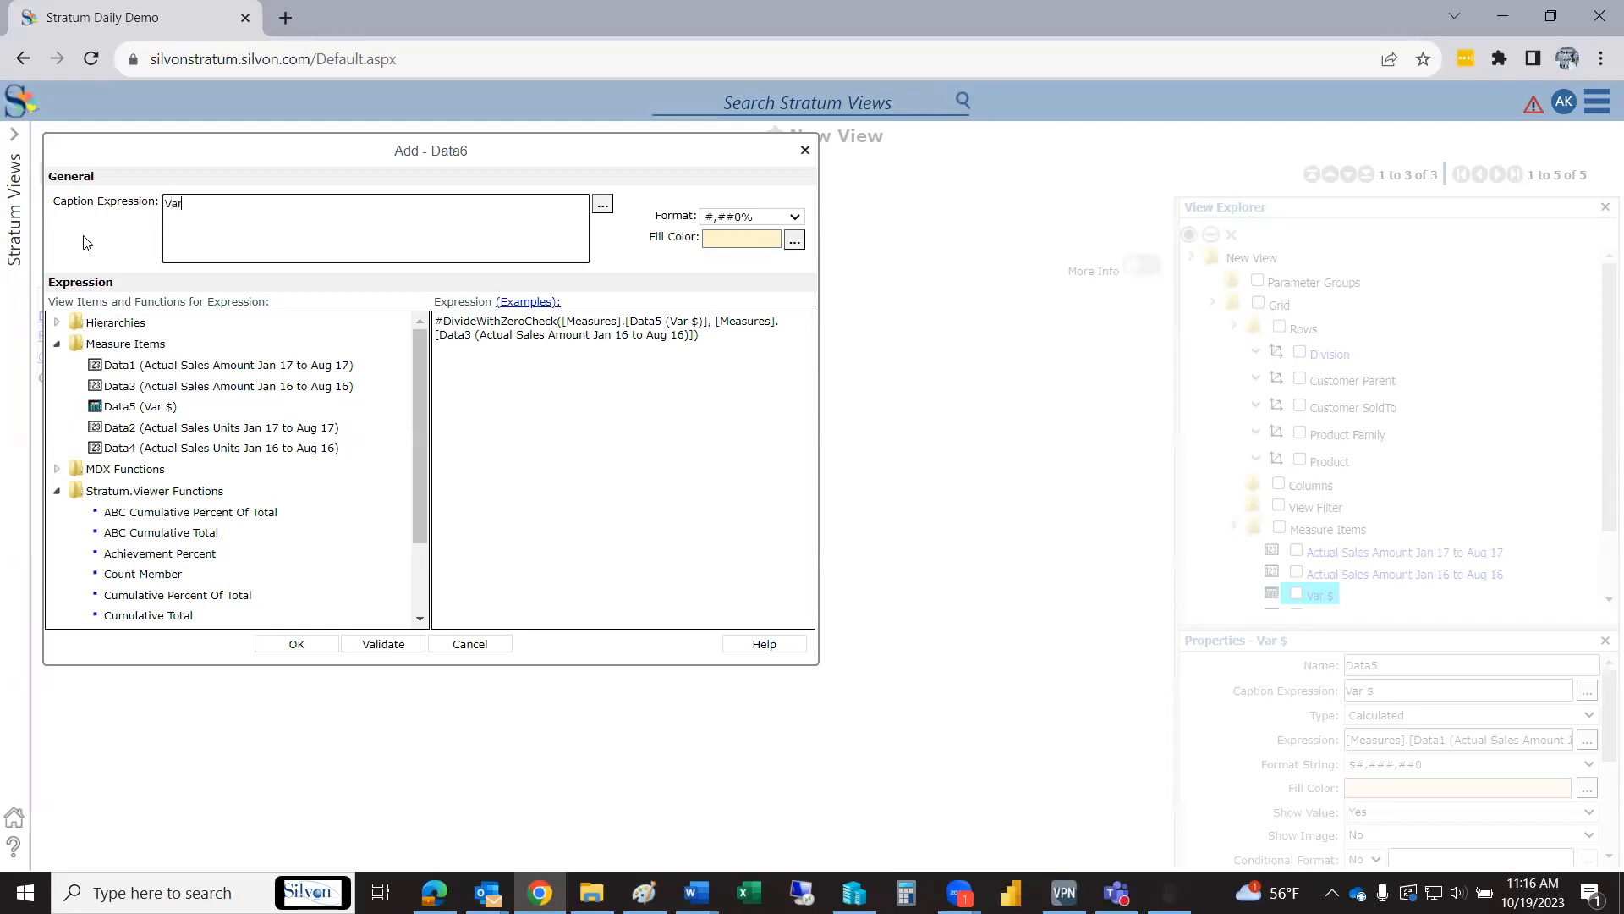
type("%")
left_click(296, 645)
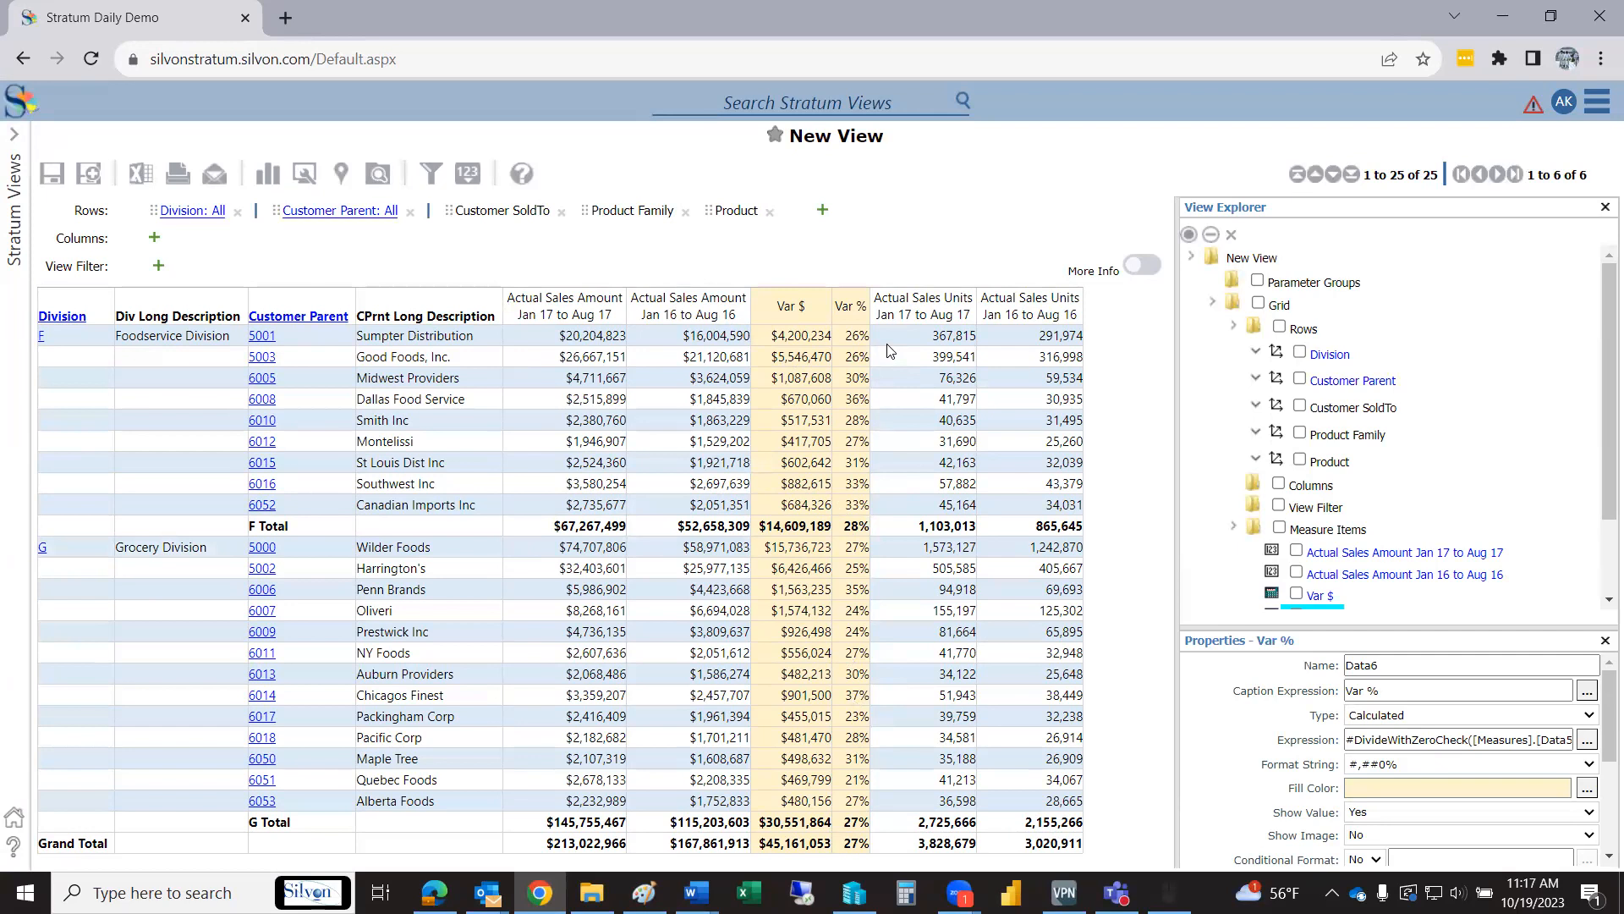
Hide the Var $ column in the grid.
right_click(759, 319)
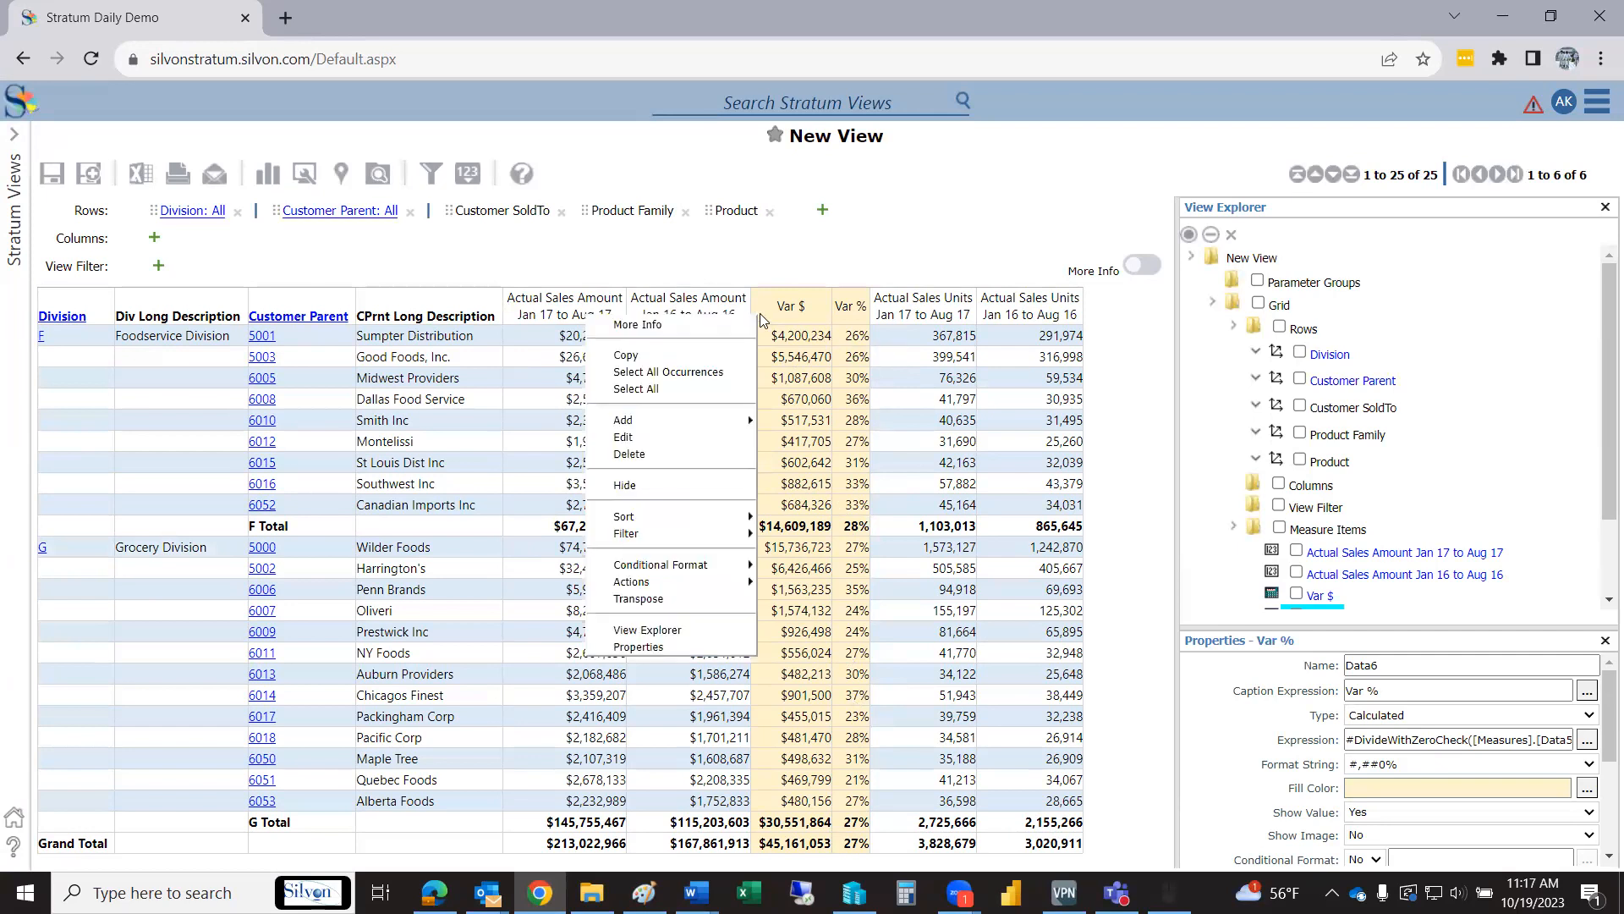
left_click(641, 485)
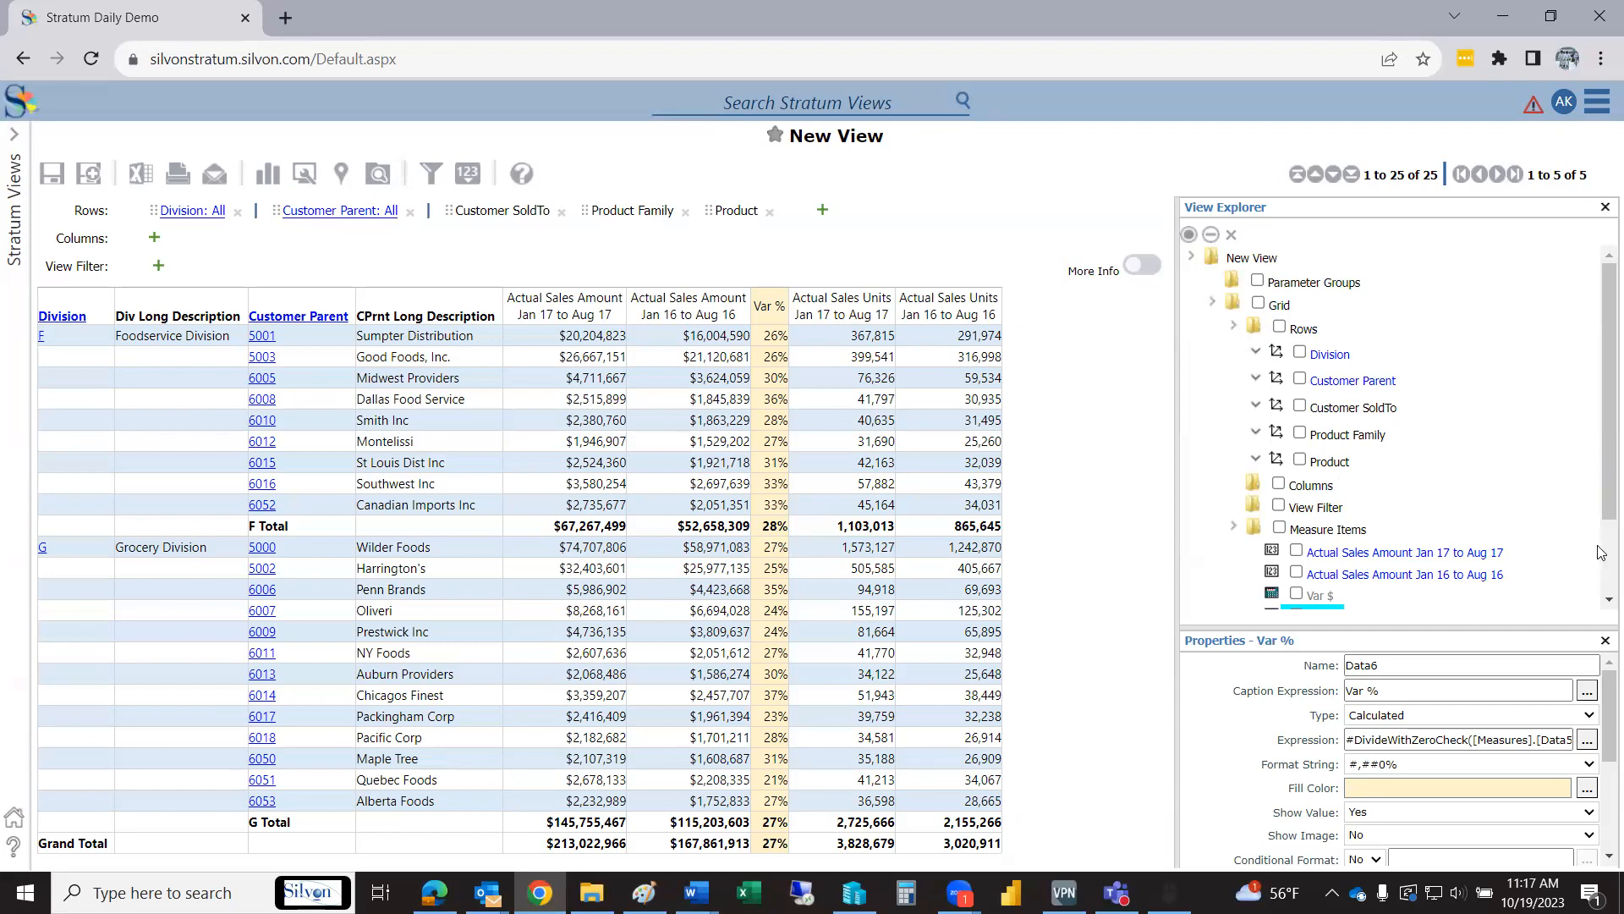
Review the properties of the Var % measure in an enlarged properties area and inspect its expression without changing it.
scroll(1599, 736, "down", 2)
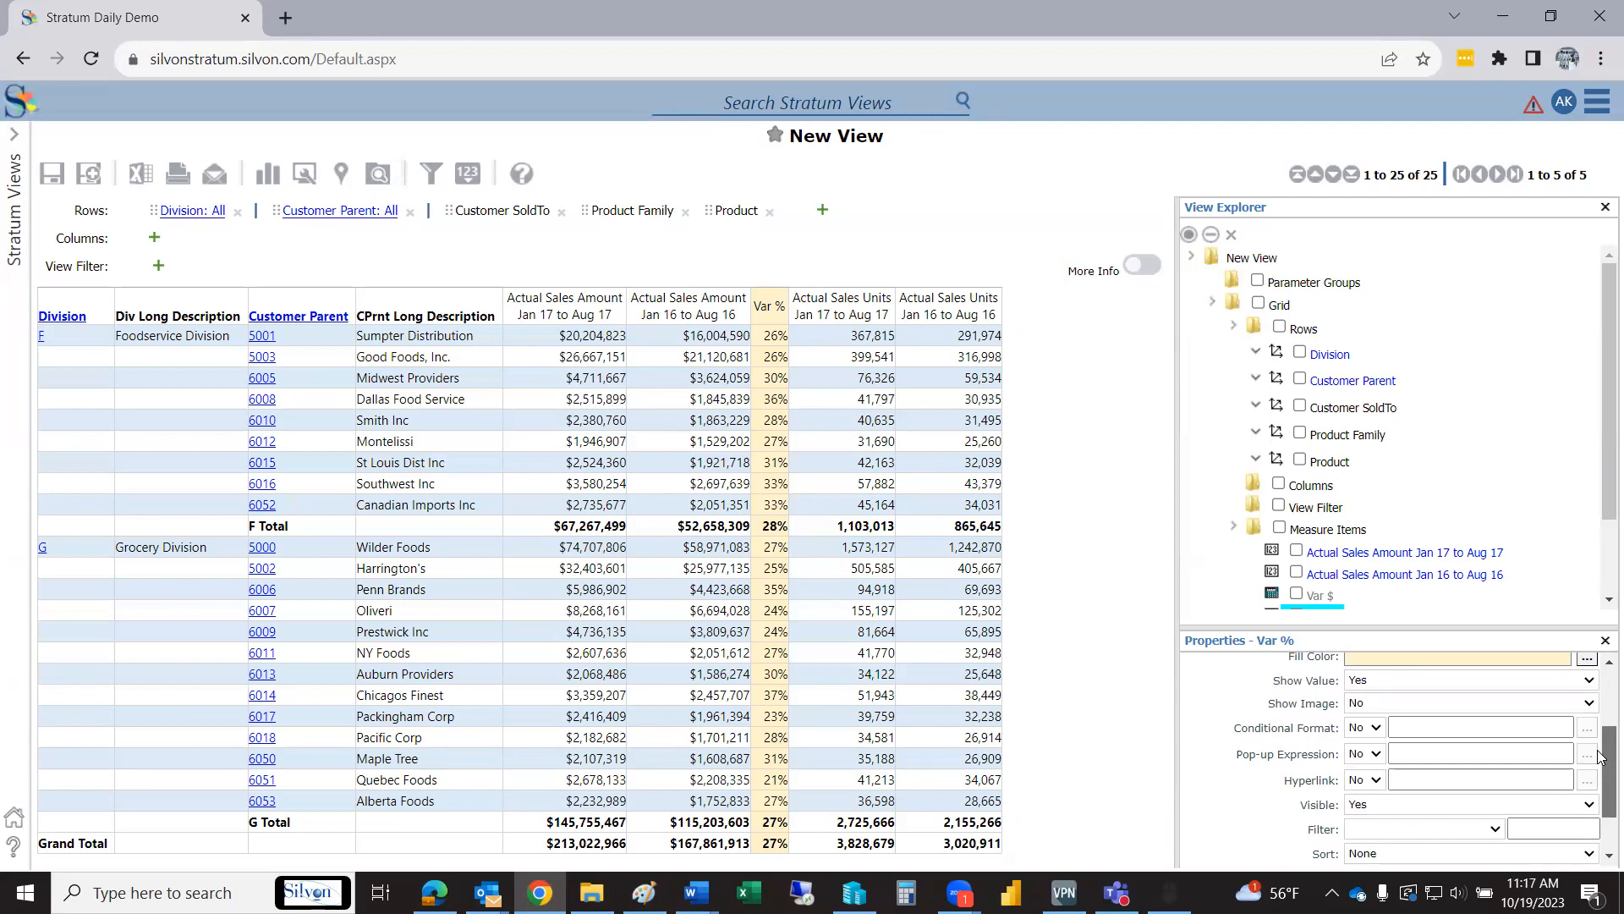
scroll(1598, 755, "up", 5)
scroll(1597, 757, "down", 5)
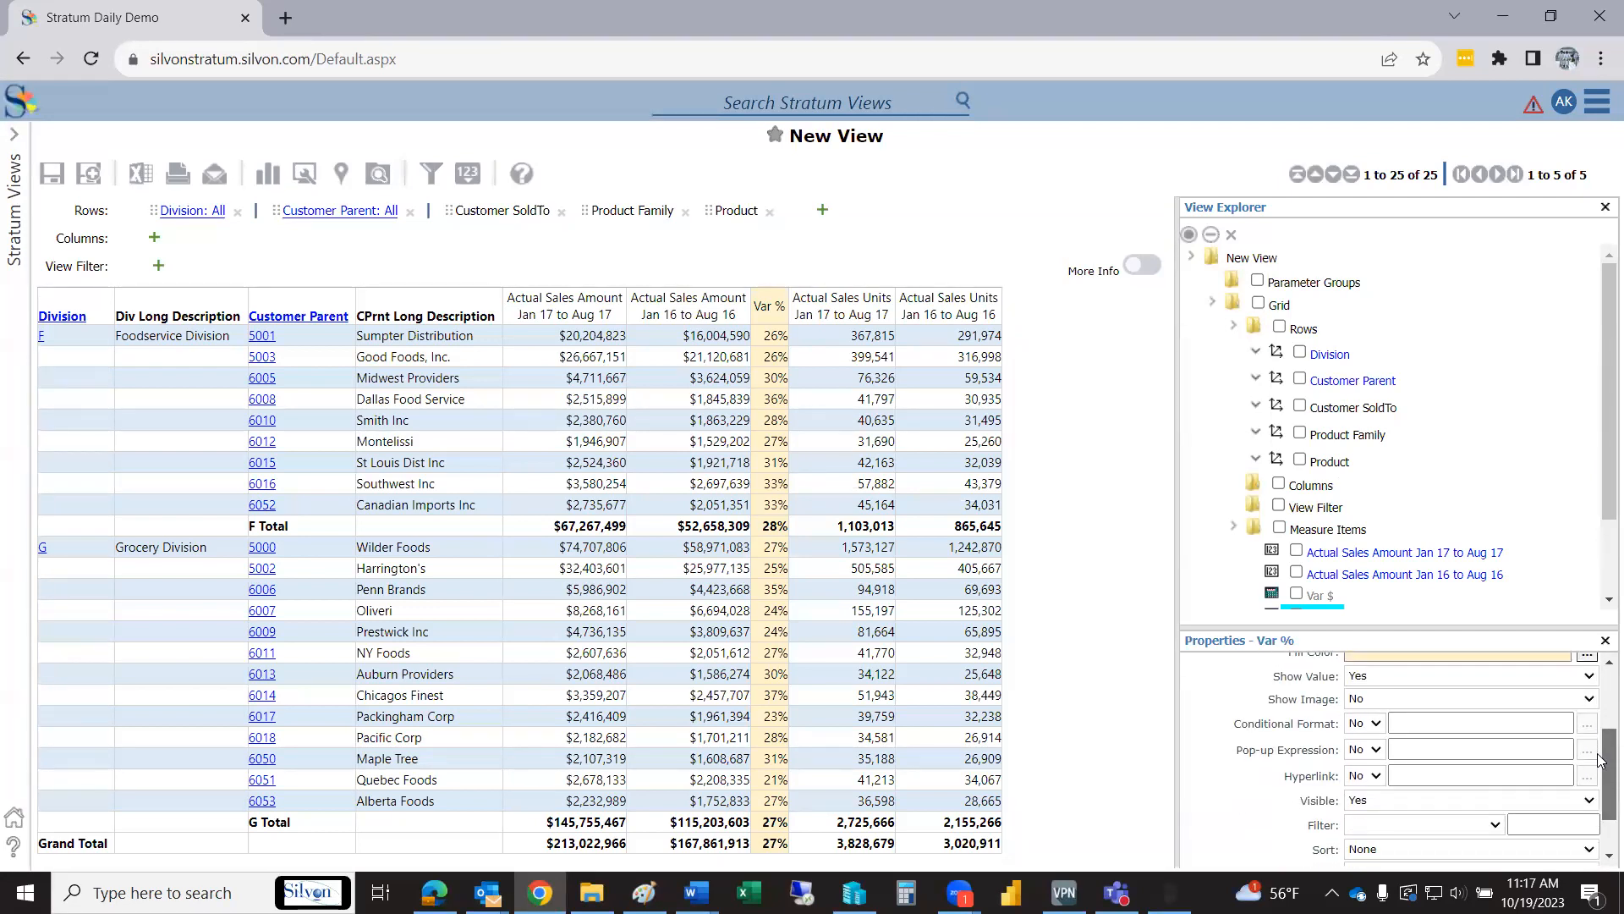
scroll(1598, 554, "down", 1)
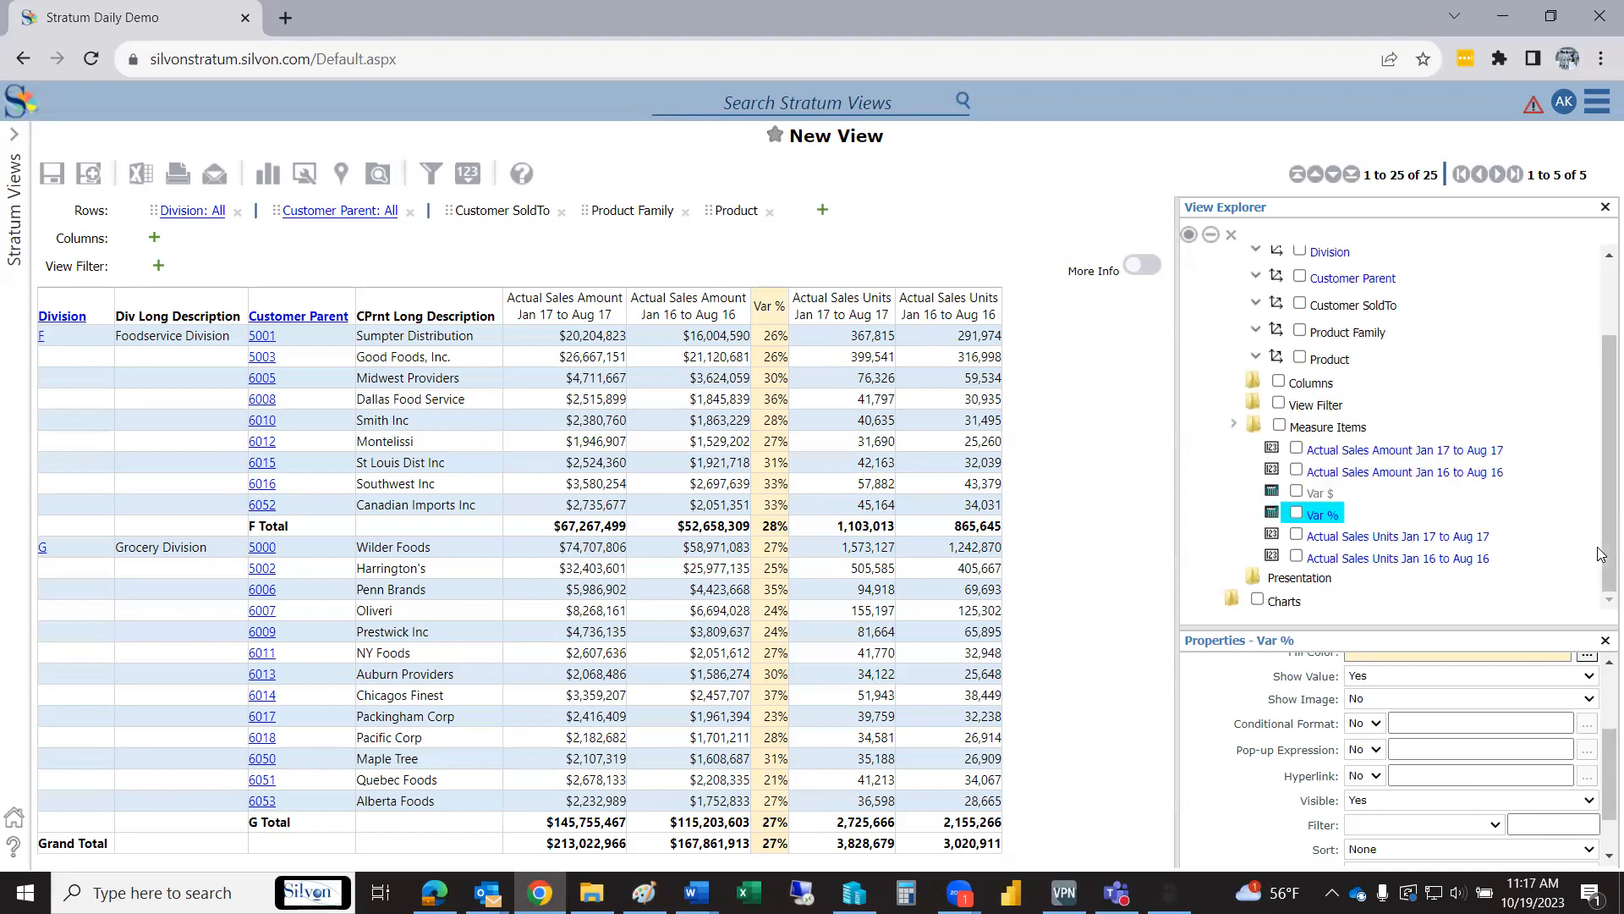
right_click(1324, 520)
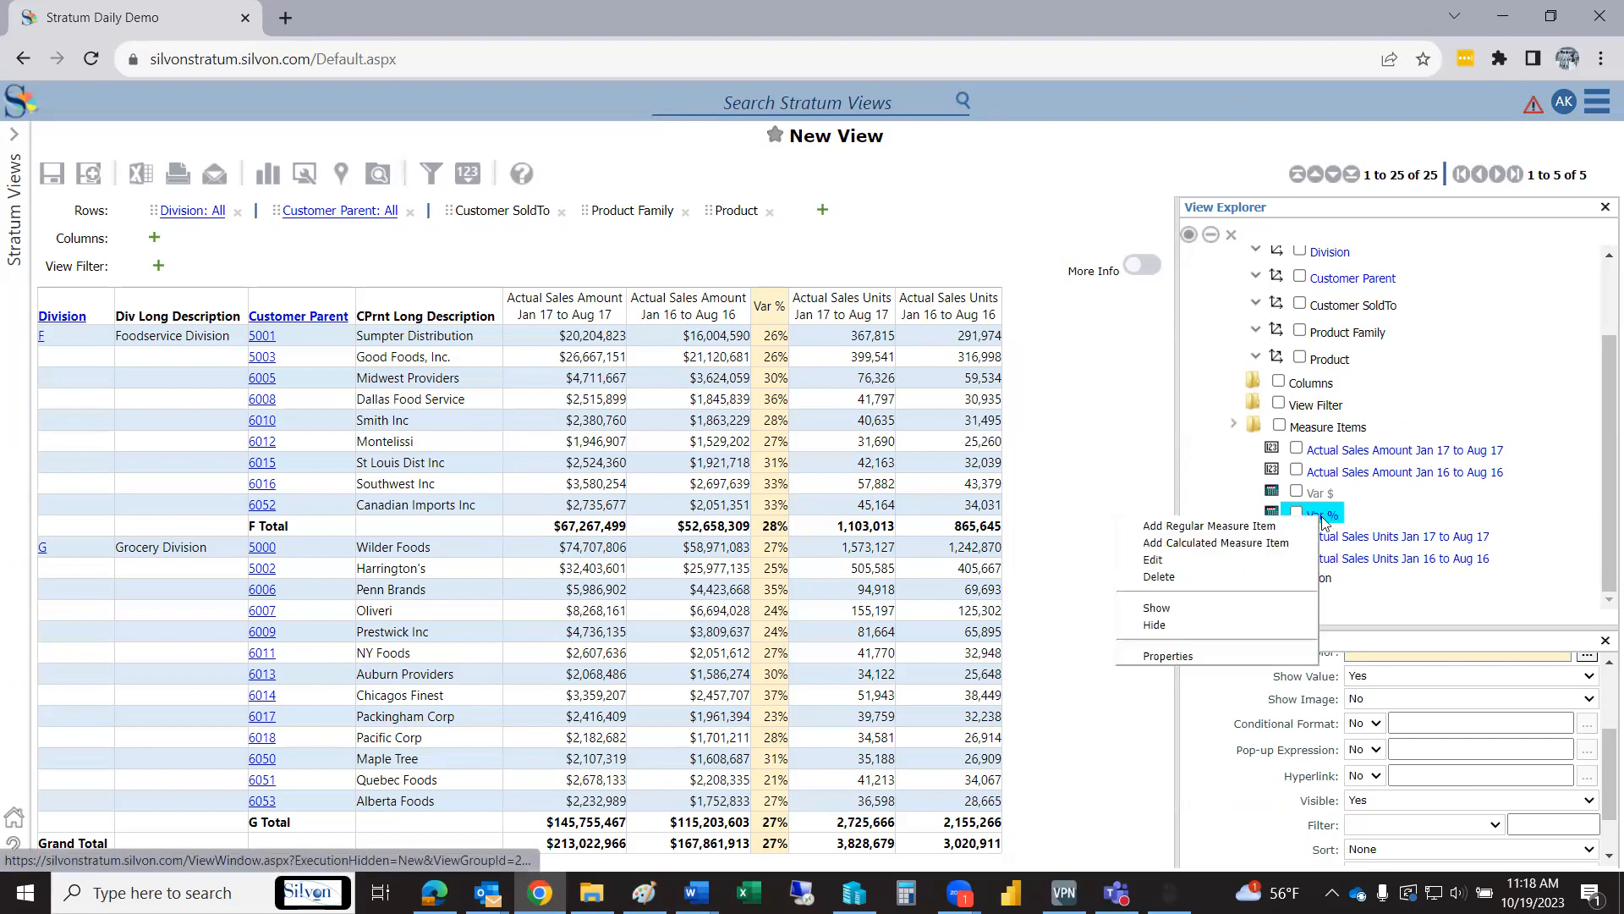
left_click(1171, 656)
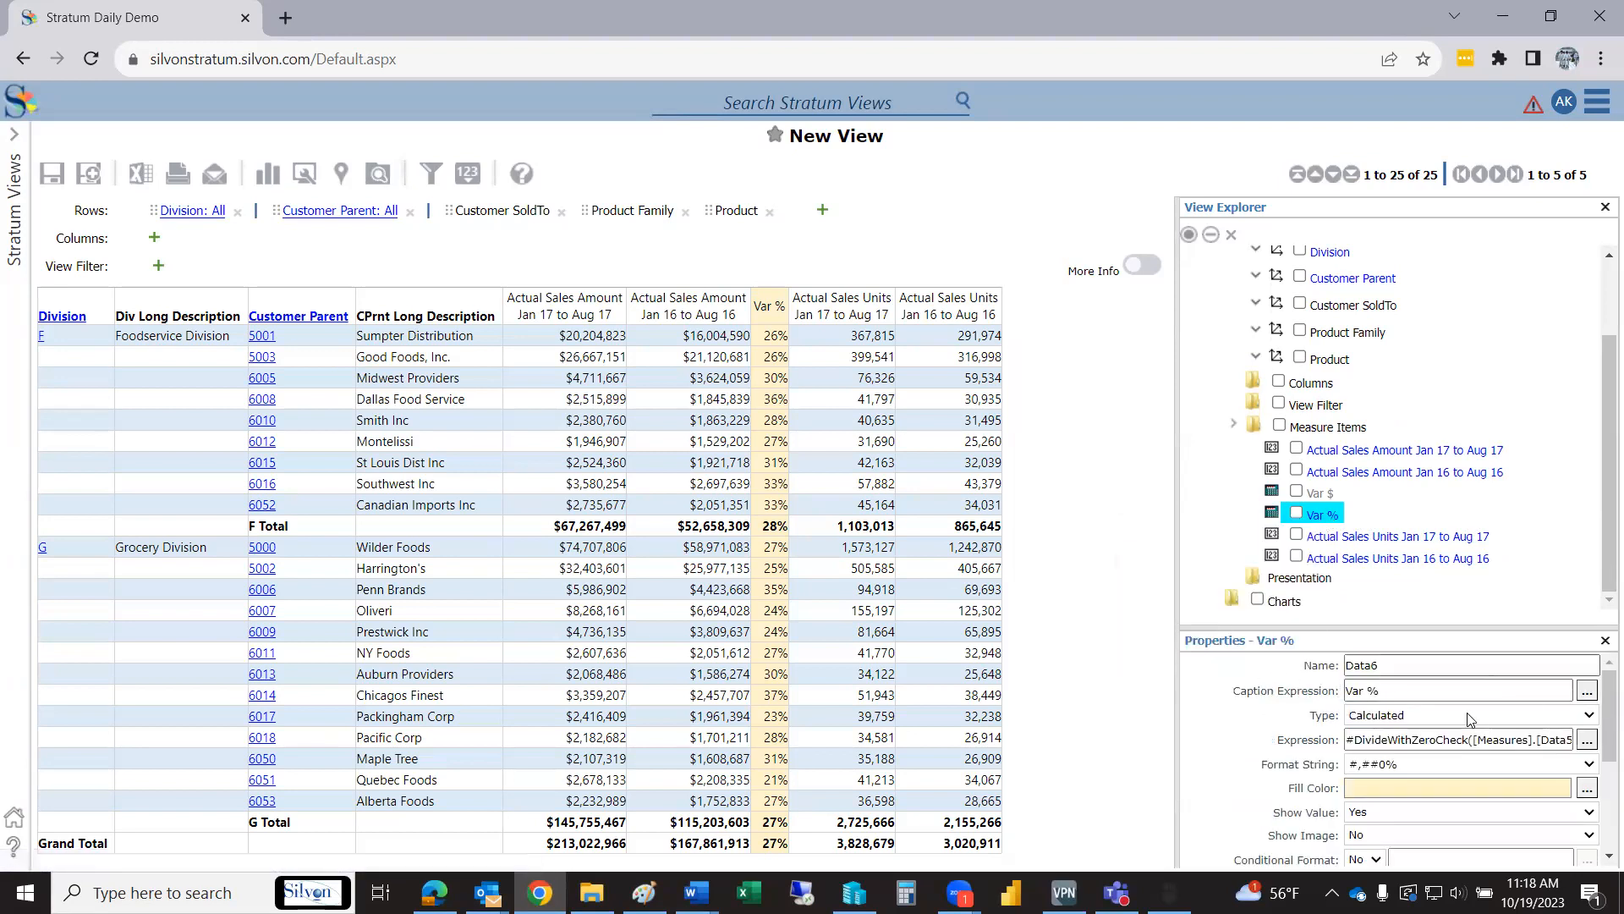
left_click_drag(1414, 629, 1414, 542)
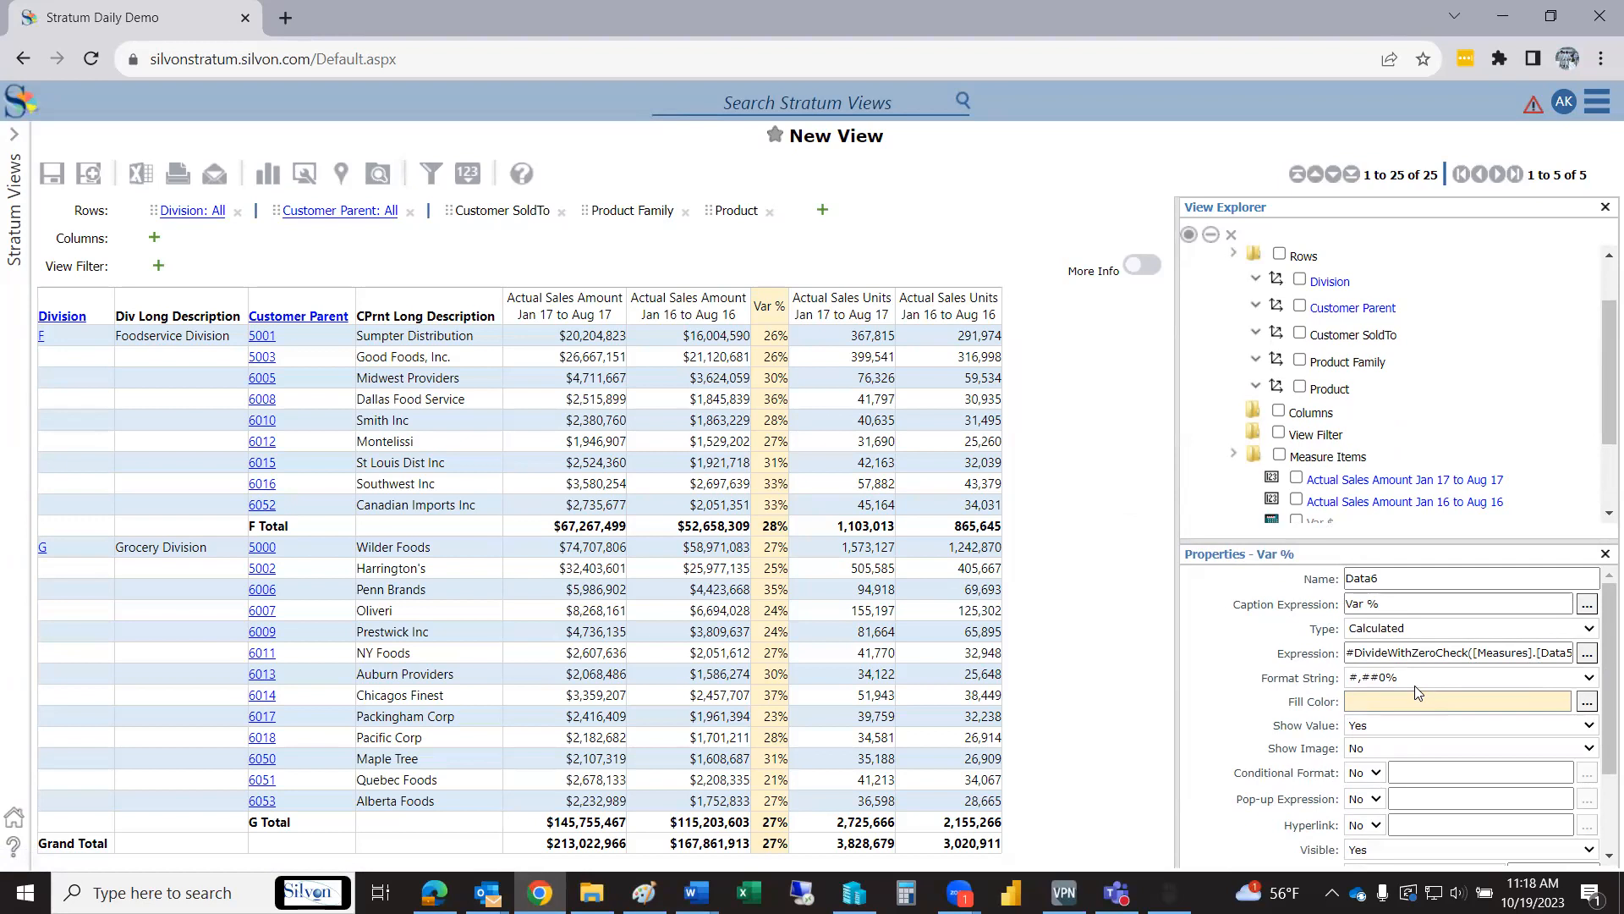
left_click(1586, 654)
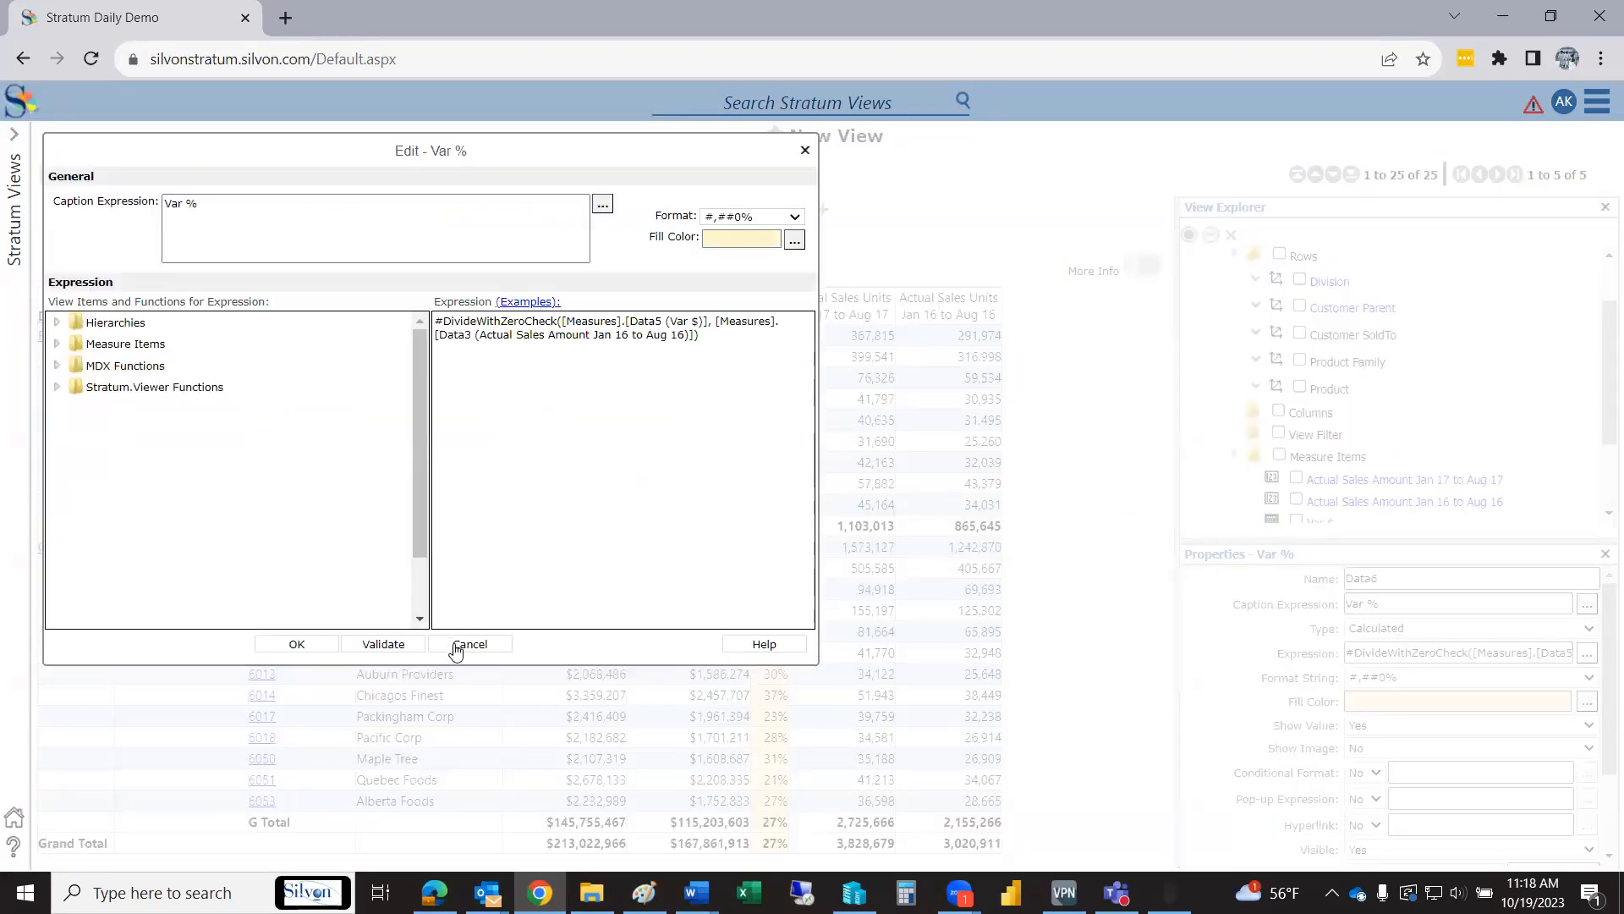
left_click(461, 646)
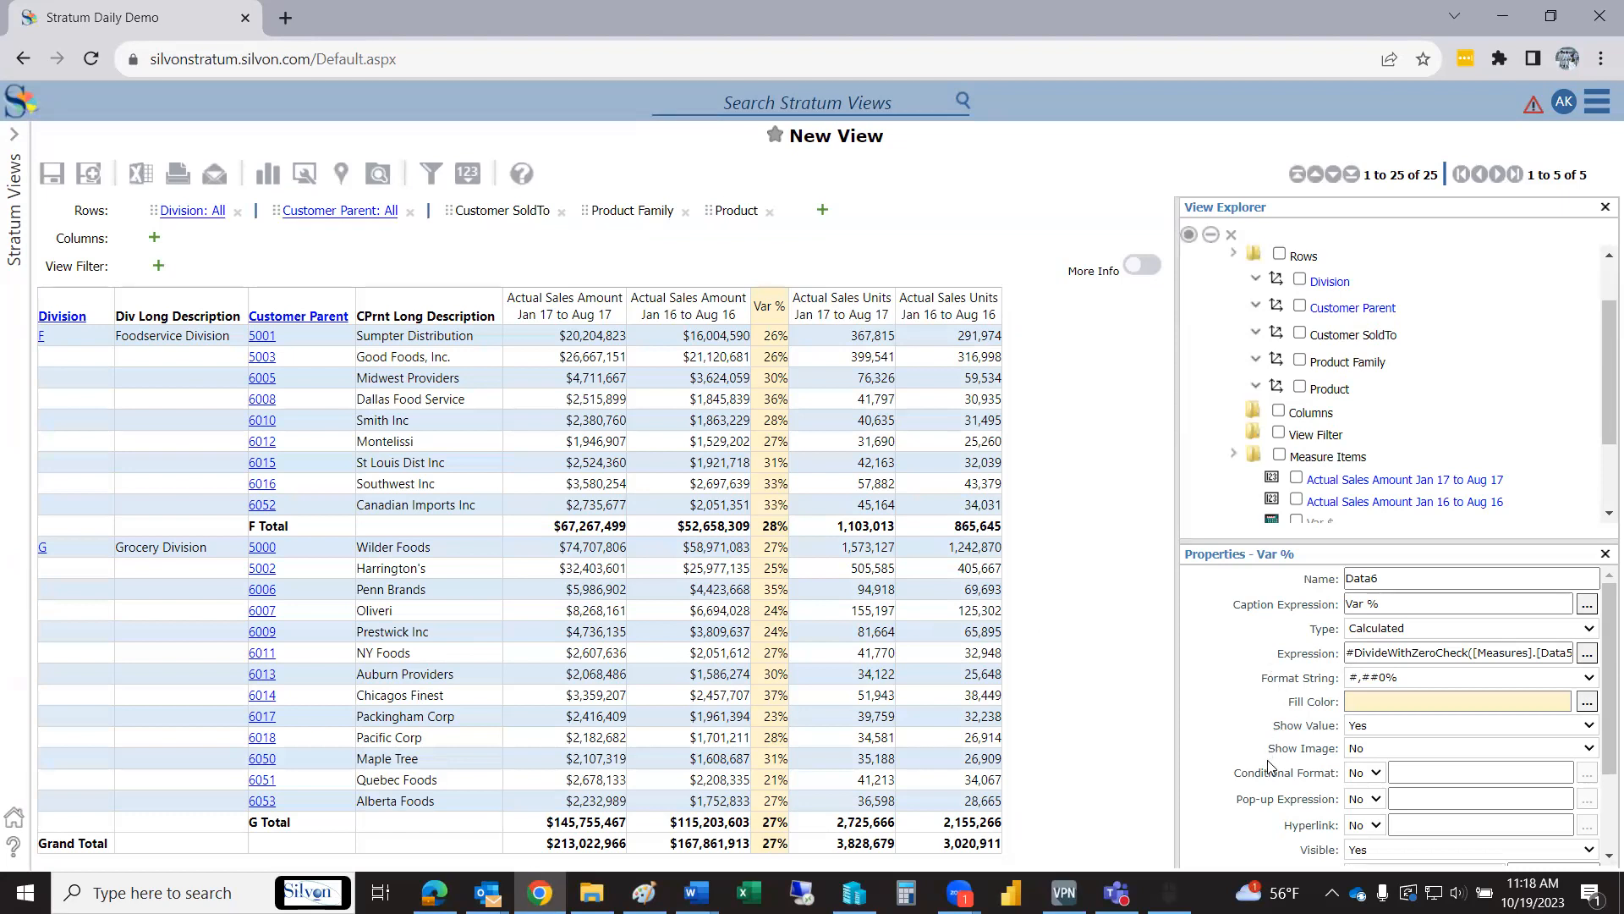
Enable conditional formatting for Var % and start a custom format named "Sales Growth Traffic Light".
left_click(1366, 772)
left_click(1360, 790)
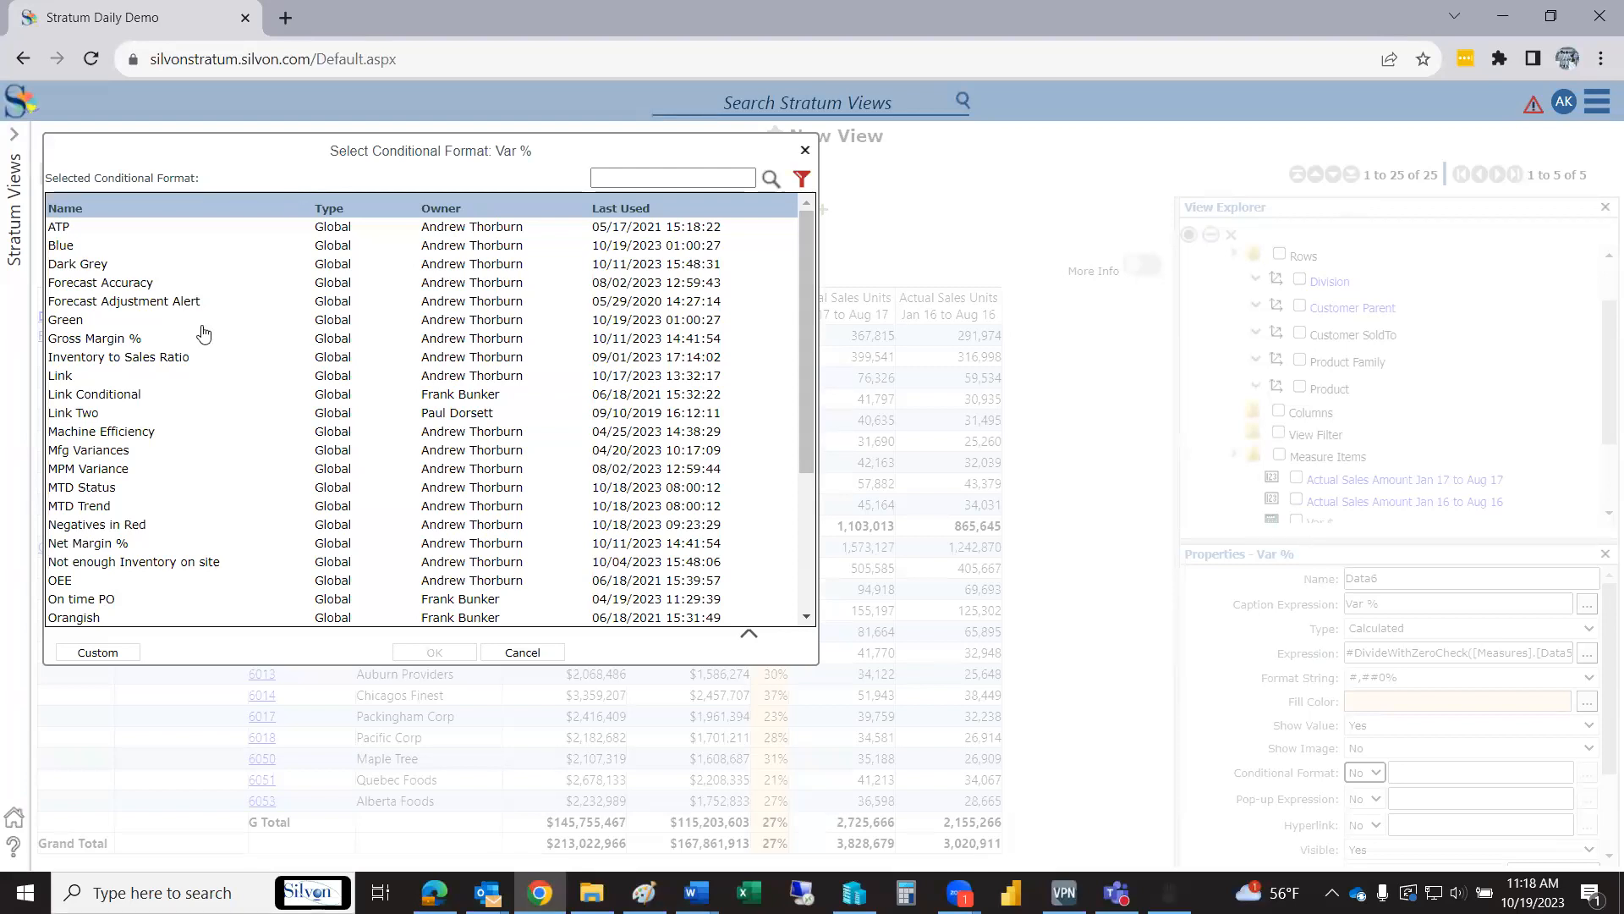
left_click(119, 657)
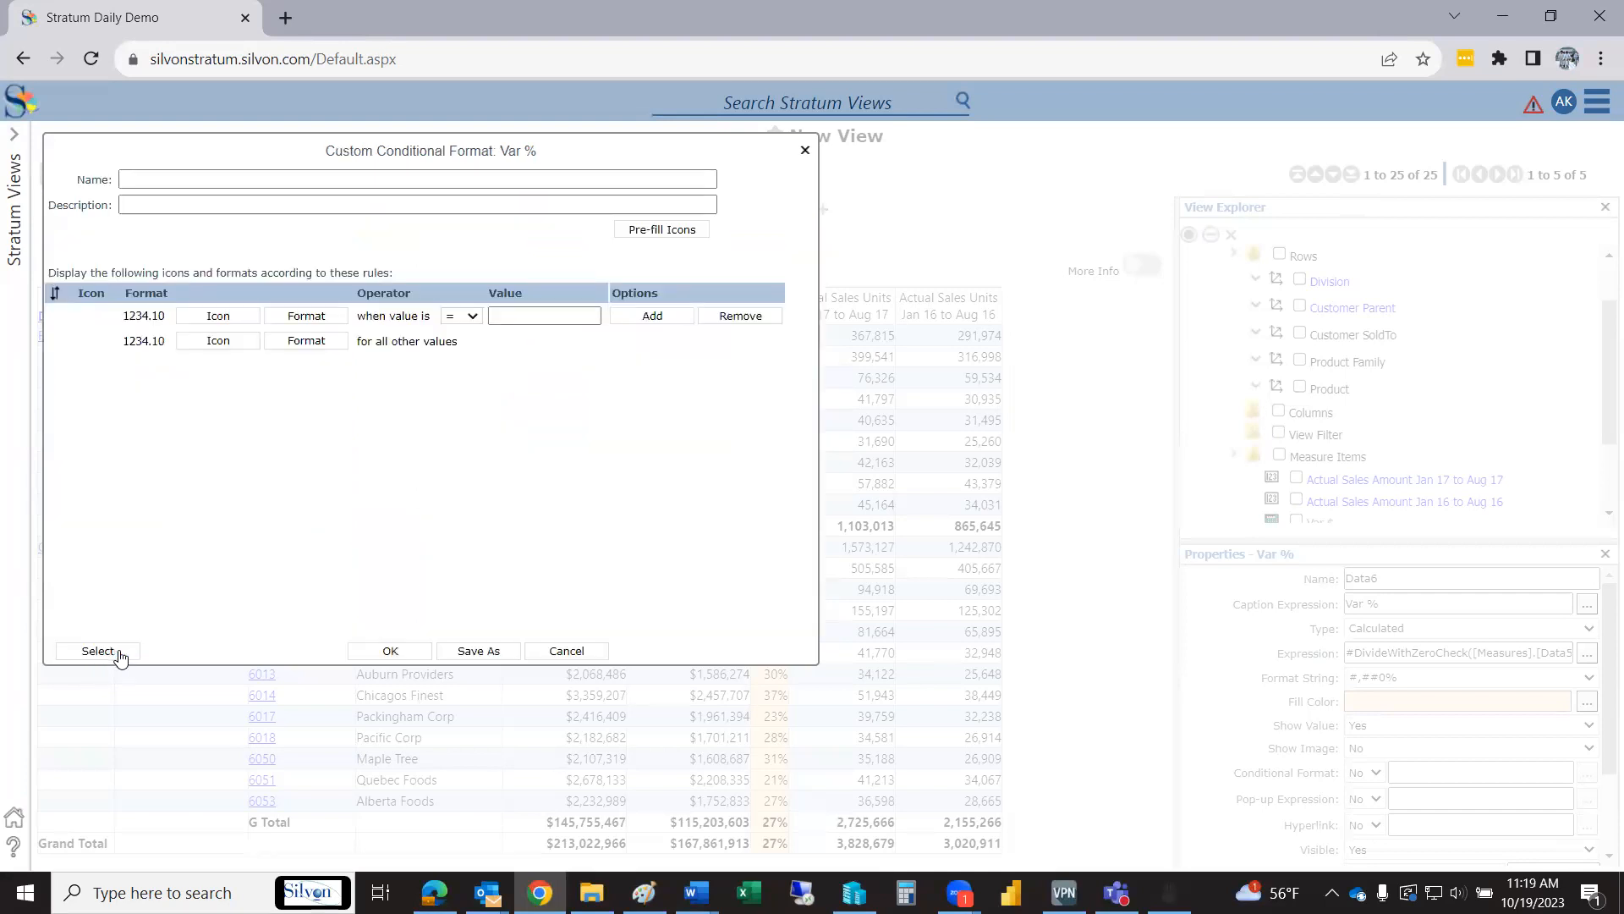
left_click_drag(575, 144, 1340, 257)
left_click(1273, 290)
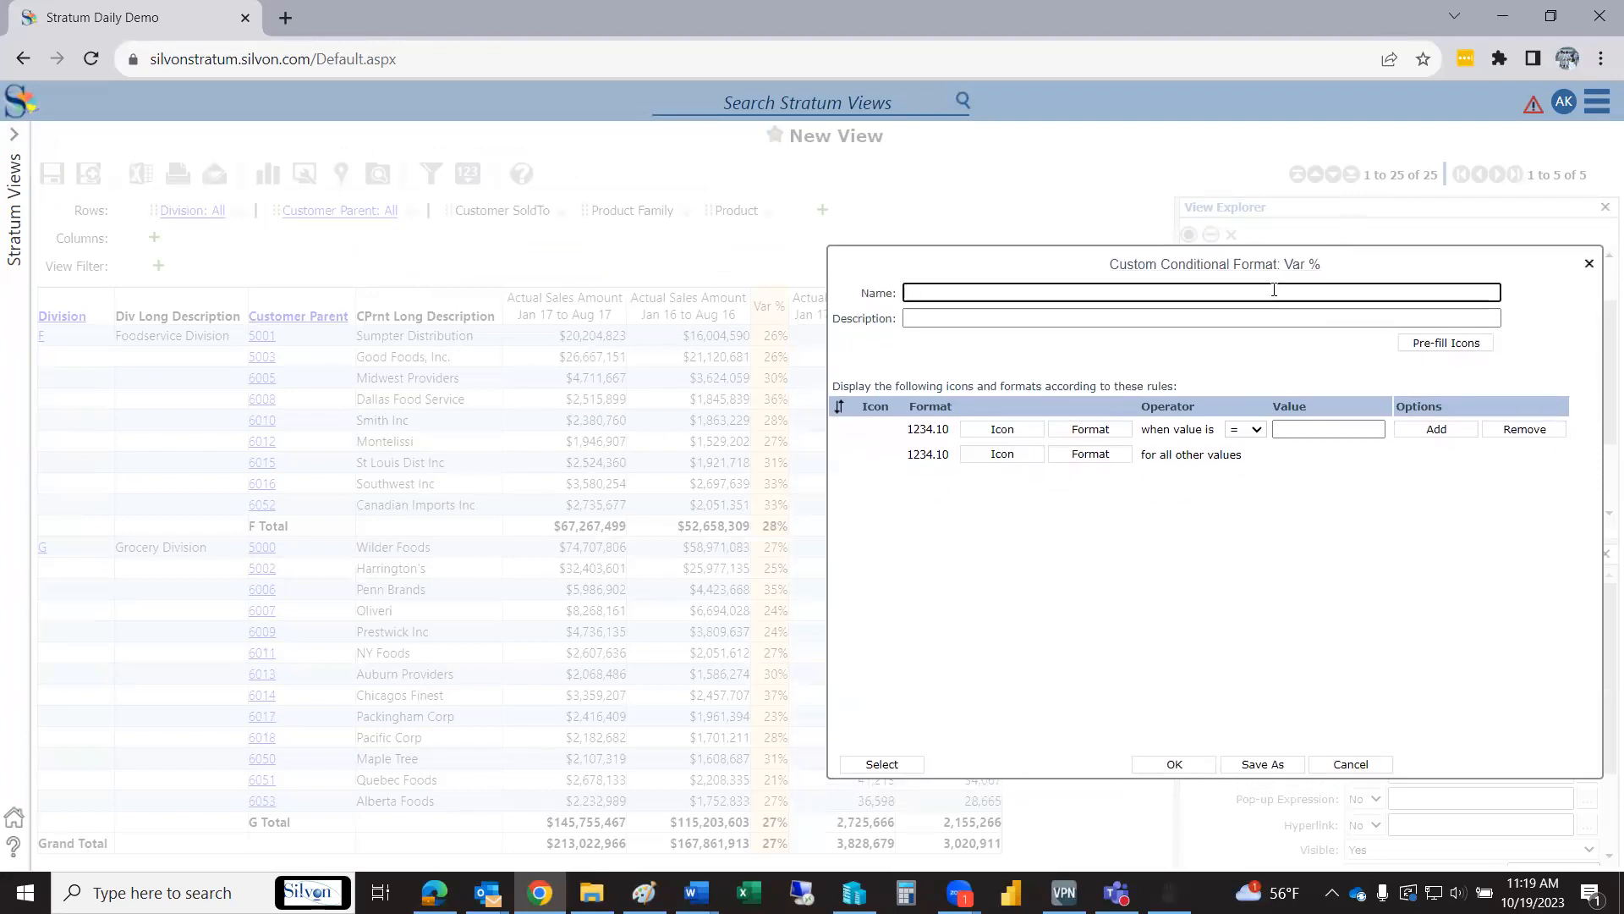
type("Sales Growth Traffic Light")
left_click(1240, 316)
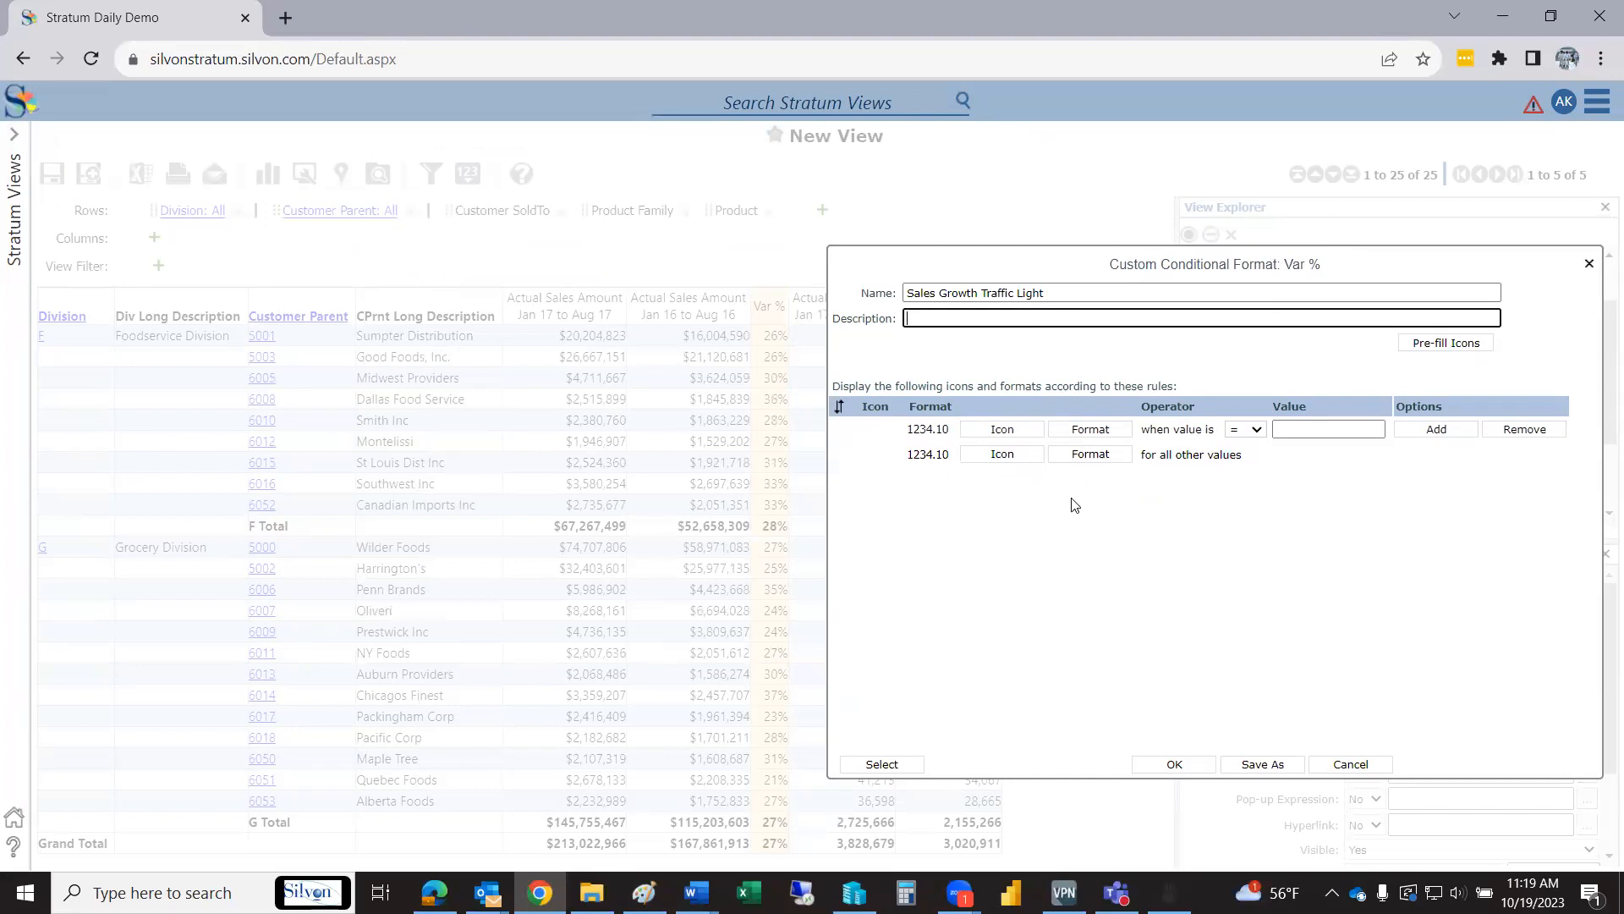
Look through the directional arrow icon sets available for the first rule's icon.
left_click(1001, 432)
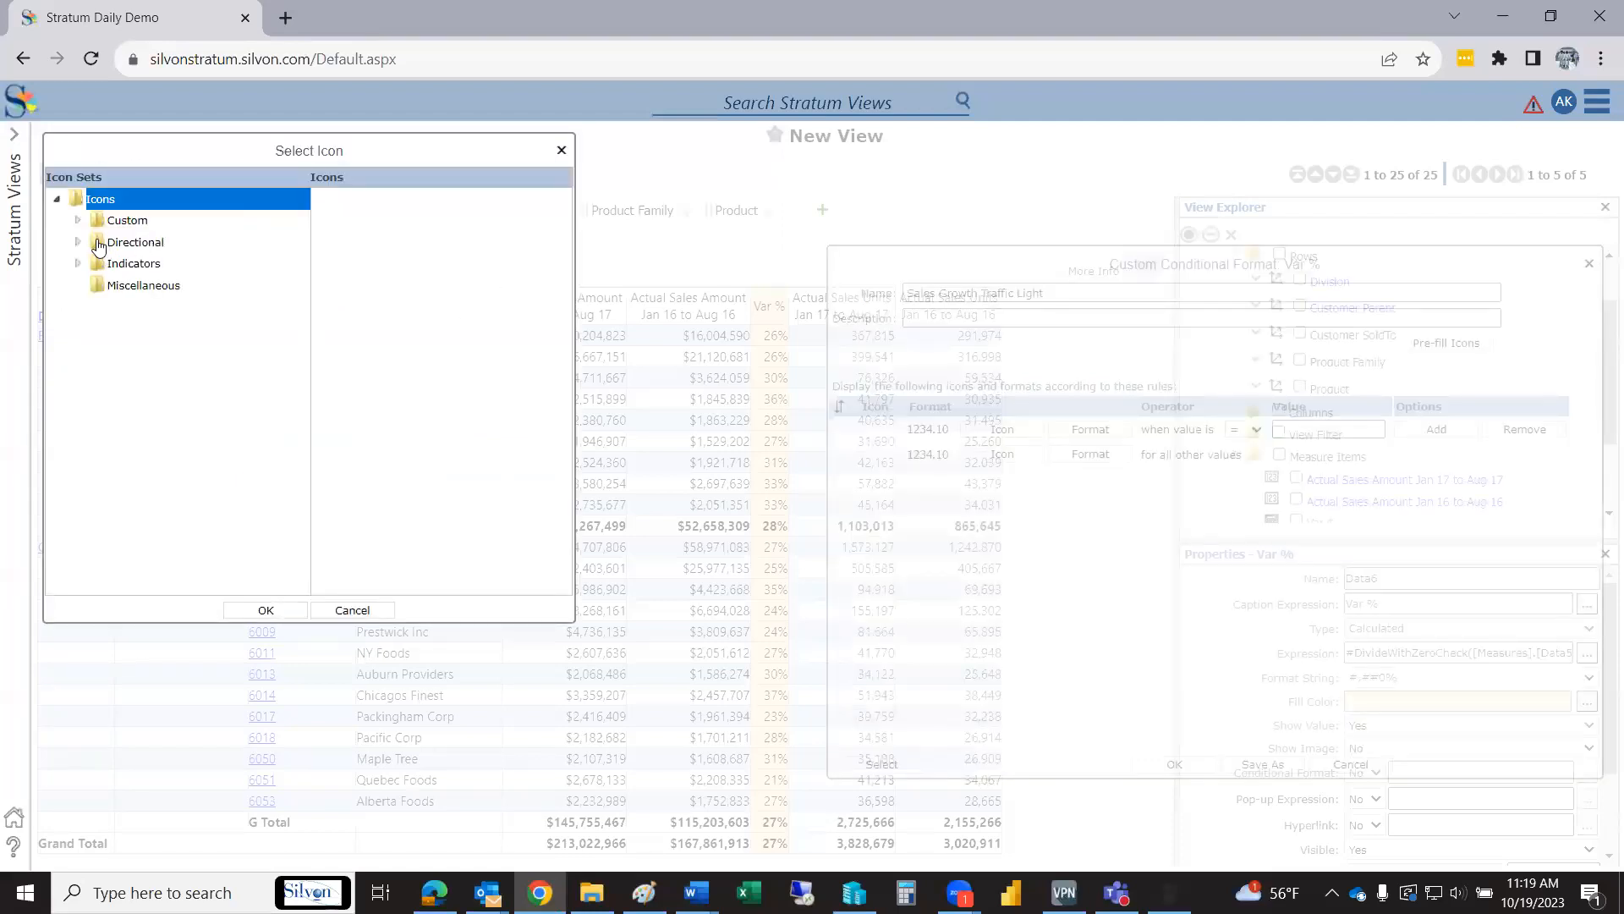
left_click(90, 246)
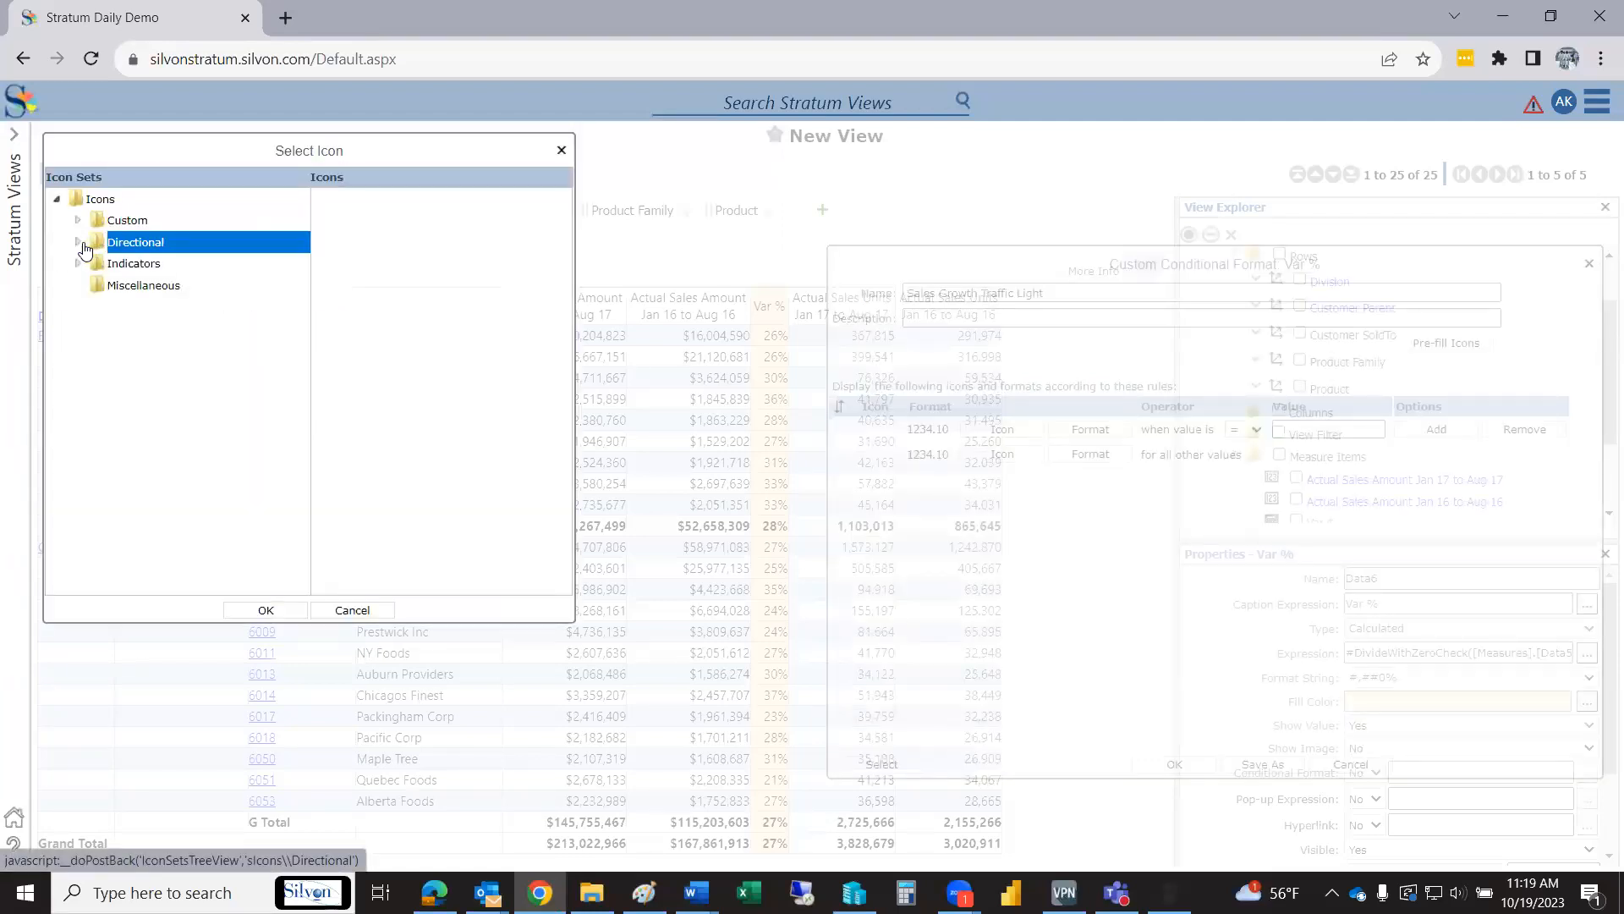
left_click(127, 267)
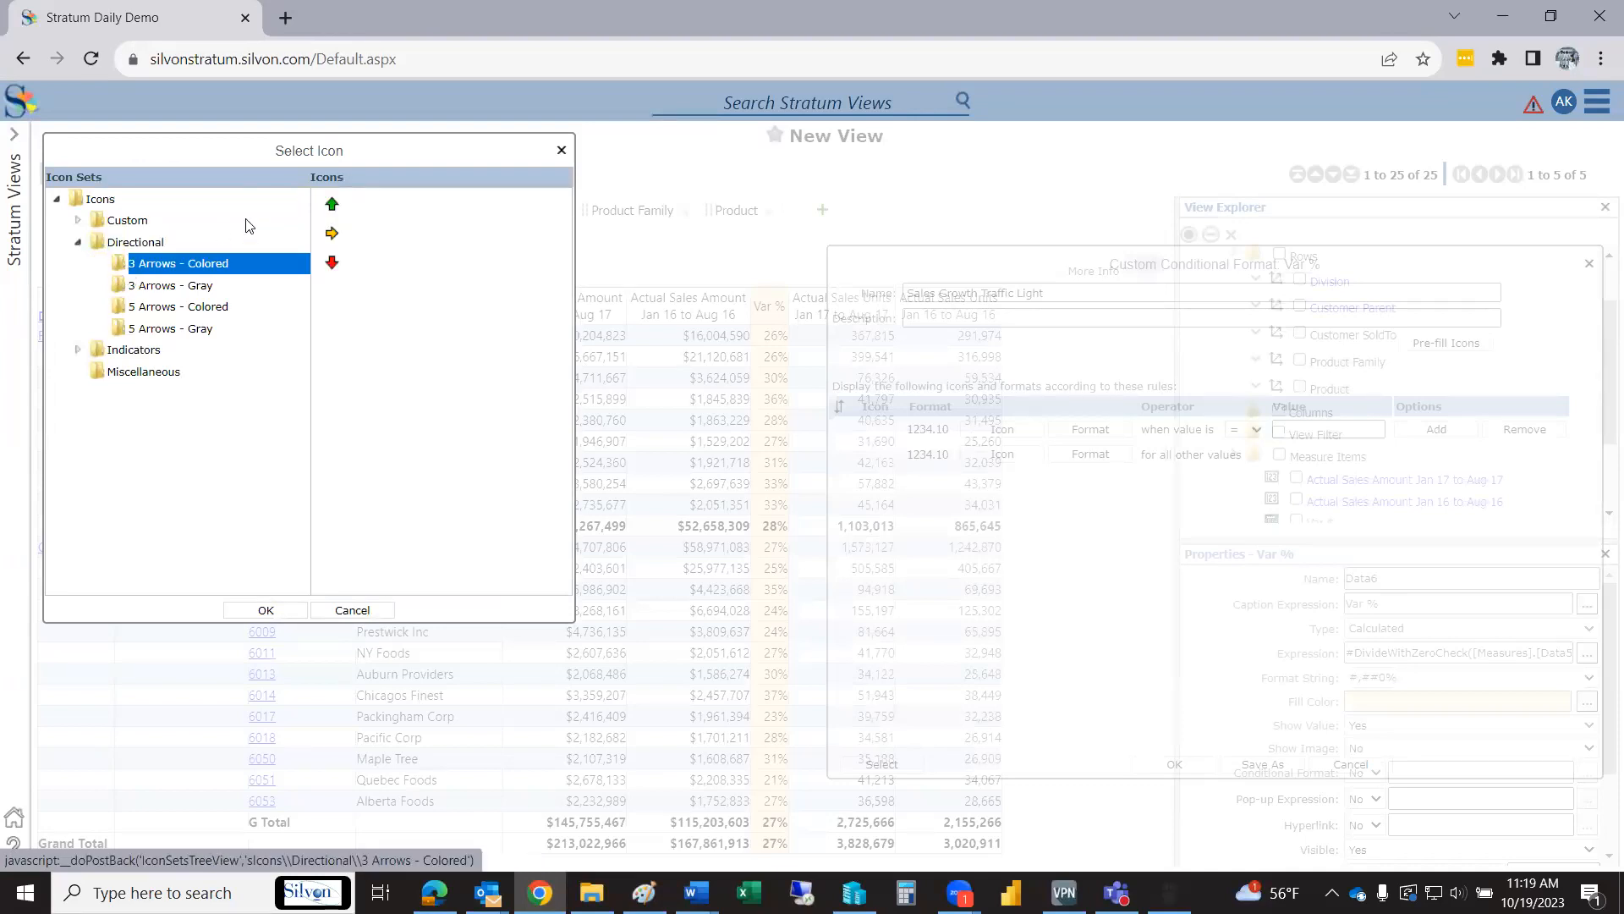
left_click(334, 210)
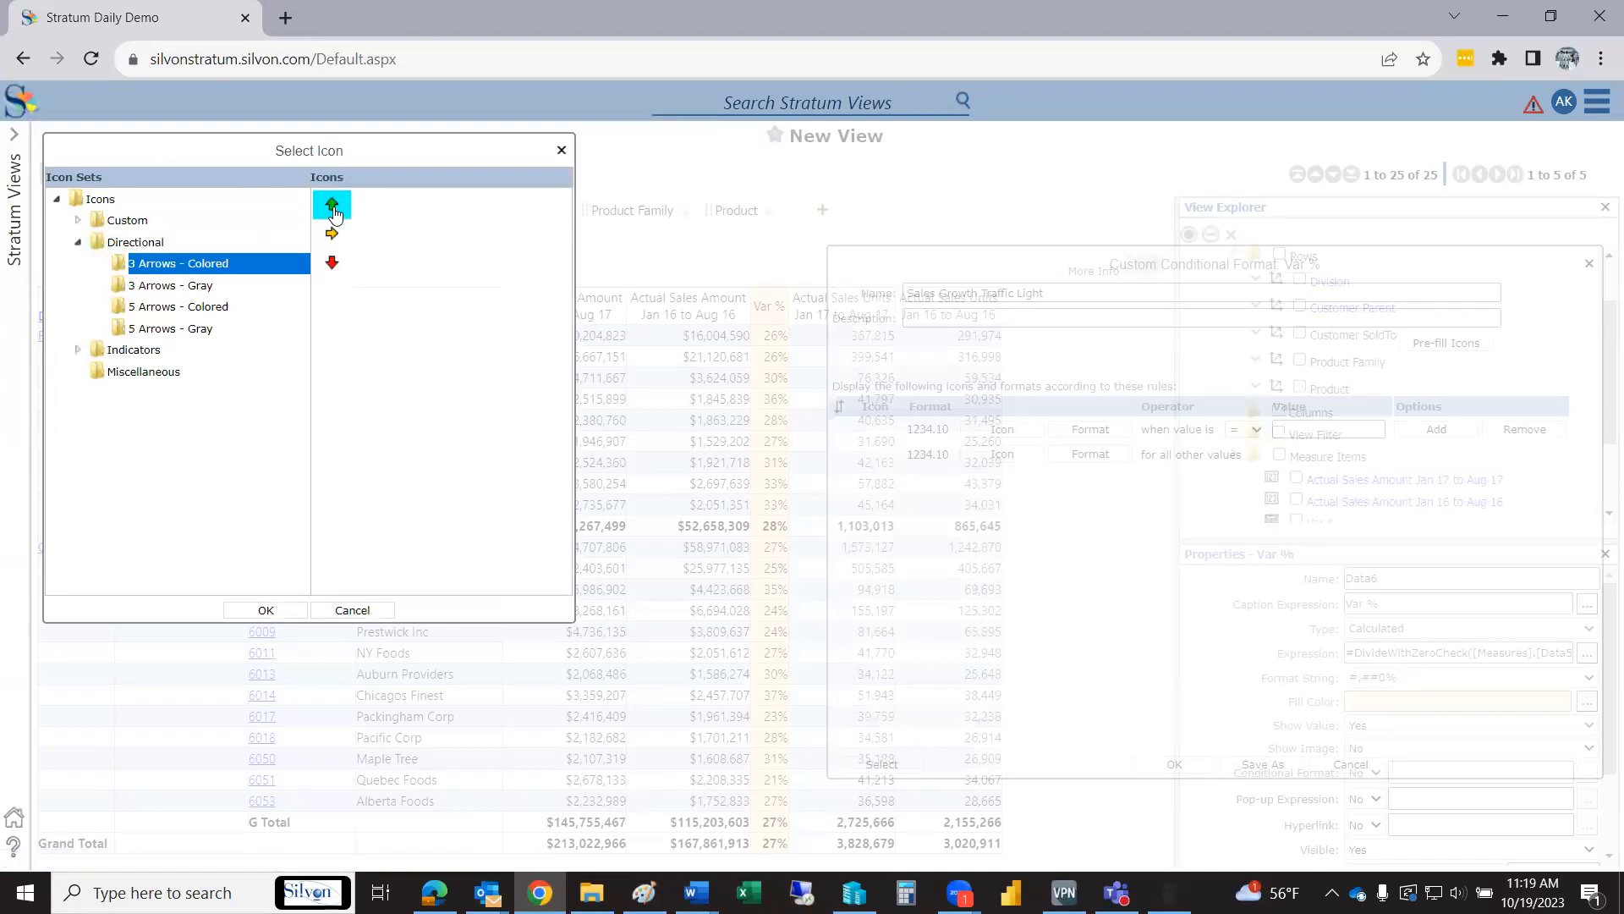
left_click(162, 289)
left_click(193, 334)
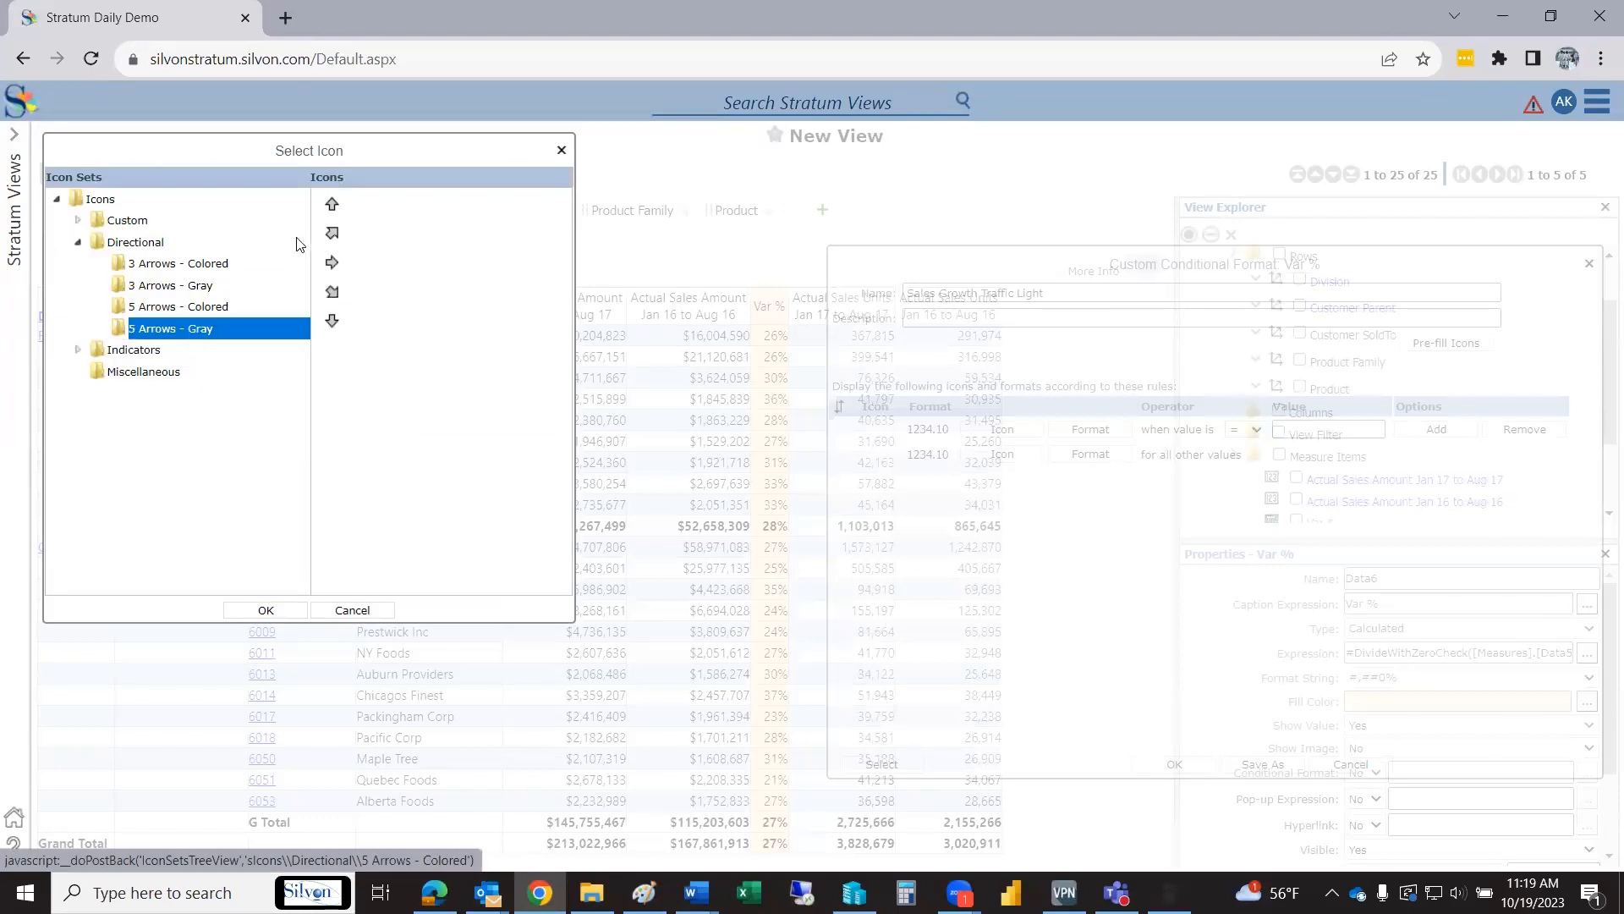
left_click(213, 310)
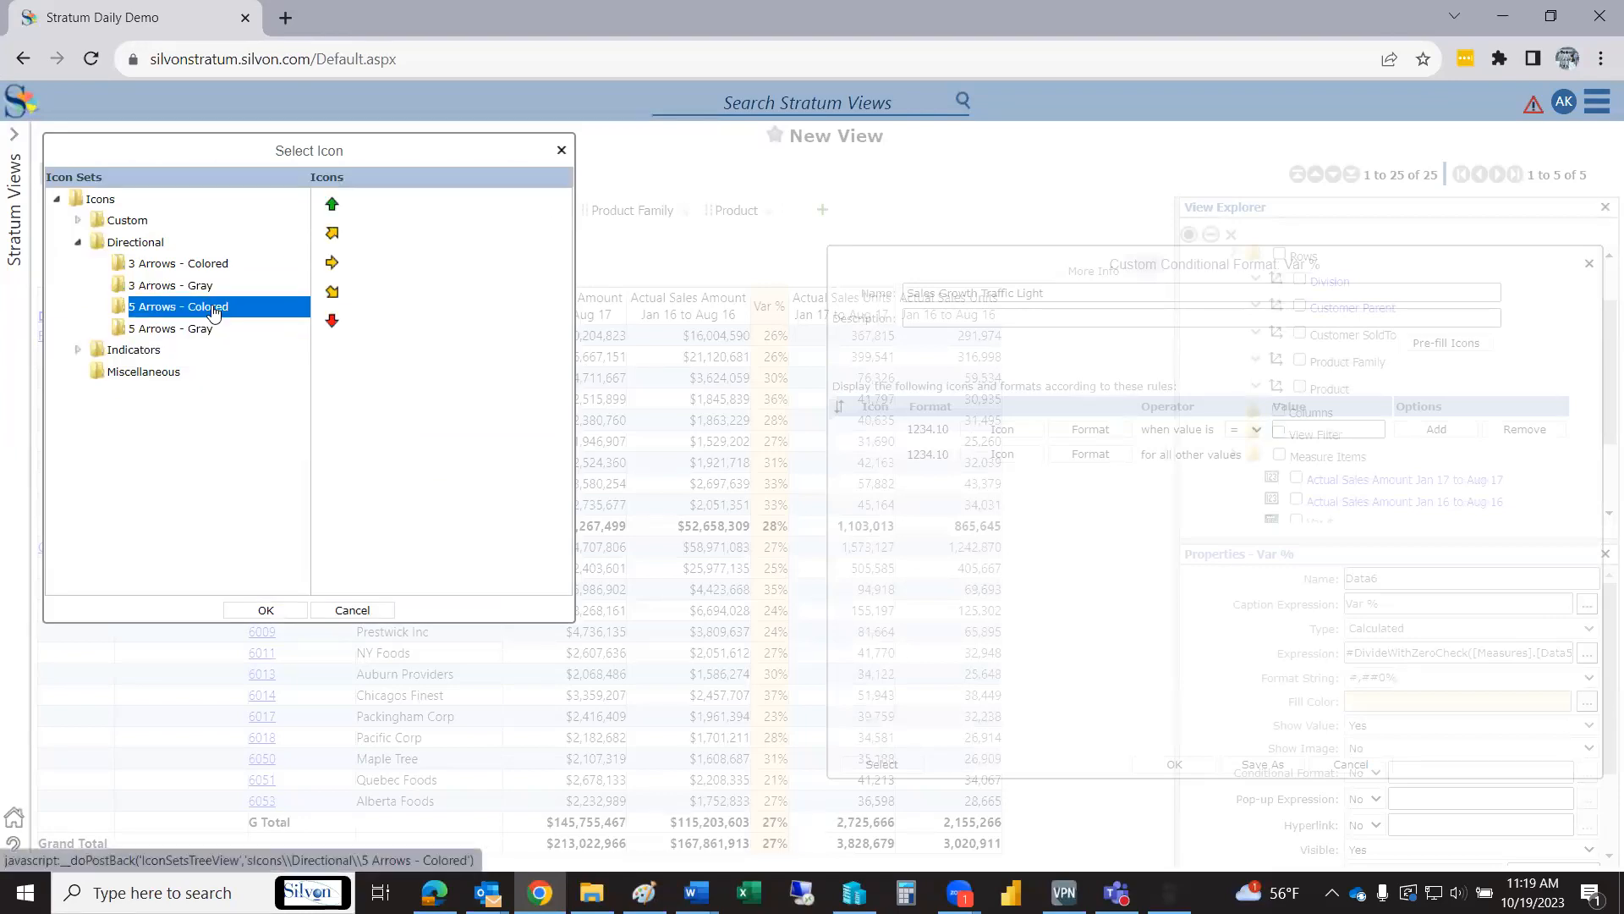
left_click(78, 242)
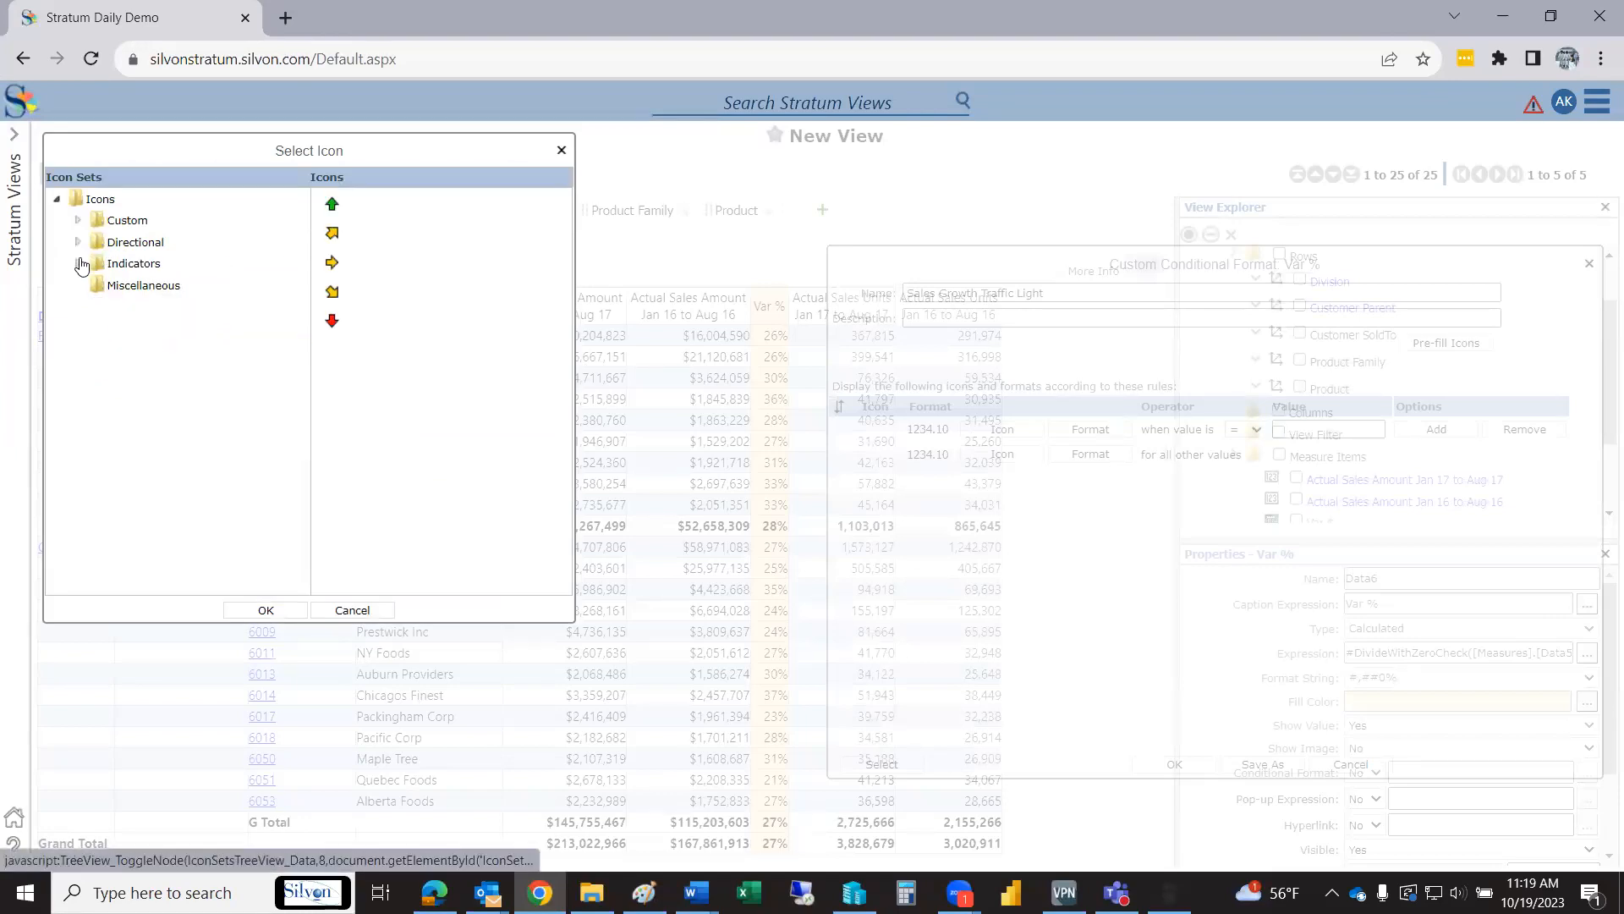
Give the first rule the green light icon from the 3 Traffic Lights indicator set.
left_click(79, 263)
left_click(146, 288)
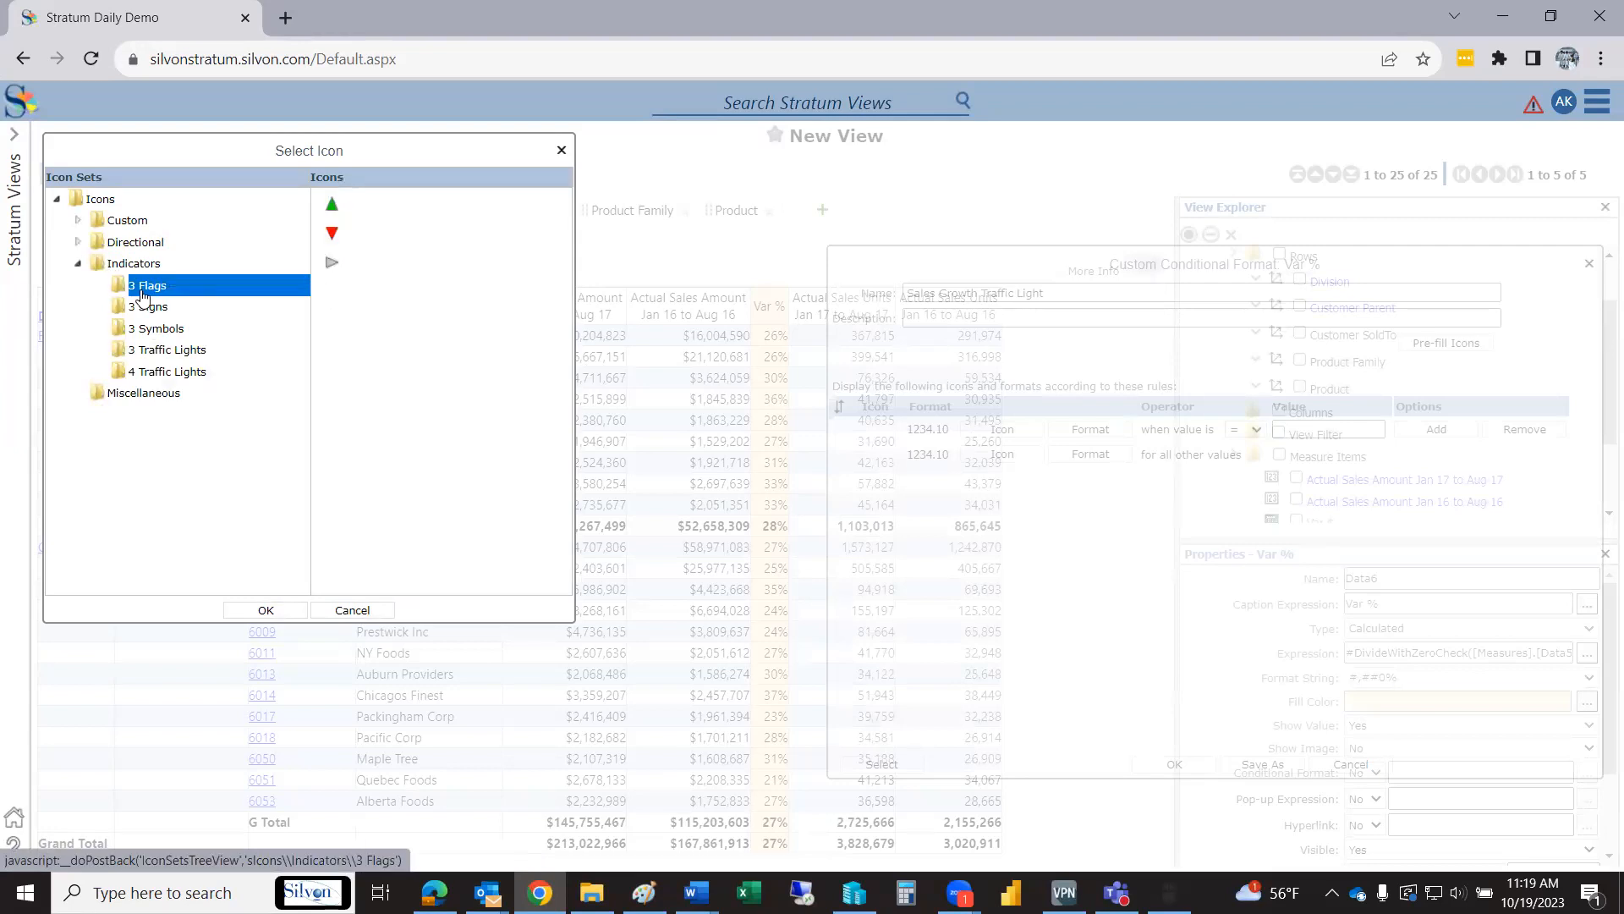
left_click(156, 311)
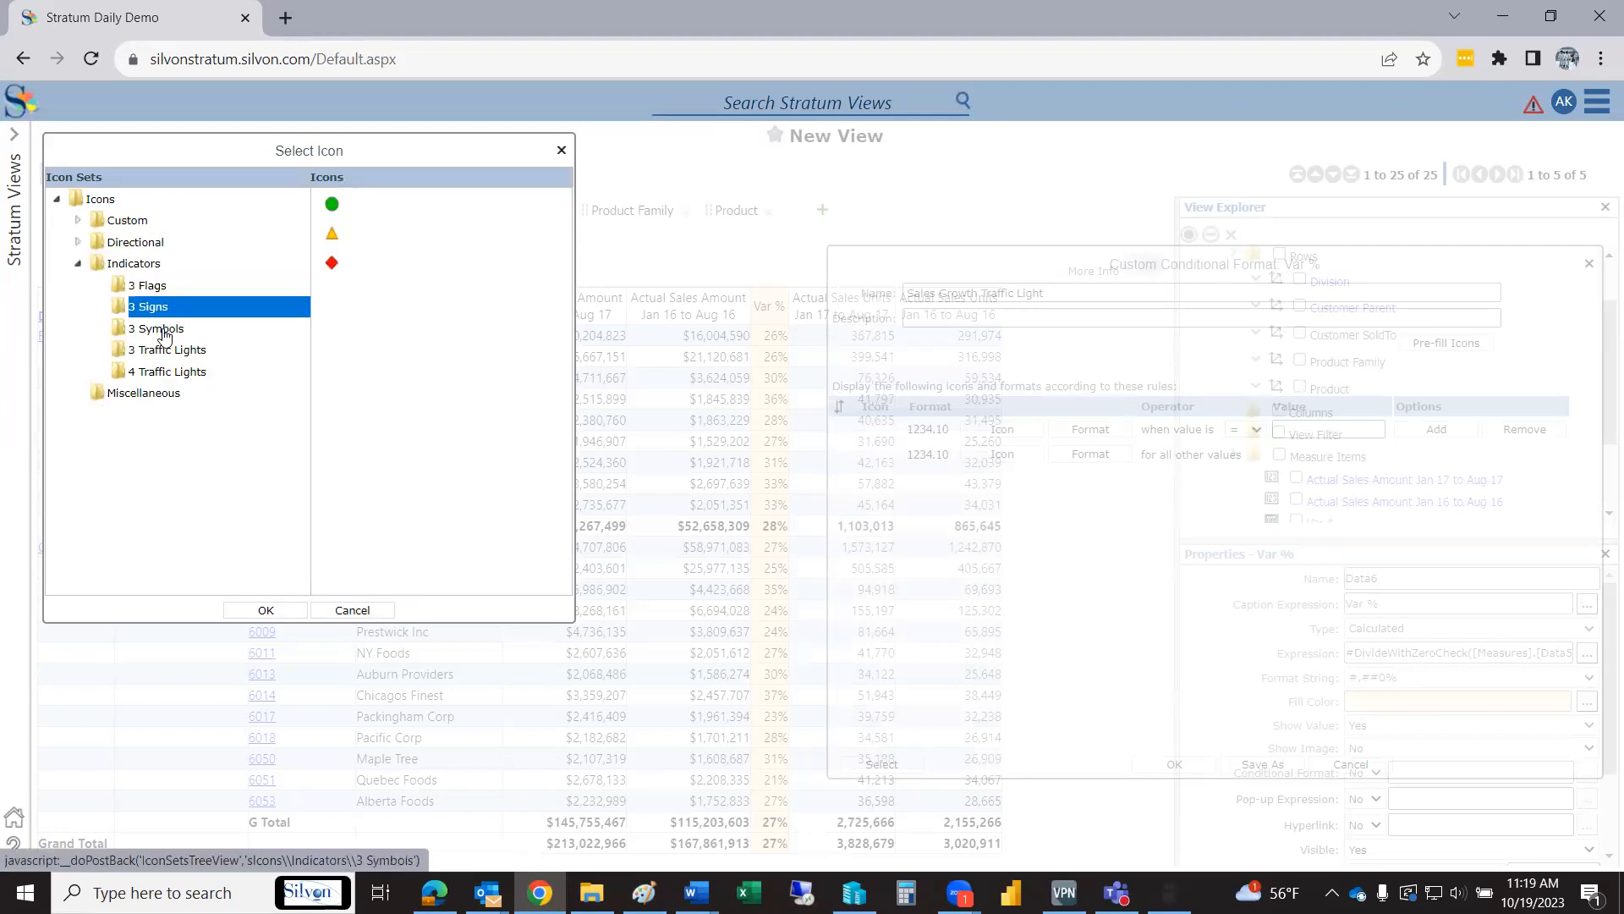
left_click(165, 333)
left_click(168, 353)
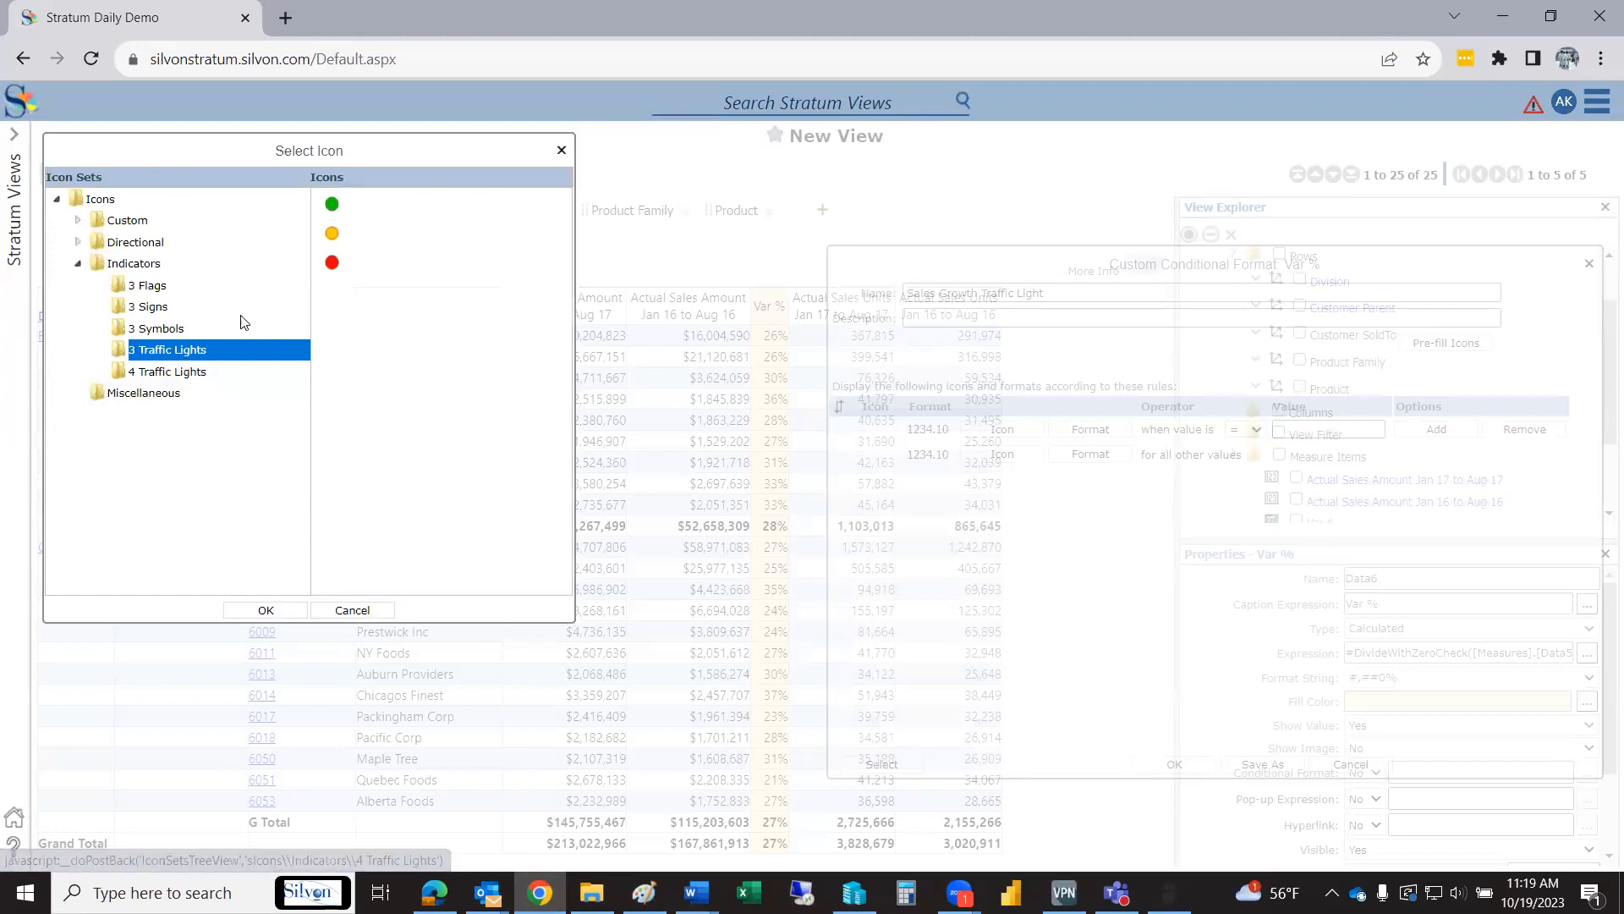
left_click(334, 207)
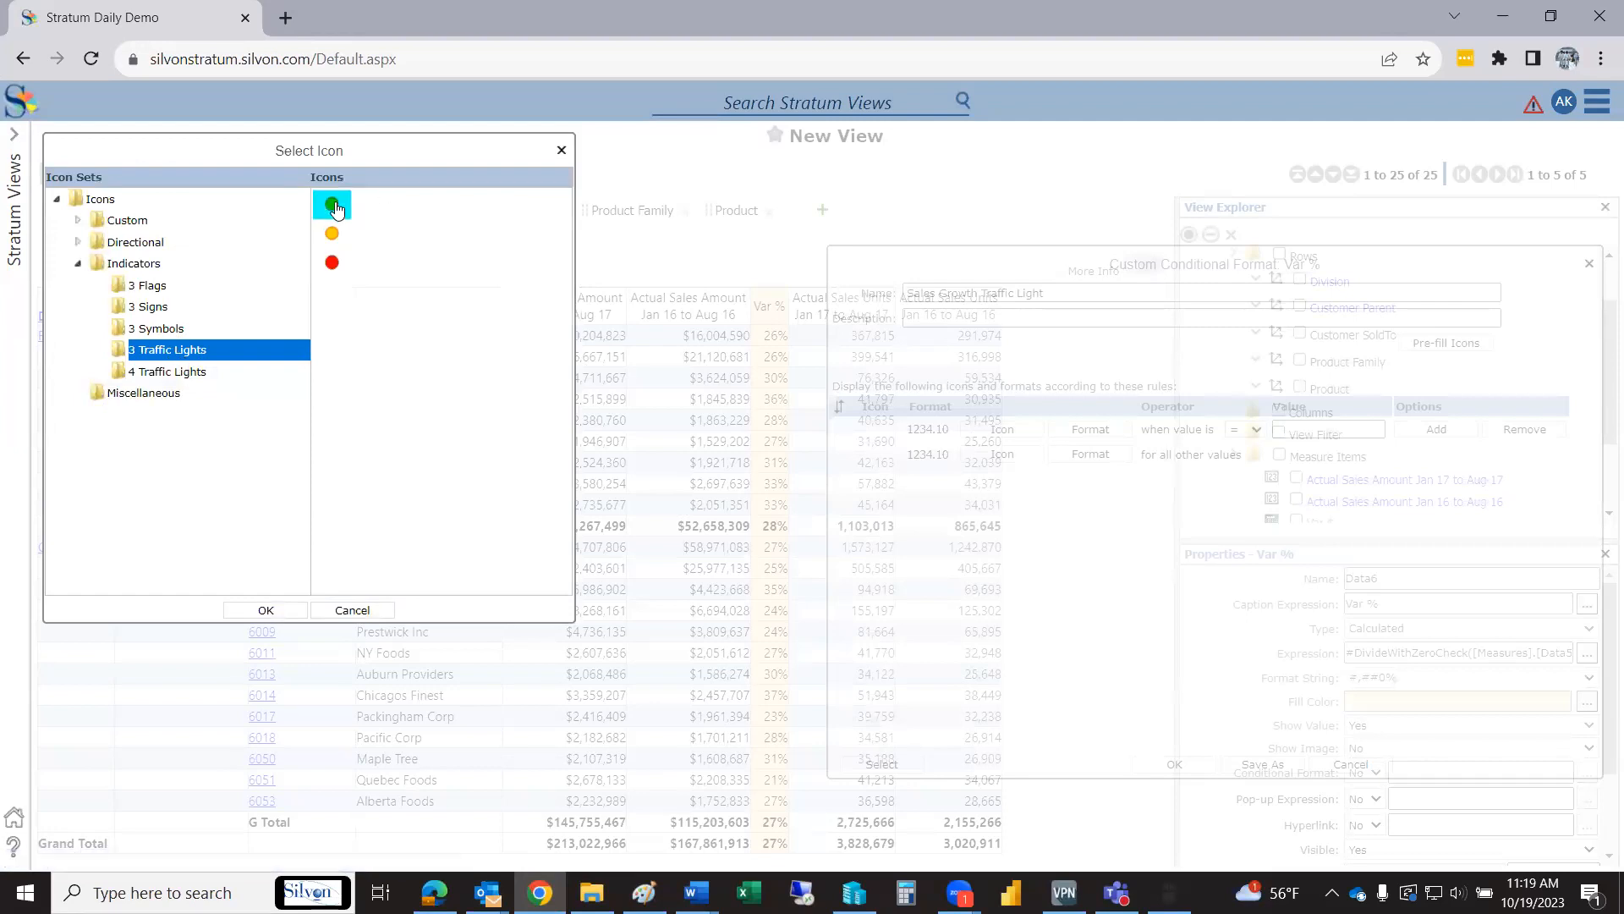
left_click(265, 610)
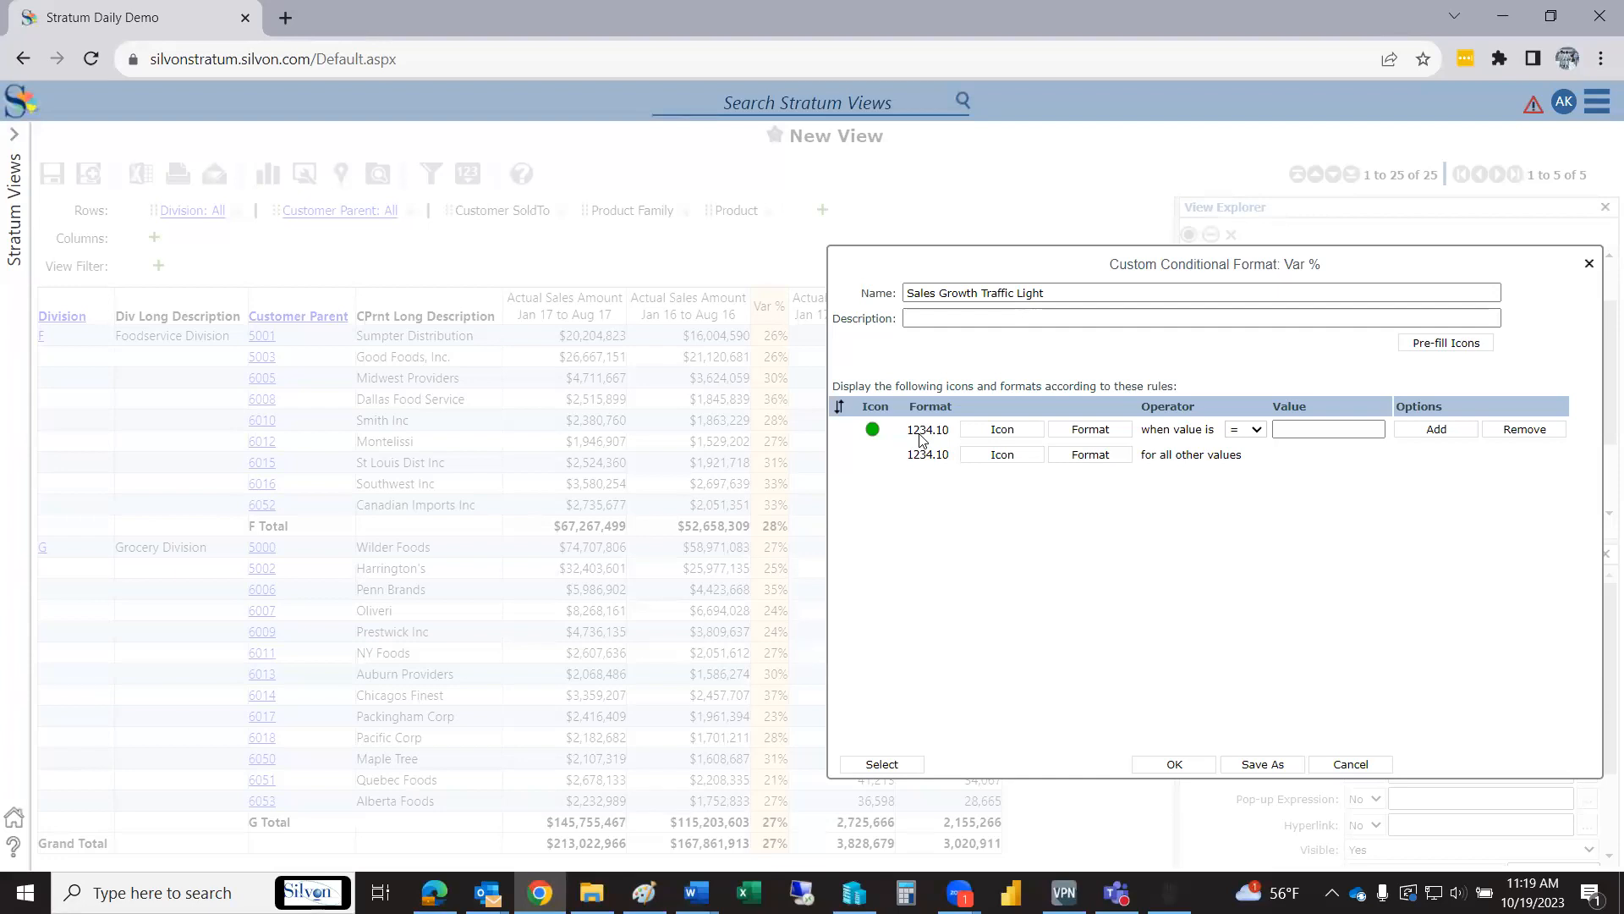
Set the green light rule to apply when the value is > 0.27.
left_click(1256, 432)
left_click(1246, 505)
left_click(1322, 431)
type(".25")
key("BackSpace")
Add a second rule and give it the amber light icon from the 3 Traffic Lights set.
left_click(1413, 429)
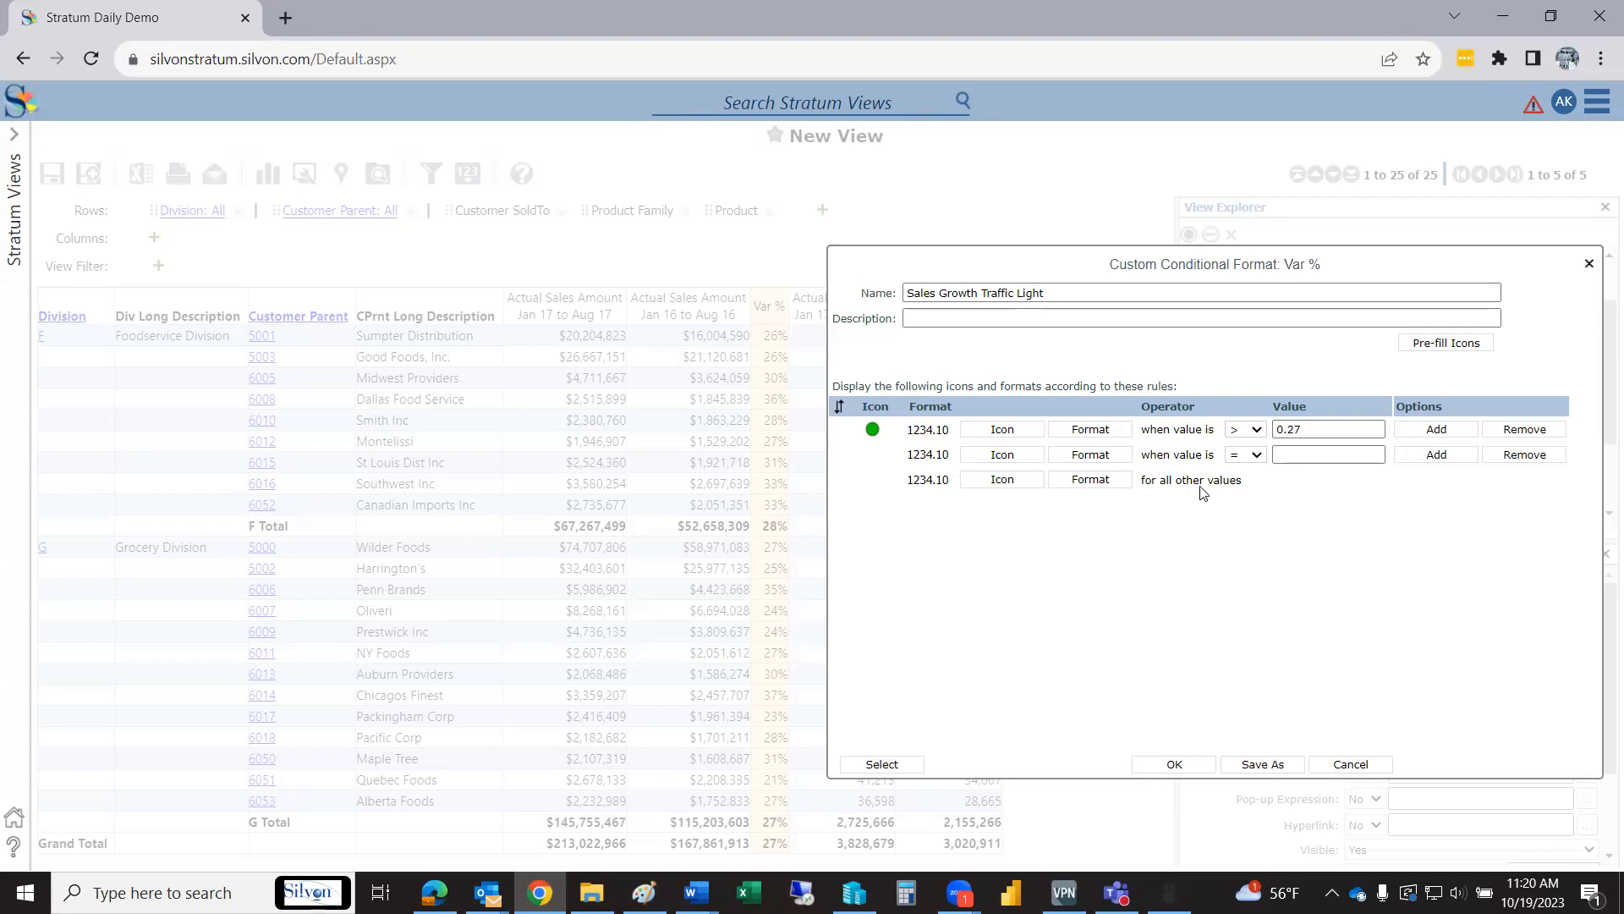
left_click(1025, 459)
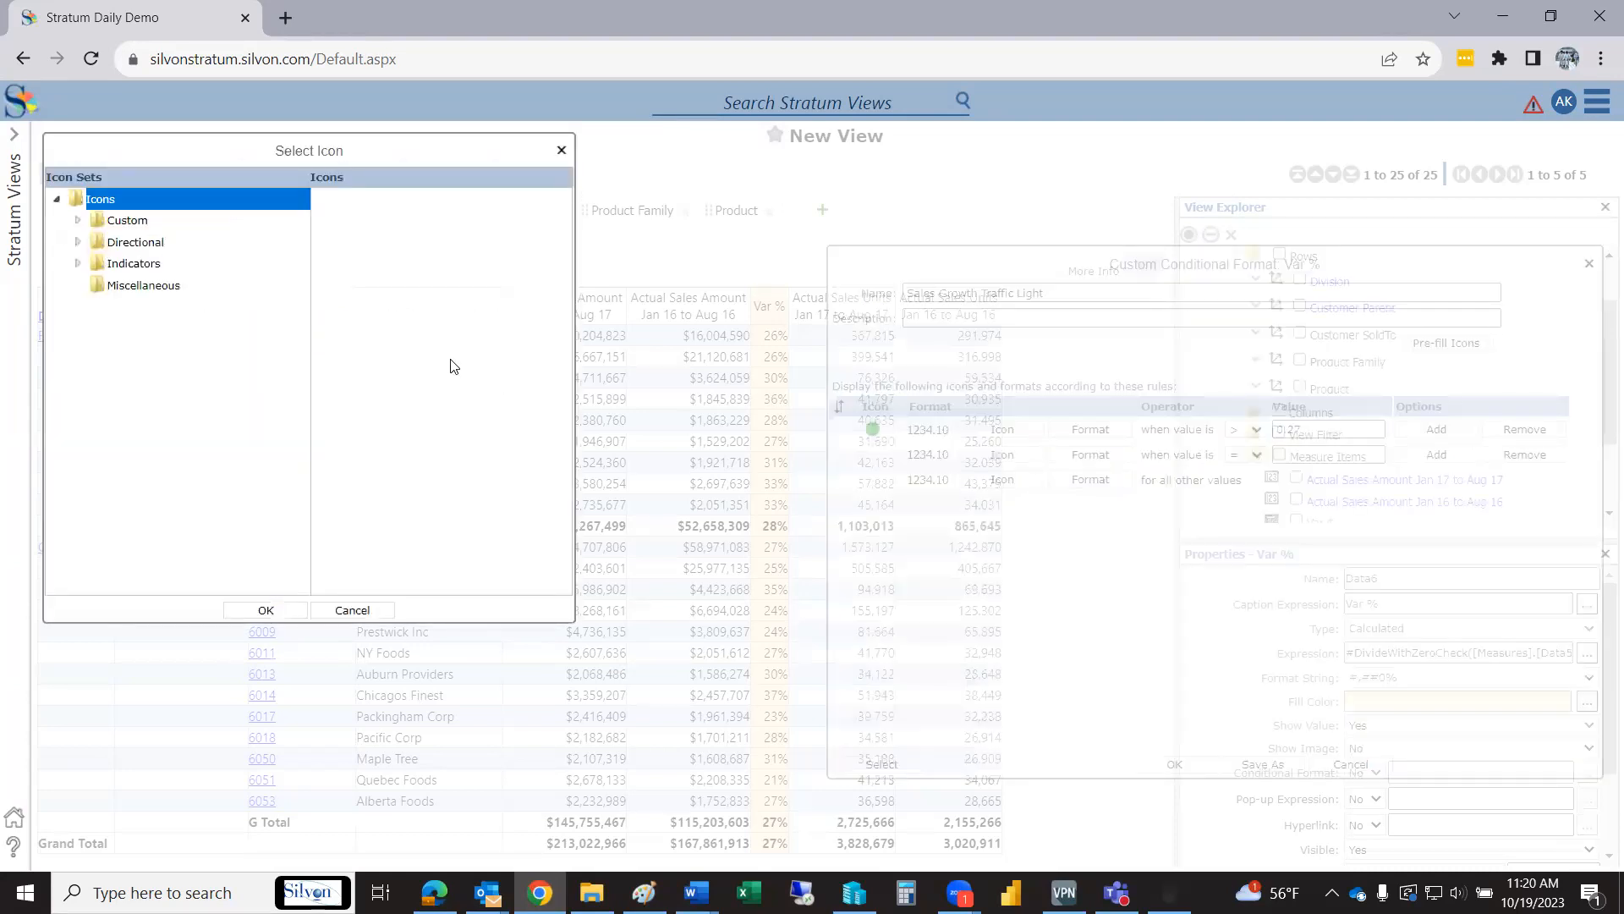
left_click(79, 243)
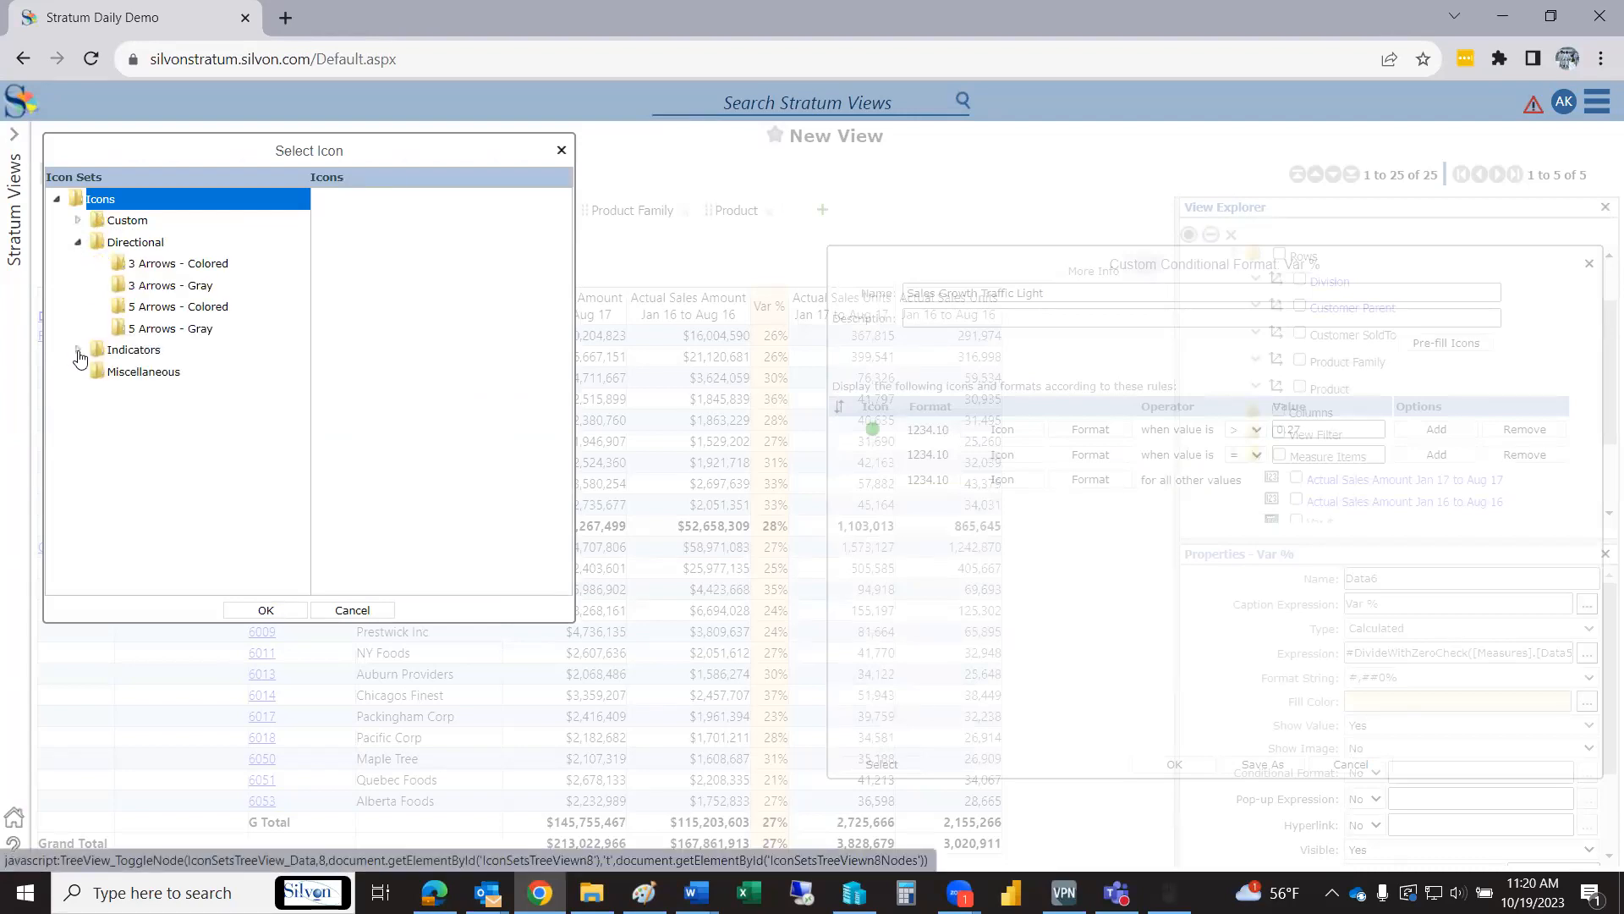
left_click(77, 350)
left_click(146, 448)
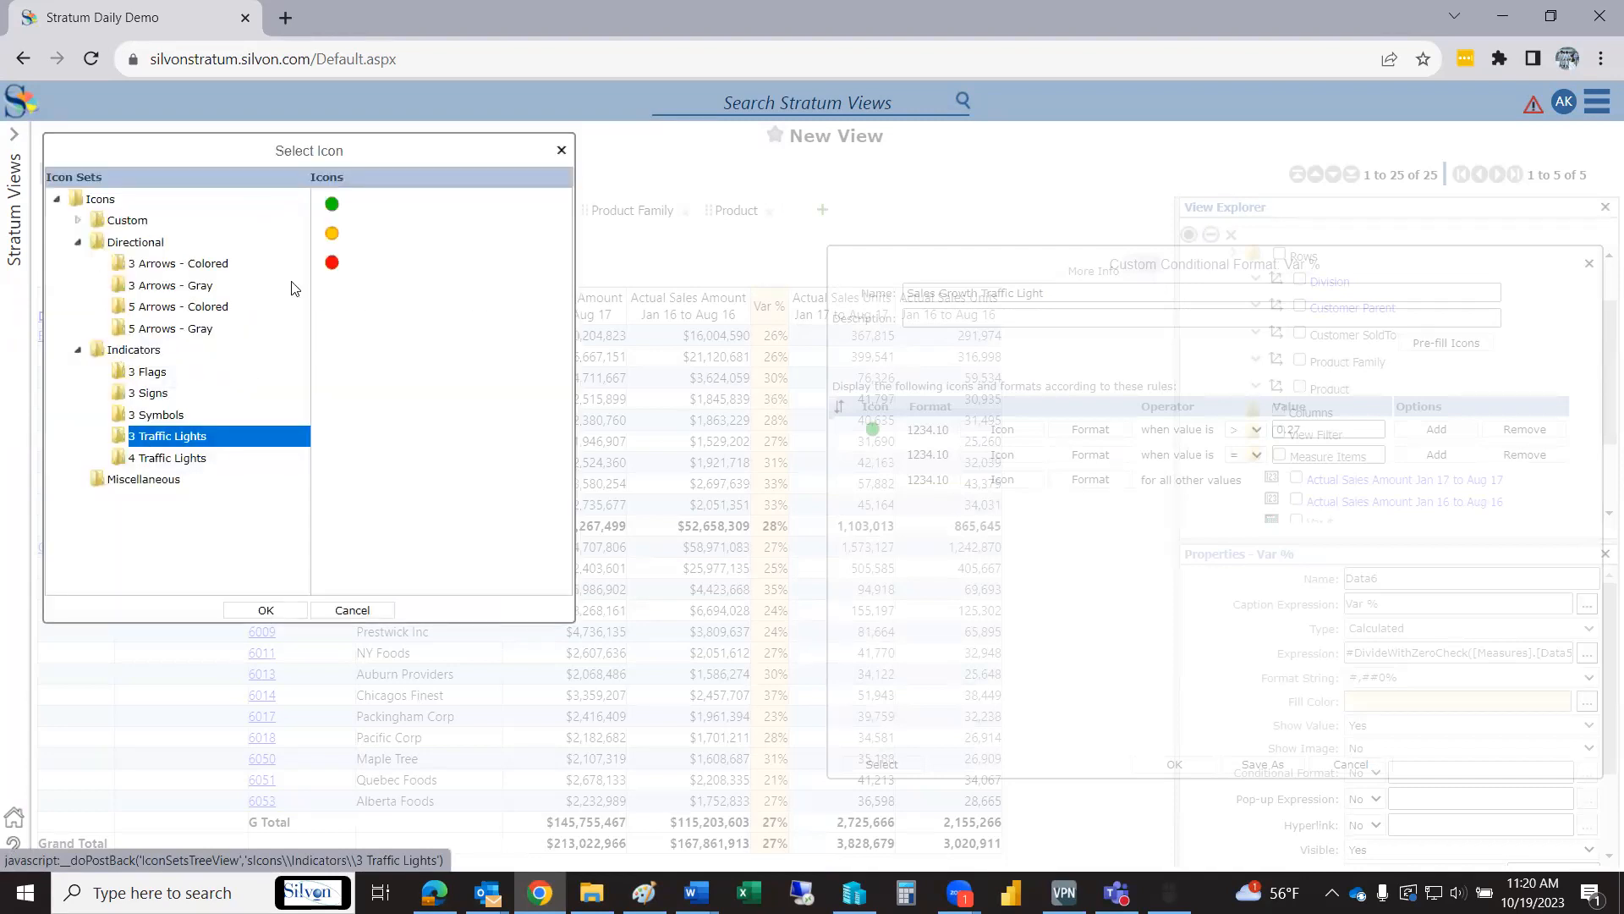
left_click(334, 238)
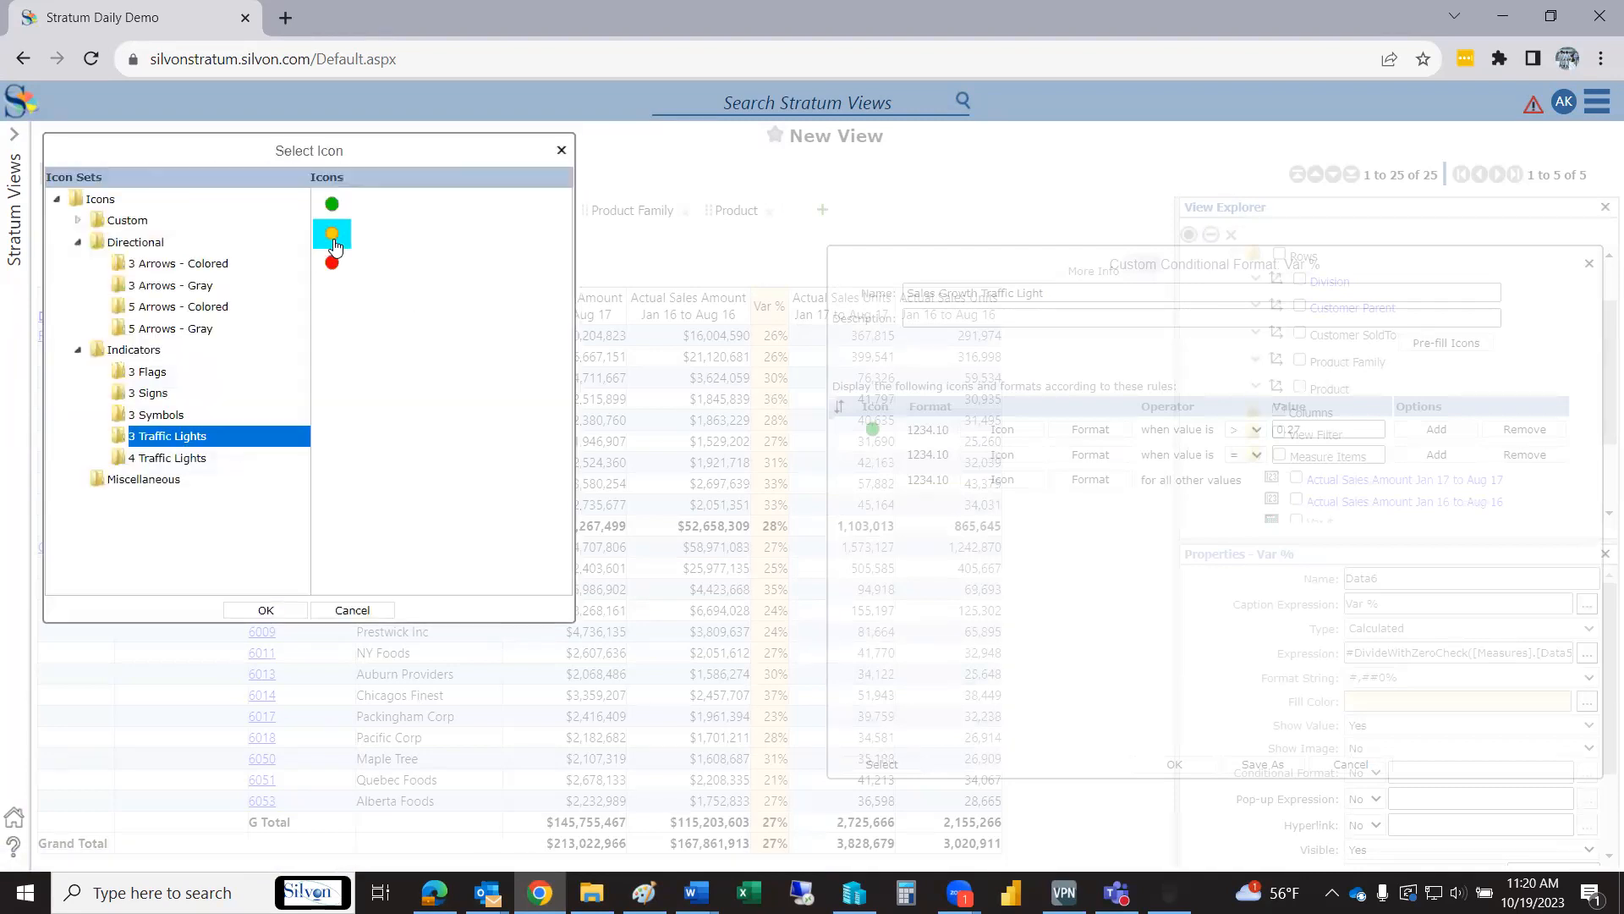
left_click(264, 610)
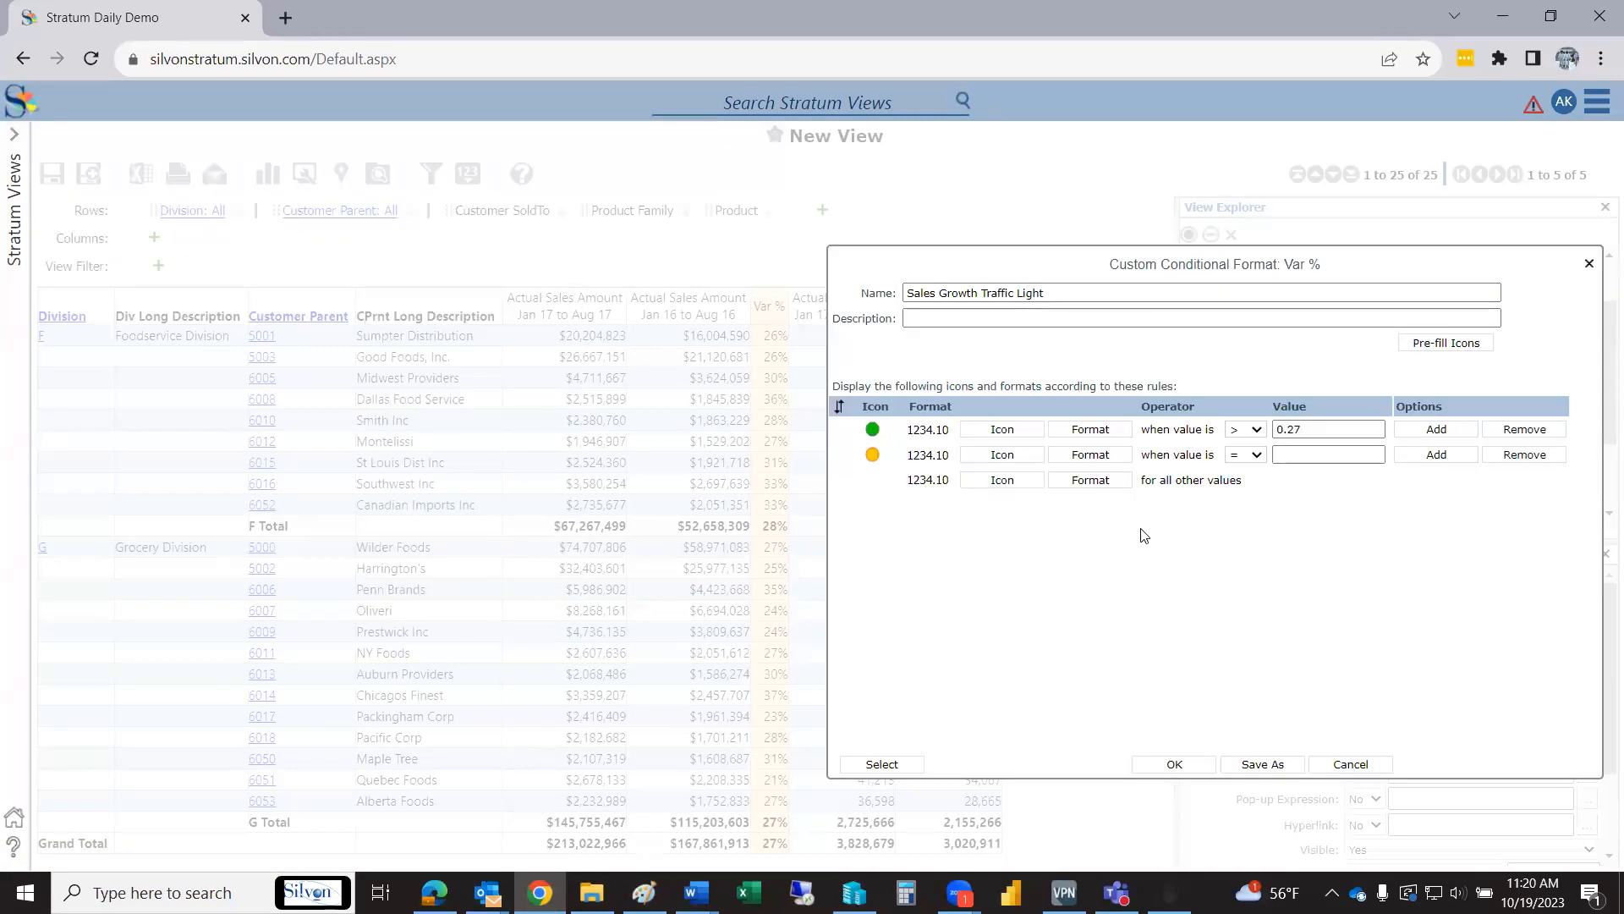
Set the amber light rule to apply when the value is > 0.23.
left_click(1258, 455)
left_click(1240, 529)
left_click(1321, 459)
type(".23")
Assign the red light from the 3 Traffic Lights set to all other values and apply the conditional format to Var %.
left_click(990, 485)
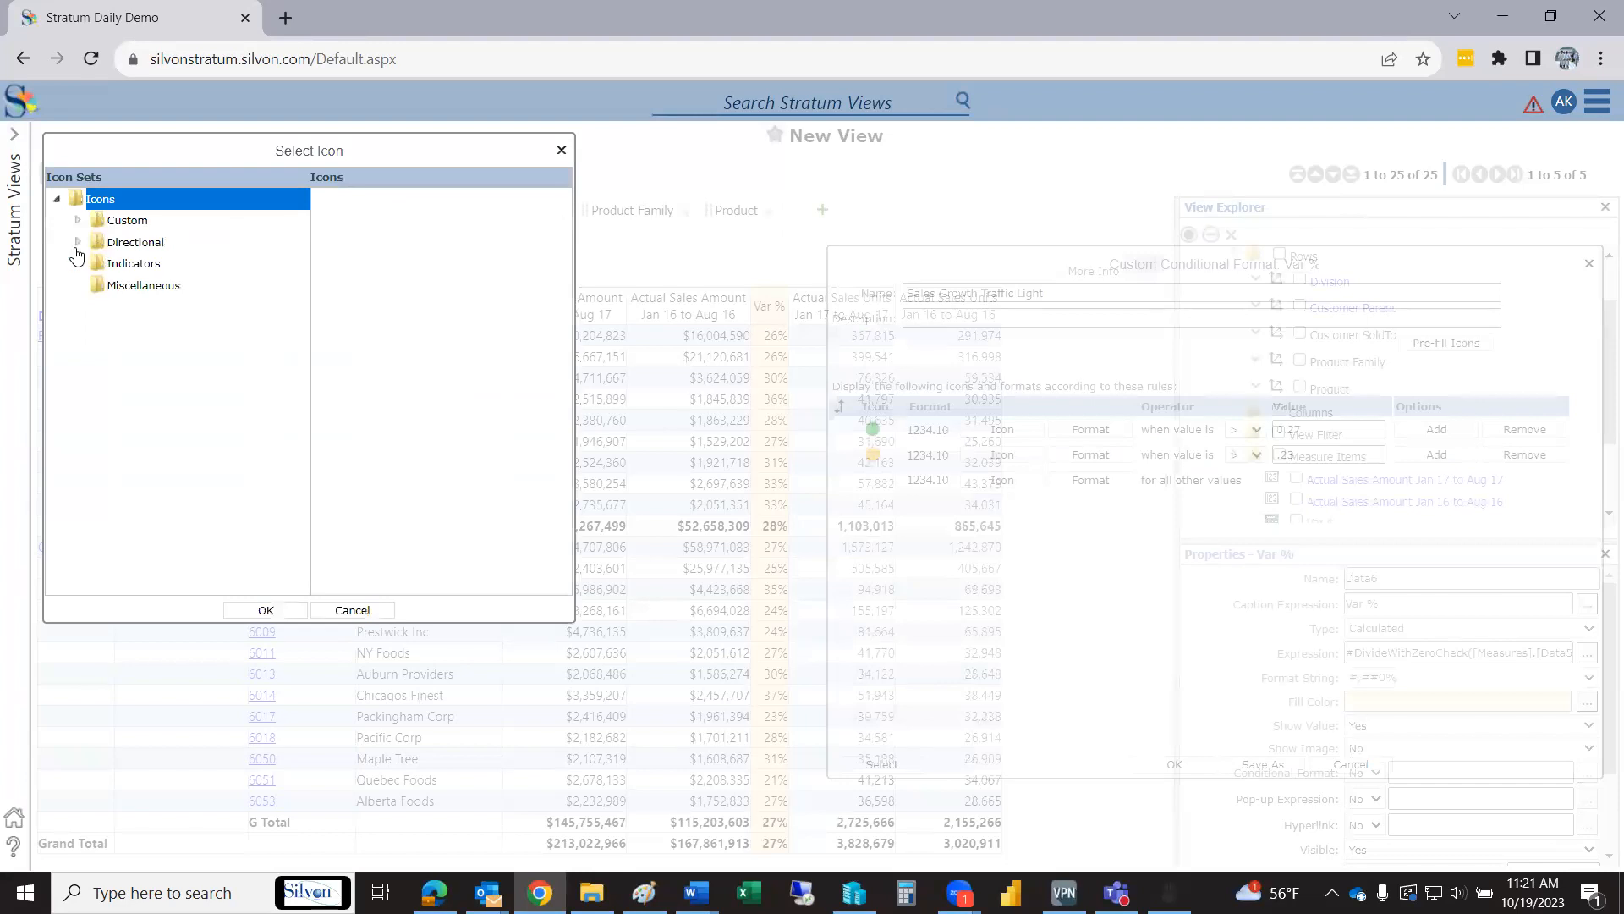
left_click(78, 263)
left_click(147, 357)
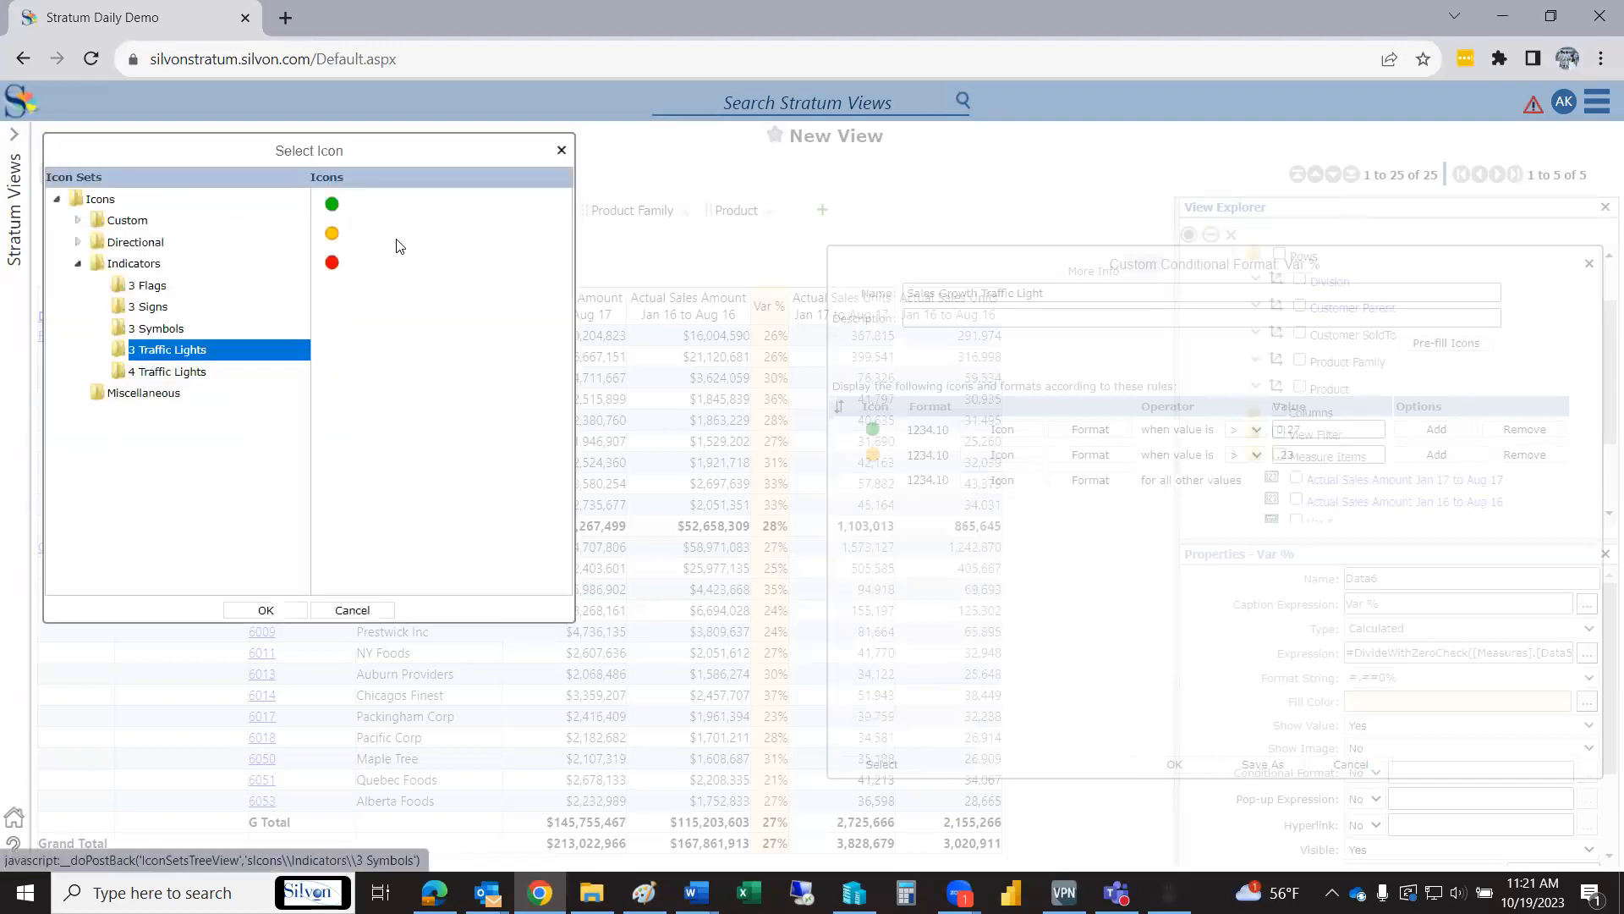
left_click(330, 262)
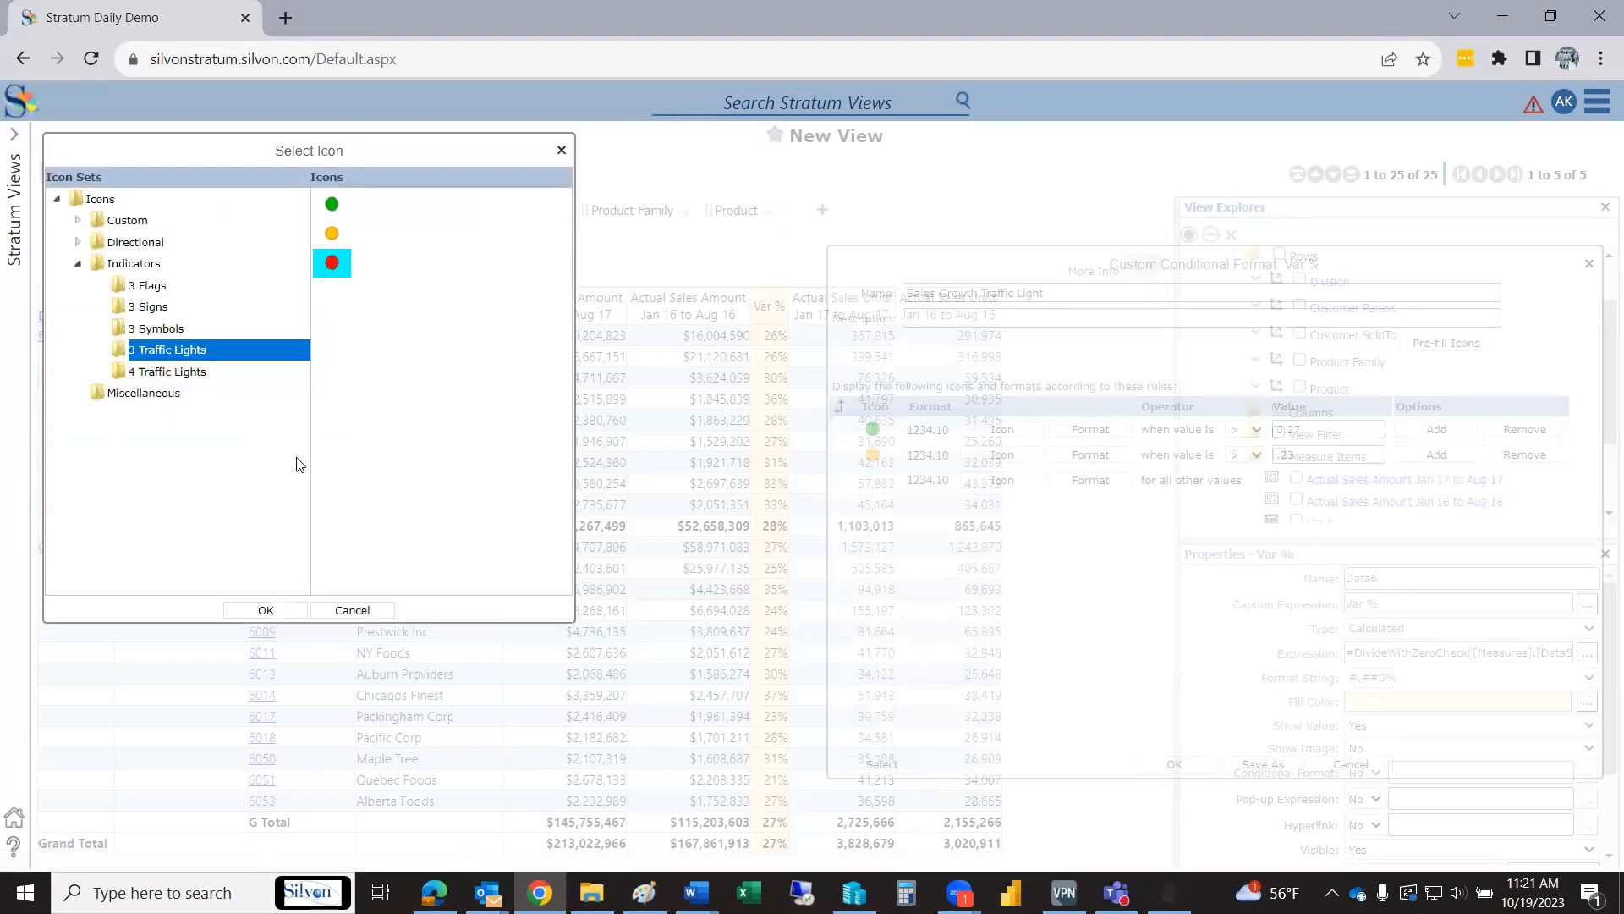
left_click(265, 611)
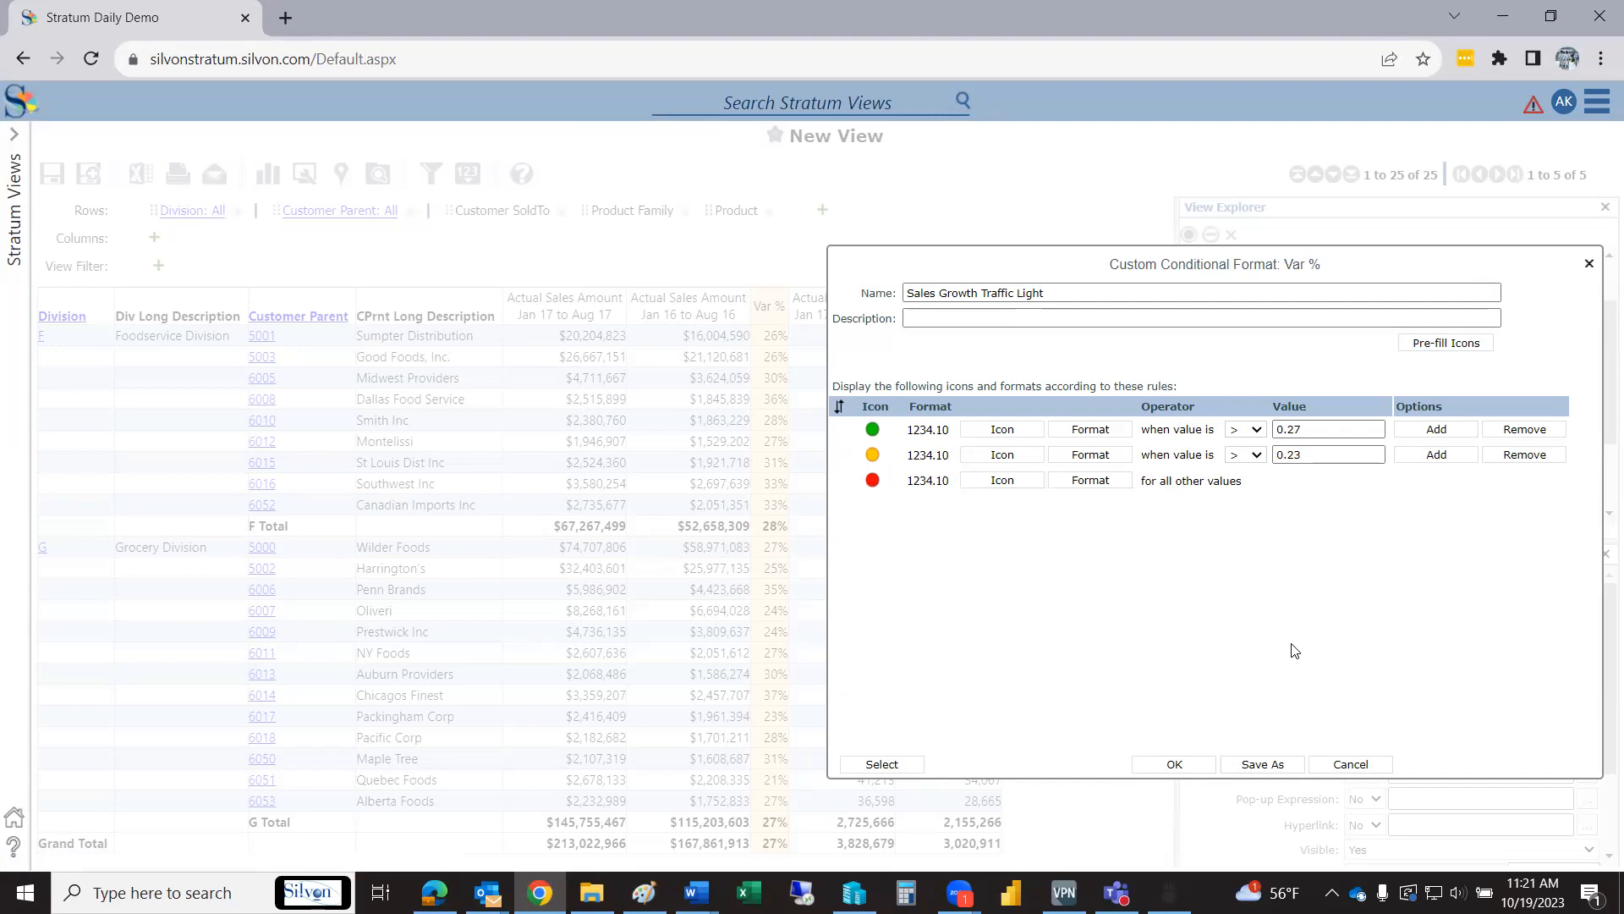
left_click(1187, 766)
left_click(565, 507)
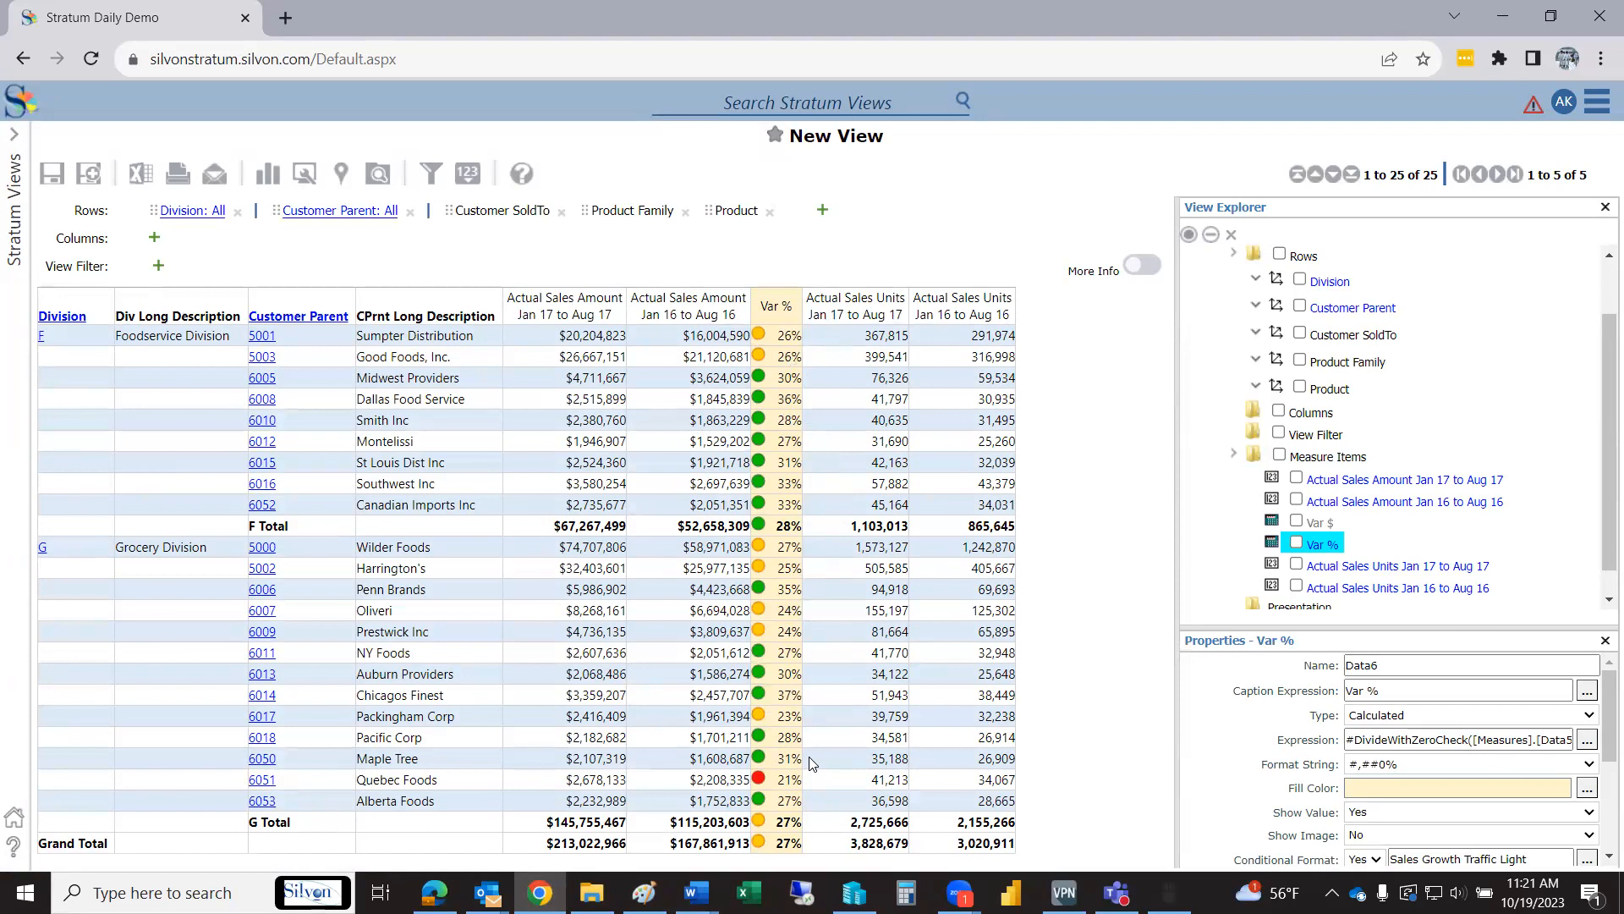
Drill down from Quebec Foods in the Grocery Division through sold-to customer and product family to individual products, and close the View Explorer.
left_click(260, 779)
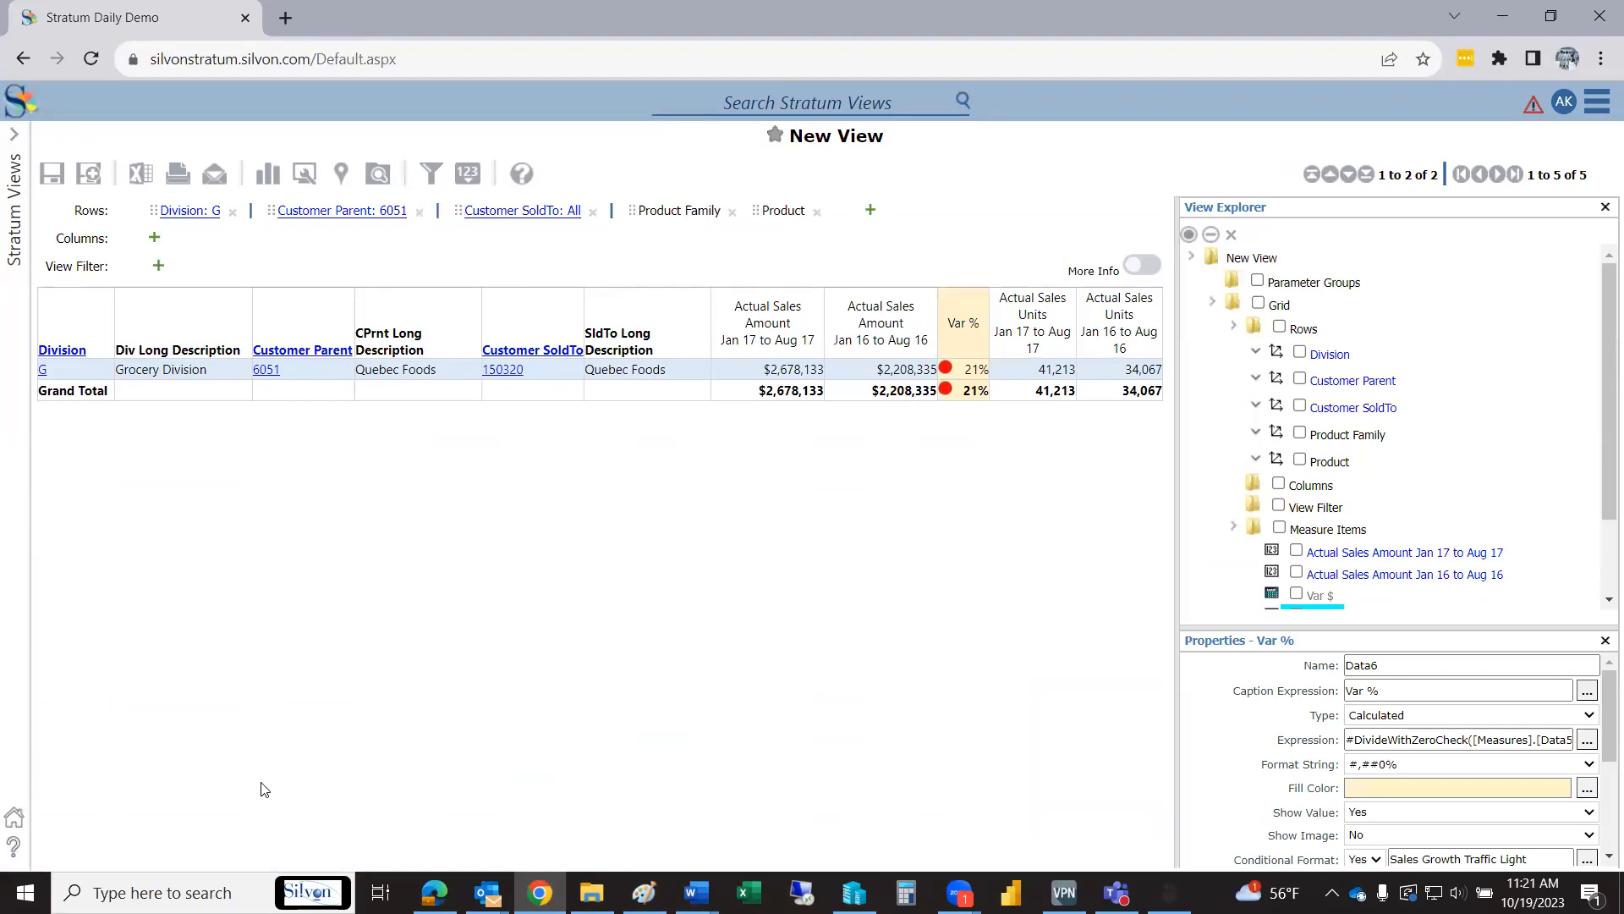
left_click(514, 369)
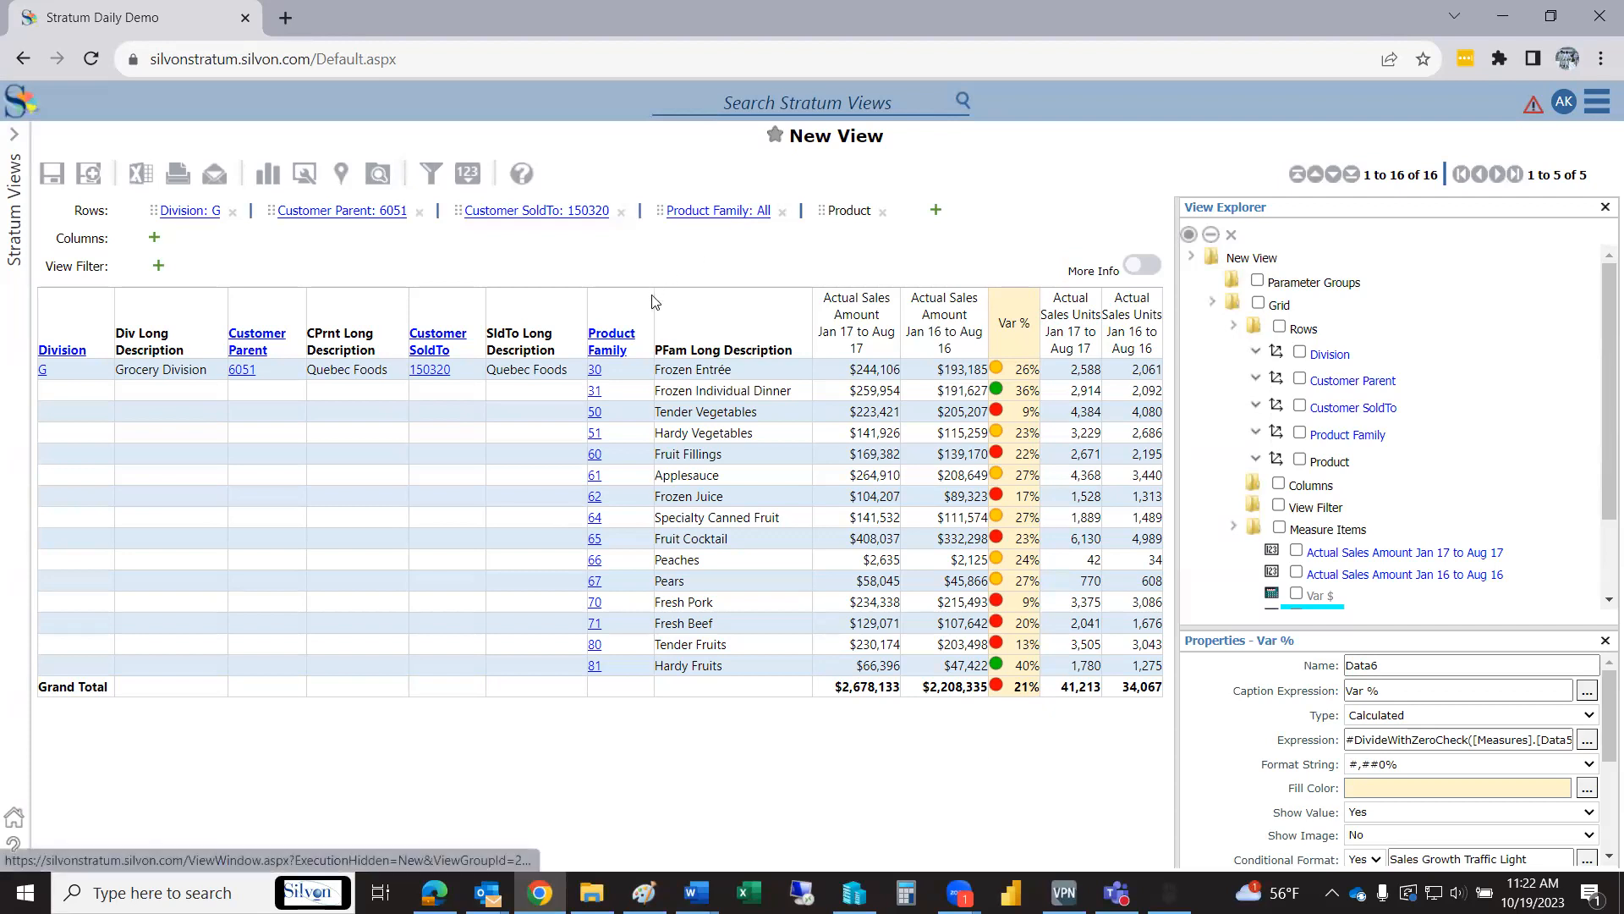
left_click(604, 335)
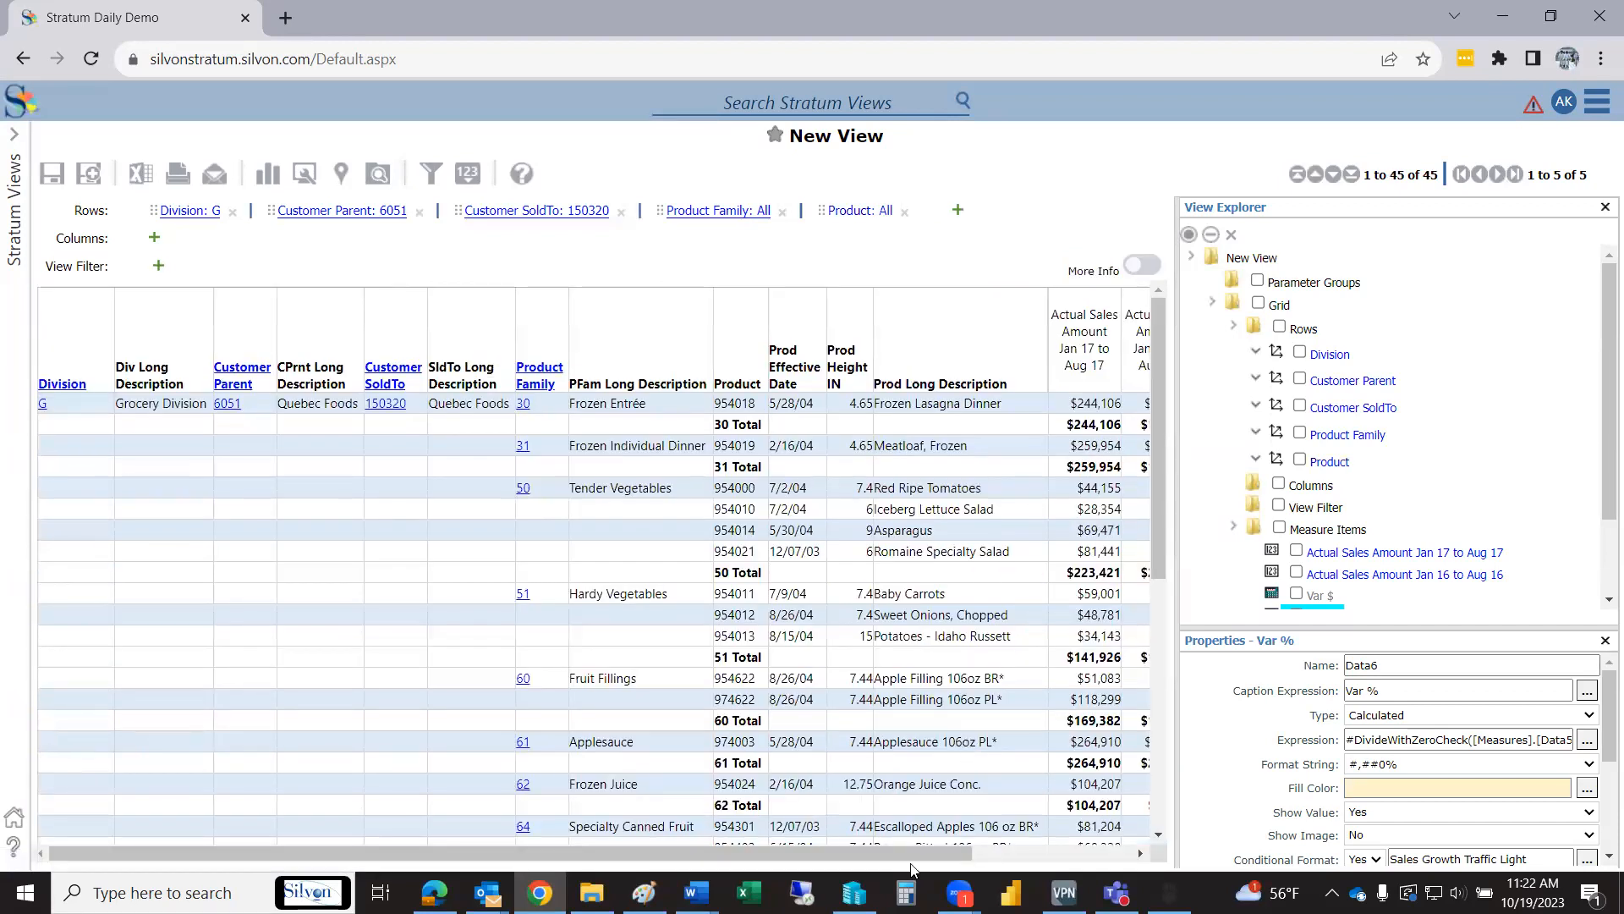
left_click(995, 856)
left_click(1605, 208)
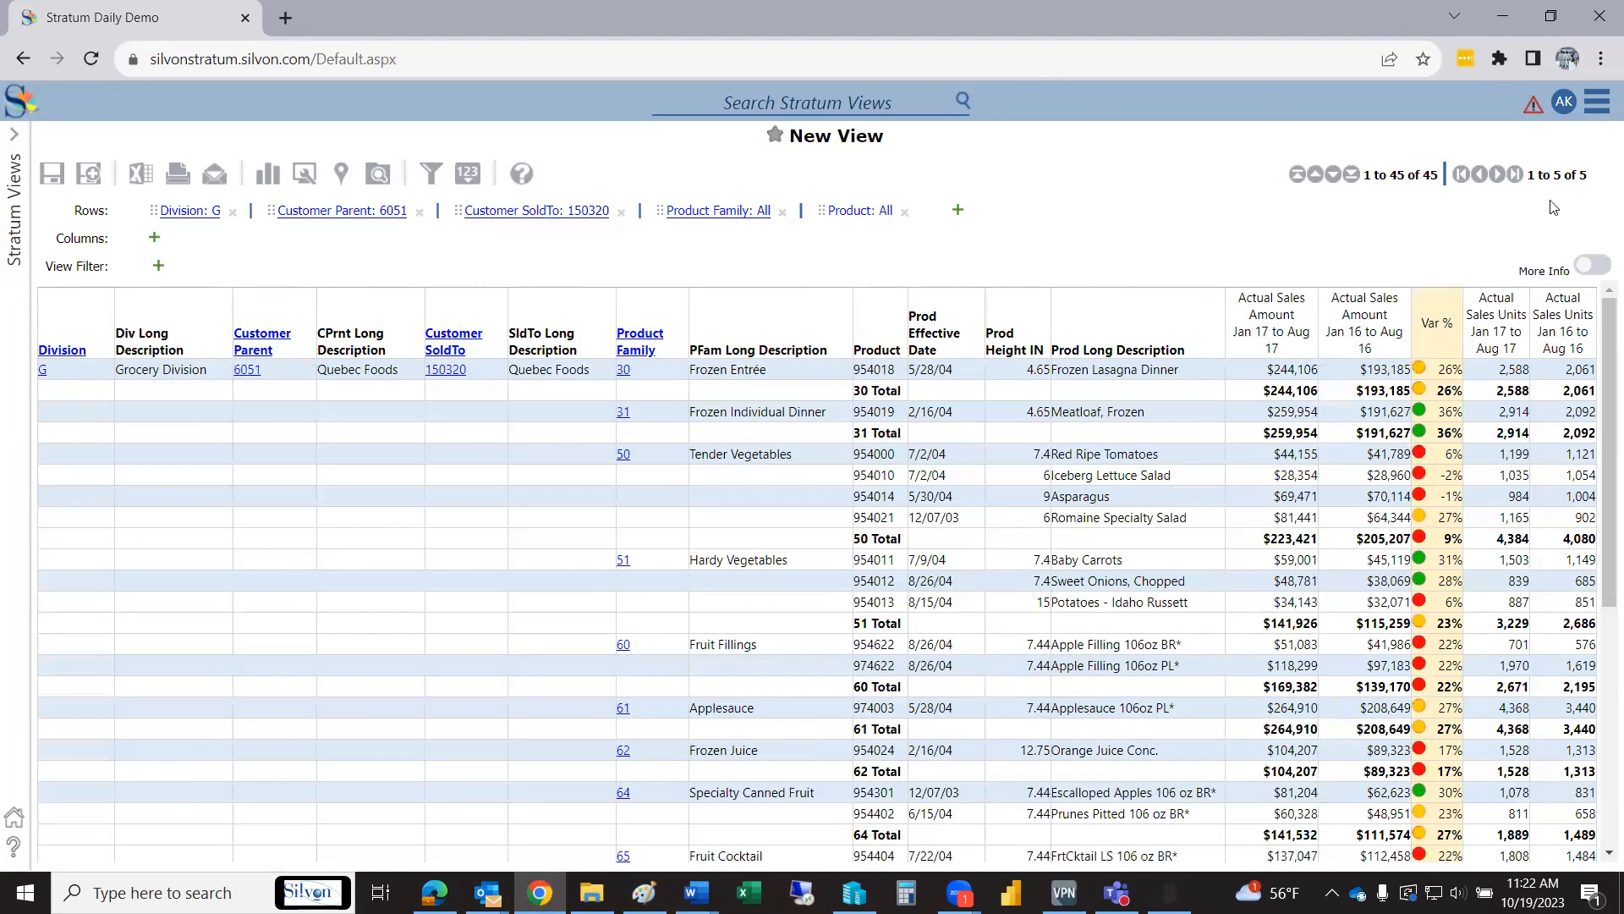
Review the traffic lights in Var % across Quebec Foods' products and return the grid to the division level.
mouse_move(1605, 341)
left_mouse_down()
mouse_move(1604, 405)
mouse_move(1604, 357)
left_mouse_up()
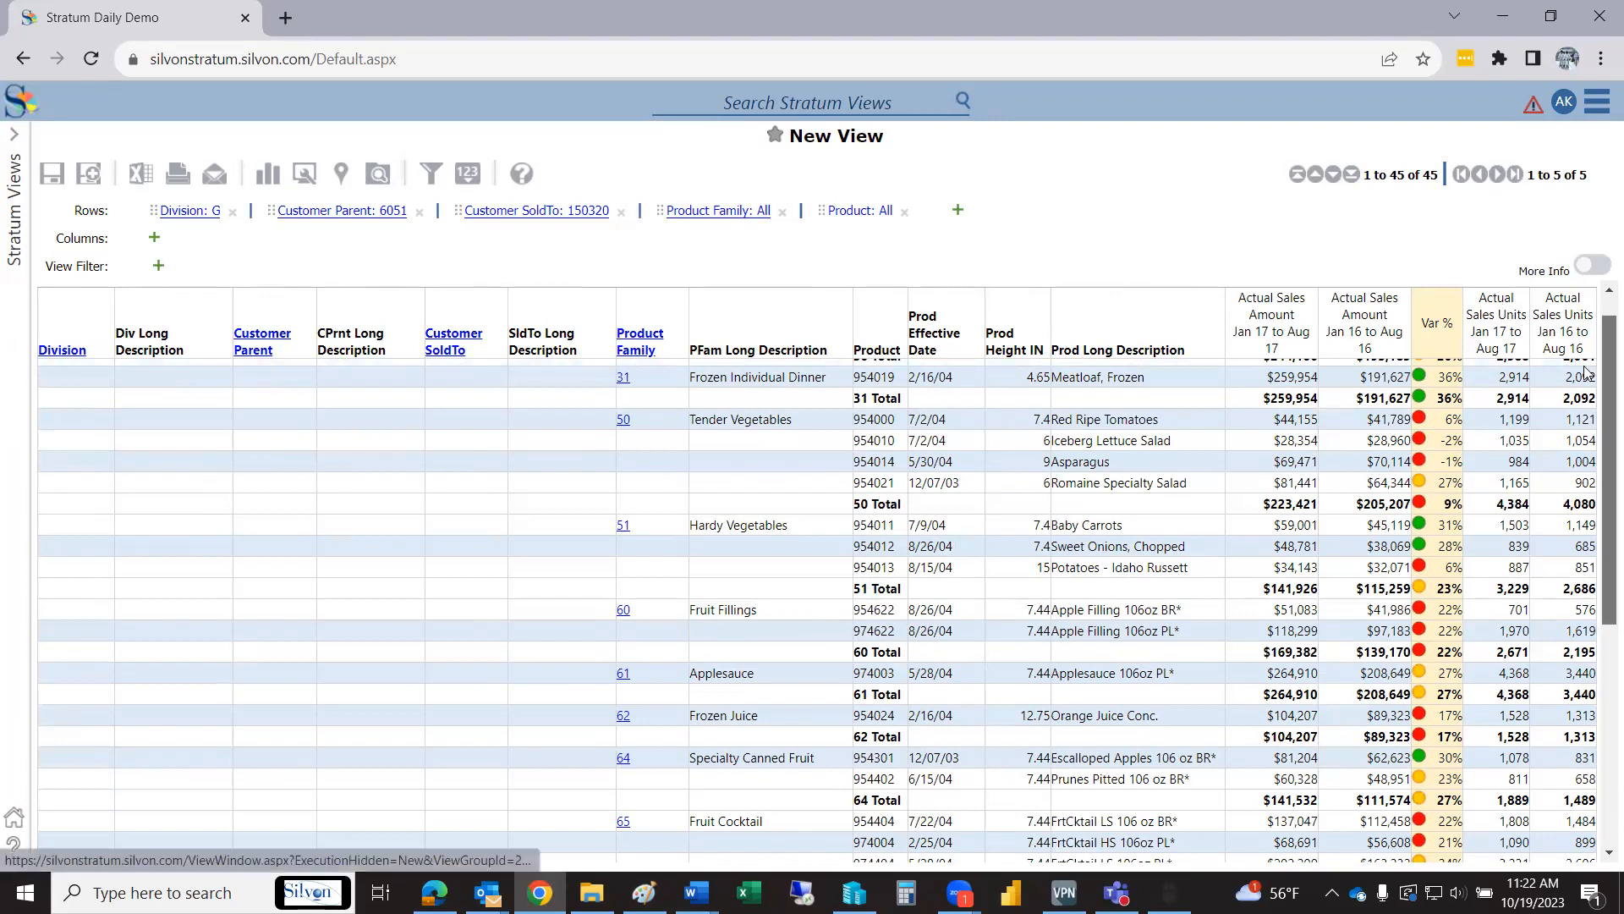
scroll(1599, 400, "up", 1)
scroll(1598, 399, "down", 3)
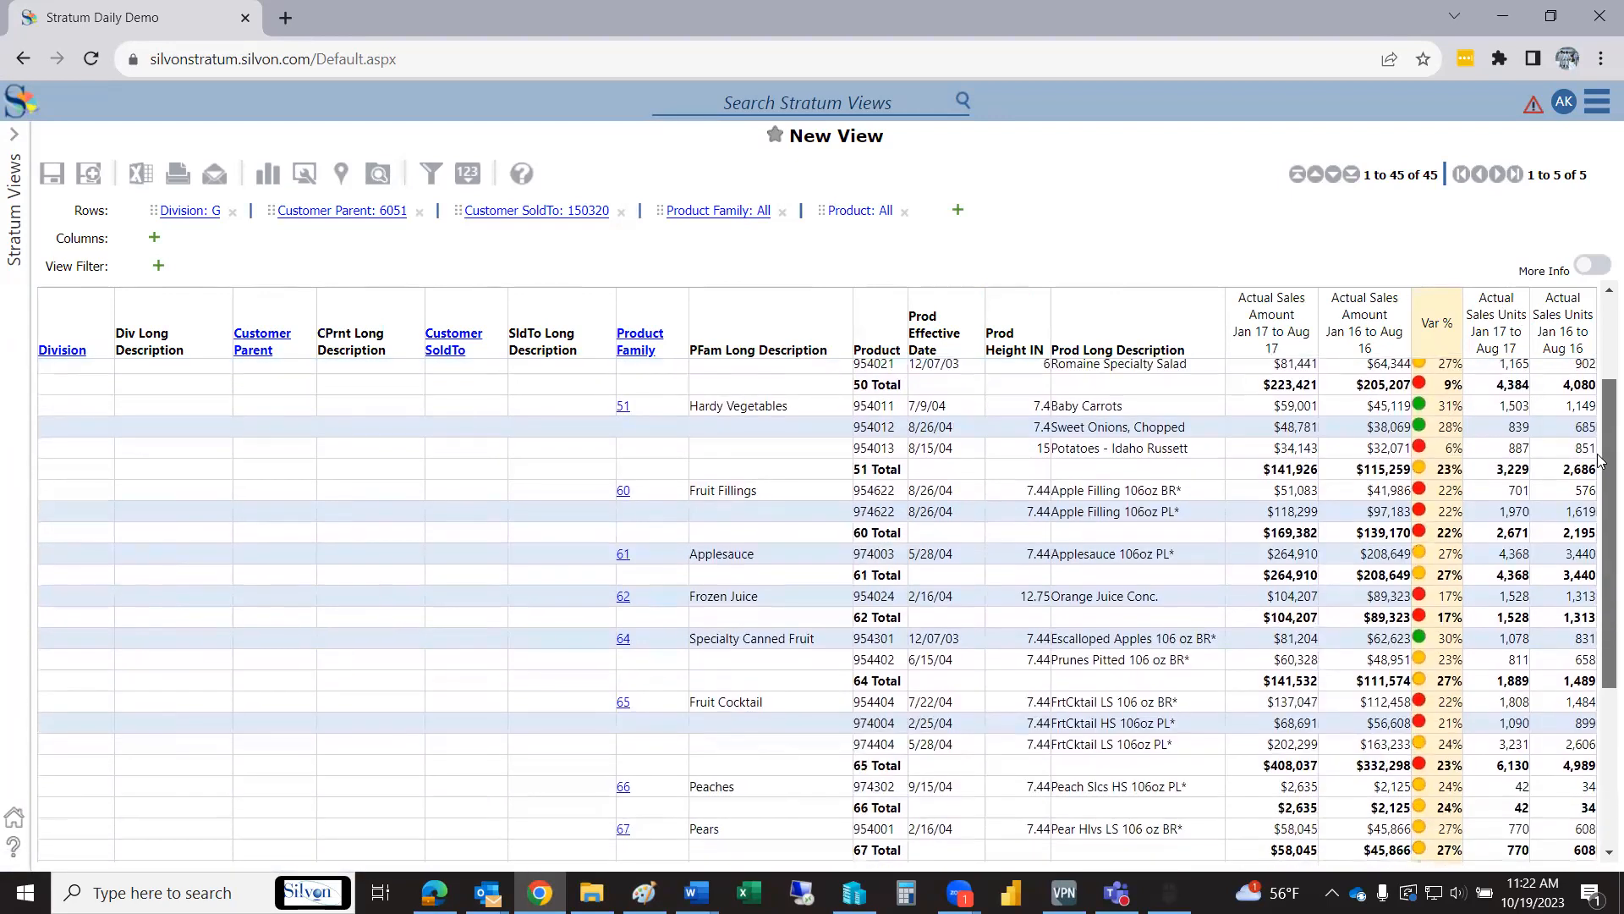
left_click_drag(1598, 507, 1605, 338)
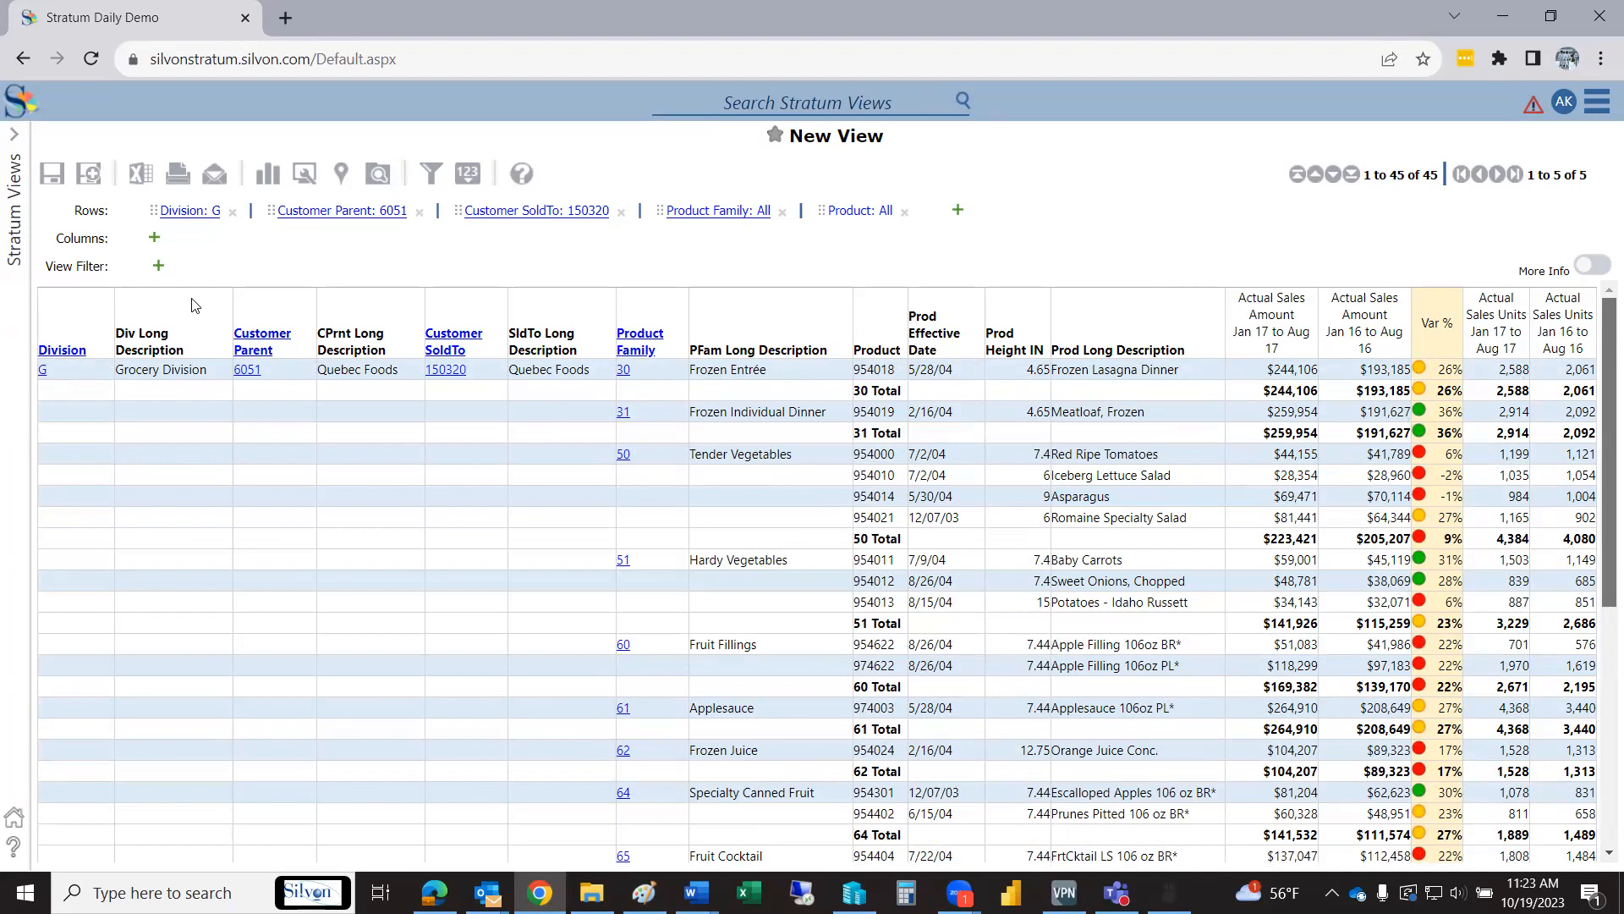
left_click(44, 380)
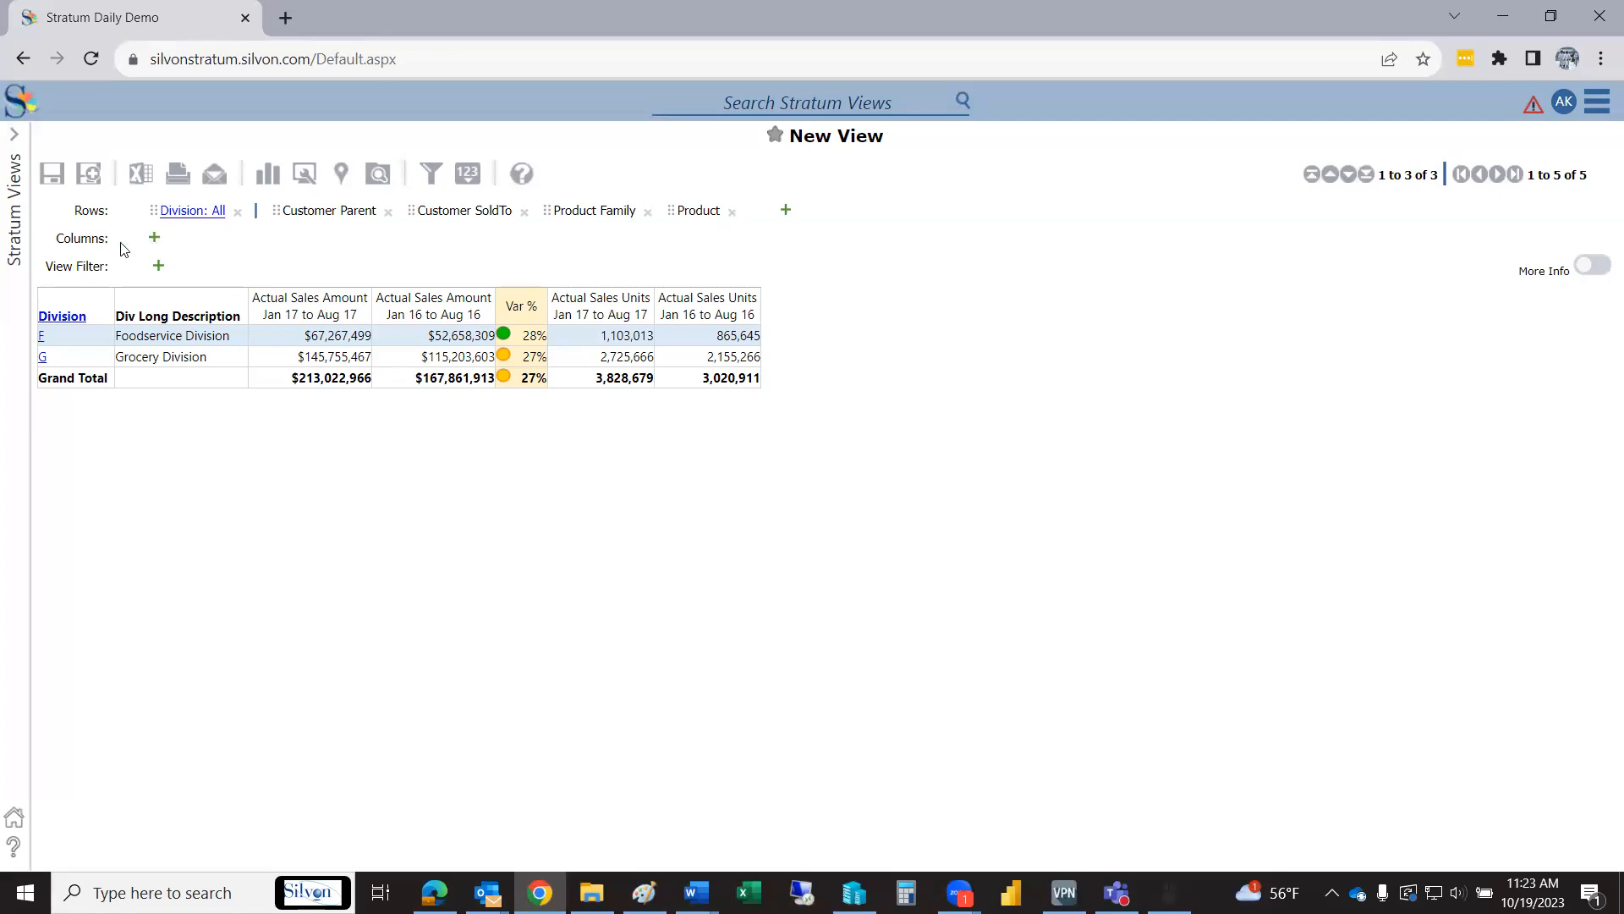
Open Save View As for the new view and examine the name field and the available view types.
left_click(85, 175)
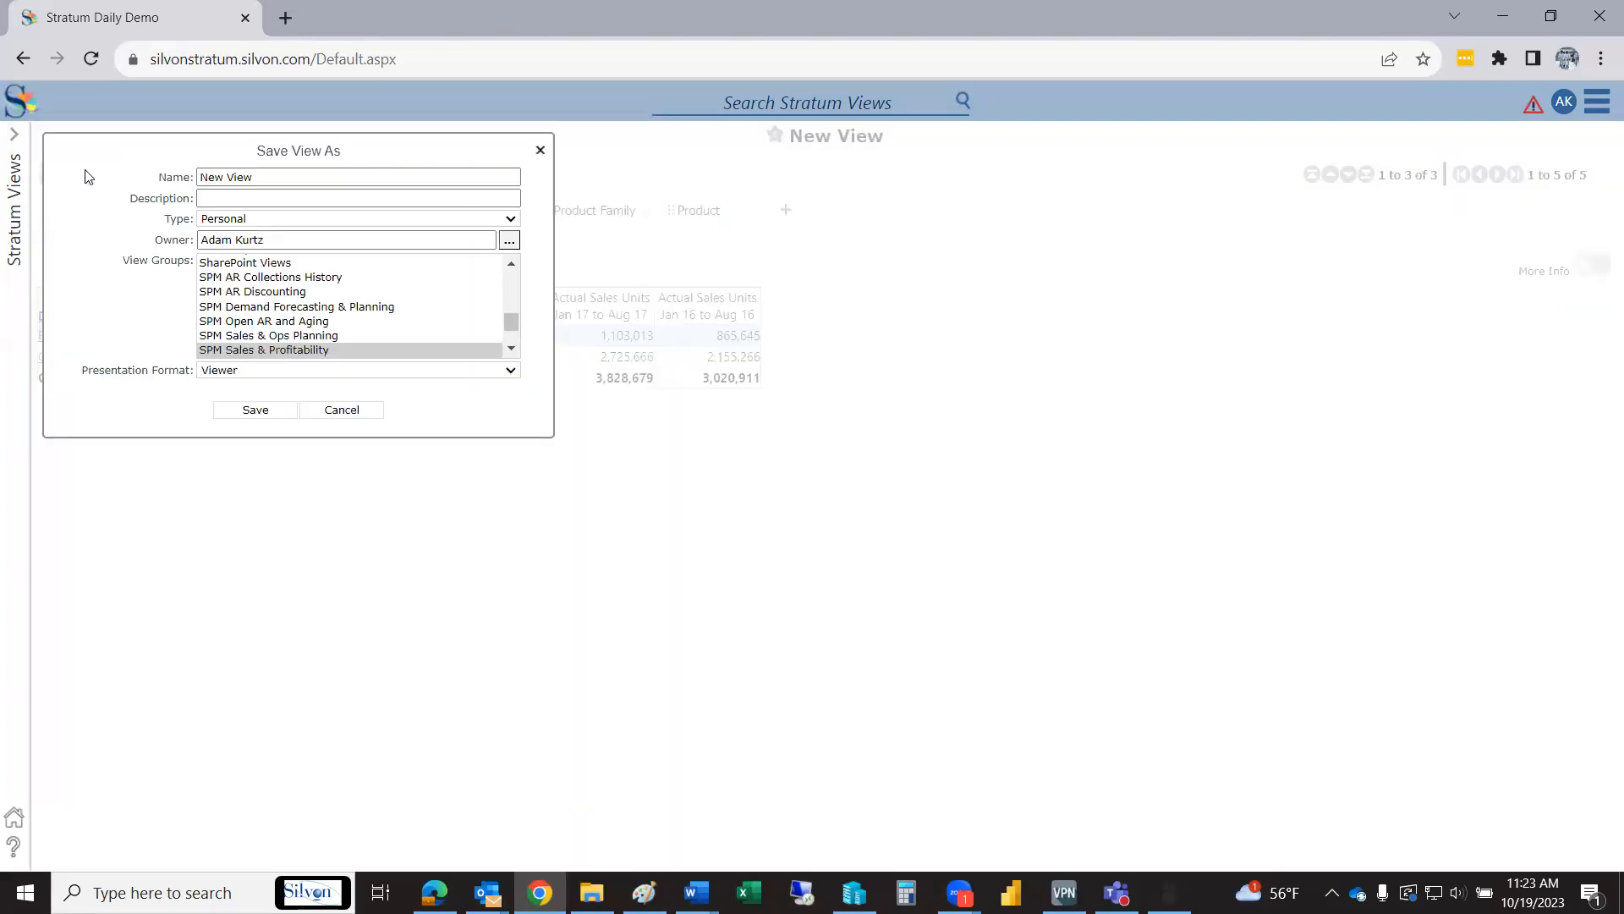
left_click(540, 150)
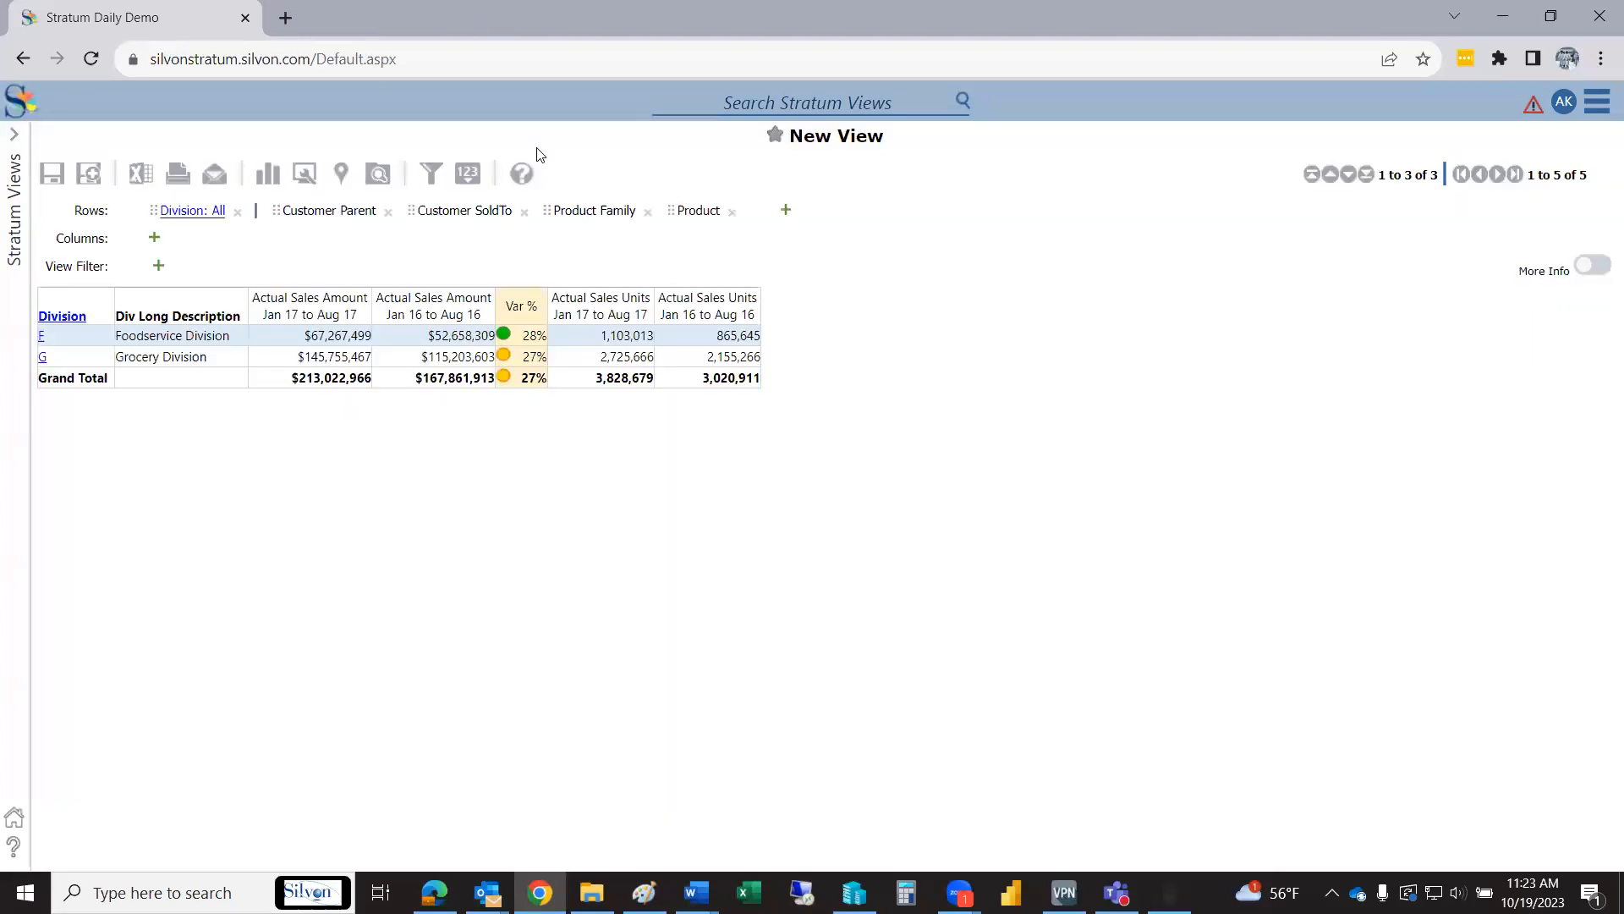
left_click(88, 176)
left_click(260, 176)
left_click_drag(268, 176, 137, 176)
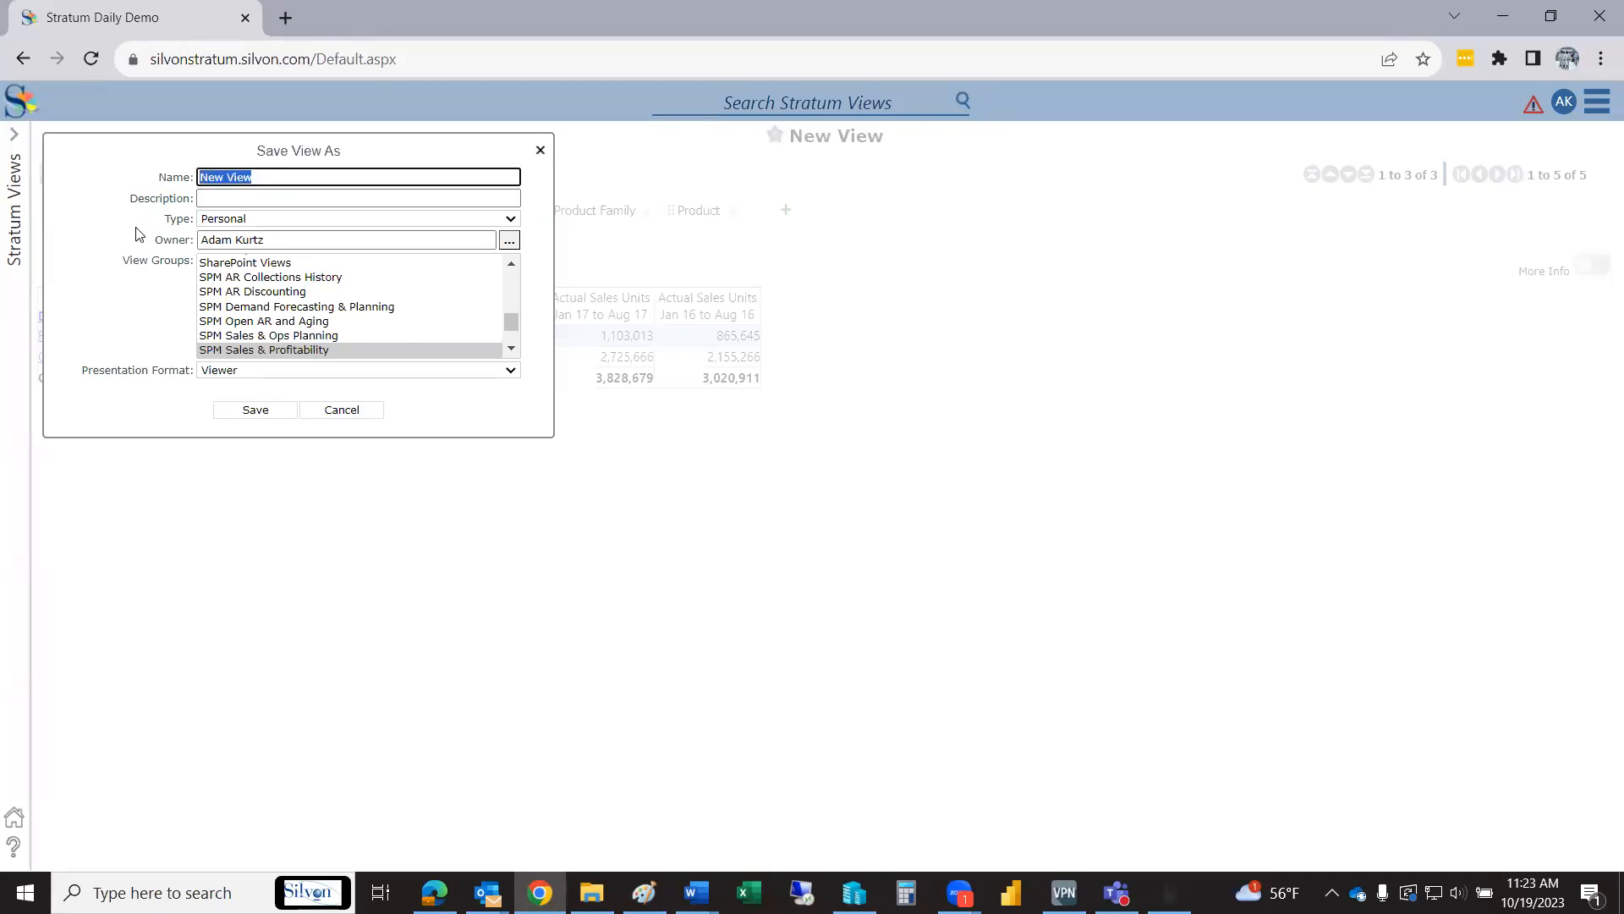
left_click(230, 221)
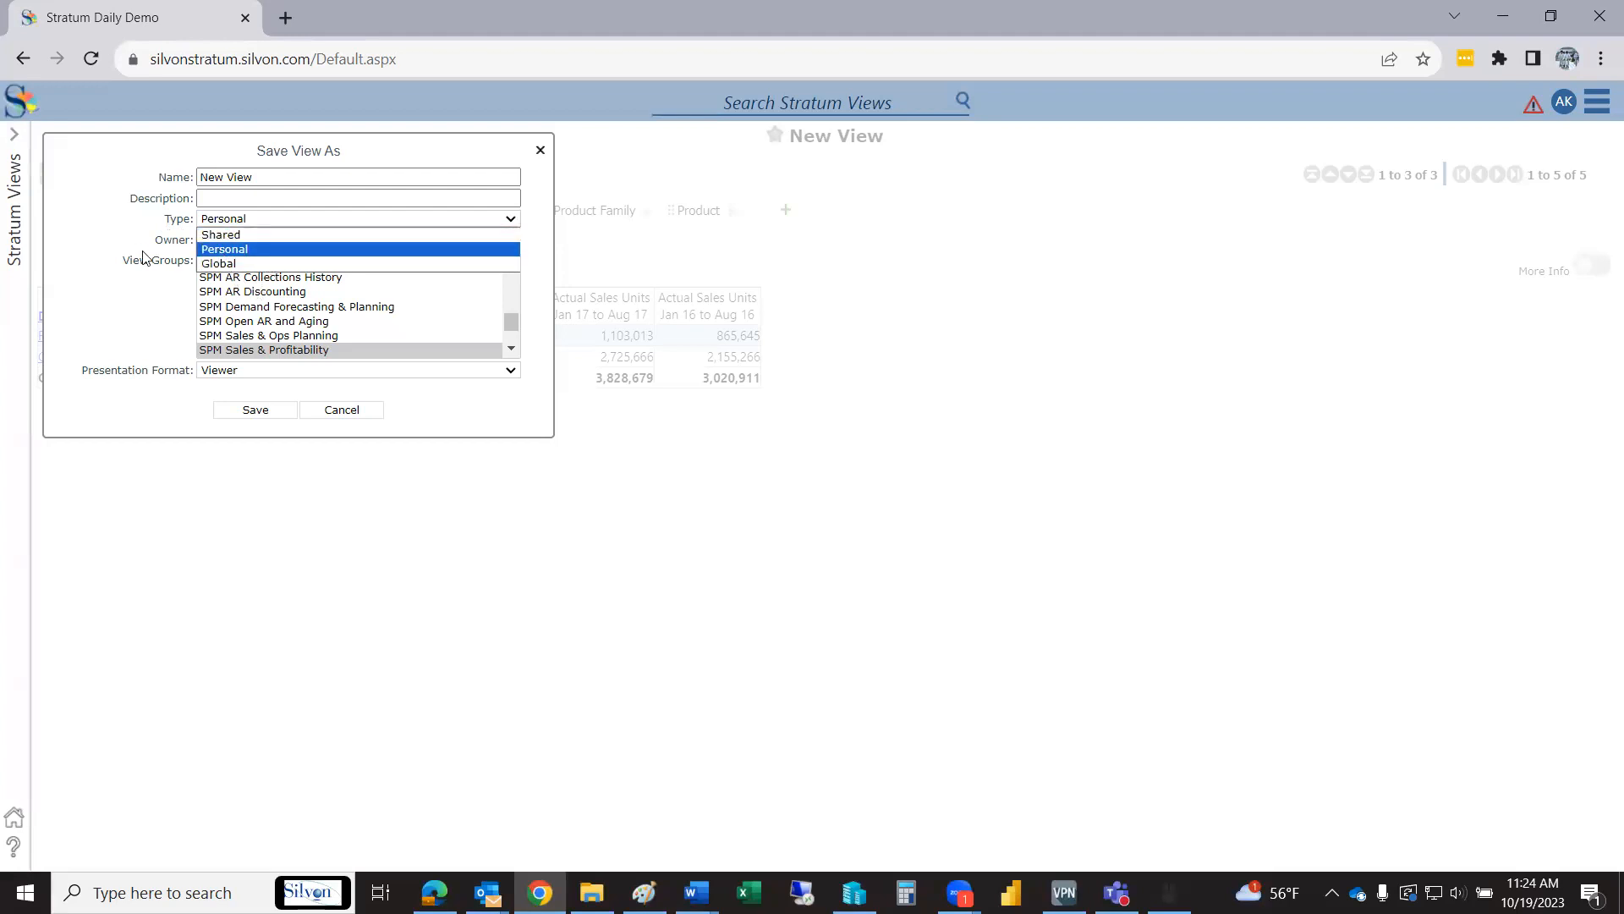
left_click(144, 257)
Try the Global, Shared and Personal types for the new view, and cancel without saving it.
left_click(237, 218)
left_click(251, 267)
left_click(158, 237)
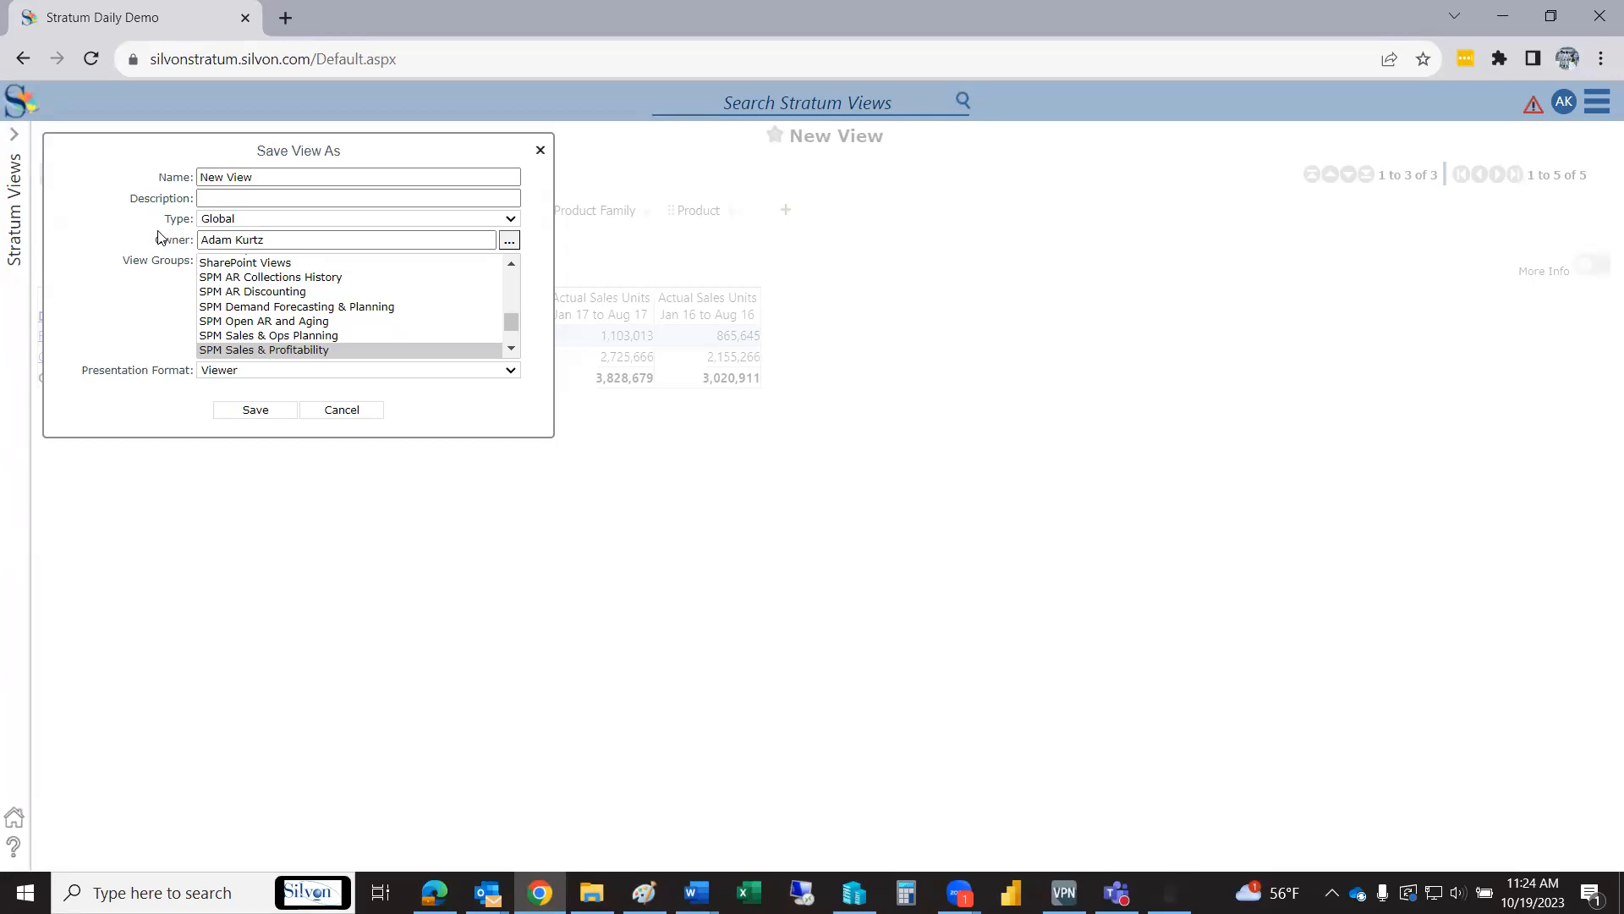
left_click(216, 220)
left_click(228, 233)
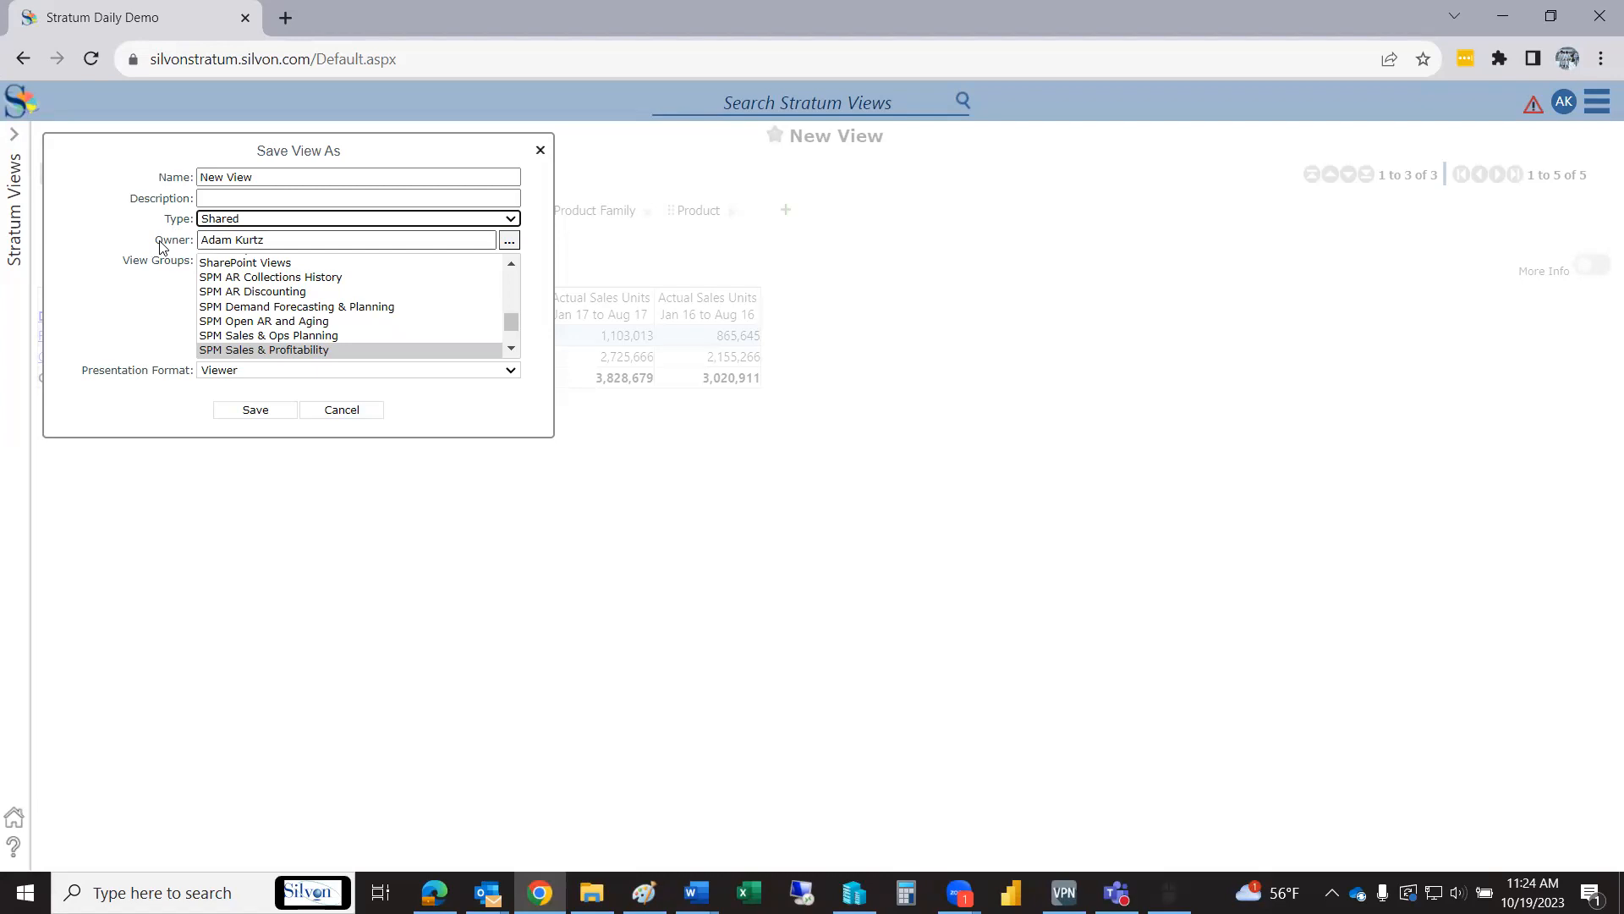
left_click(255, 220)
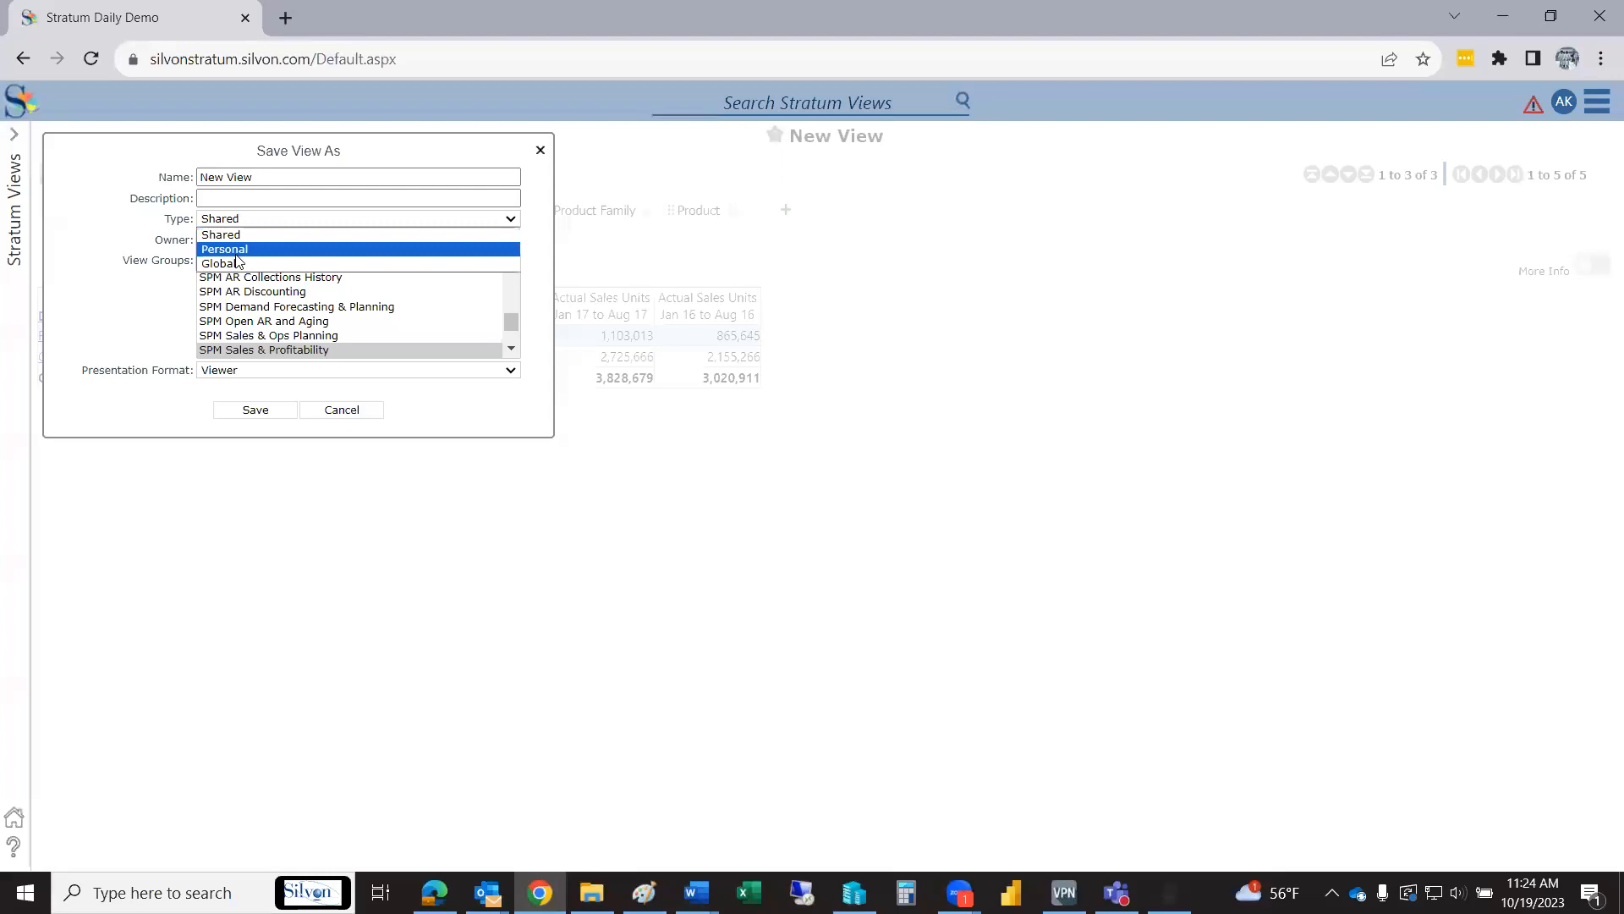
left_click(230, 249)
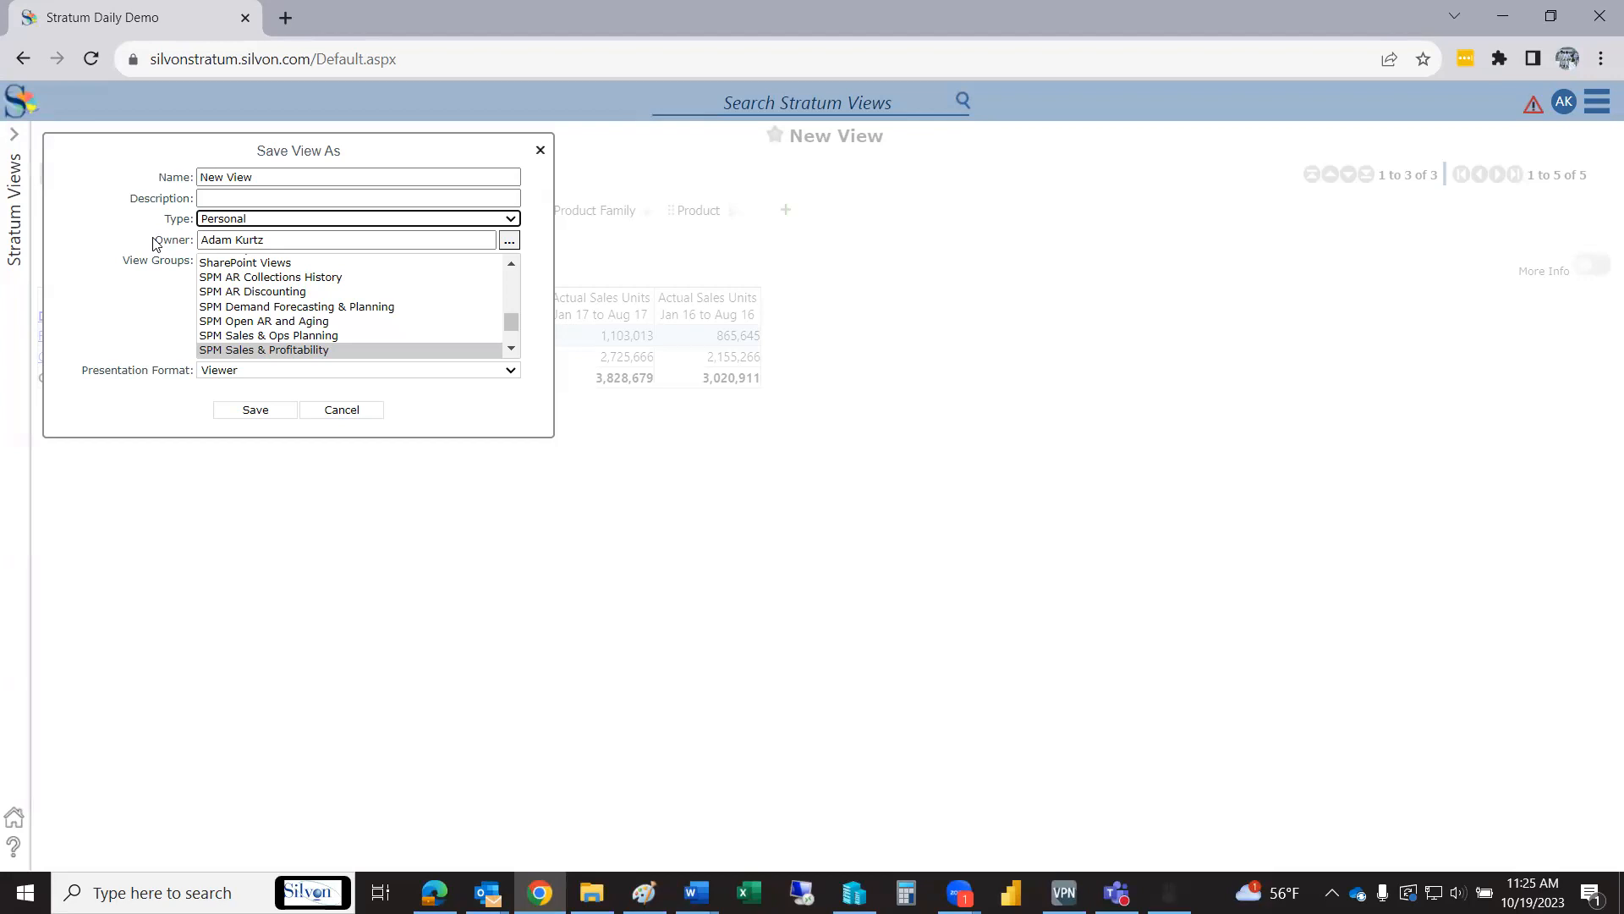
left_click(338, 410)
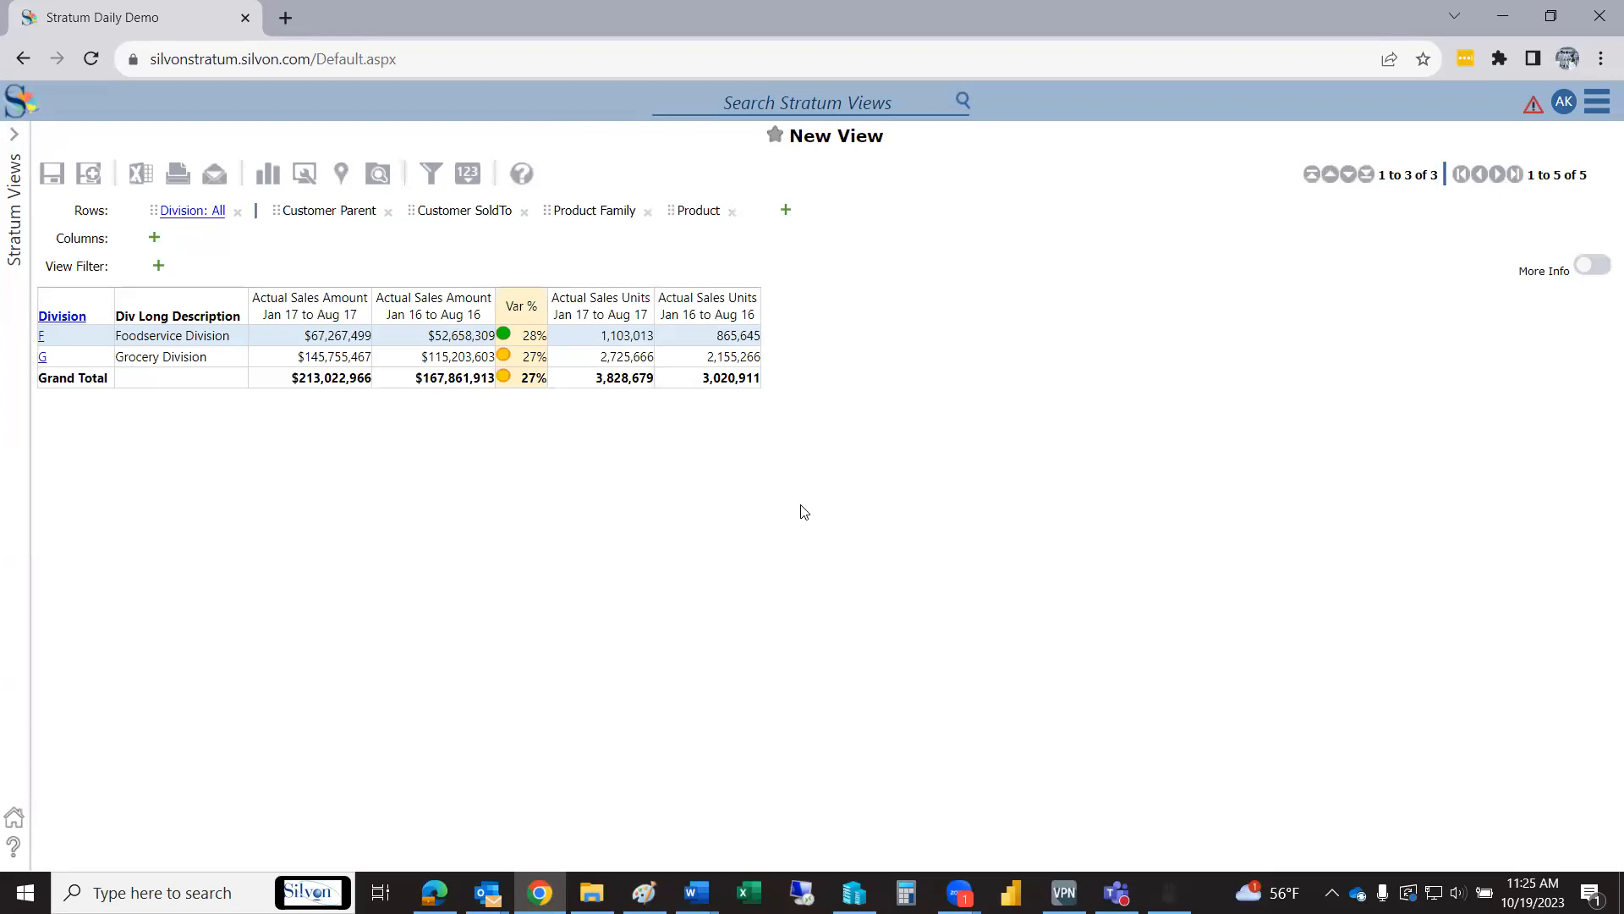
Open the management list of all views and sort it by Last Used, oldest first.
left_click(722, 104)
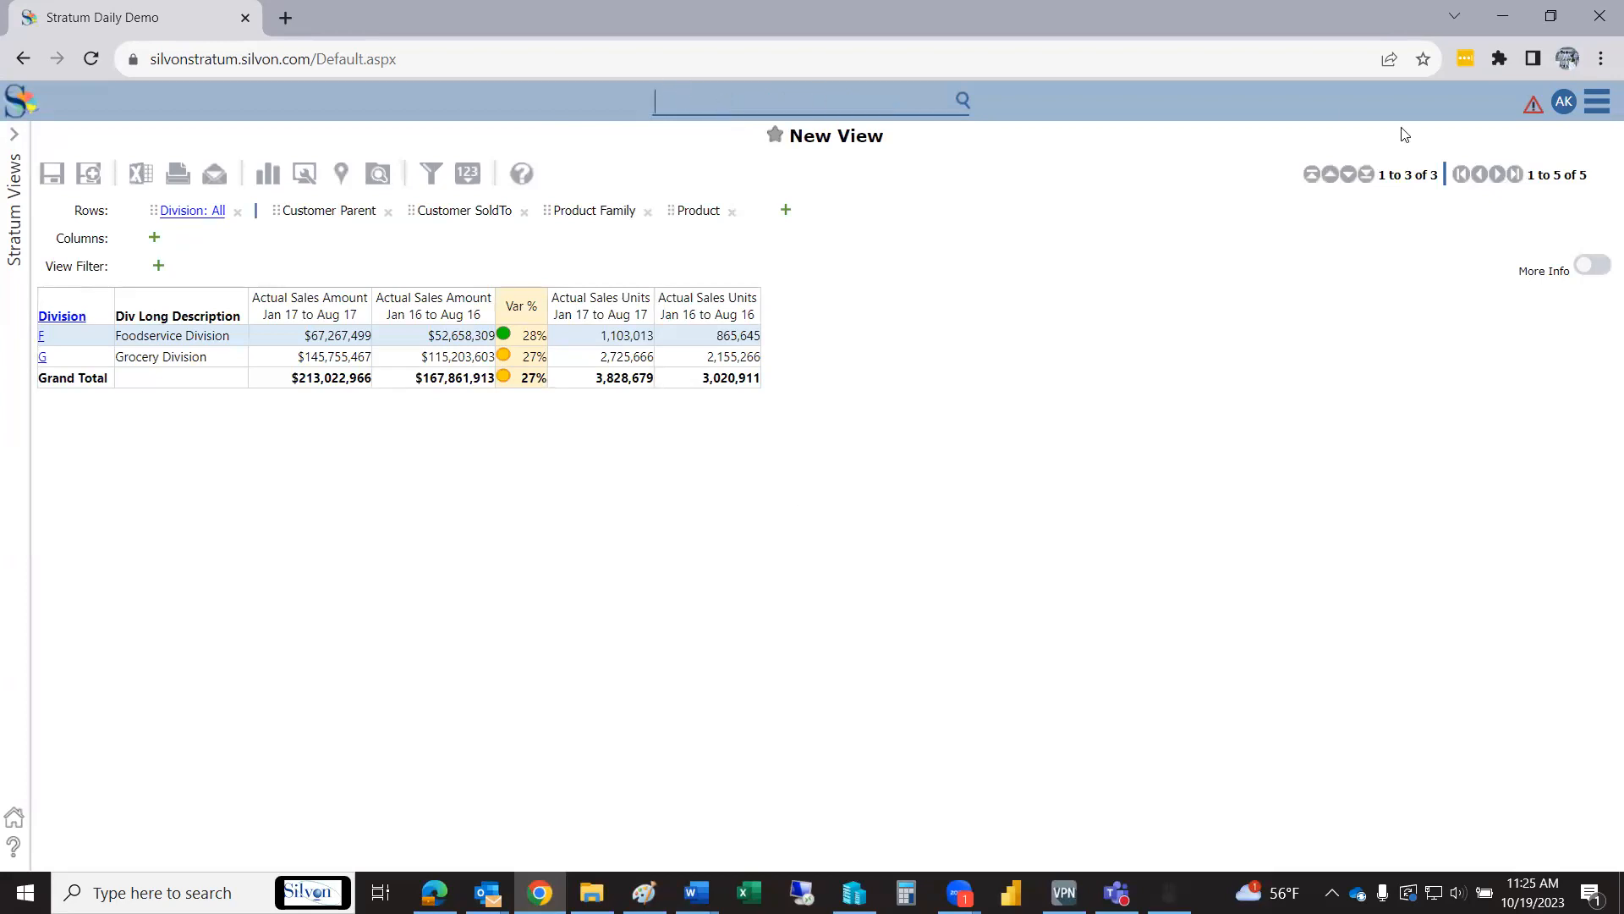
left_click(1596, 101)
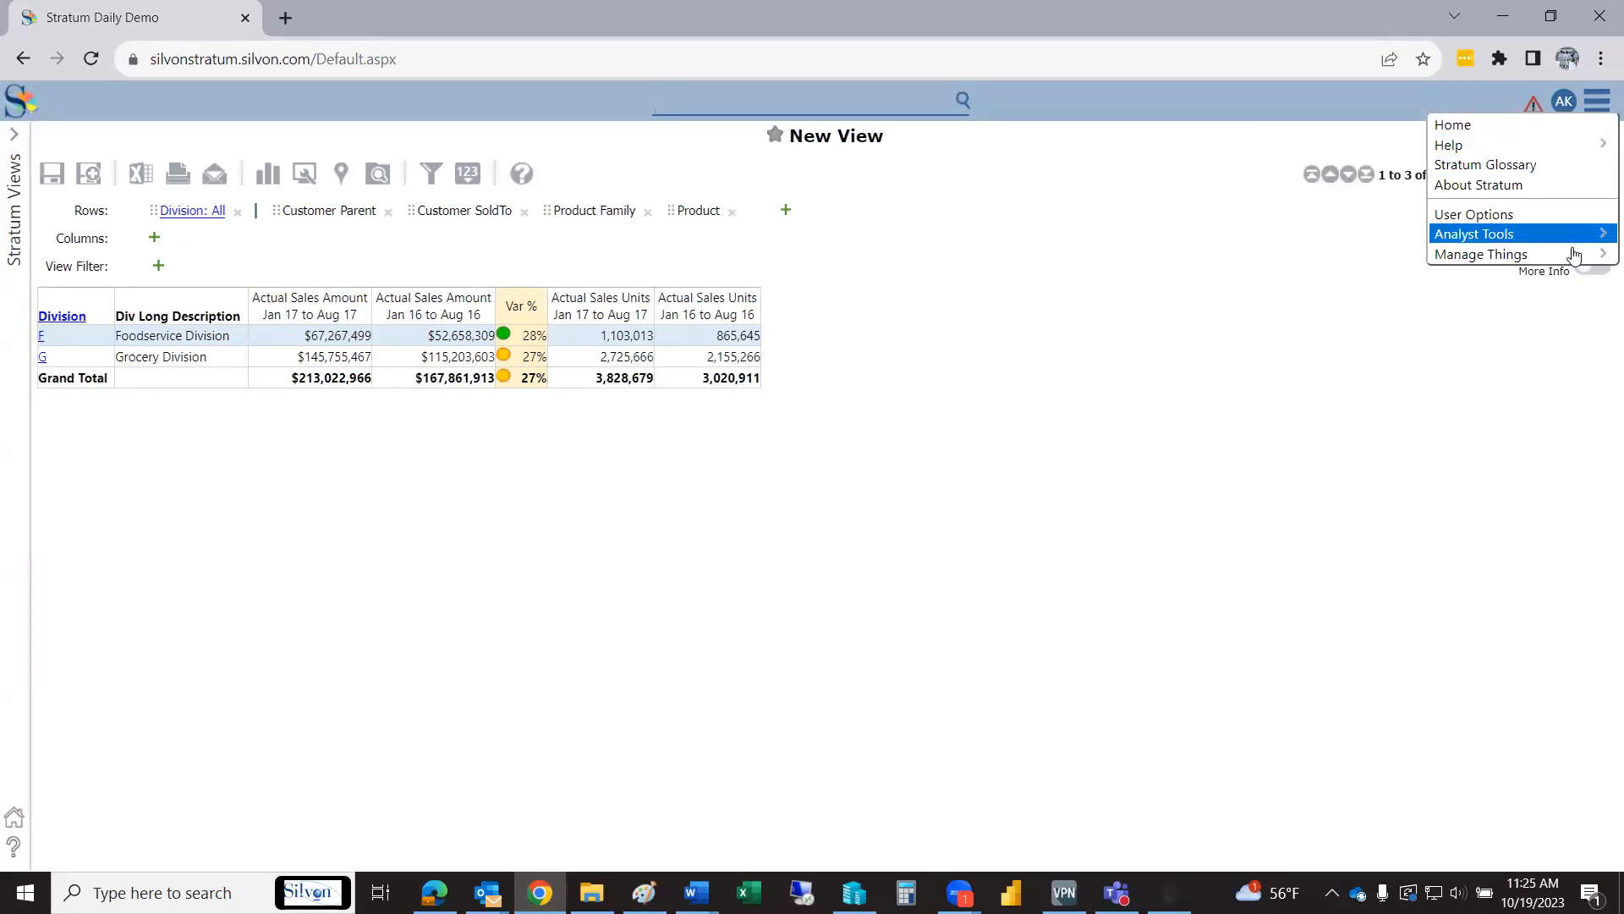
mouse_move(1573, 254)
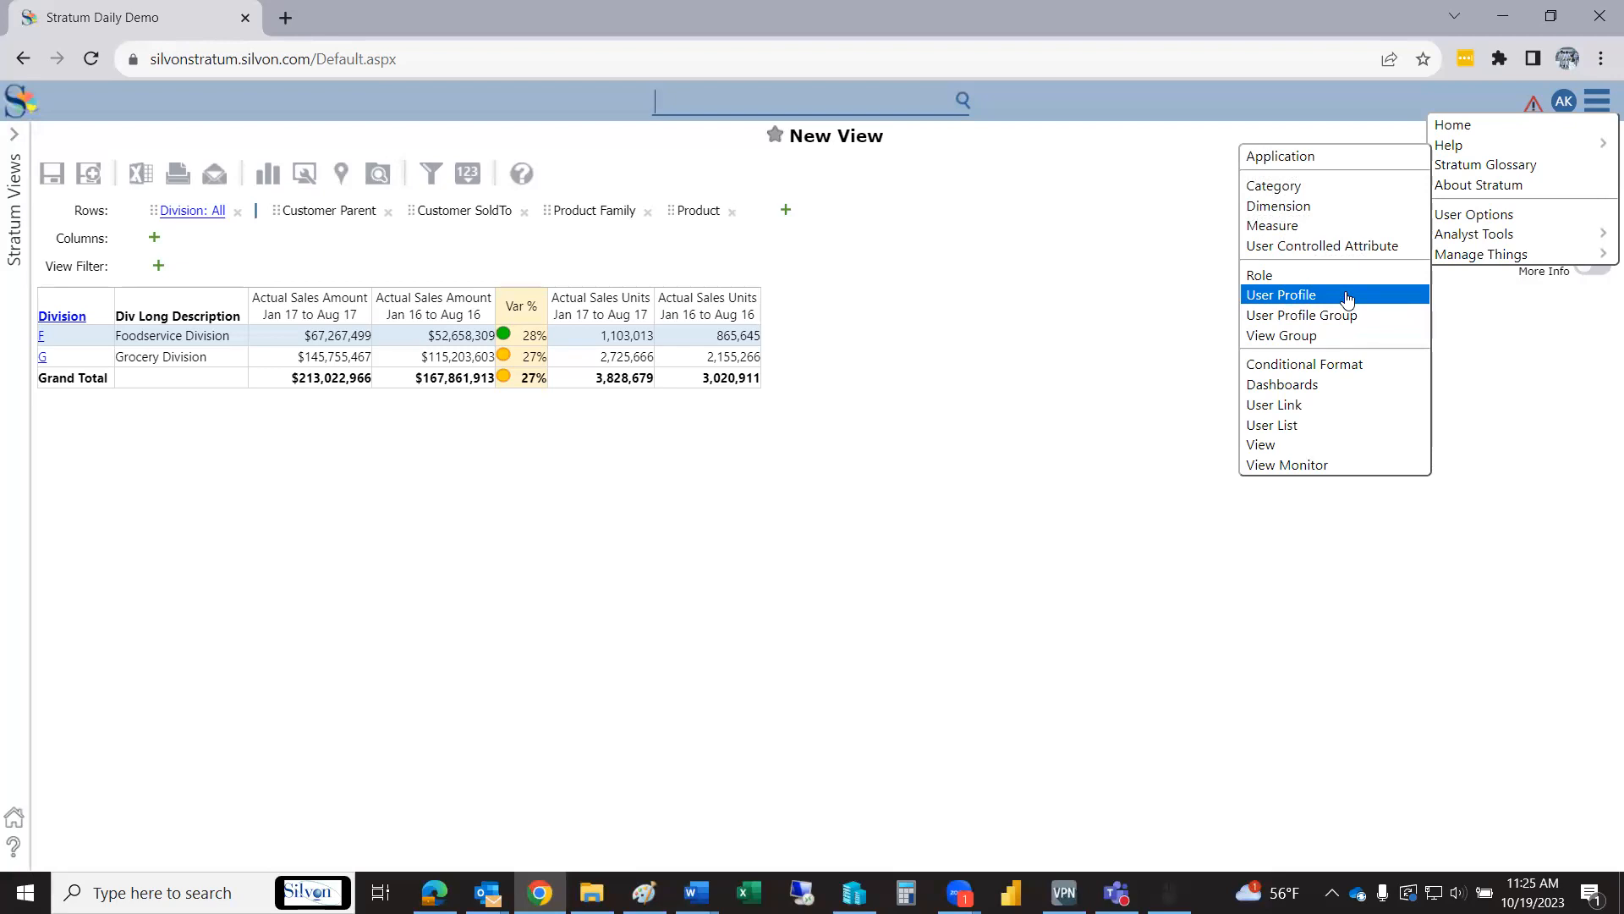
left_click(1345, 445)
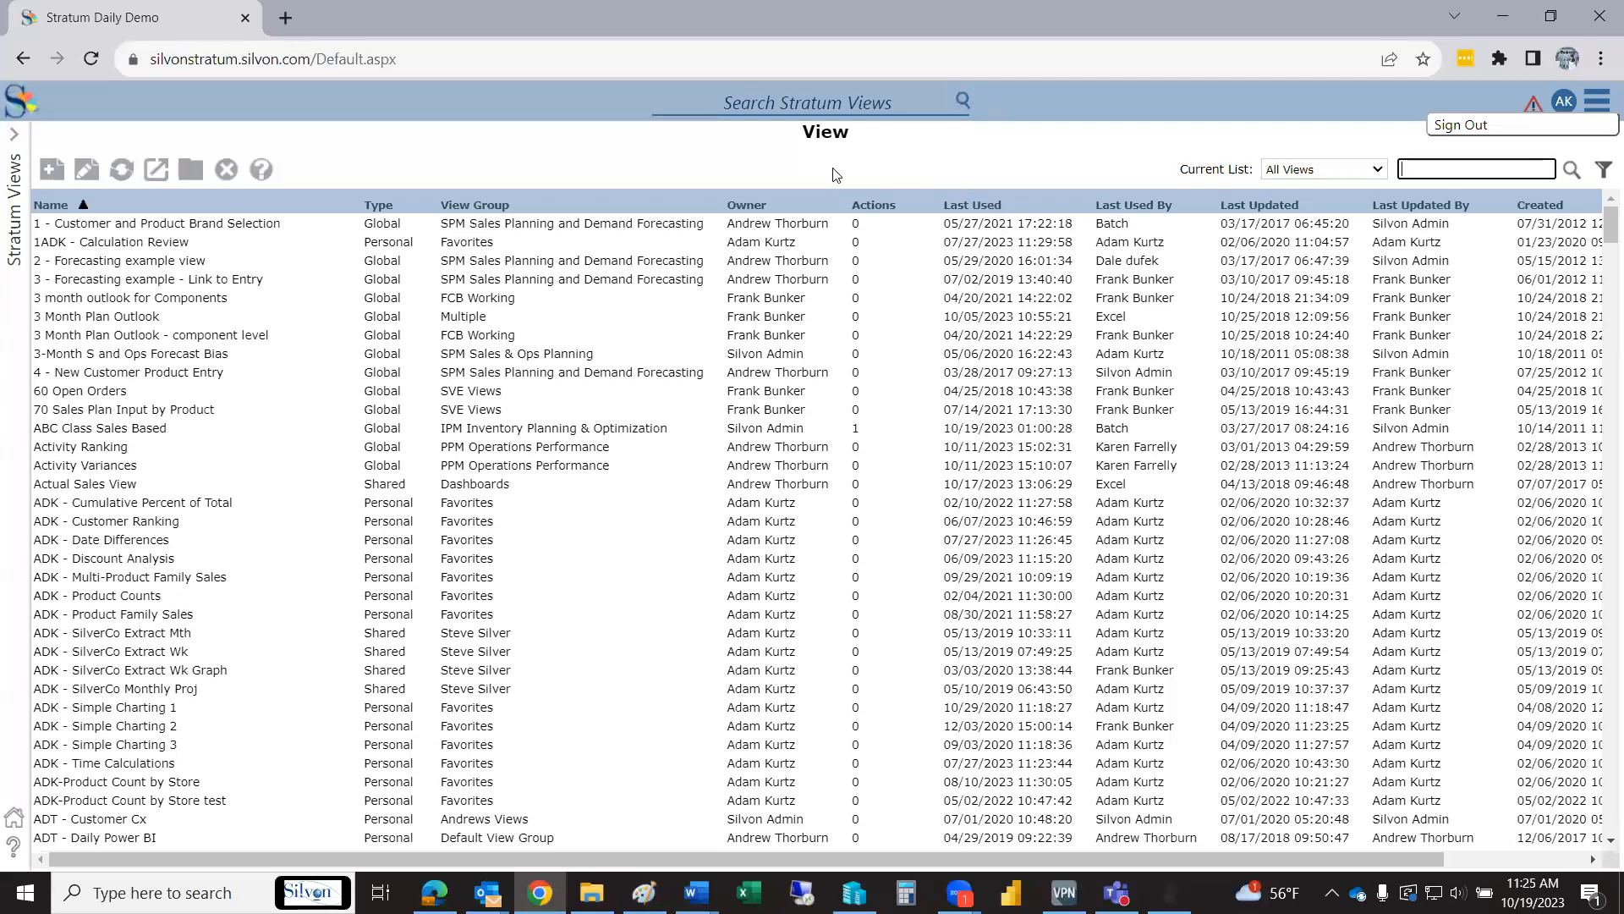
left_click(1122, 206)
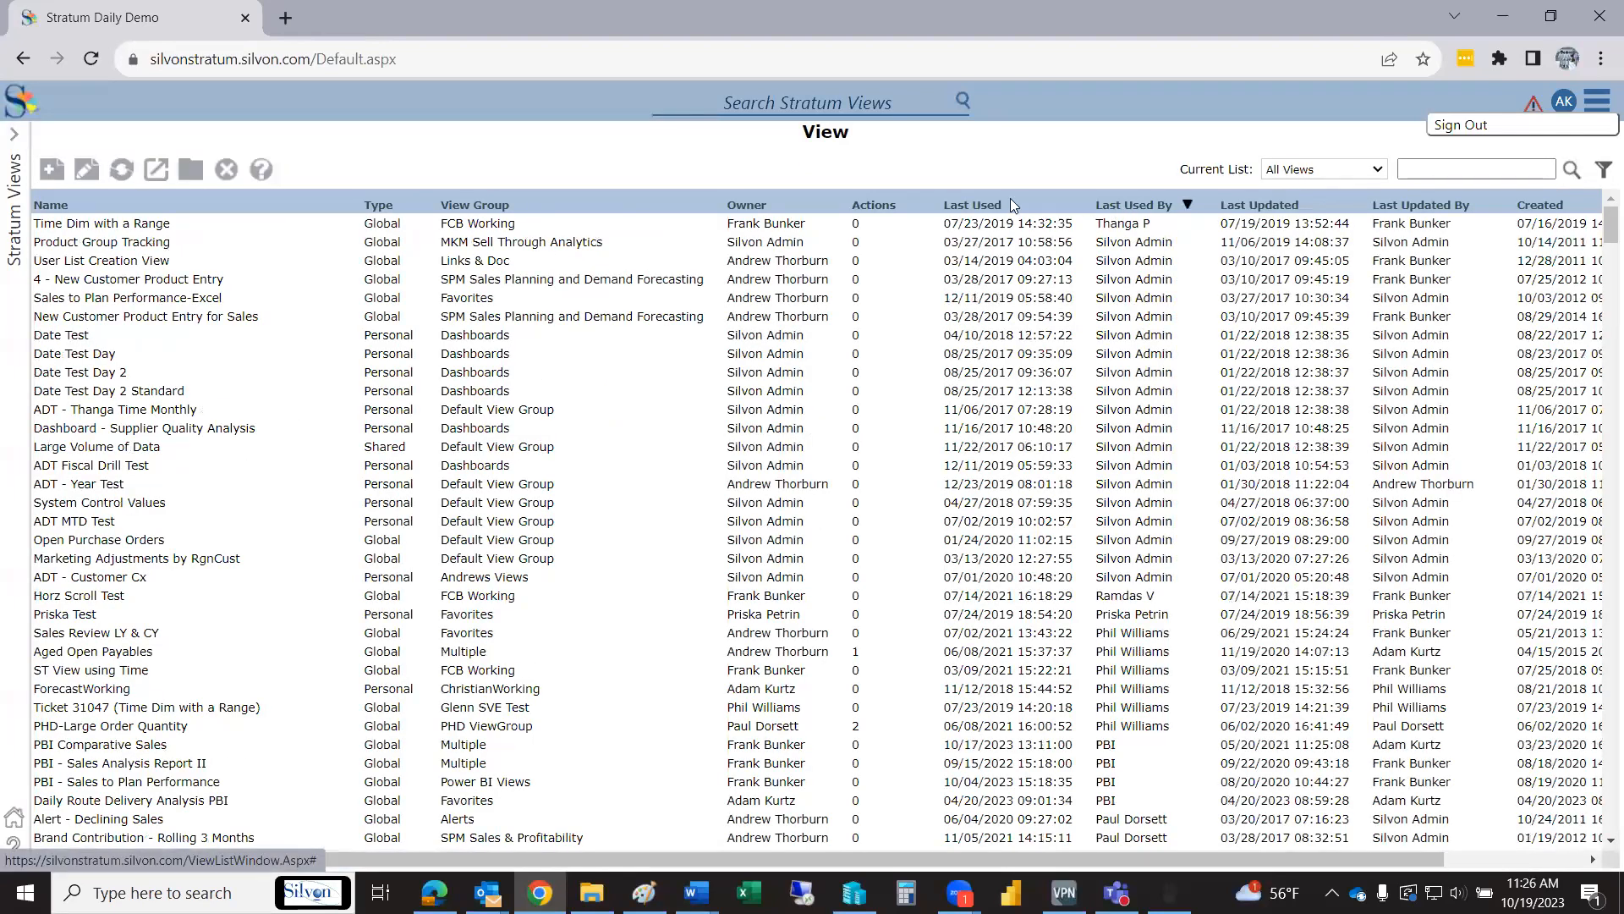
left_click(988, 203)
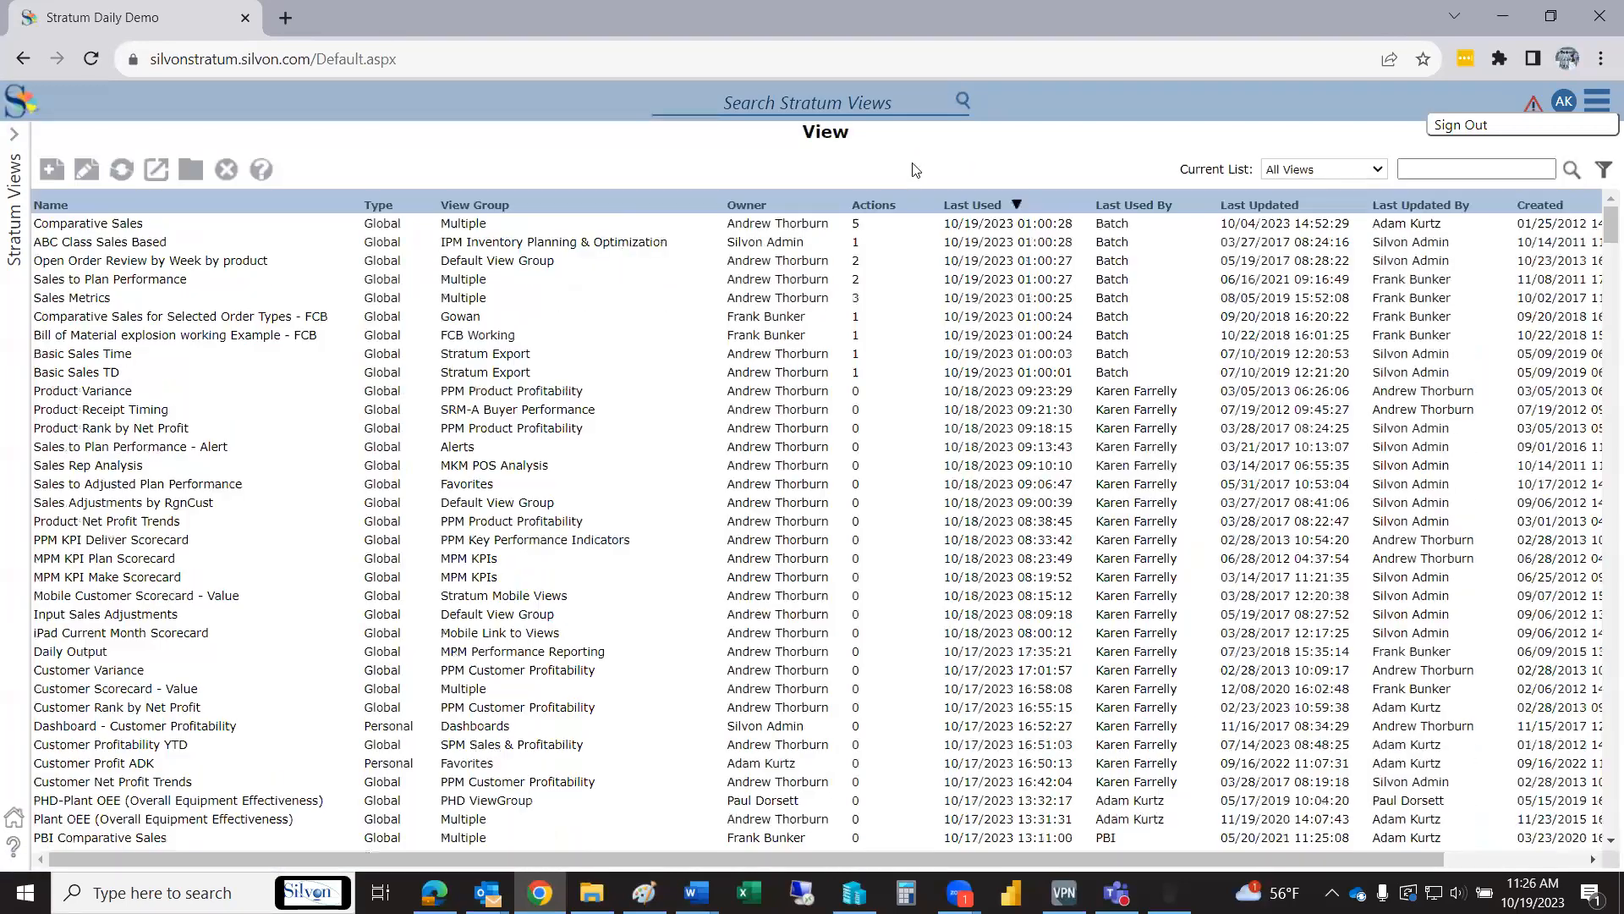
left_click(981, 205)
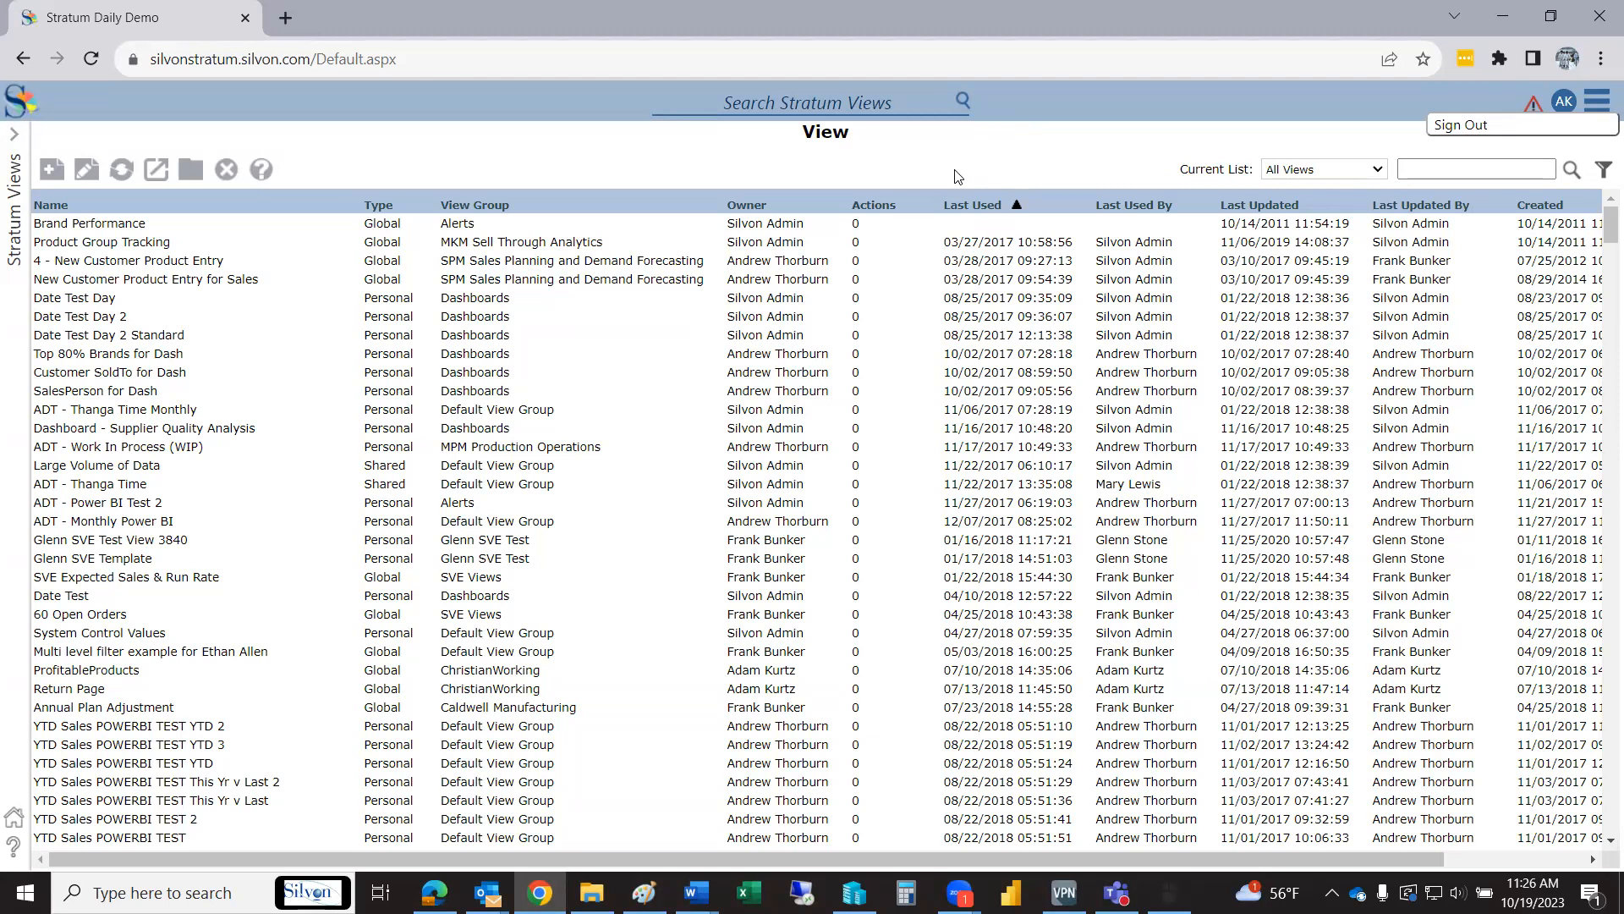
Select the views Product Group Tracking through SalesPerson for Dash, plus SVE Expected Sales & Run Rate, the Ethan Allen filter example and Annual Plan Adjustment.
left_click_drag(956, 242, 981, 763)
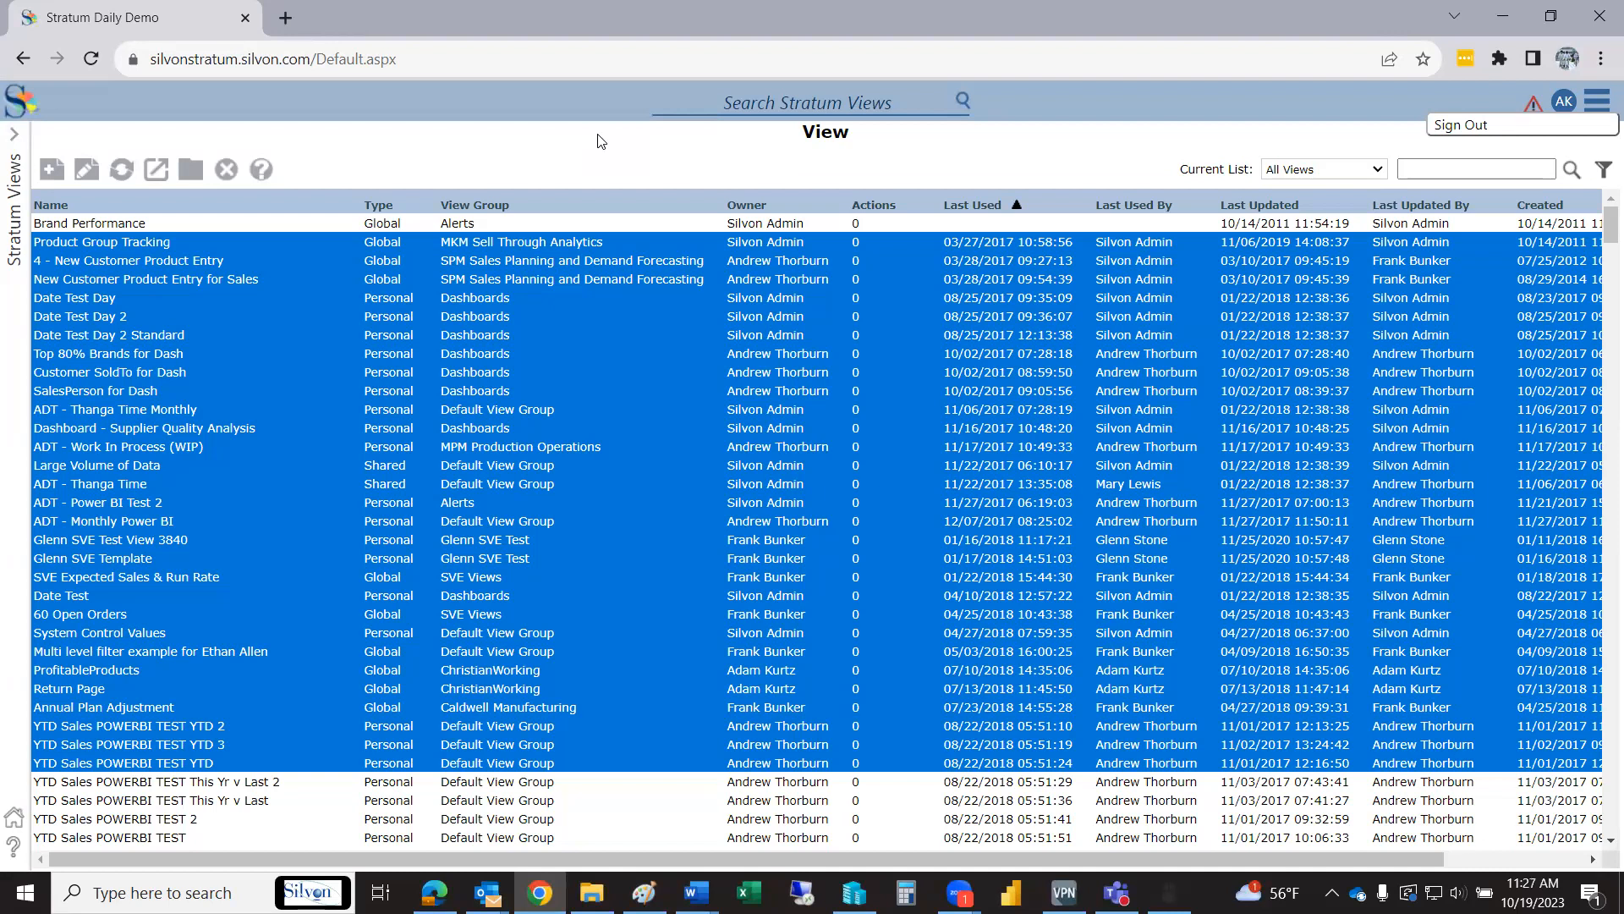
left_click(311, 244)
left_click_drag(303, 467, 361, 746)
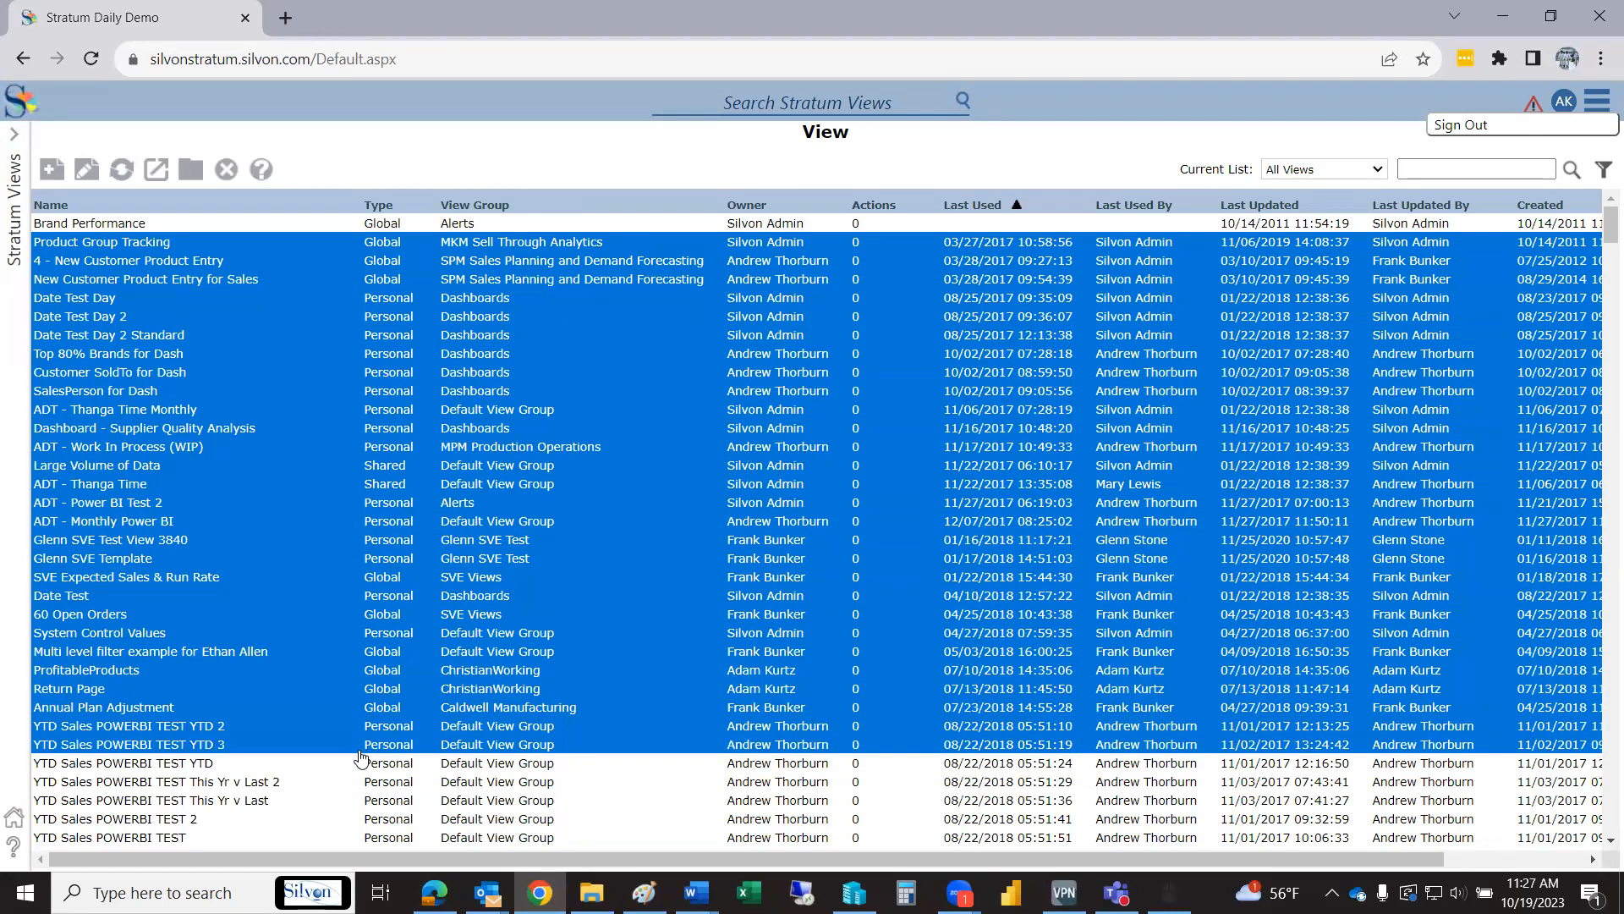
left_click_drag(362, 758, 366, 398)
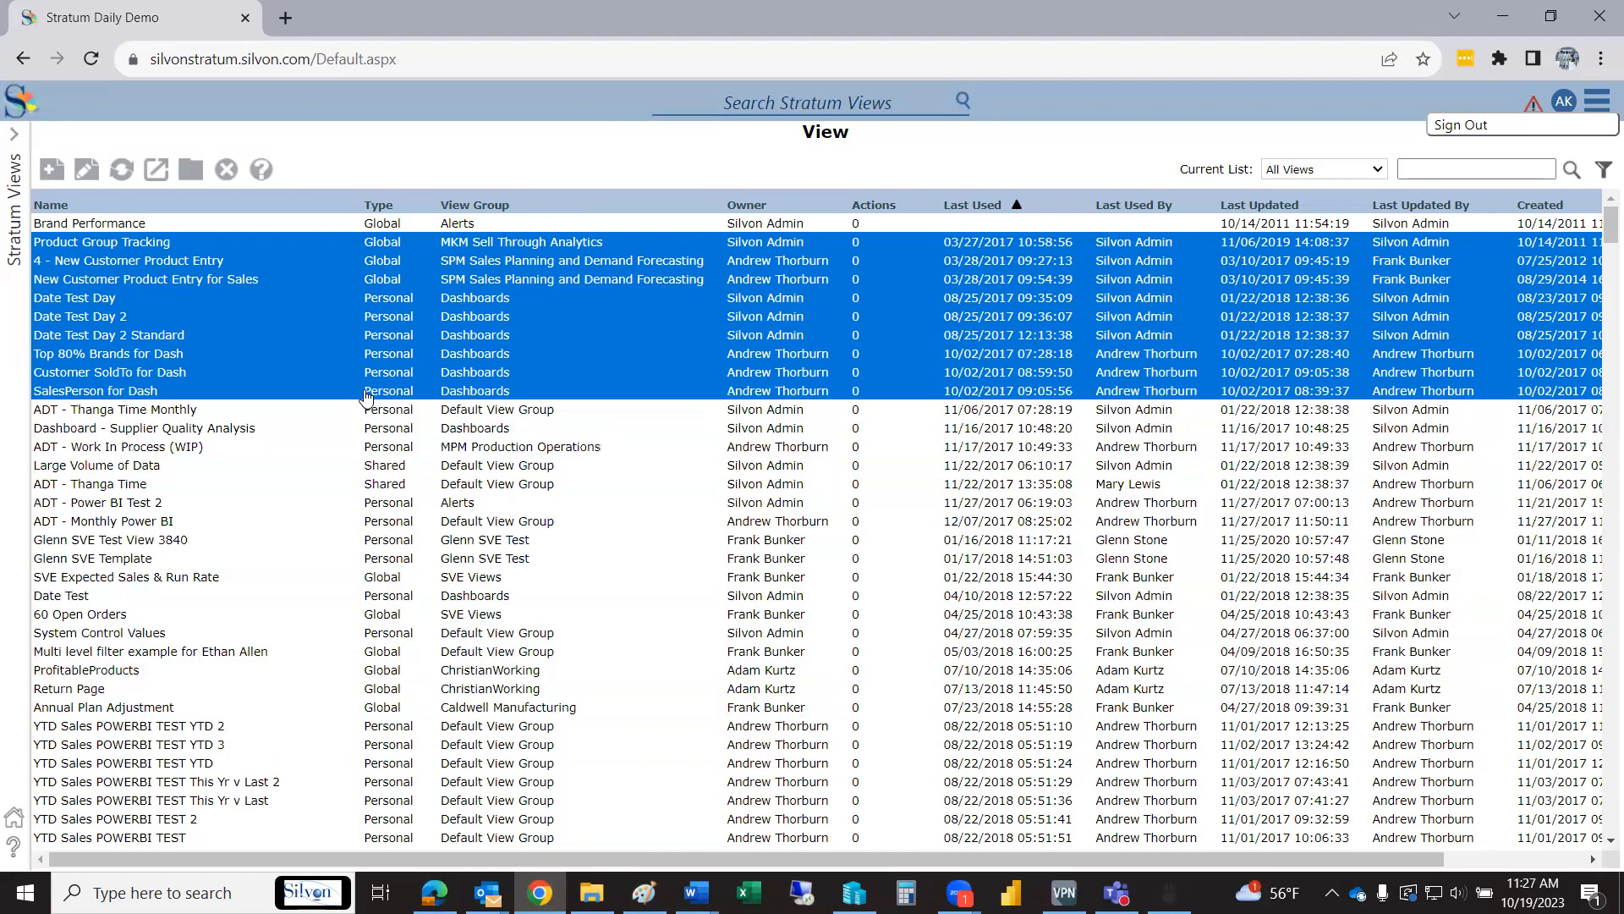
left_click(342, 577, "ctrl")
left_click(343, 579, "ctrl")
left_click(346, 581, "ctrl")
left_click(346, 649, "ctrl")
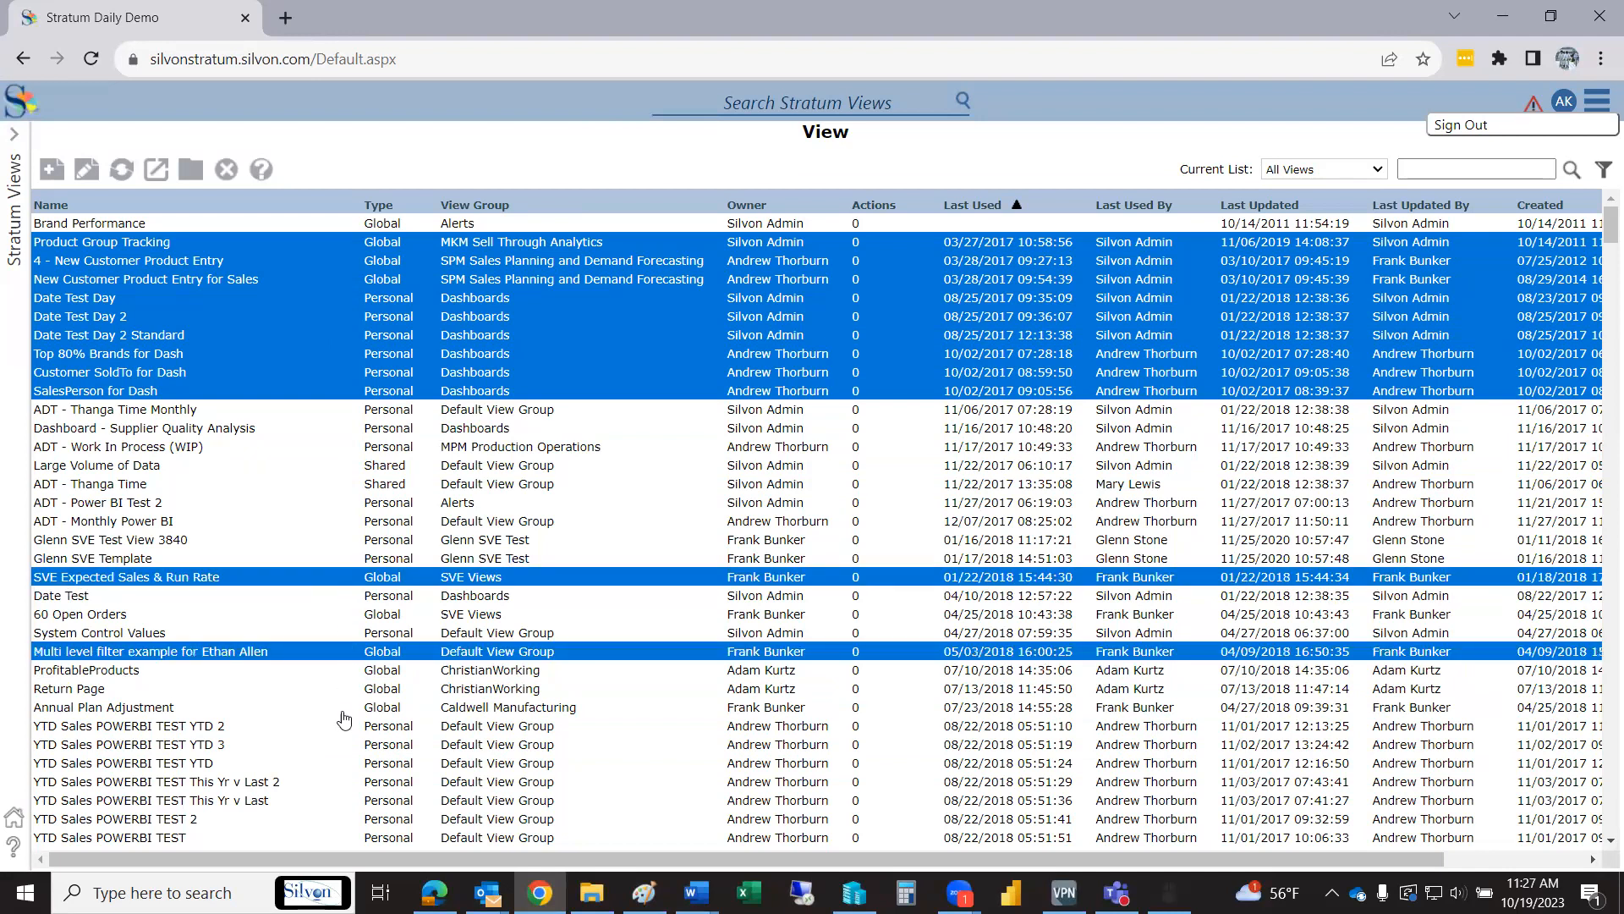
left_click(342, 709, "ctrl")
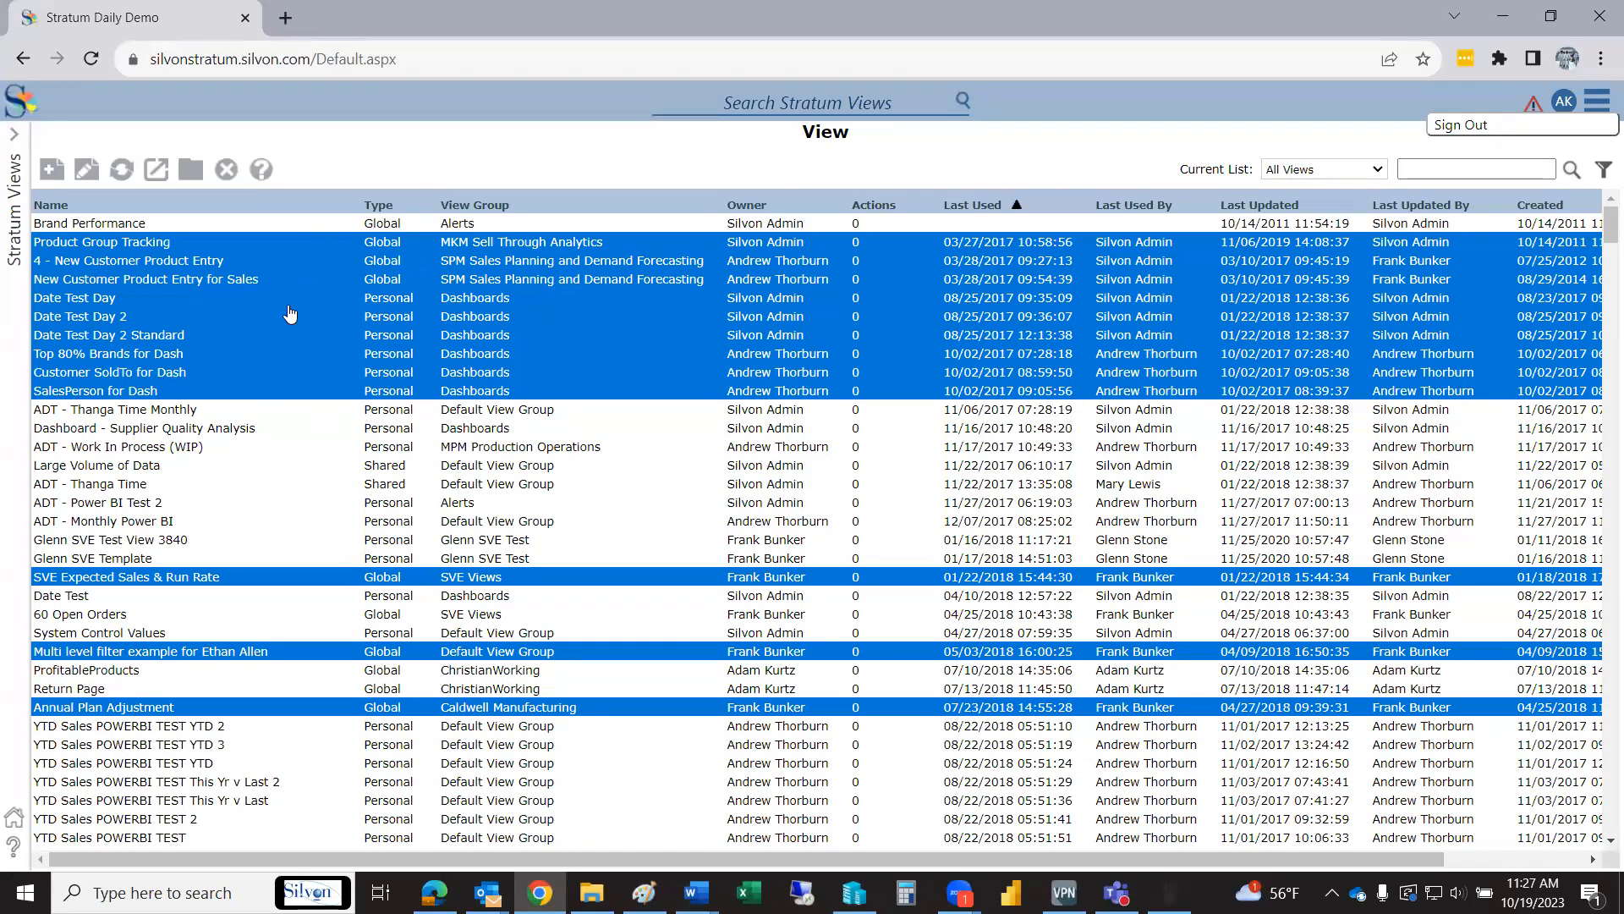
Try Archive as the only destination view group for moving the selected views, and cancel the move.
left_click(192, 173)
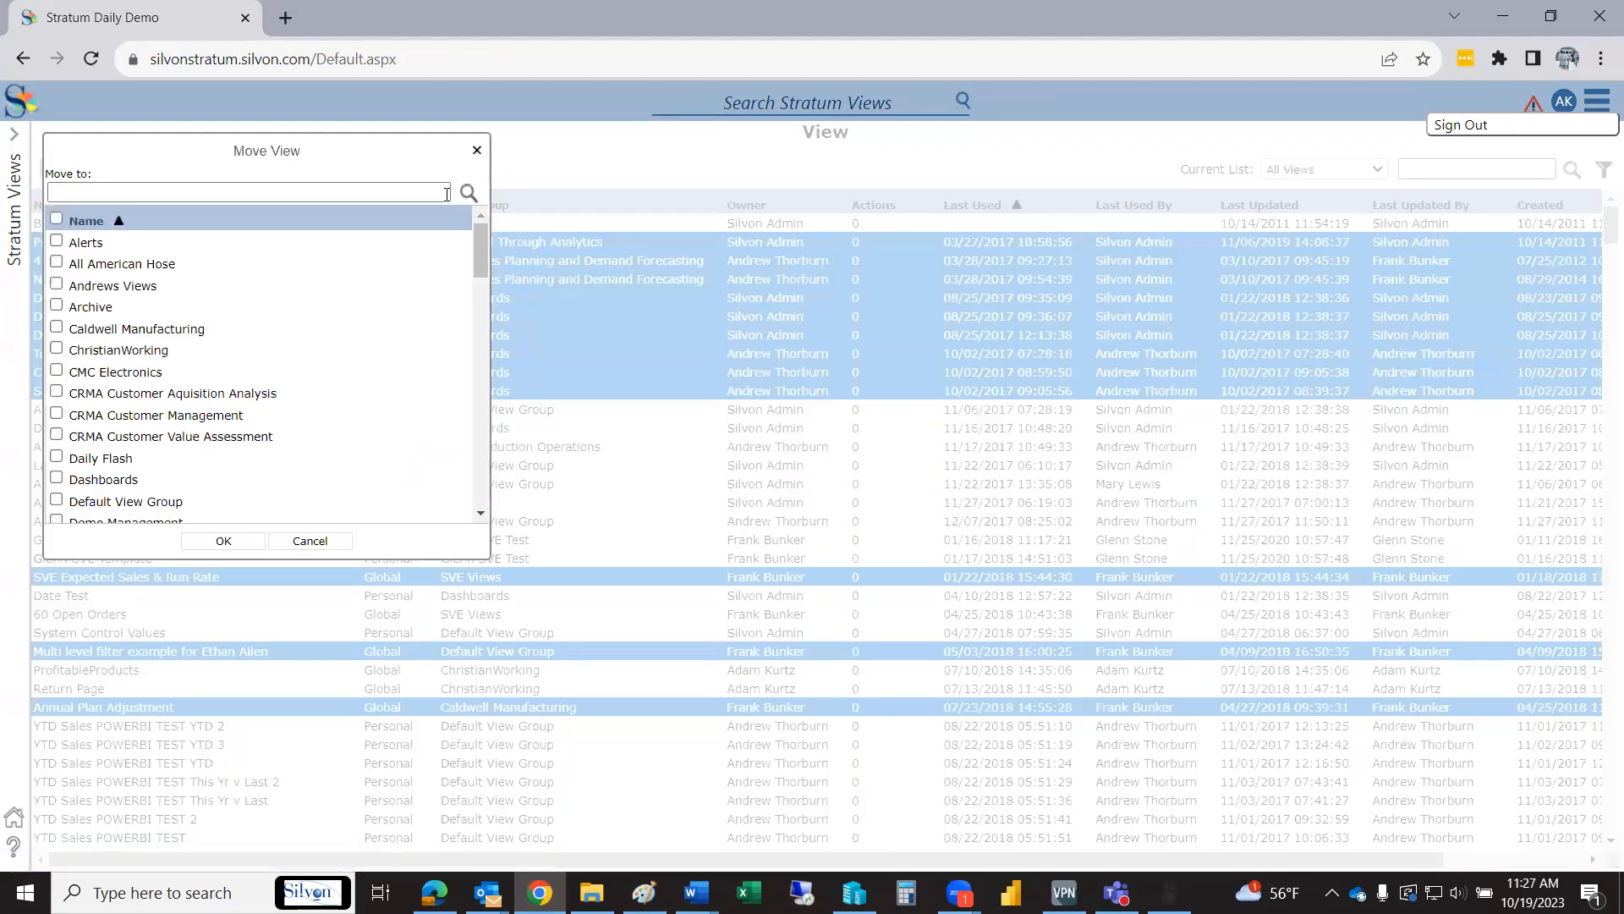
left_click(82, 312)
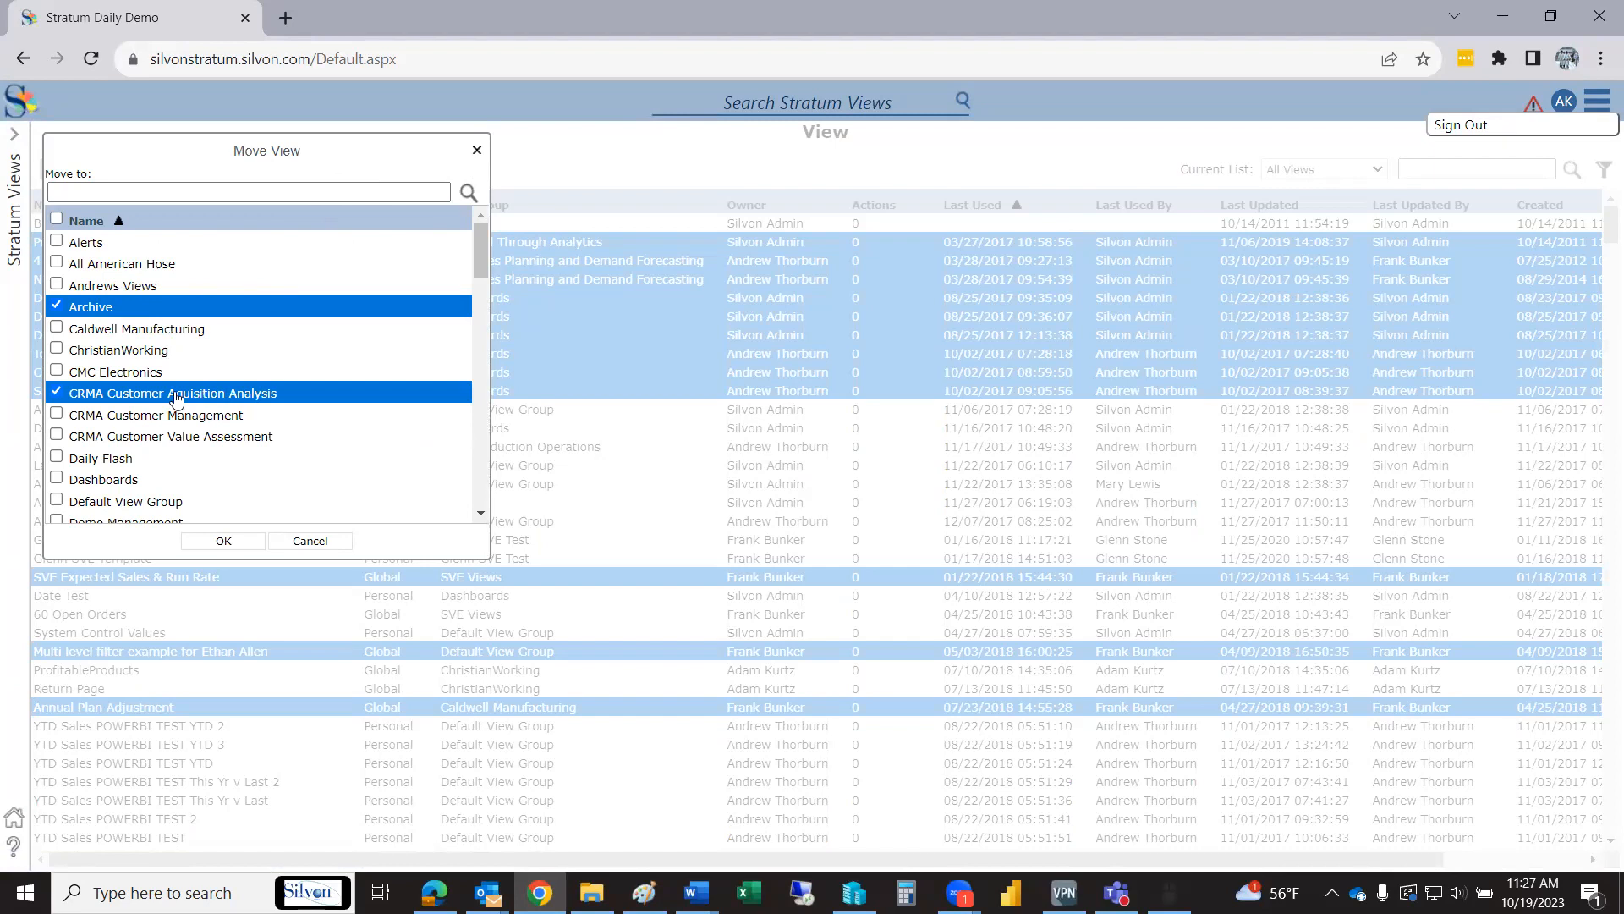
left_click(101, 424)
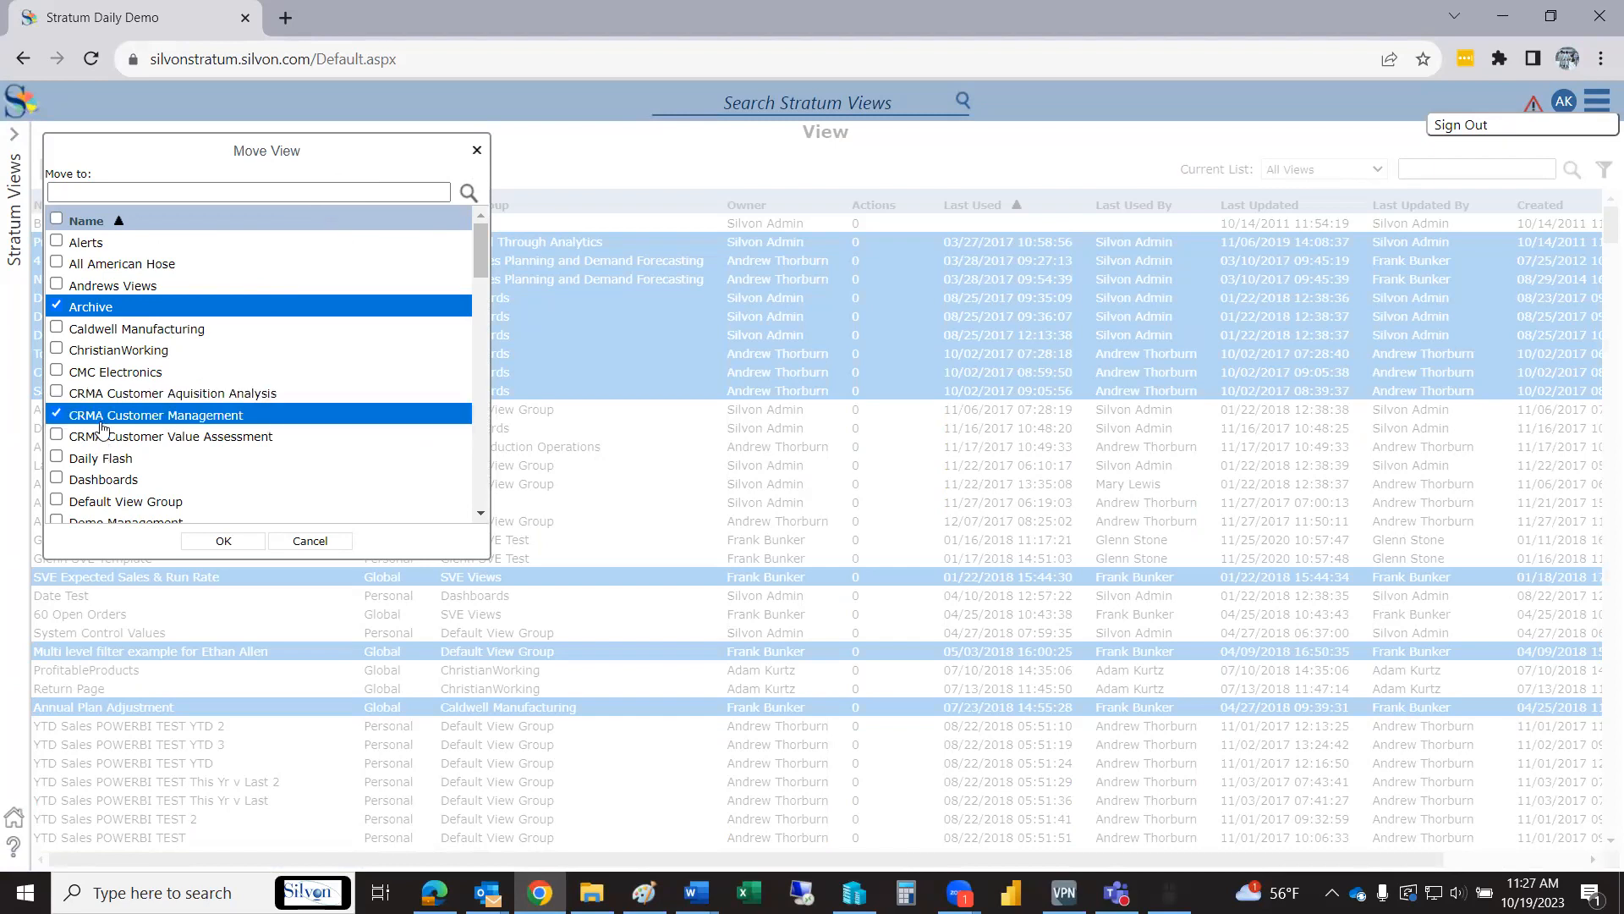
left_click(100, 461)
left_click(100, 462)
left_click(107, 416)
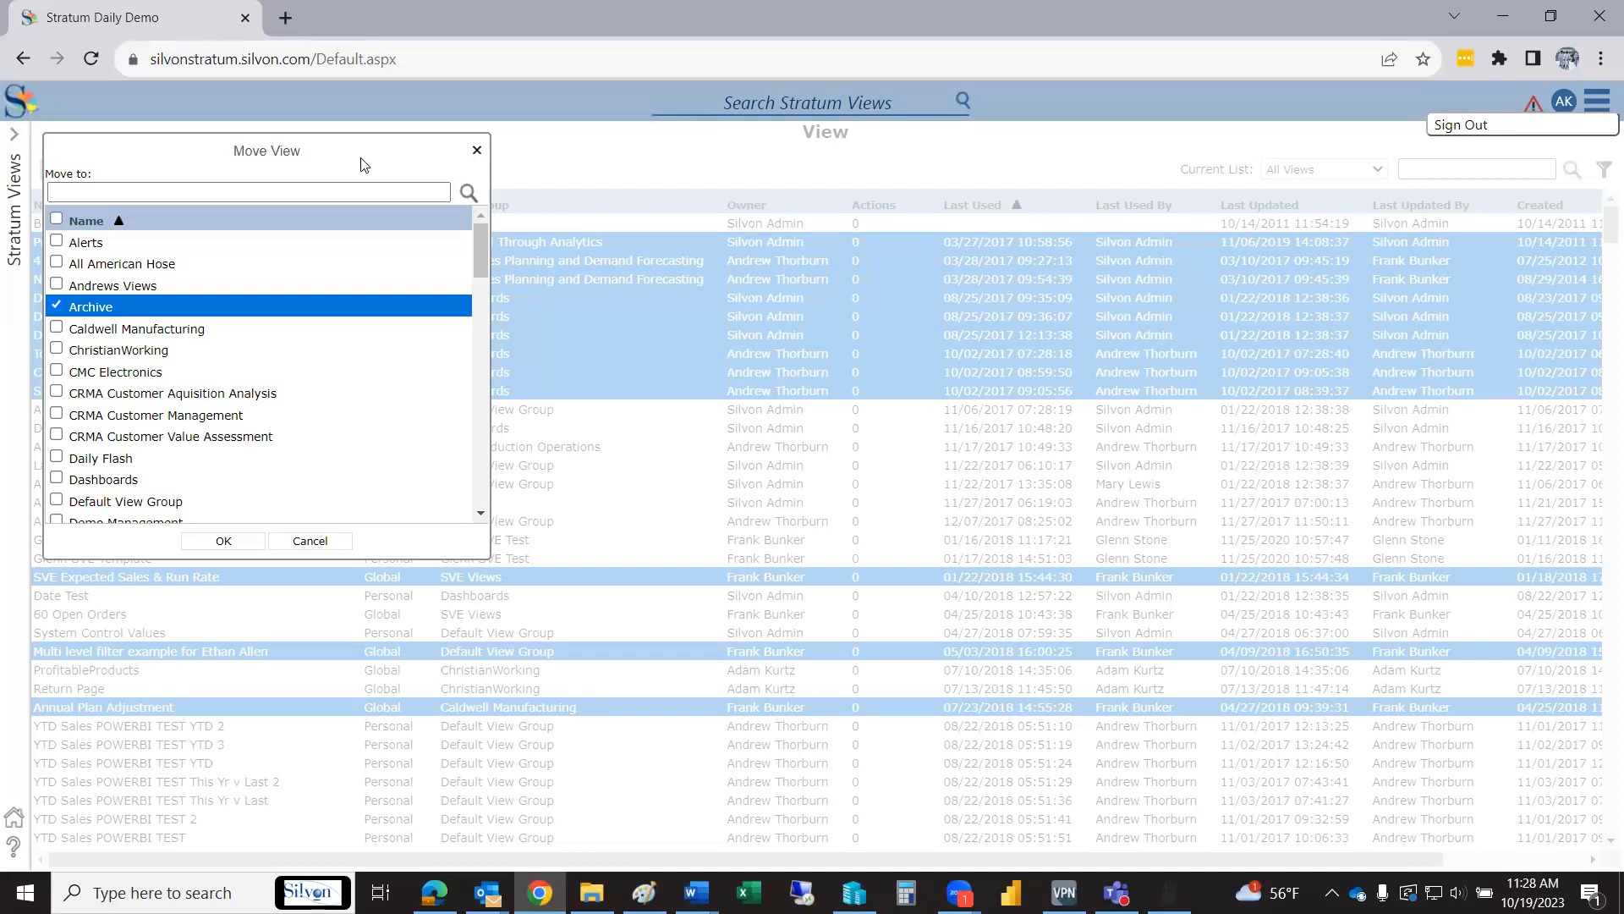
left_click(318, 544)
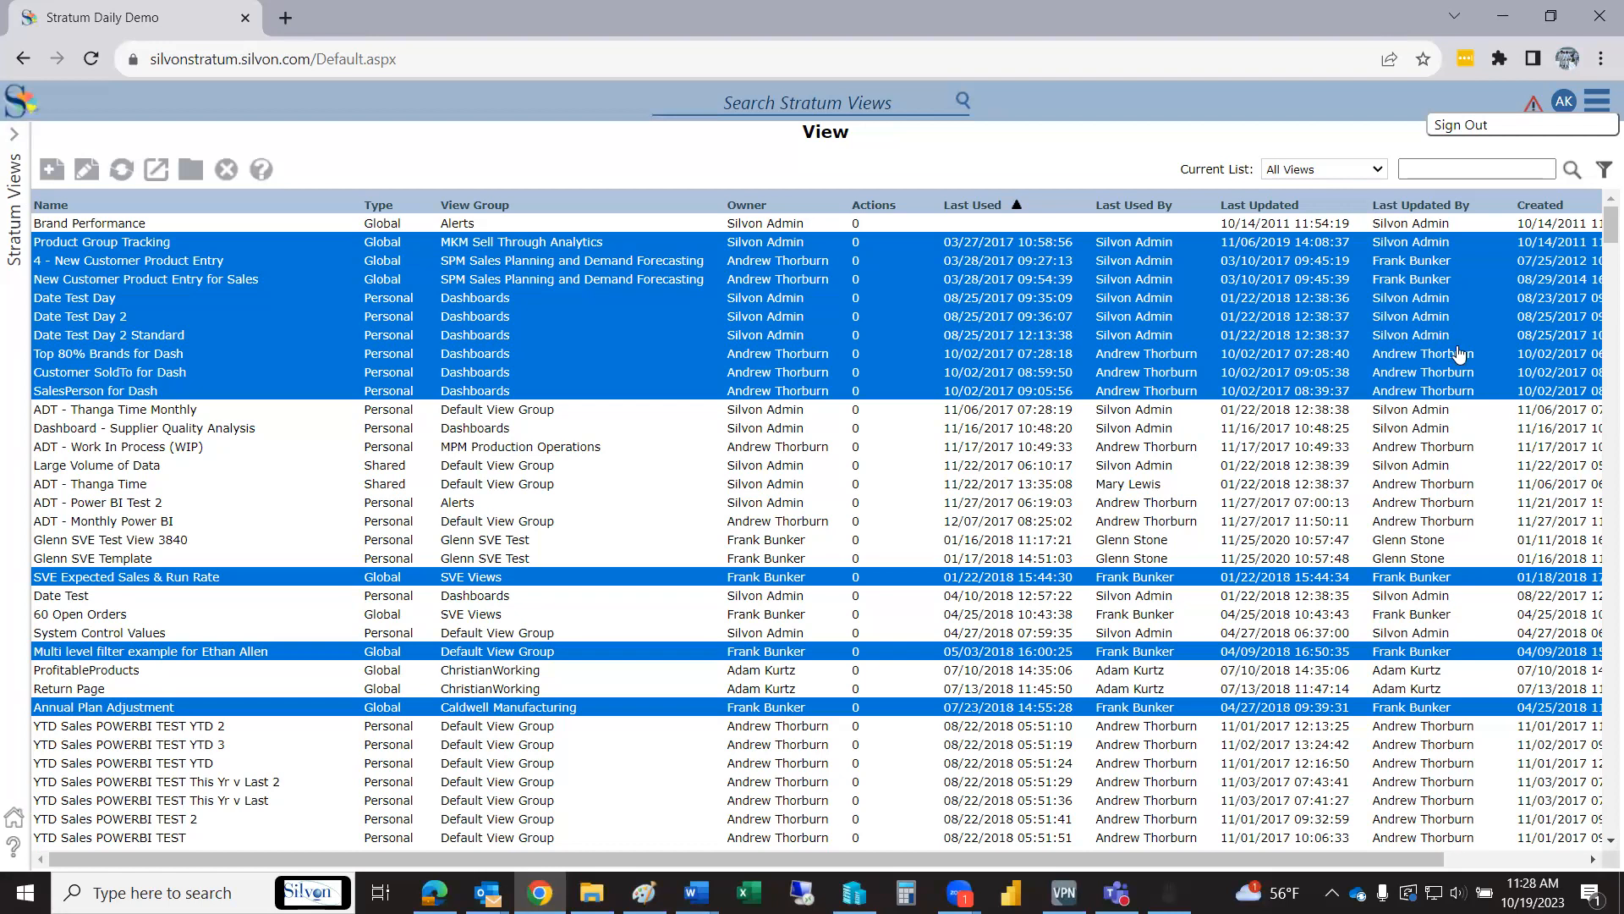
Check the total number of views at the end of the list and return to its start.
left_click_drag(1610, 225, 1571, 869)
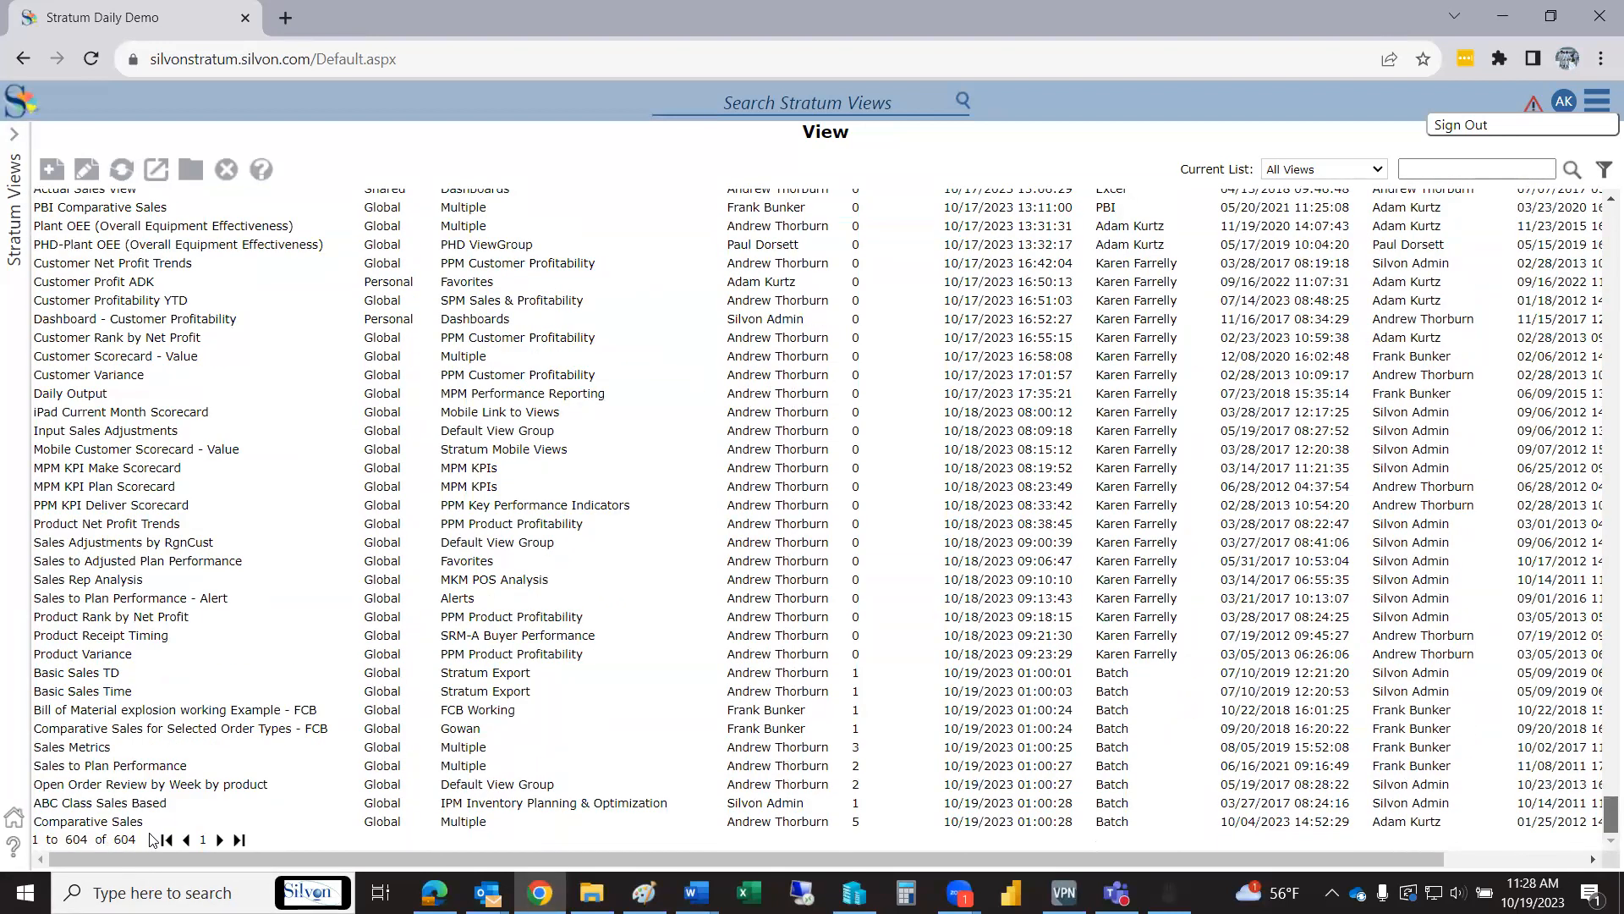
left_click_drag(1610, 812, 1599, 200)
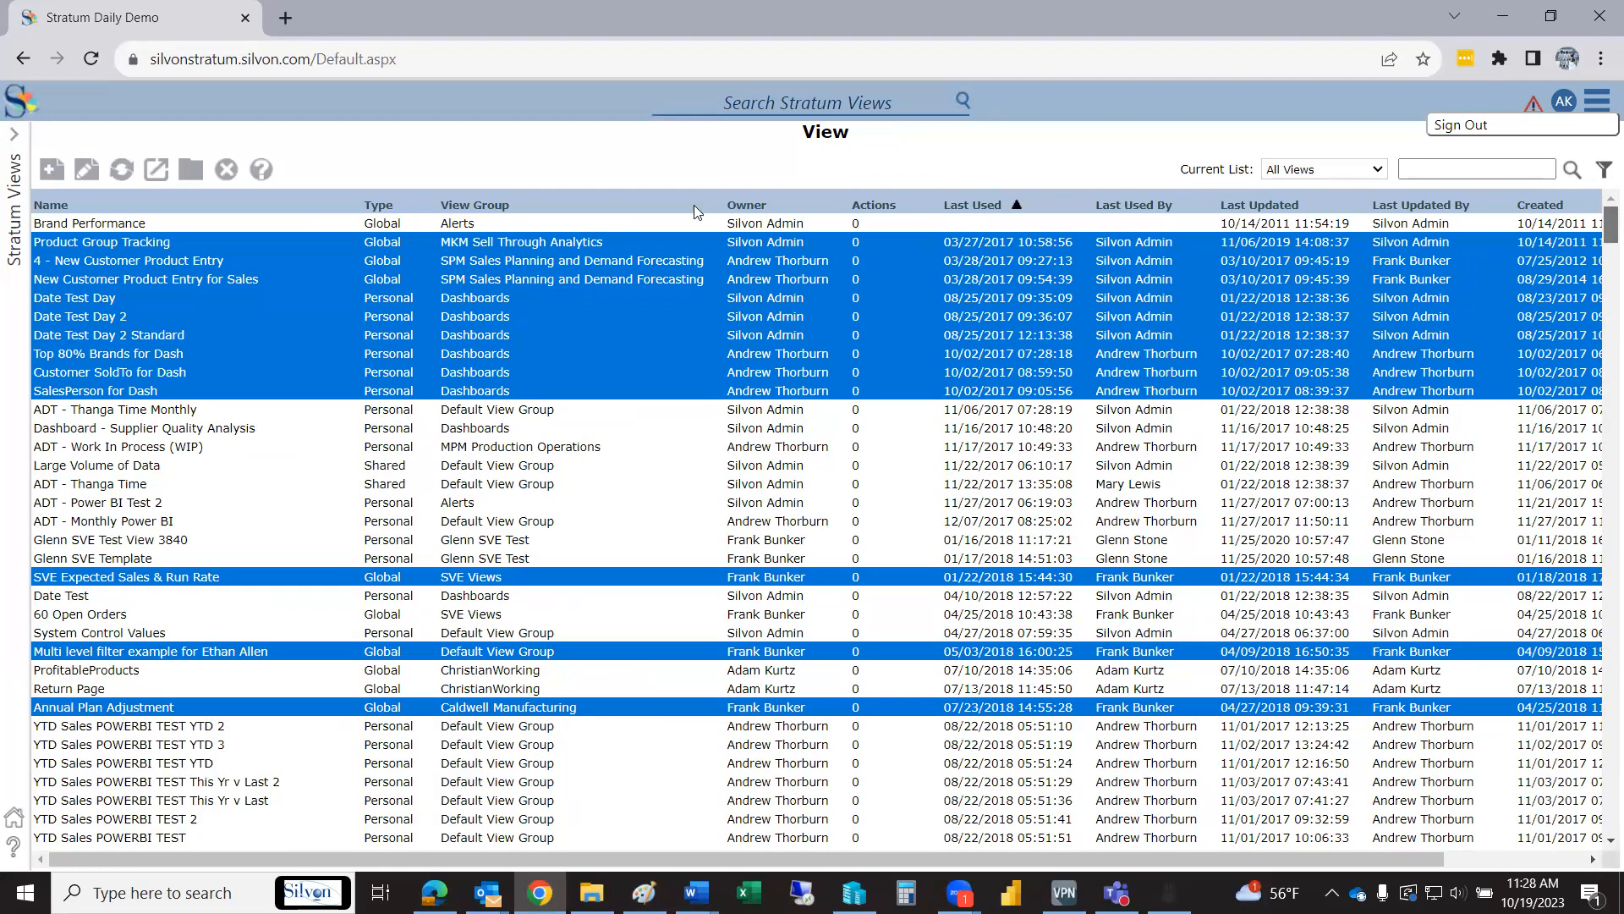